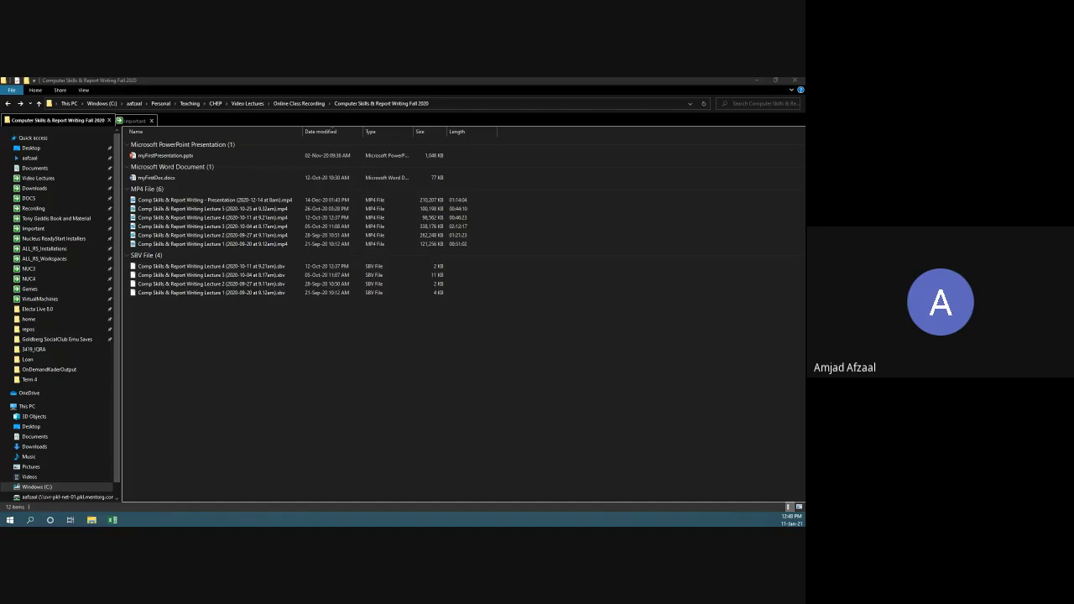
# Step: Create a new Microsoft Excel worksheet in the Computer Skills & Report Writing Fall 2020 folder and name it myFirstExcelSheet.xlsx
pyautogui.rightClick(187, 174)
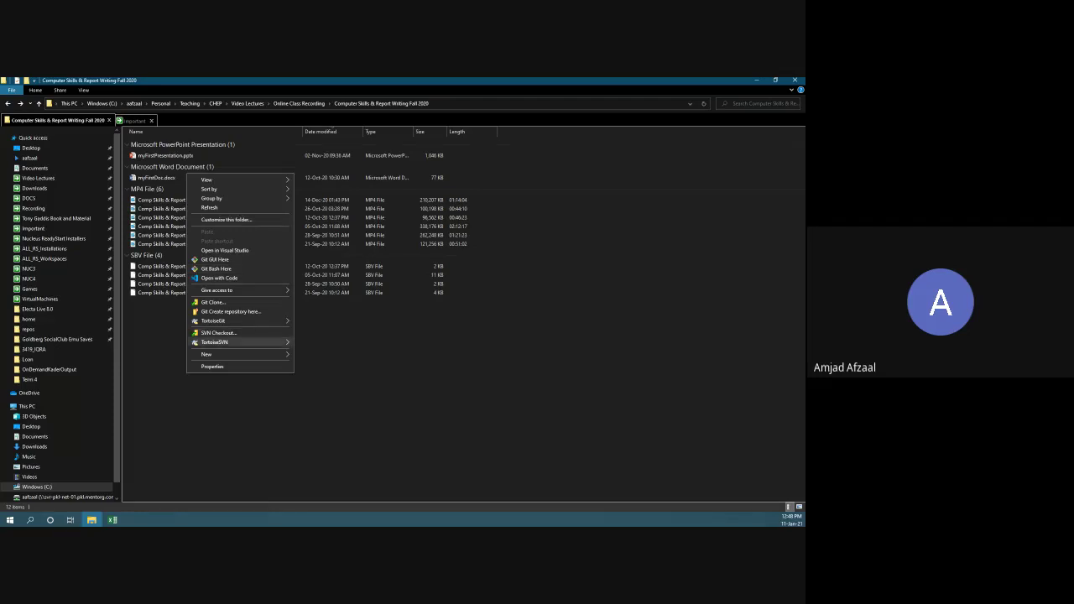
pyautogui.moveTo(218, 354)
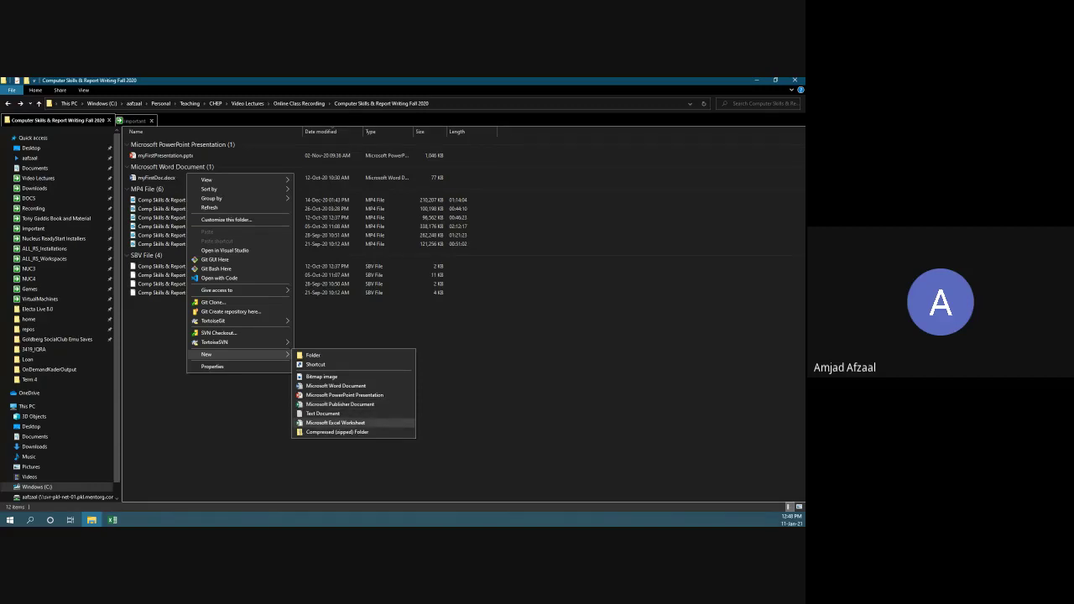
pyautogui.click(335, 422)
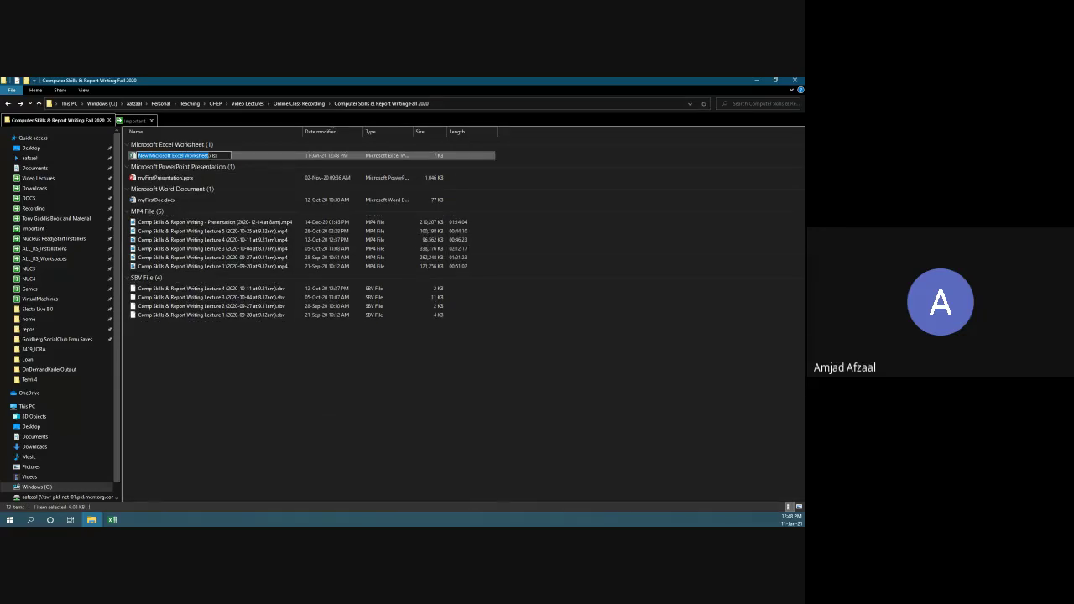
pyautogui.write('my')
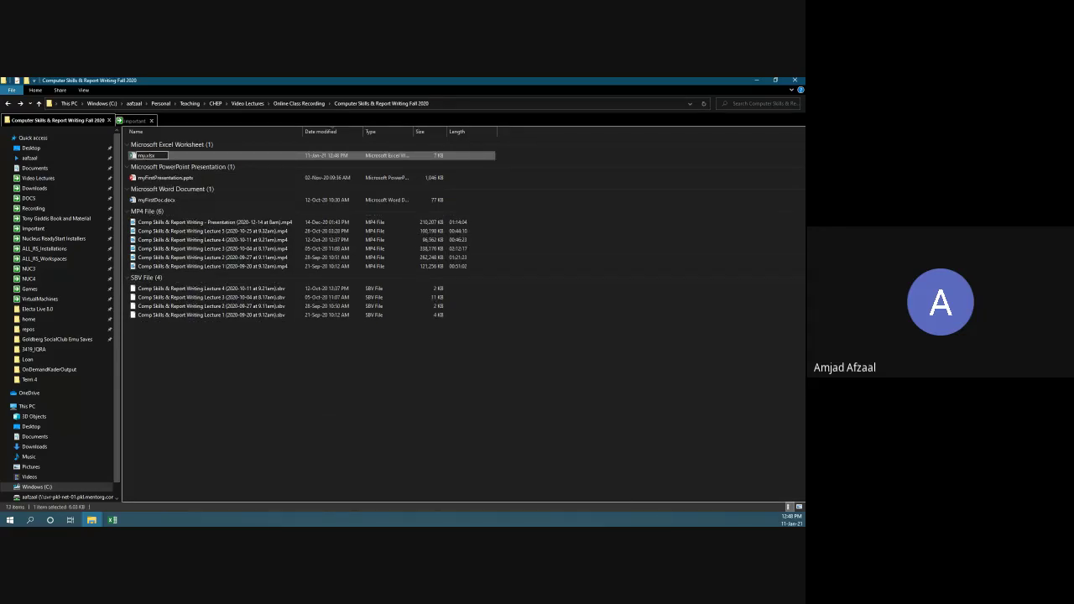
pyautogui.write('FirstExcelSheet')
pyautogui.press('Return')
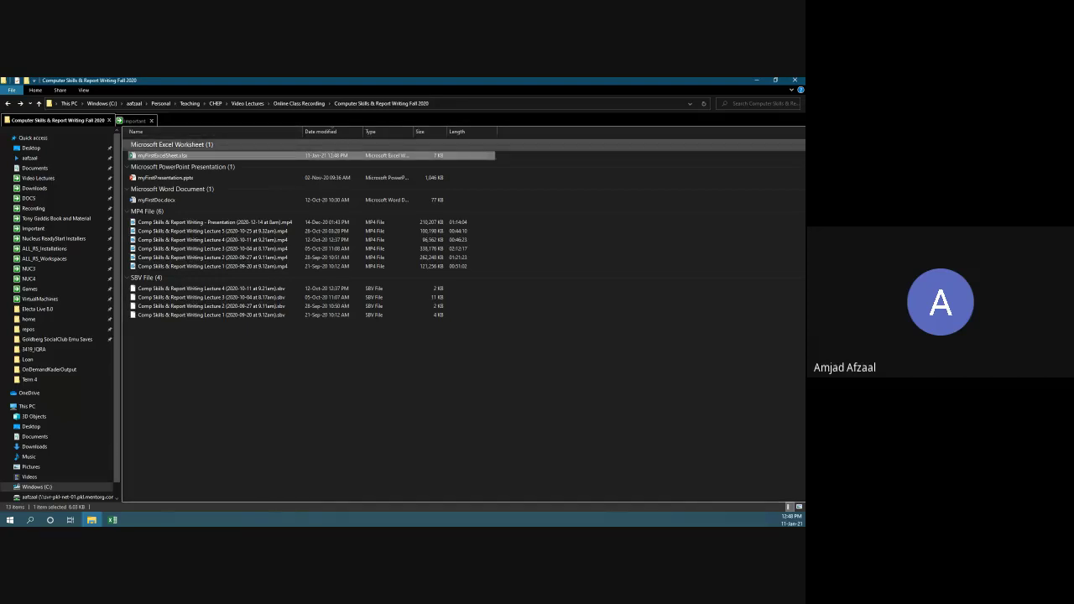
# Step: Open myFirstExcelSheet.xlsx in Excel and select individual cells along the first row of the blank sheet
pyautogui.rightClick(177, 155)
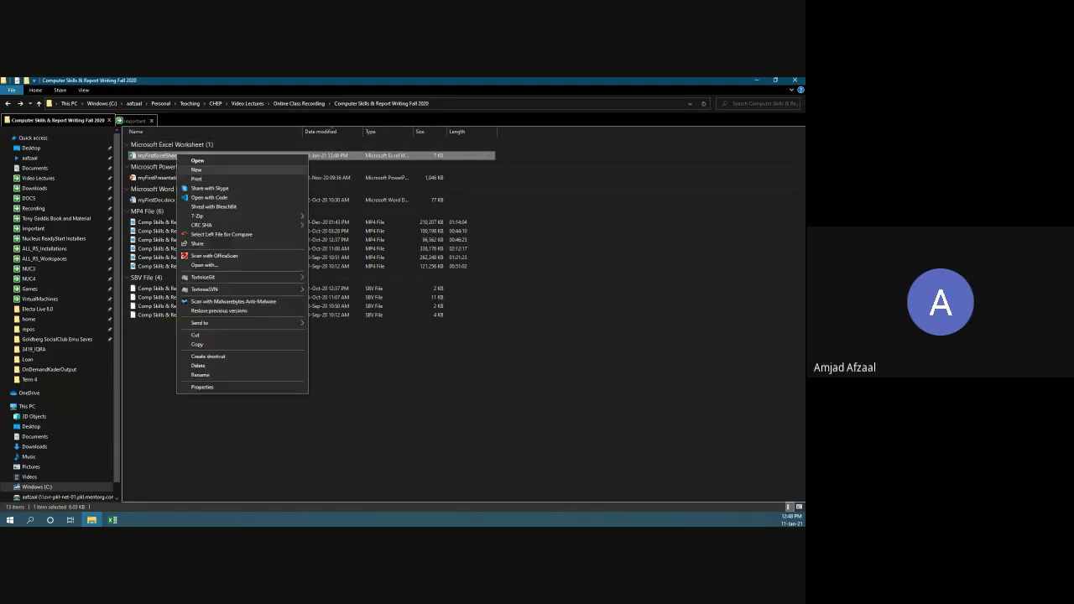
pyautogui.click(191, 160)
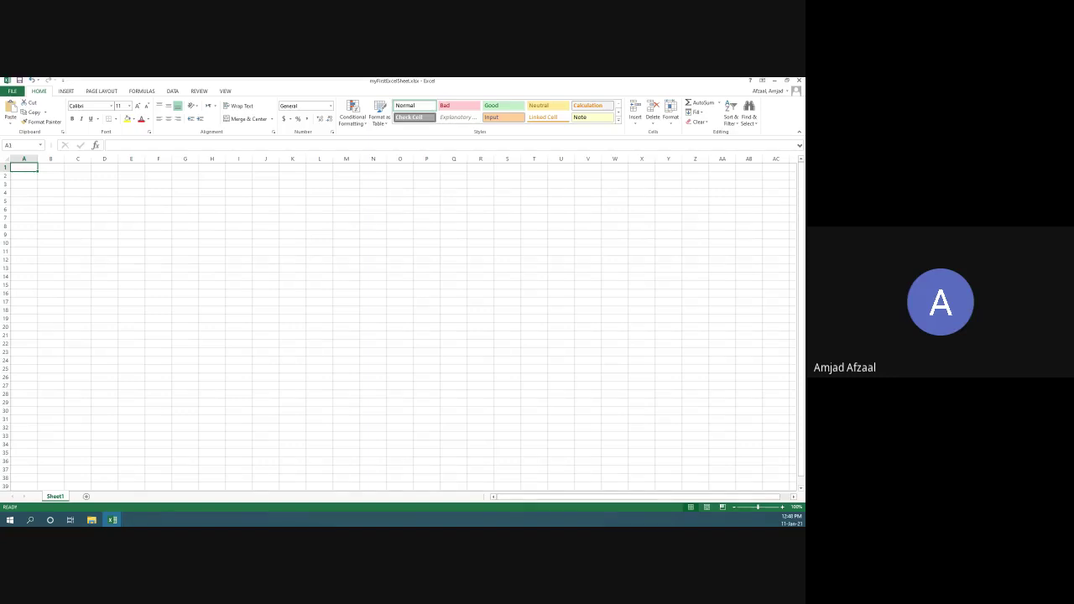
pyautogui.click(51, 167)
pyautogui.click(77, 167)
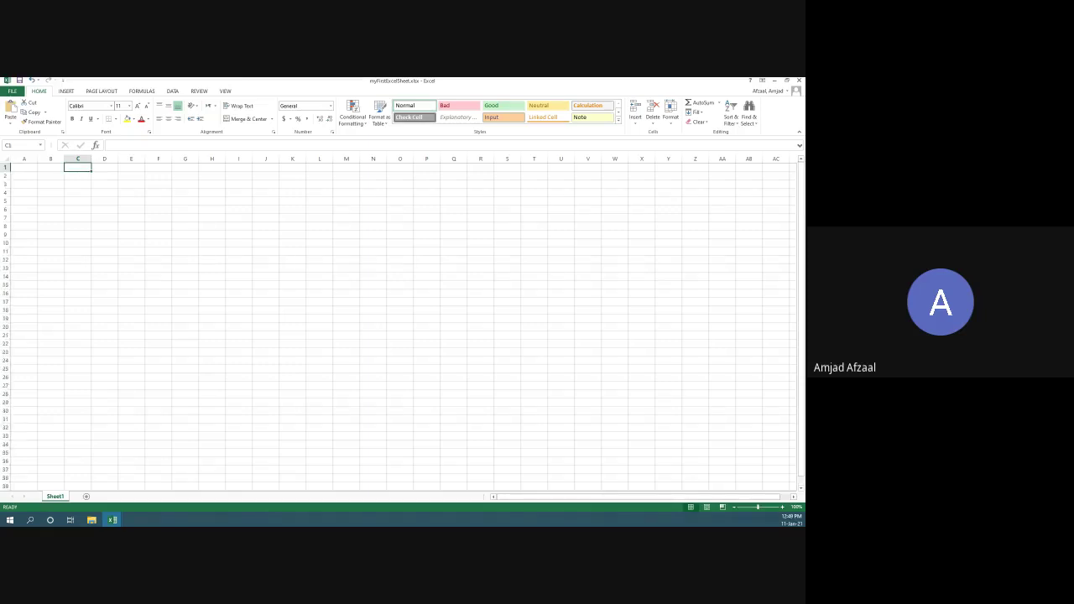
pyautogui.click(24, 167)
# Step: Switch to the Fall 2020 timetable workbook and examine its title rows and the morning and evening programme headings
pyautogui.click(112, 520)
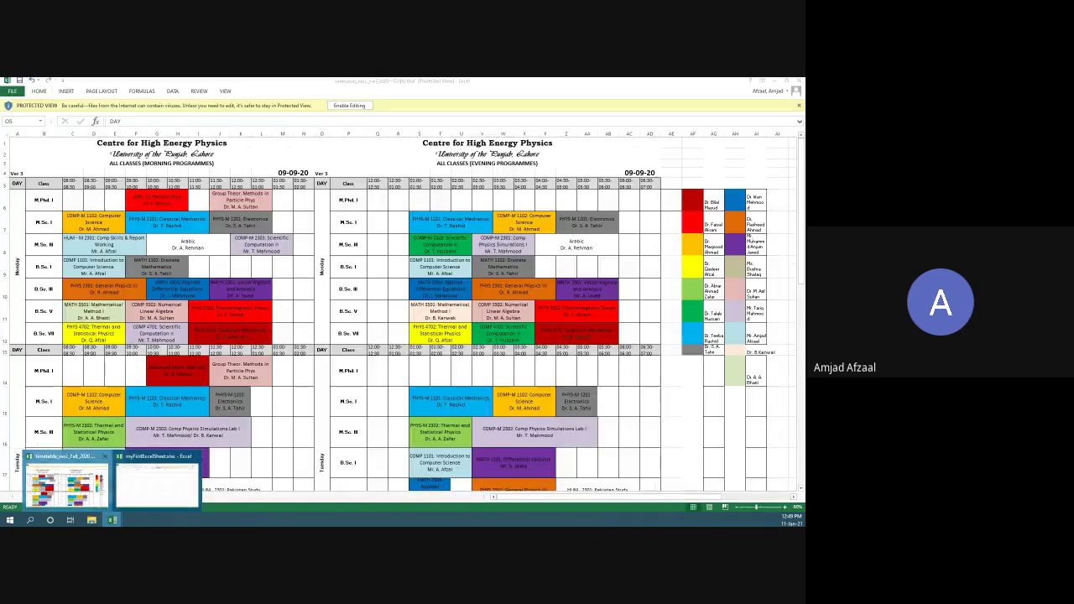
pyautogui.click(65, 480)
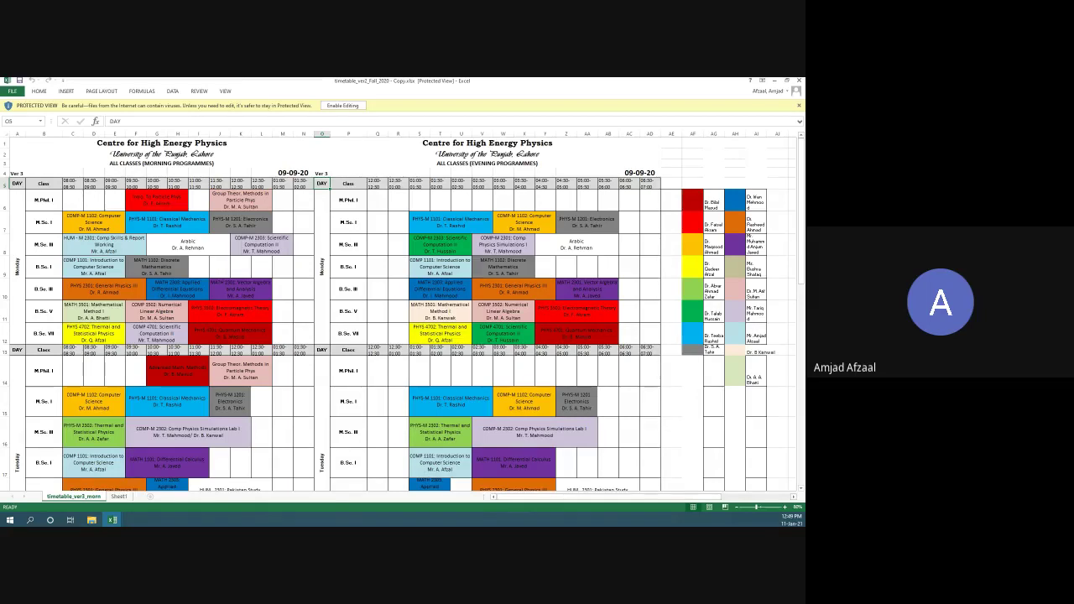
pyautogui.click(161, 142)
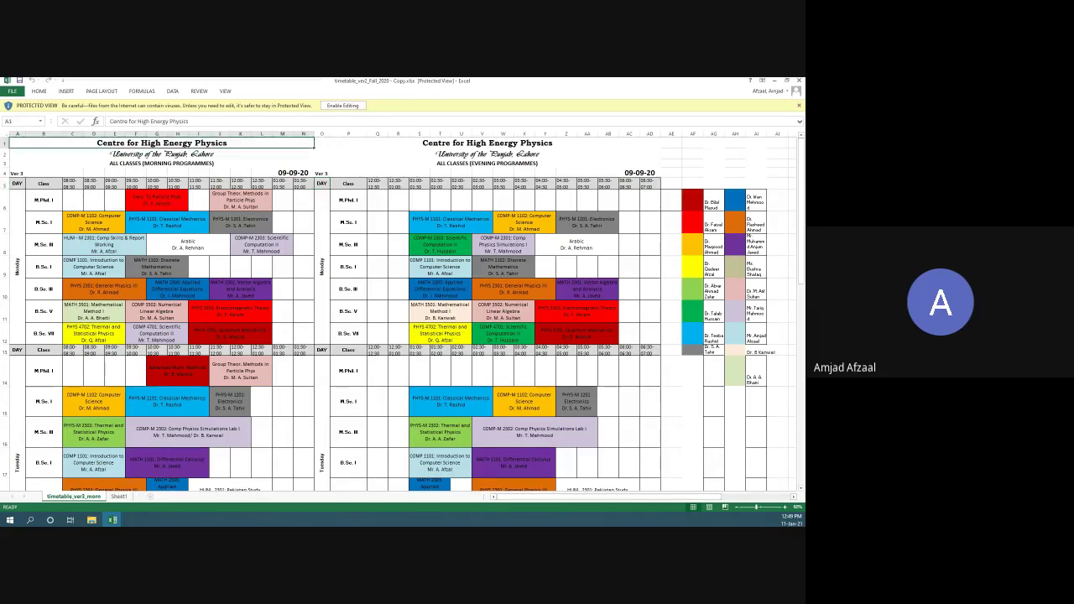
pyautogui.click(161, 153)
pyautogui.click(161, 163)
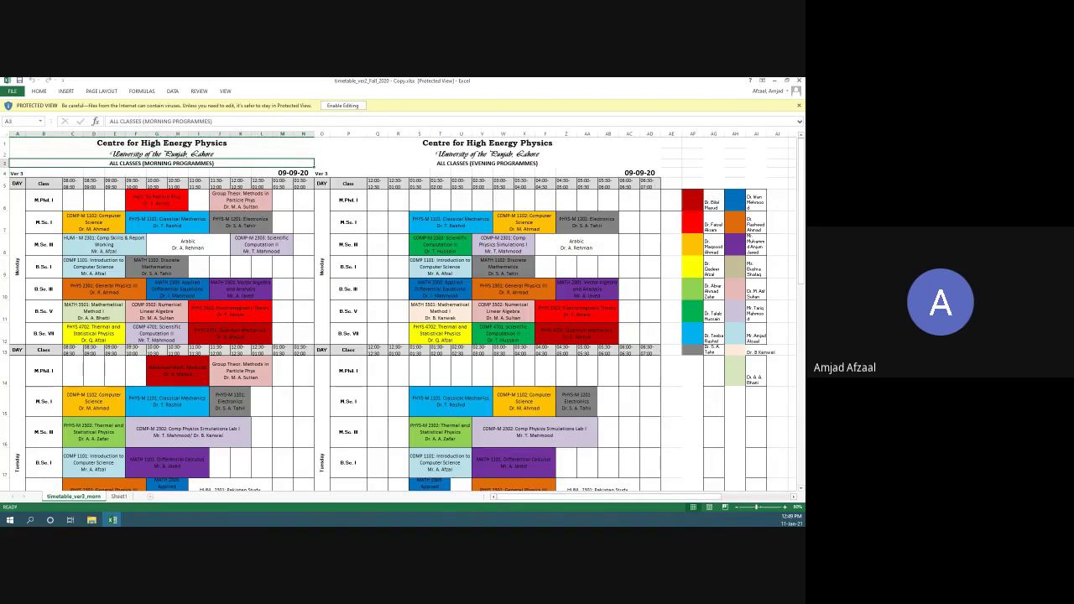
pyautogui.press('Right')
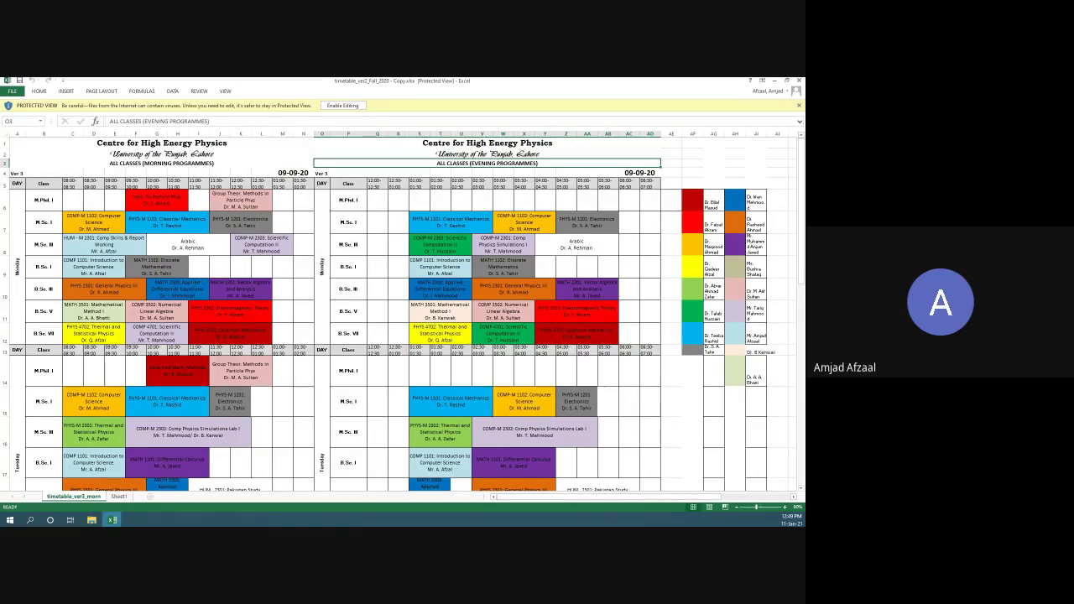
# Step: Return to myFirstExcelSheet.xlsx, and in Firefox examine the course title and first student's row of the MS-3 Morning Fall 2020 Marks Sheet
pyautogui.moveTo(111, 520)
pyautogui.click(157, 482)
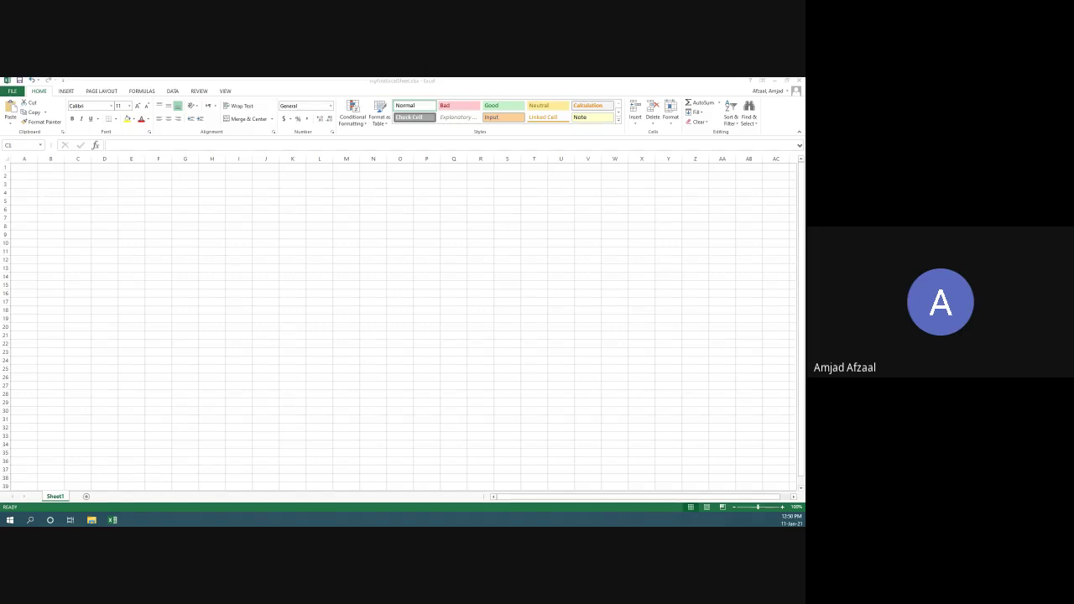
pyautogui.press('super+shift+Left')
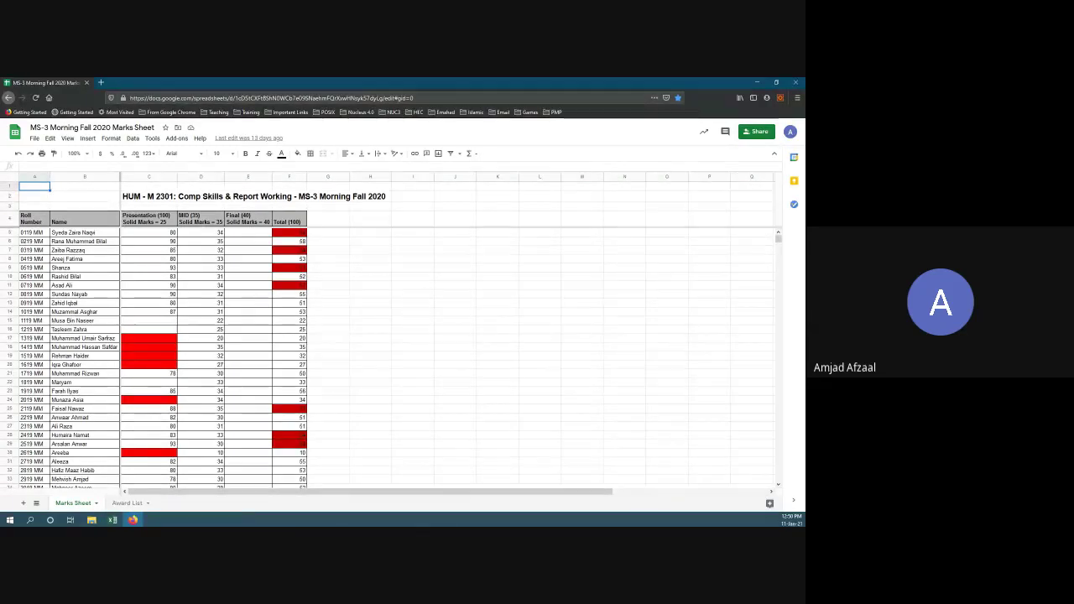
pyautogui.click(149, 195)
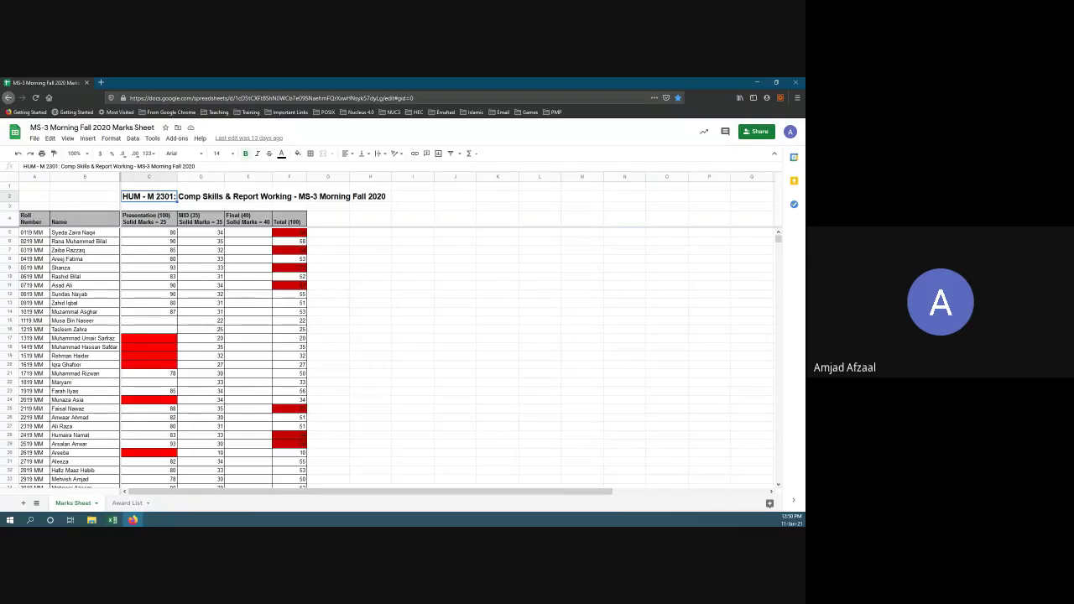
pyautogui.click(33, 232)
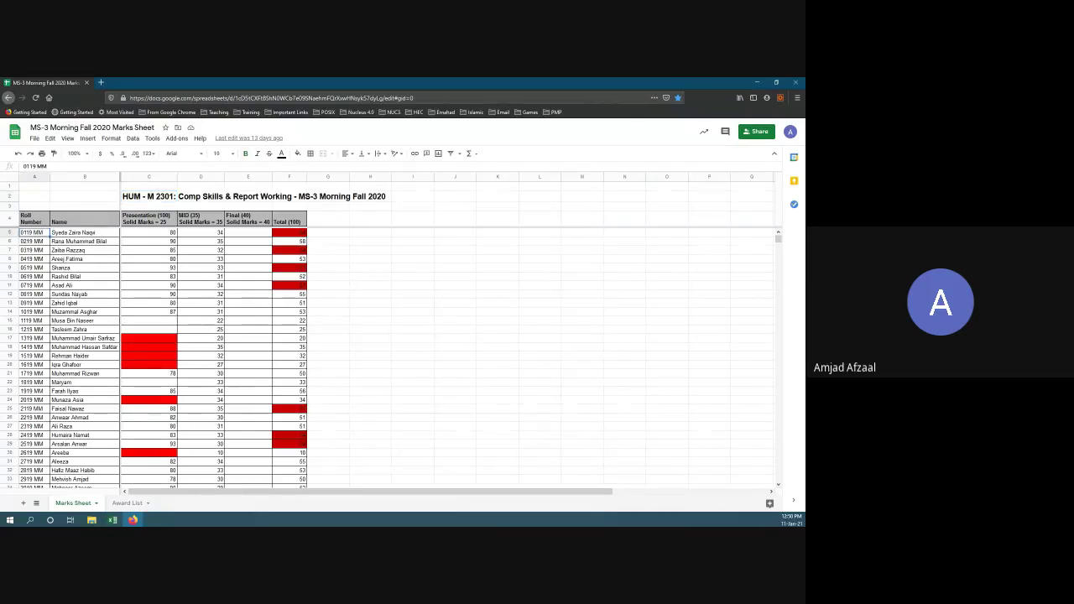
pyautogui.click(84, 233)
pyautogui.click(148, 232)
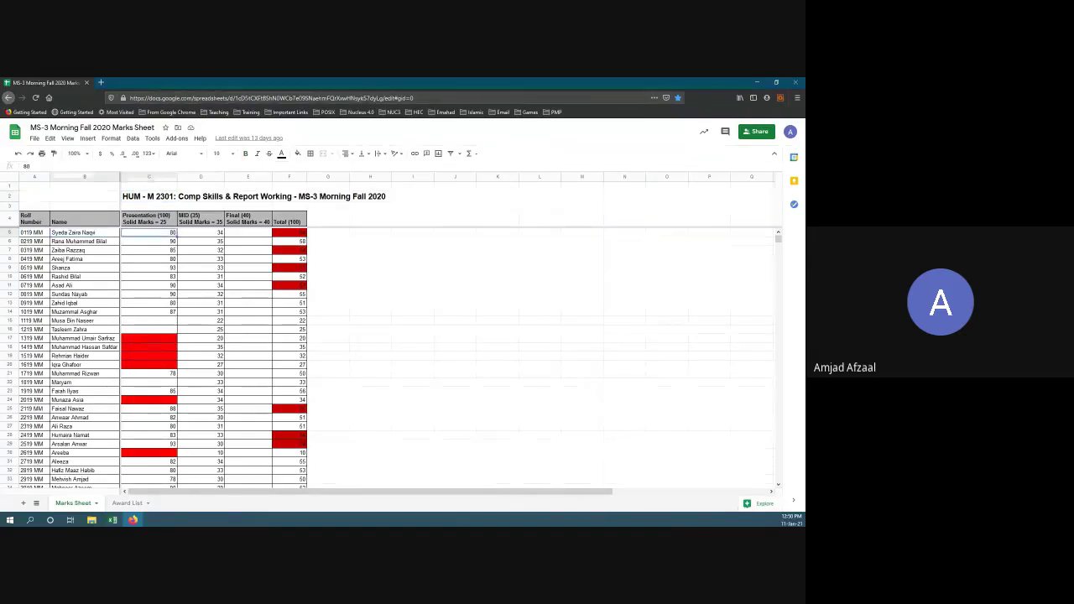
pyautogui.click(200, 233)
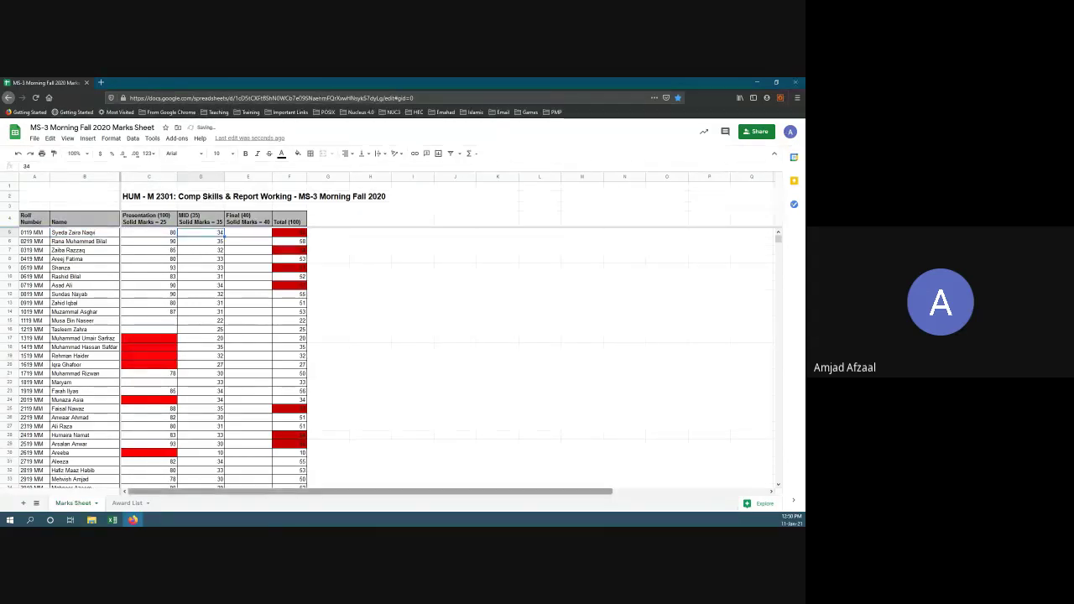
# Step: View the Award List sheet of the marks spreadsheet, from its heading through the student rows
pyautogui.click(127, 502)
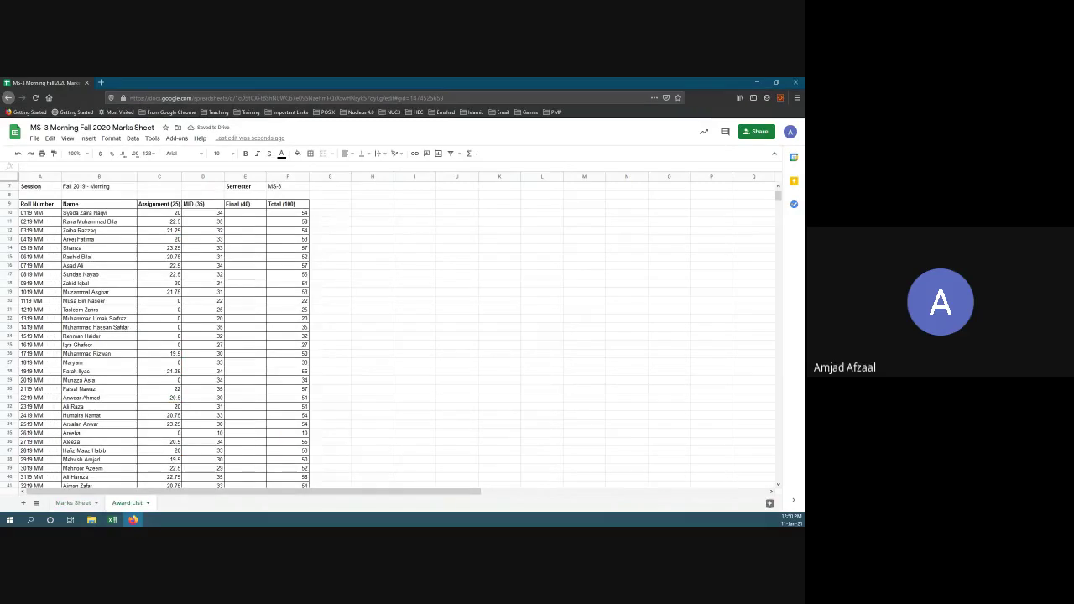
pyautogui.scroll(-5, 394, 334)
pyautogui.scroll(5, 394, 334)
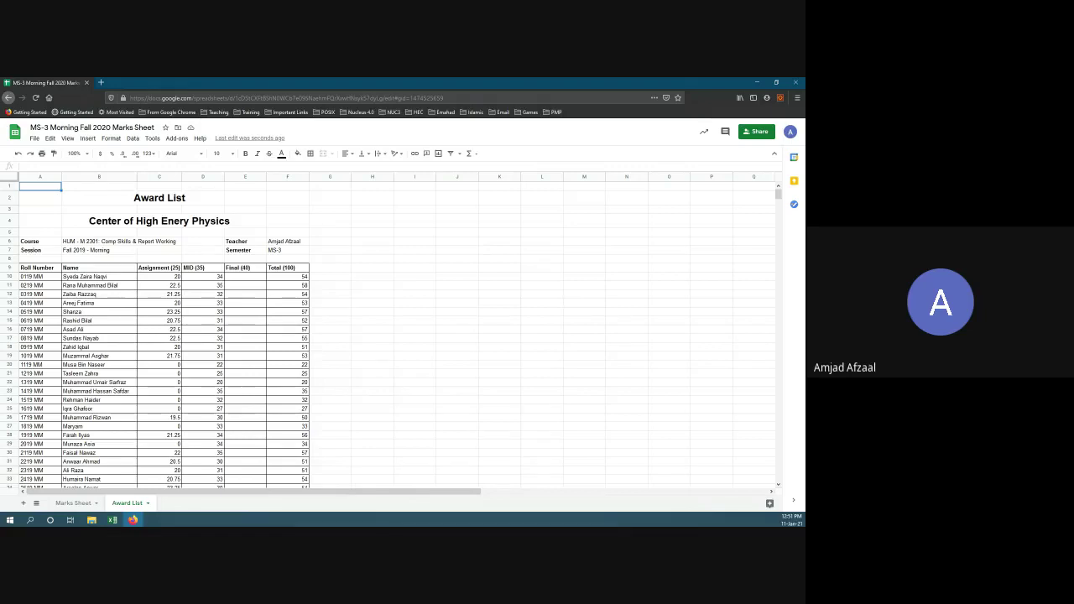
# Step: Open the bookmarked MS-3 Morning Fall 2020 Online Attendance spreadsheet in a new browser tab
pyautogui.click(100, 82)
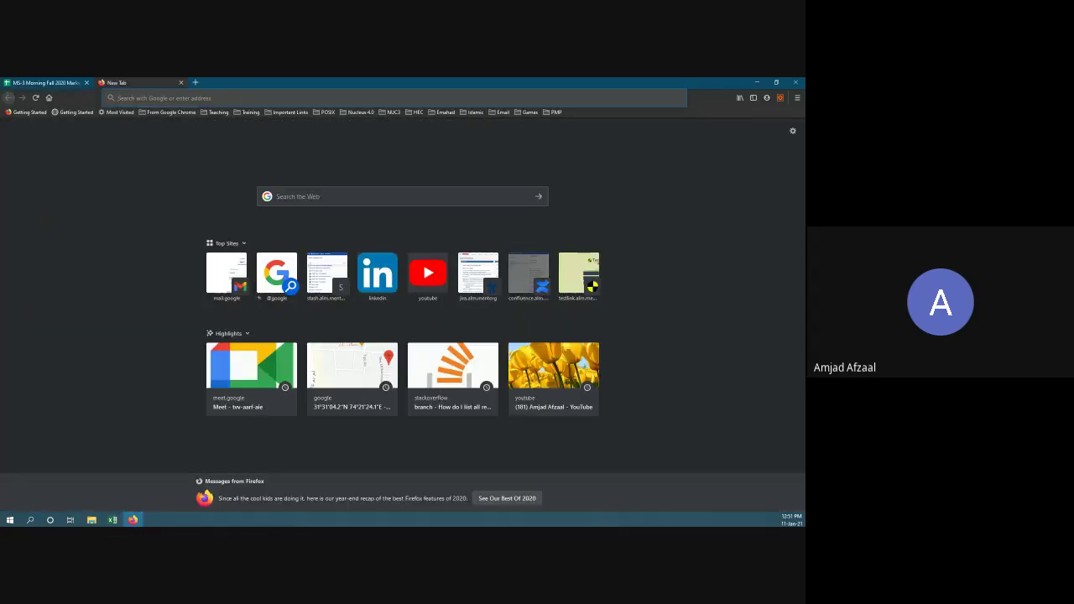
pyautogui.click(217, 112)
pyautogui.moveTo(219, 122)
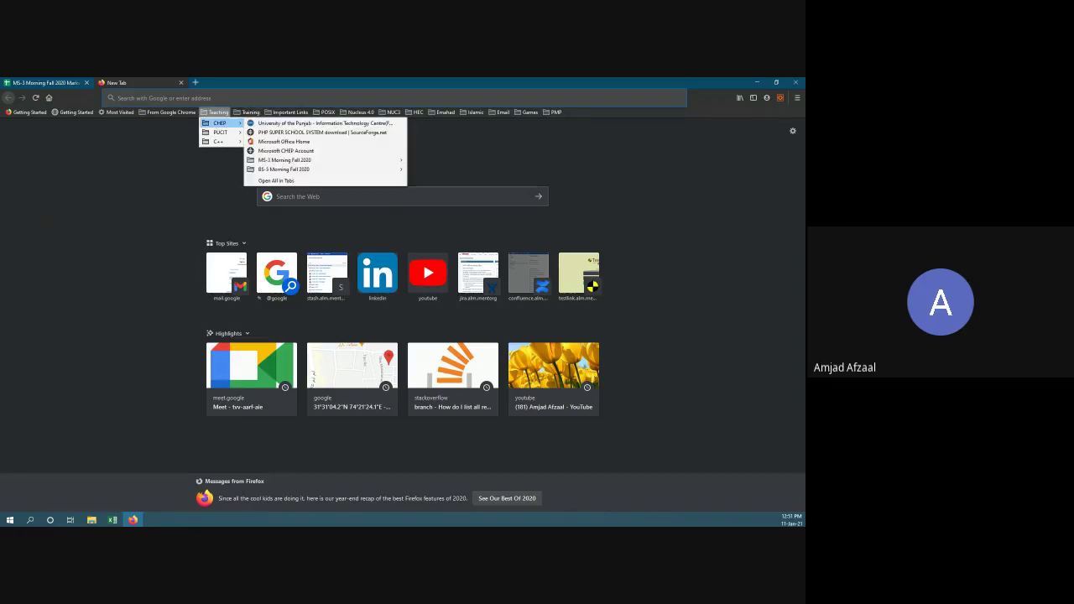
pyautogui.moveTo(284, 160)
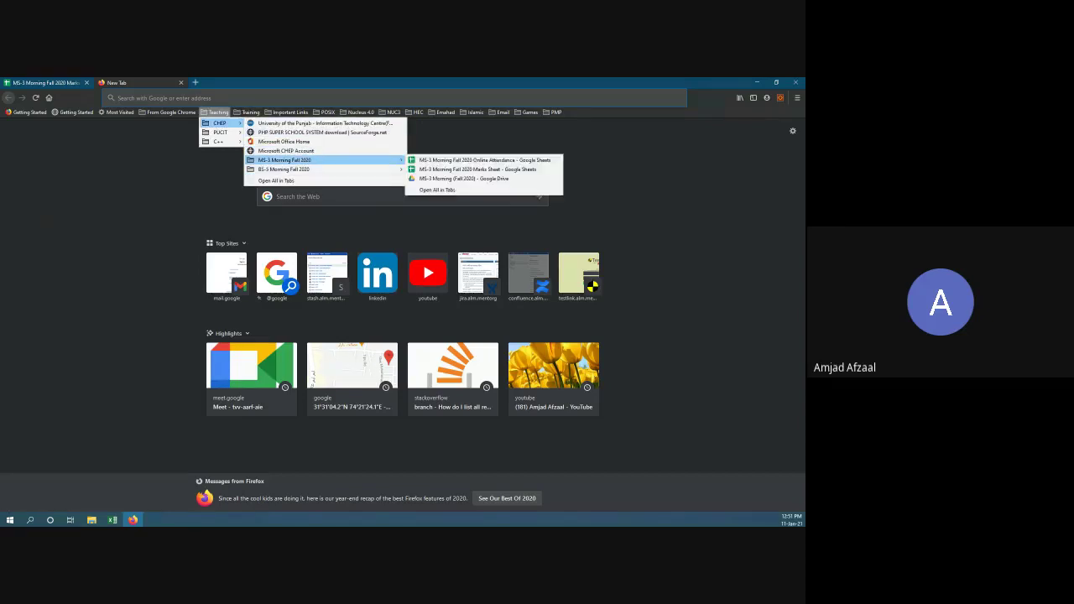
pyautogui.click(477, 169)
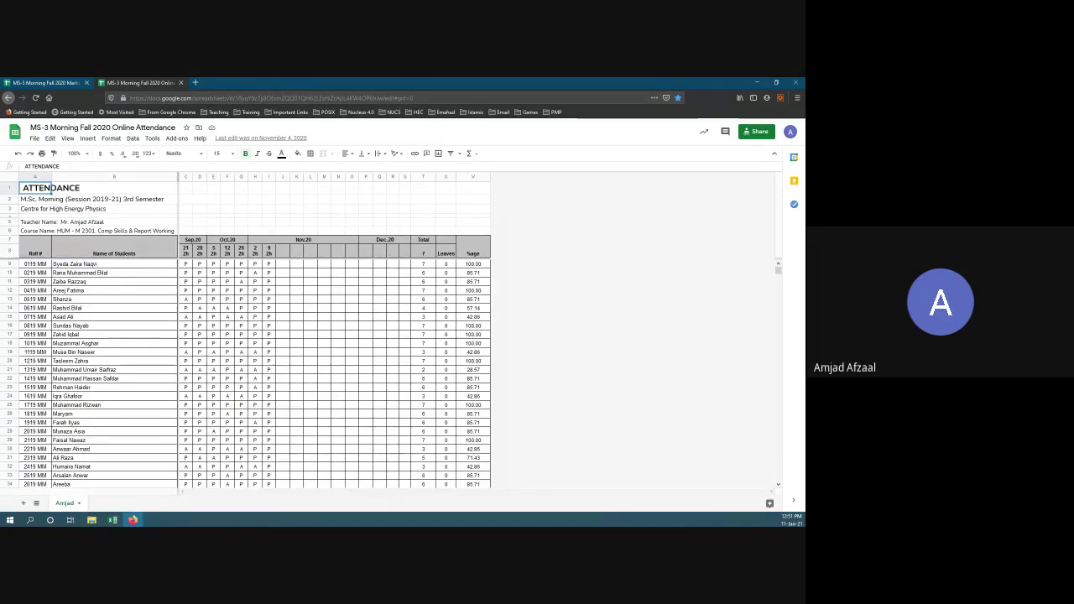
# Step: Inspect the first student's attendance mark and the Total, Leaves and %age formulas in row 9
pyautogui.click(185, 263)
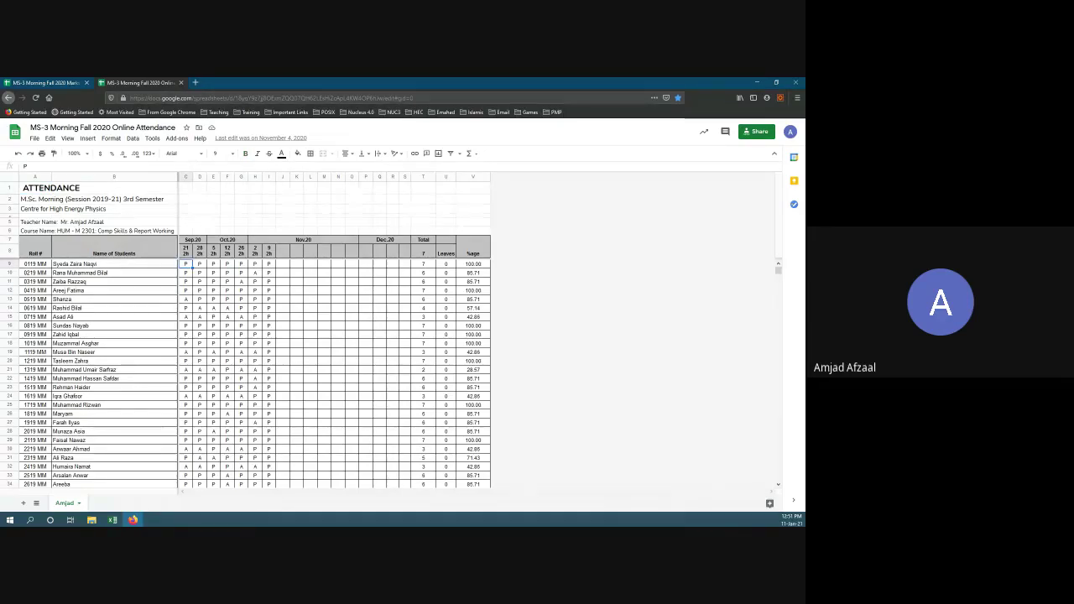
pyautogui.click(423, 263)
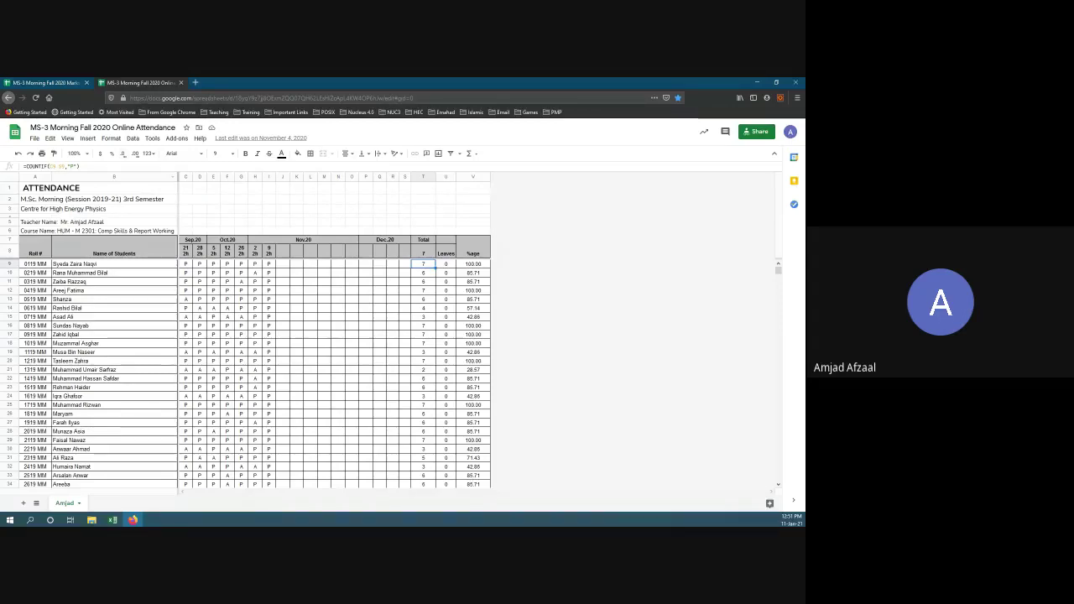
pyautogui.click(446, 263)
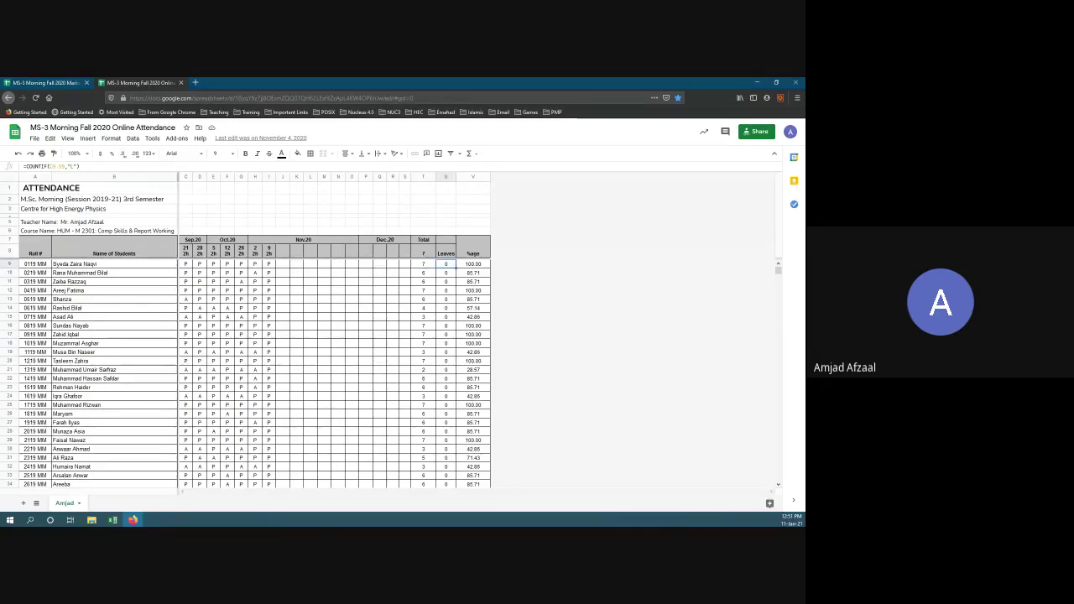
pyautogui.click(472, 264)
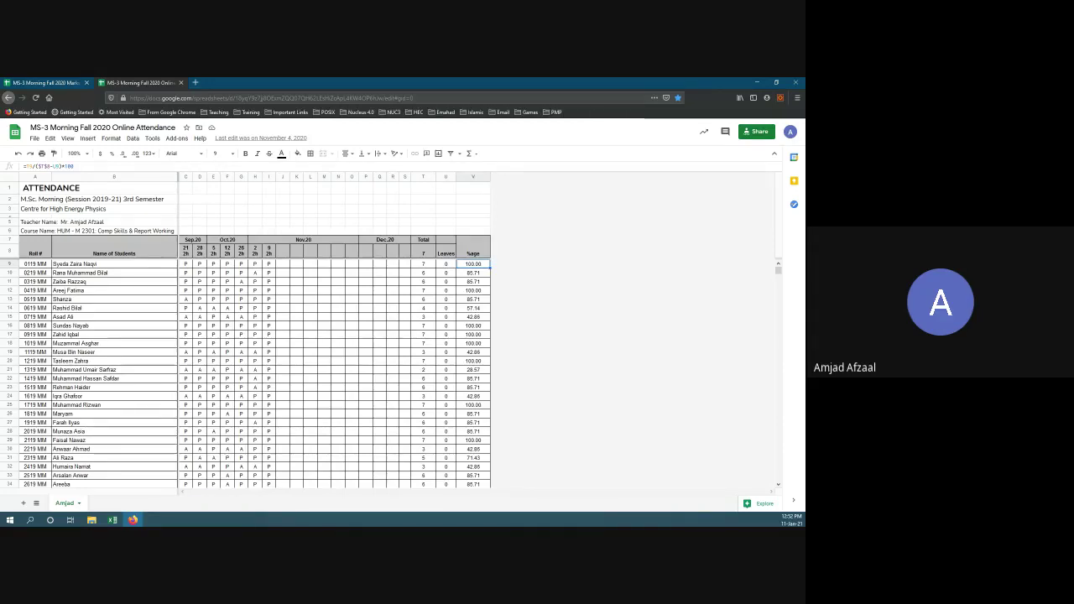
# Step: Revisit the marks spreadsheet's Award List and recheck the Total and Leaves formulas in row 9 of the attendance spreadsheet
pyautogui.press('super+d')
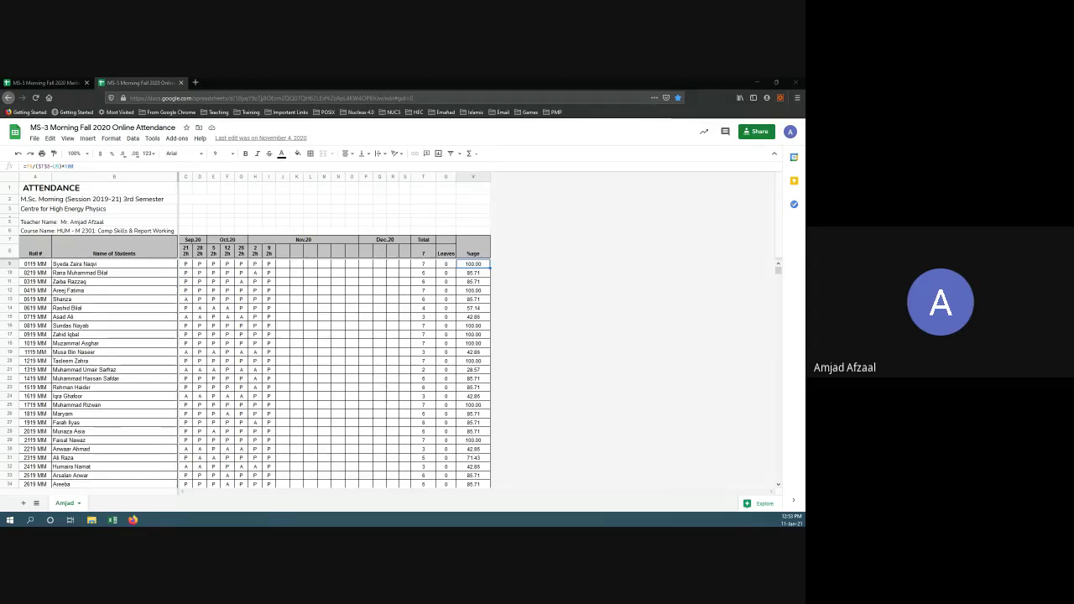
pyautogui.hotkey('ctrl', 'Tab')
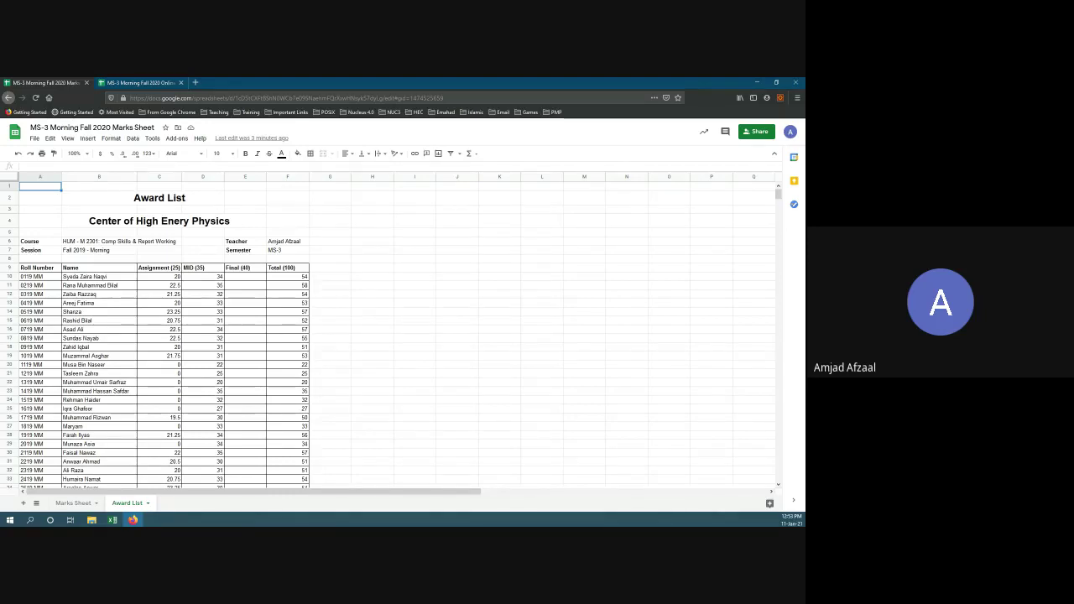
pyautogui.click(139, 82)
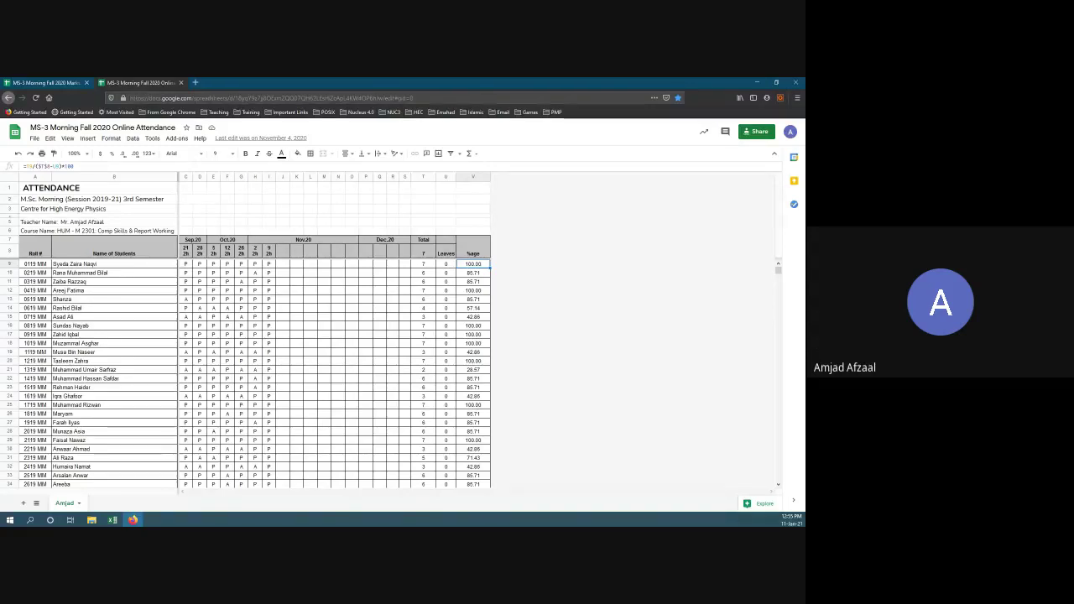
pyautogui.click(423, 263)
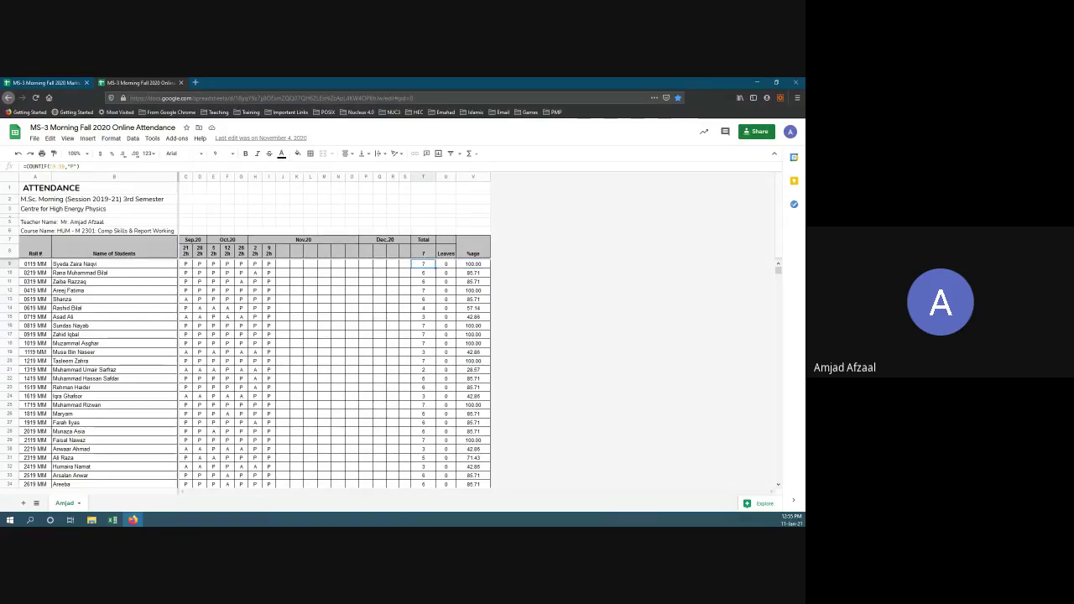
pyautogui.click(446, 263)
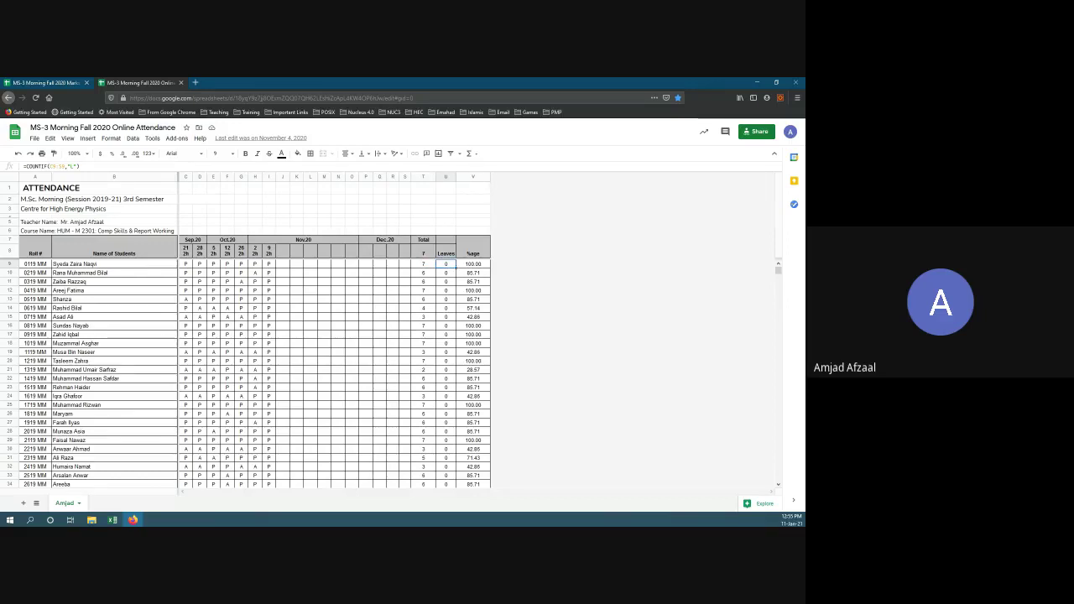
pyautogui.click(423, 264)
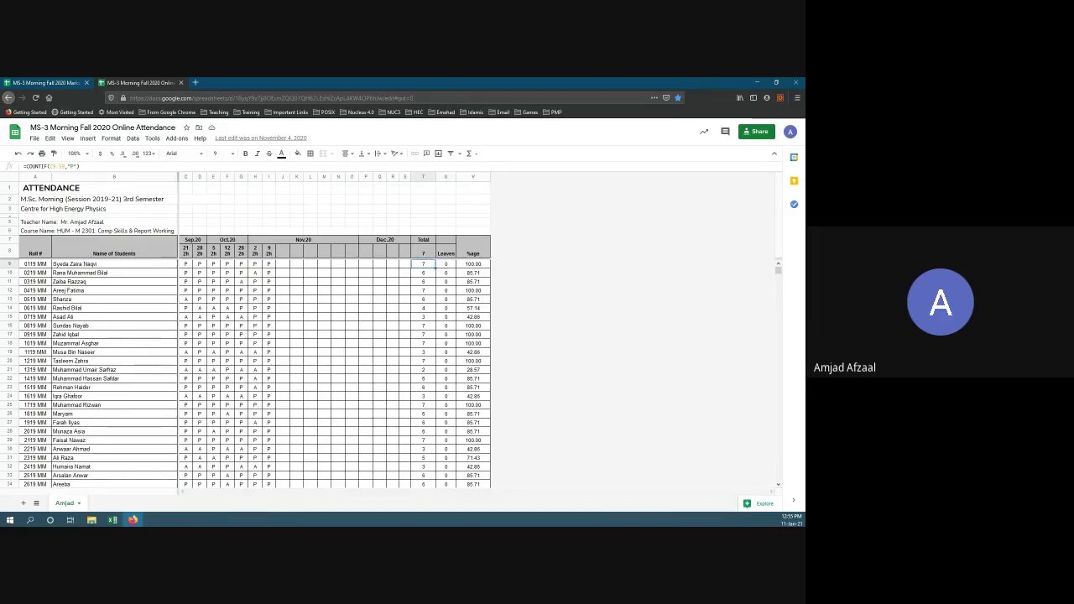
# Step: Inspect the Leaves value and the %age formula for the first student in row 9 of the attendance spreadsheet
pyautogui.click(445, 263)
pyautogui.click(472, 263)
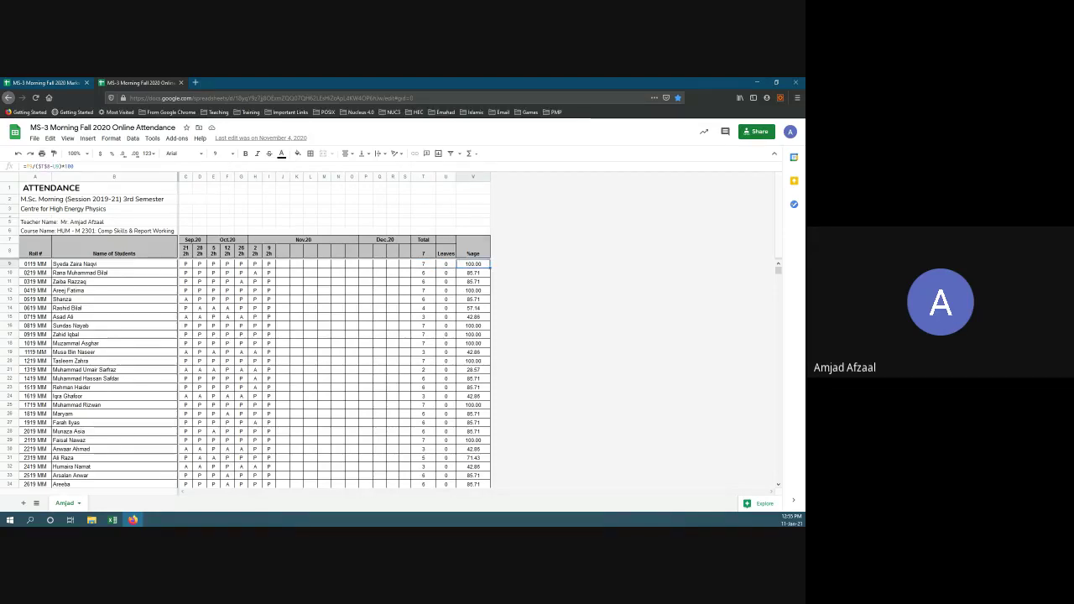
# Step: View the Marks Sheet of the MS-3 marks spreadsheet and go through the first student's name, Presentation, MID and Final cells in row 5
pyautogui.click(47, 82)
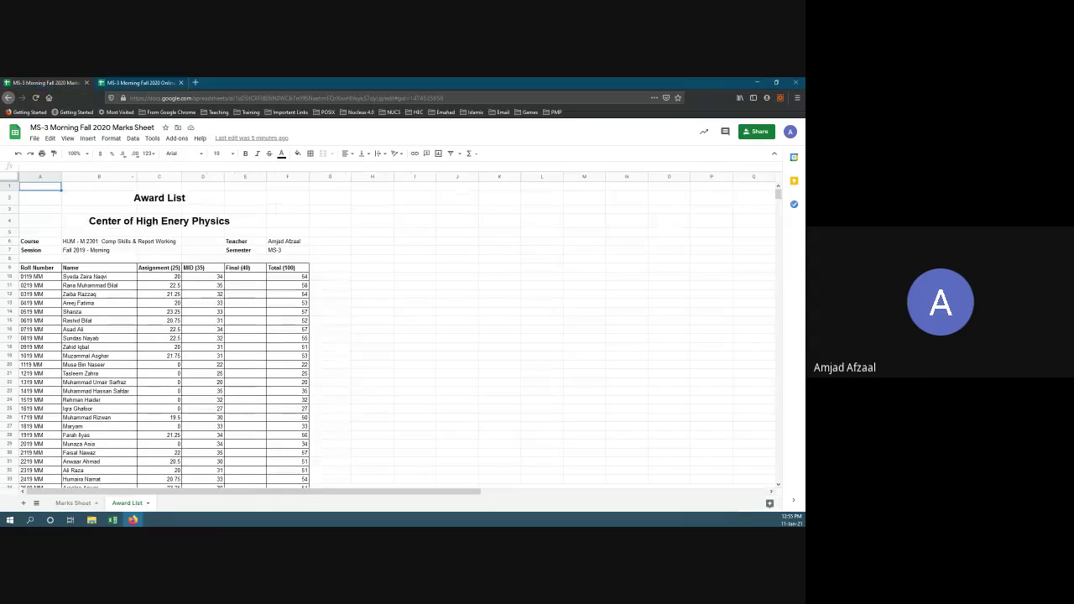
pyautogui.hotkey('ctrl', 'shift', 'pageup')
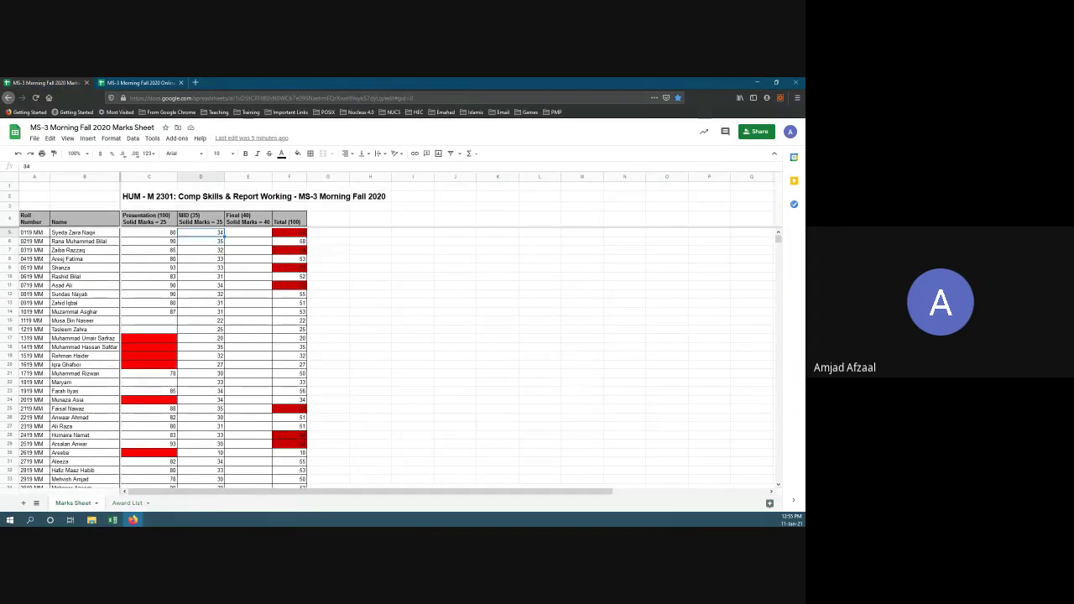
pyautogui.click(84, 233)
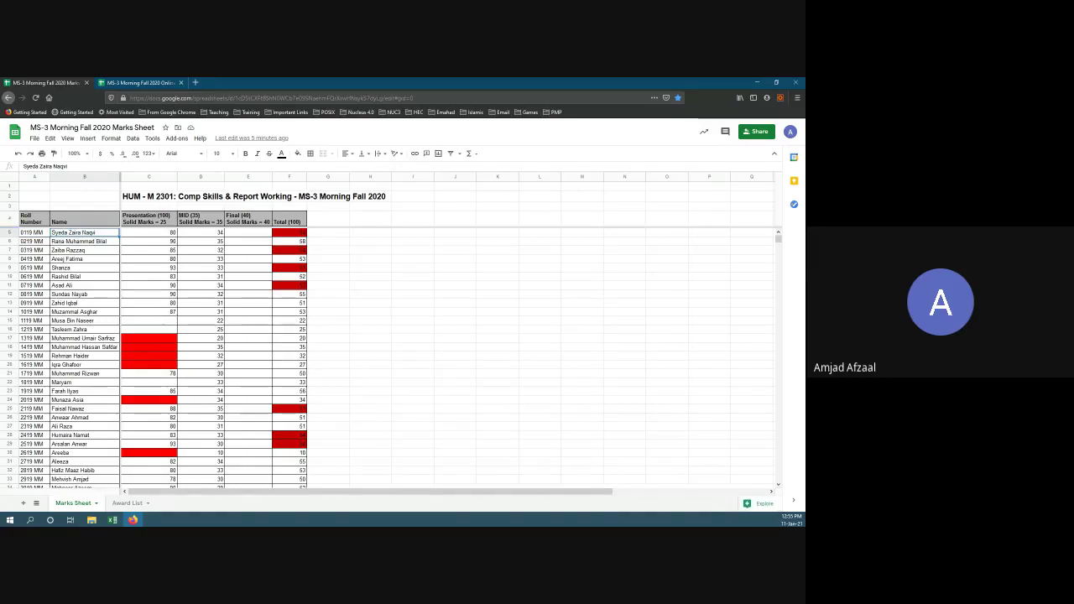
pyautogui.click(148, 233)
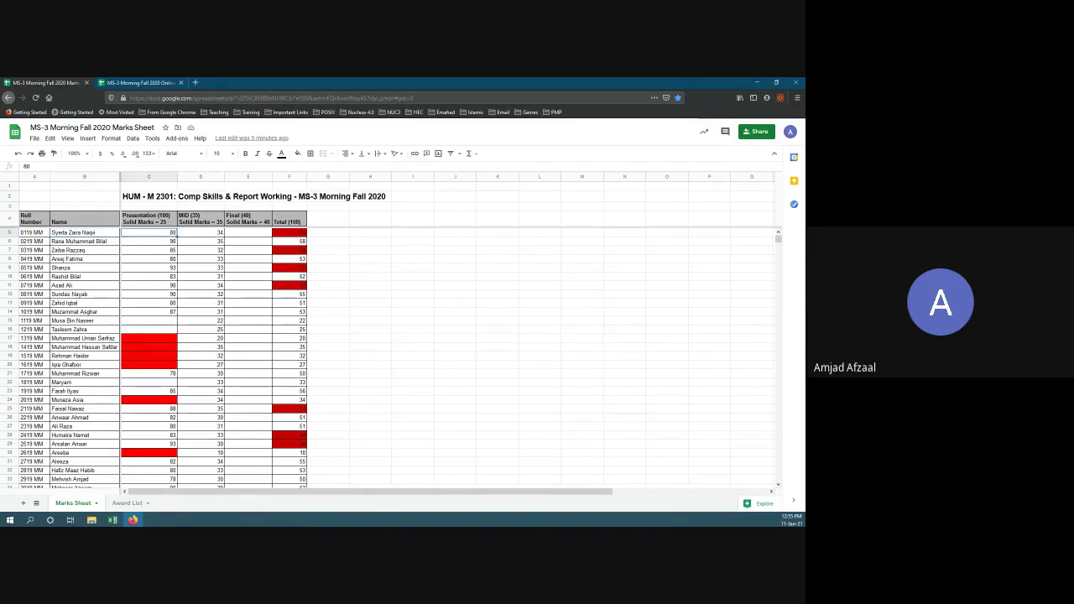
pyautogui.click(201, 233)
pyautogui.click(247, 233)
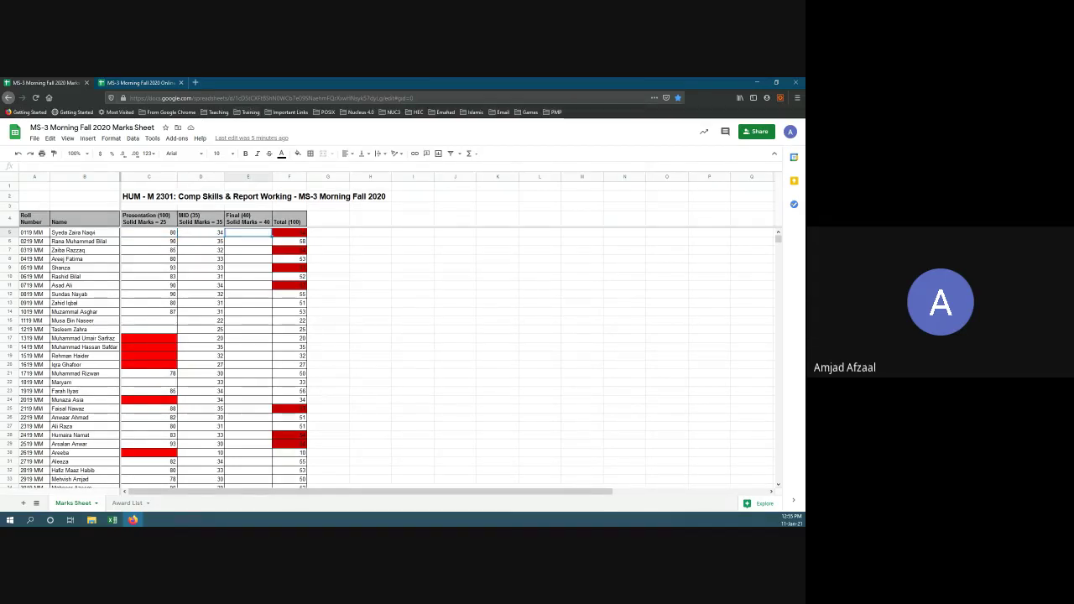
pyautogui.click(217, 112)
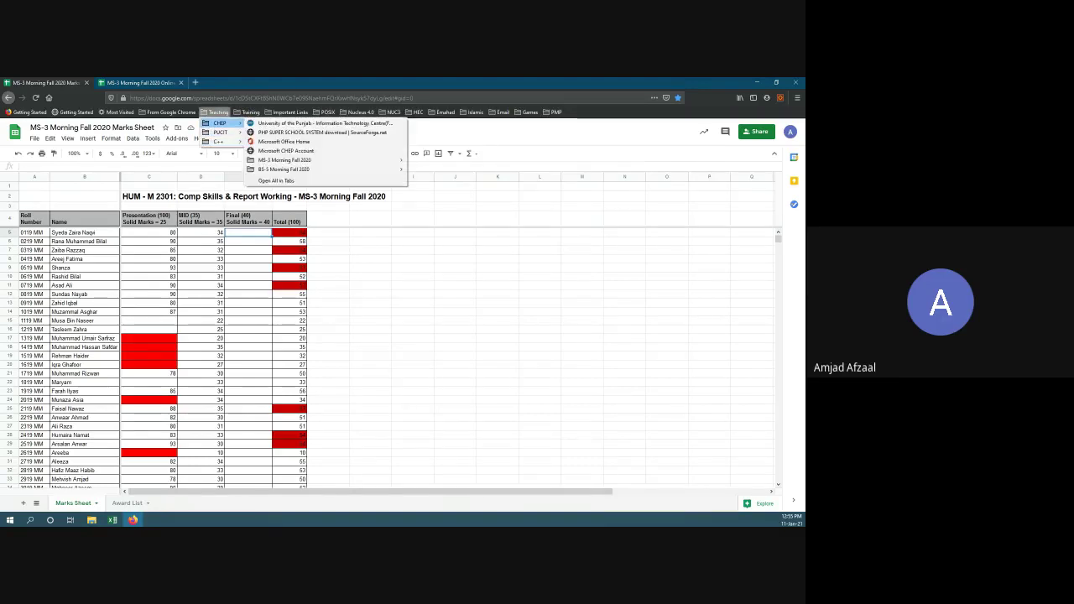
pyautogui.moveTo(335, 168)
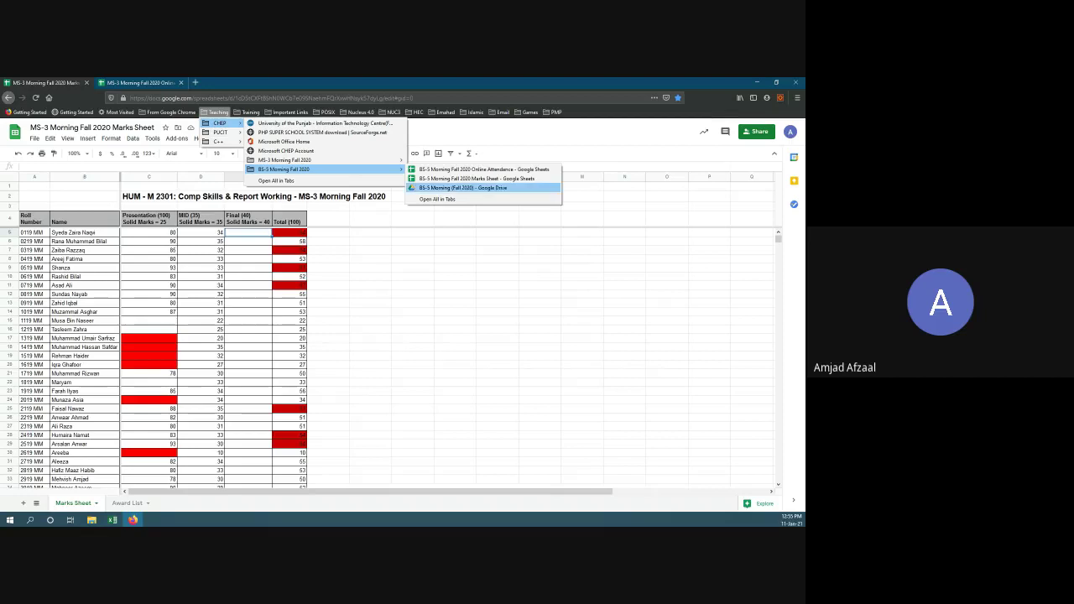
pyautogui.click(463, 187)
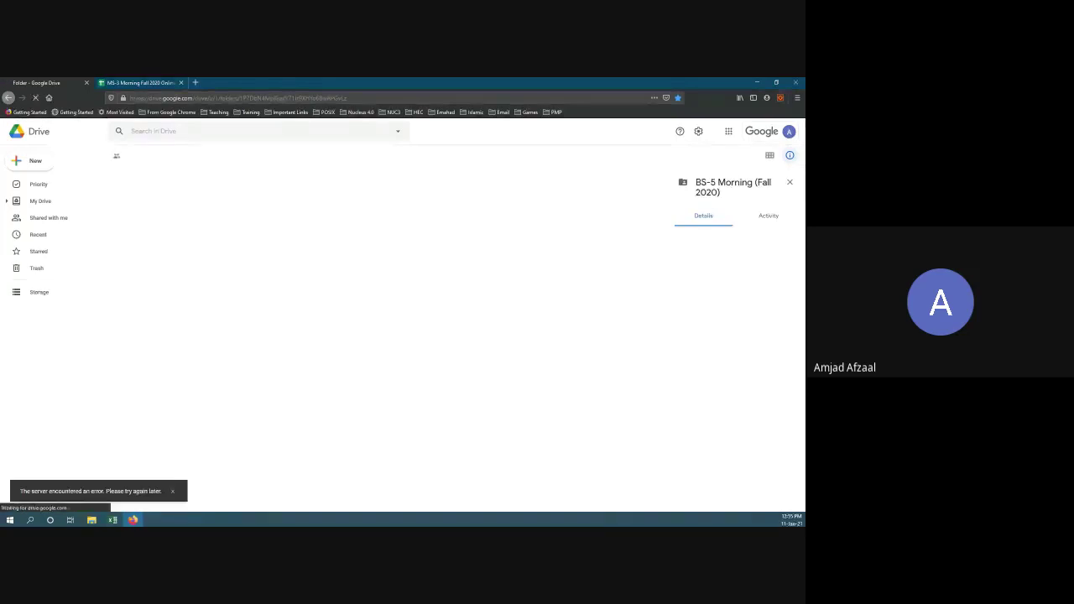
# Step: Open the bookmarked BS-5 Morning (Fall 2020) Google Drive folder in a new browser tab
pyautogui.click(194, 82)
pyautogui.click(218, 112)
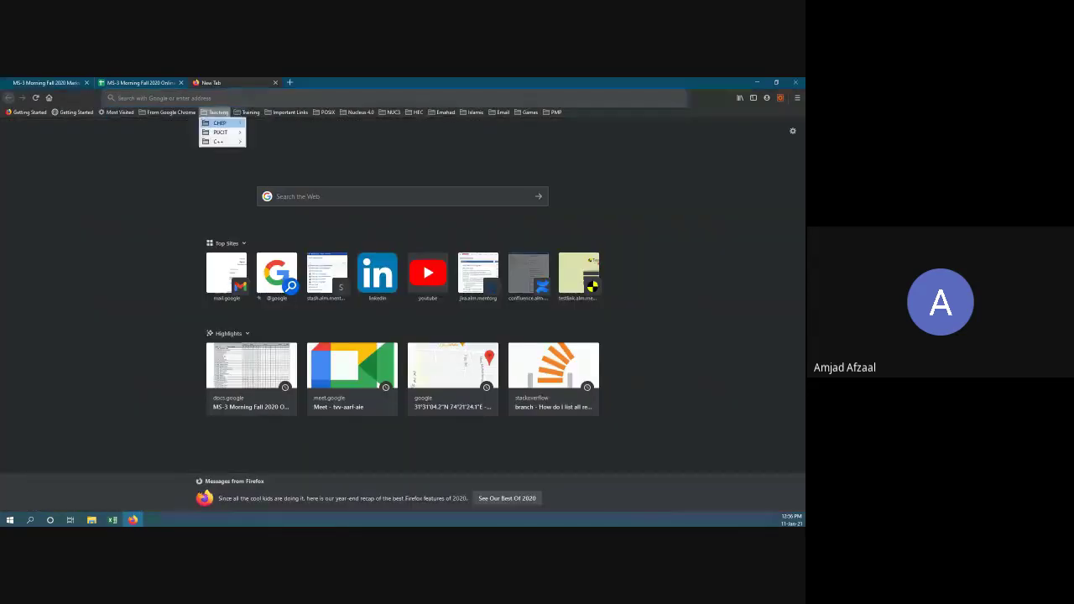
pyautogui.moveTo(220, 123)
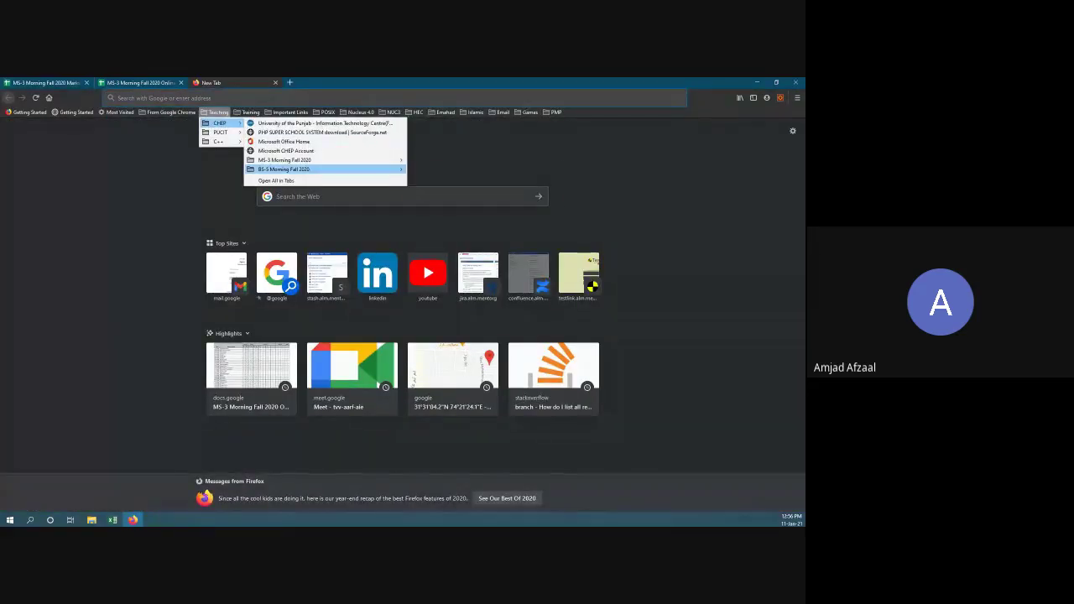
pyautogui.moveTo(284, 169)
pyautogui.click(463, 187)
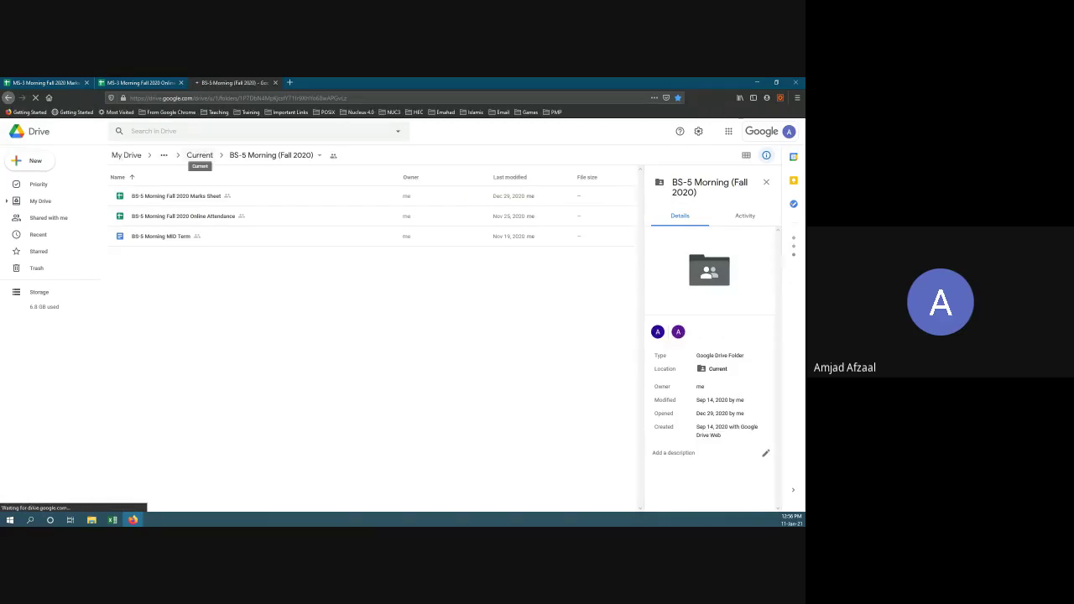
# Step: Navigate up to the Classes folder and into Past, opening the BS-4 Morning (Spring 2019) folder
pyautogui.click(200, 154)
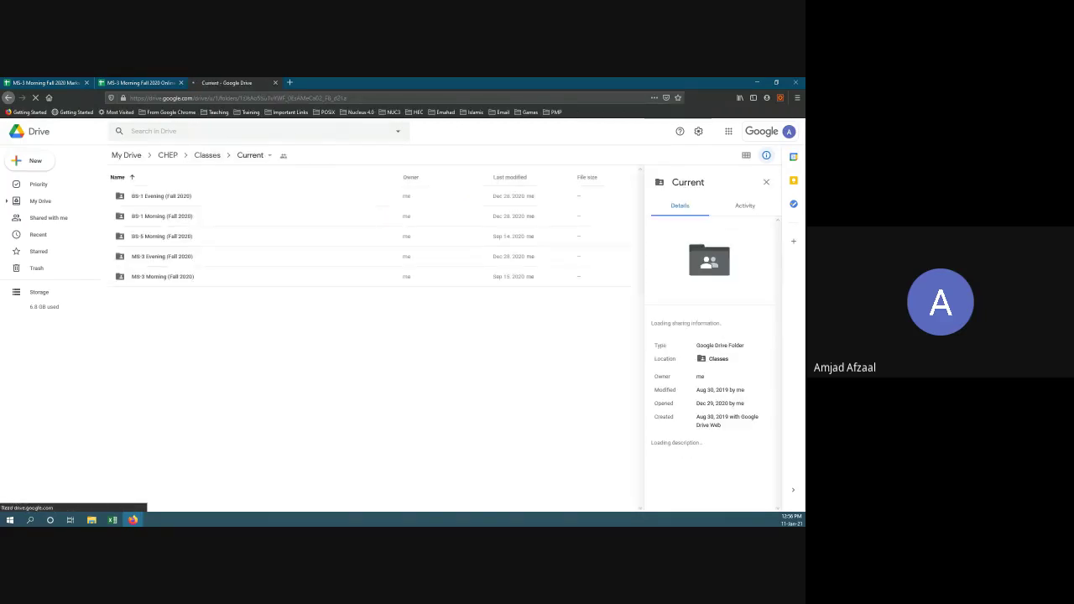
pyautogui.click(206, 154)
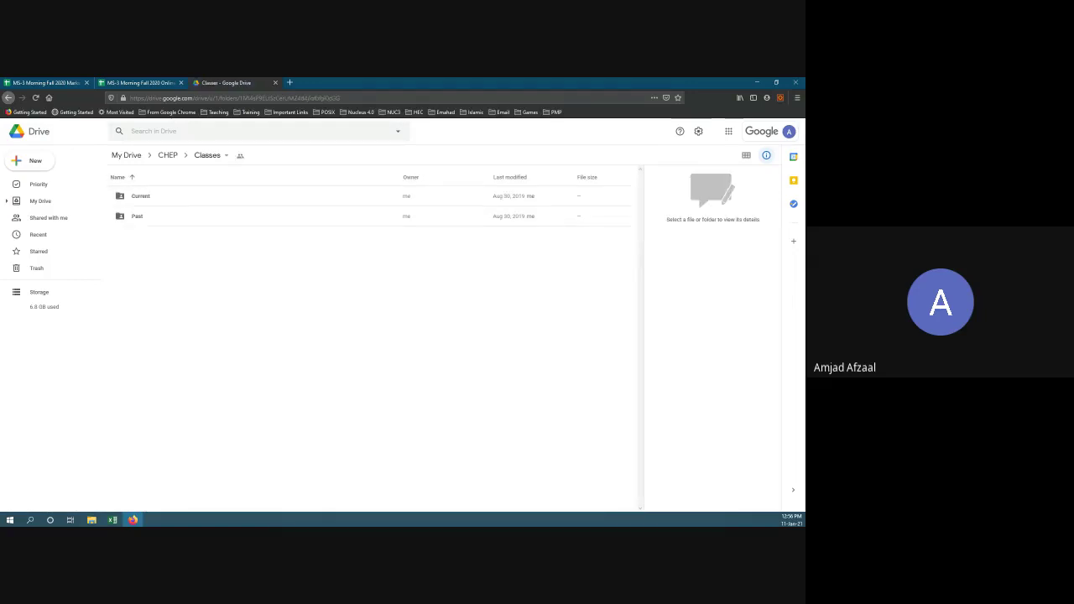
pyautogui.doubleClick(136, 215)
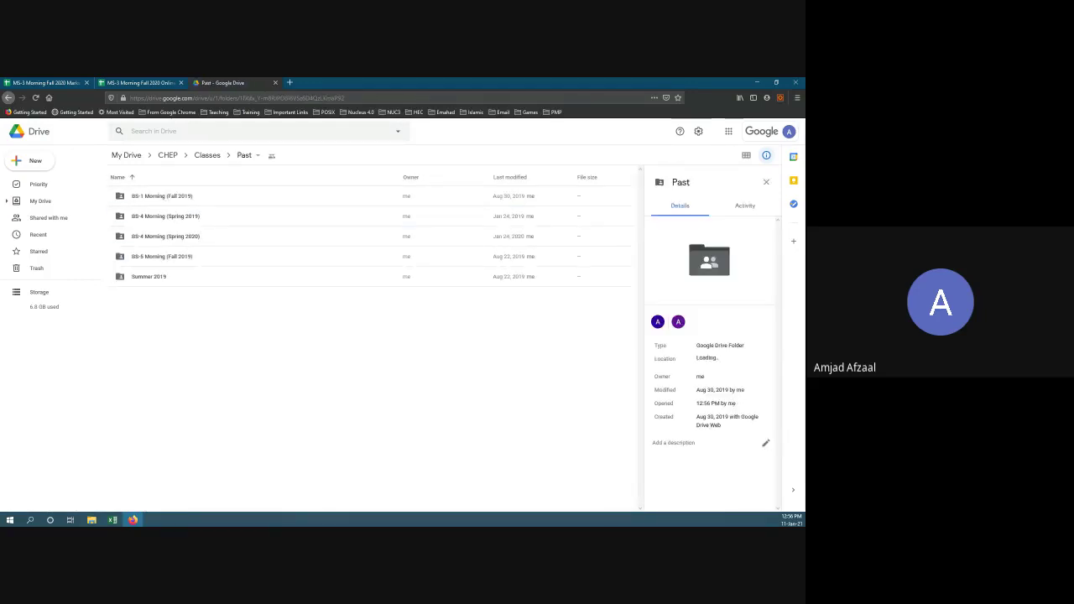
pyautogui.doubleClick(161, 216)
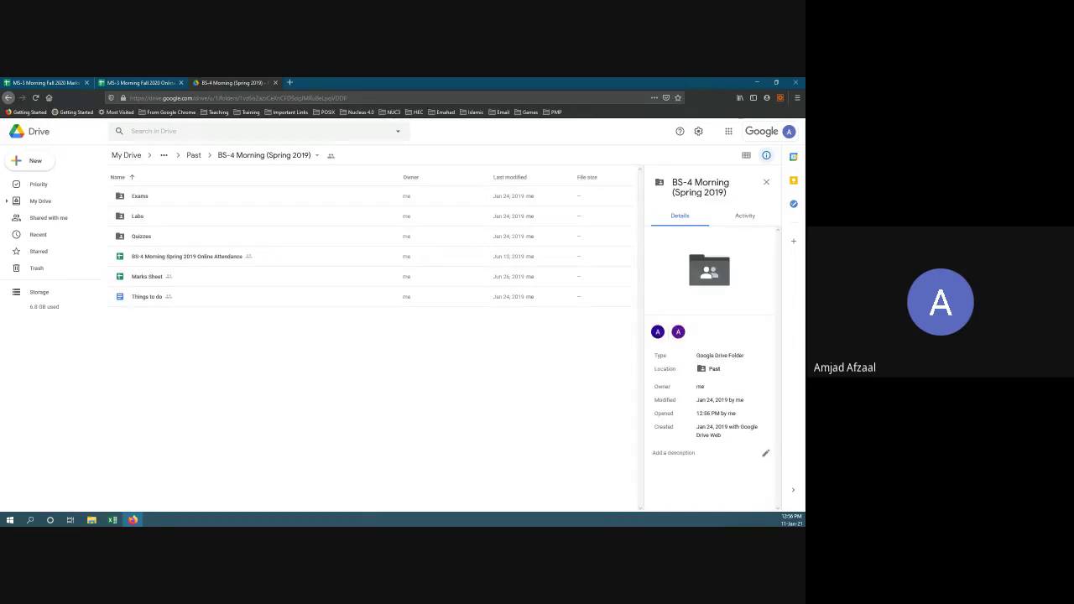
# Step: Open the Marks Sheet file from the BS-4 Morning (Spring 2019) folder with Google Sheets
pyautogui.rightClick(148, 277)
pyautogui.moveTo(180, 297)
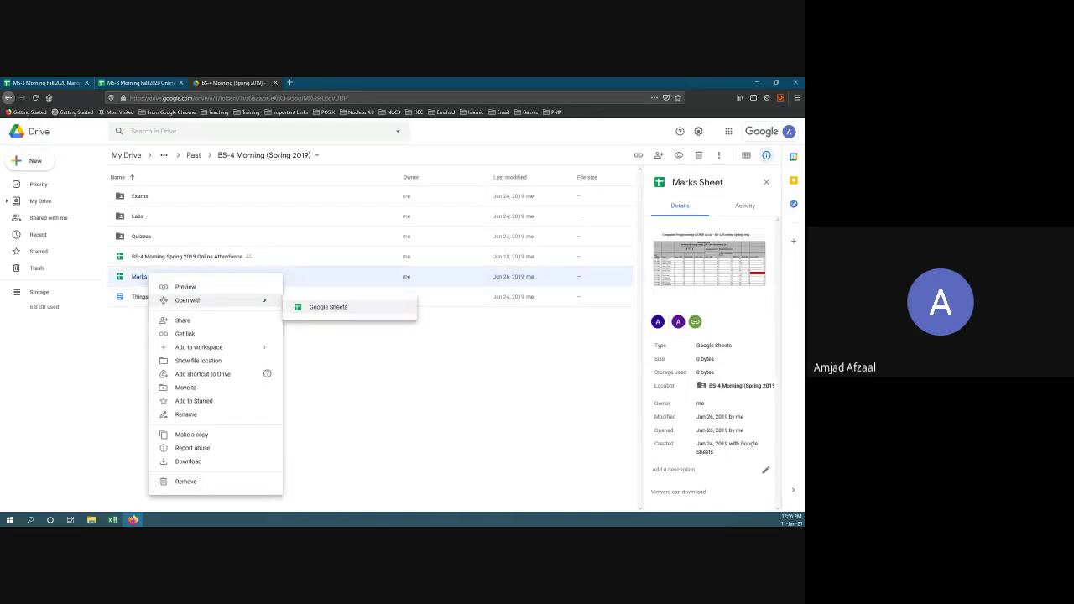
pyautogui.click(323, 309)
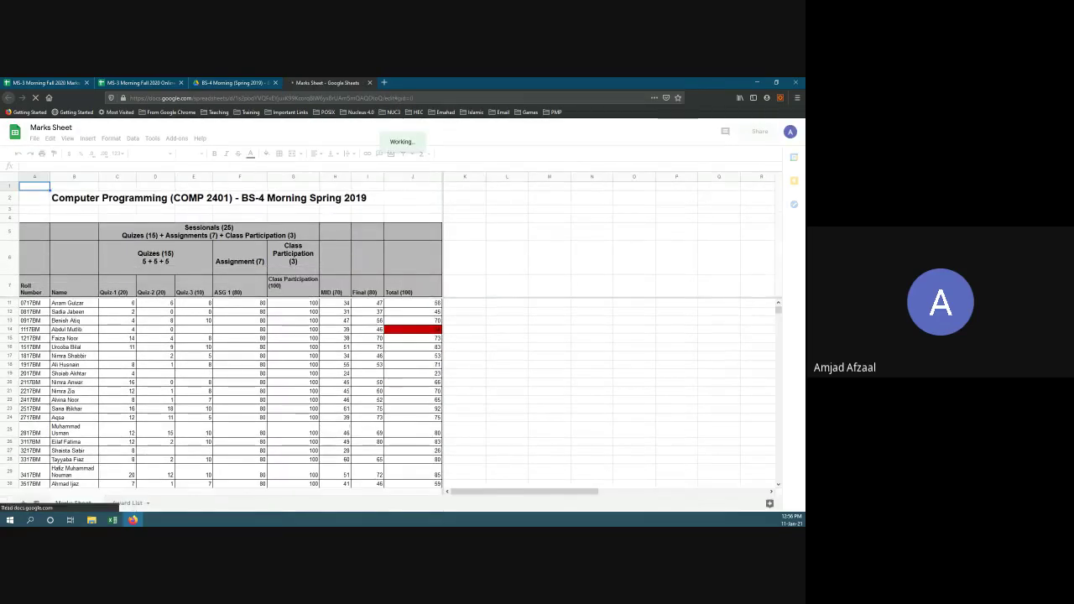
# Step: Examine the quiz, Assignment, Class Participation, MID and Final column headings of the BS-4 Marks Sheet
pyautogui.press('Right')
pyautogui.press('Right')
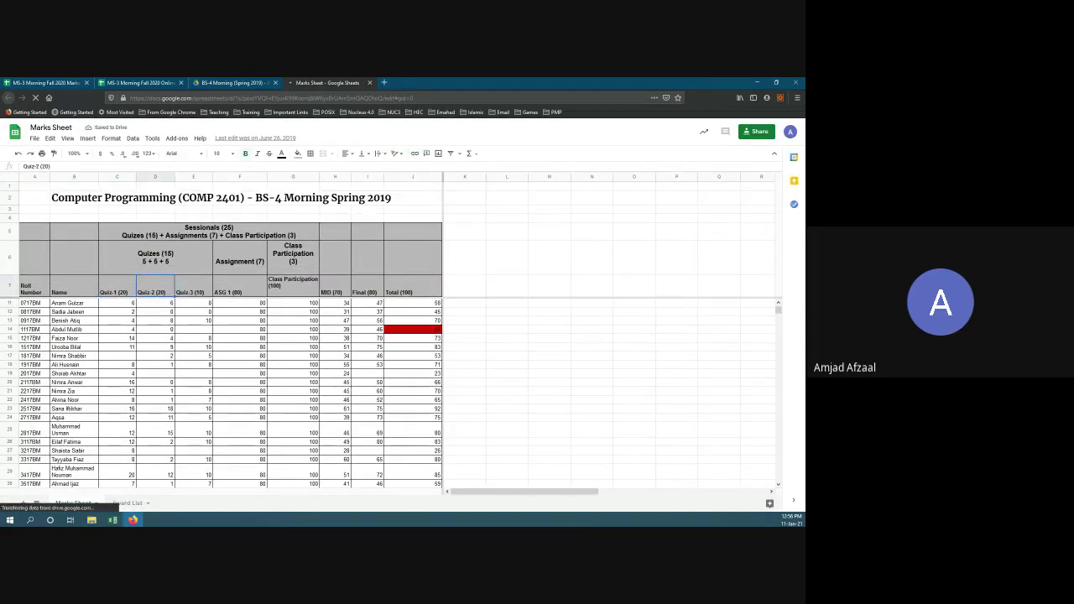
pyautogui.press('Up')
pyautogui.press('Right')
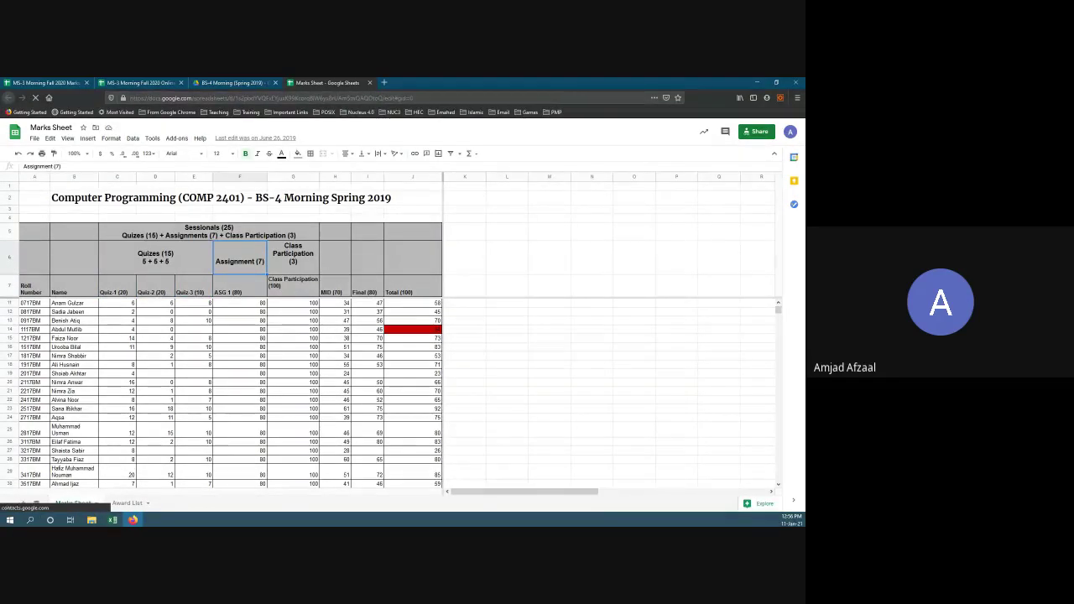
pyautogui.press('Down')
pyautogui.press('Right')
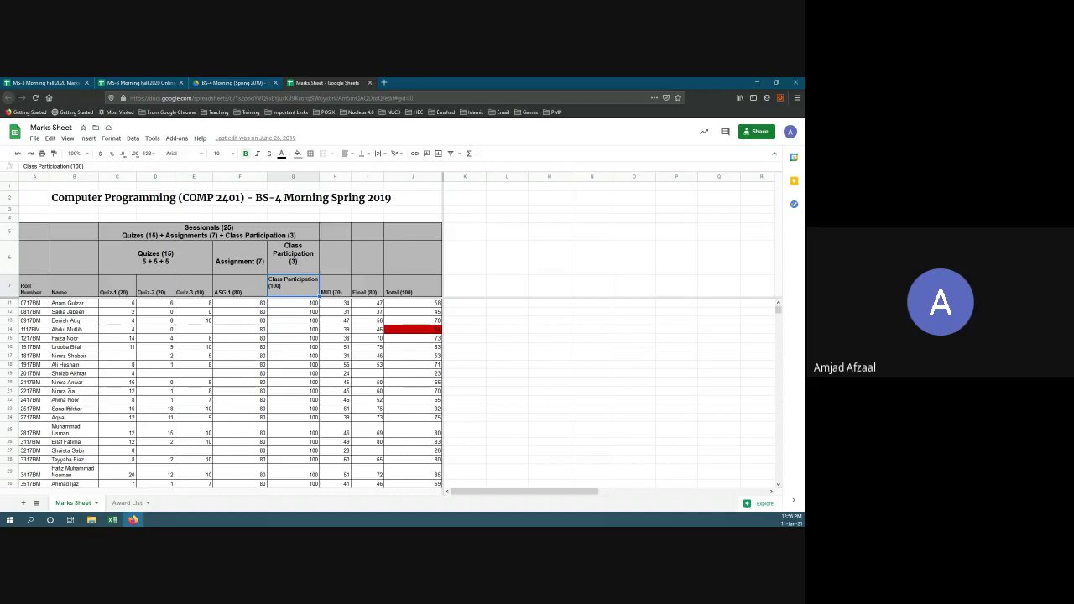
pyautogui.click(335, 285)
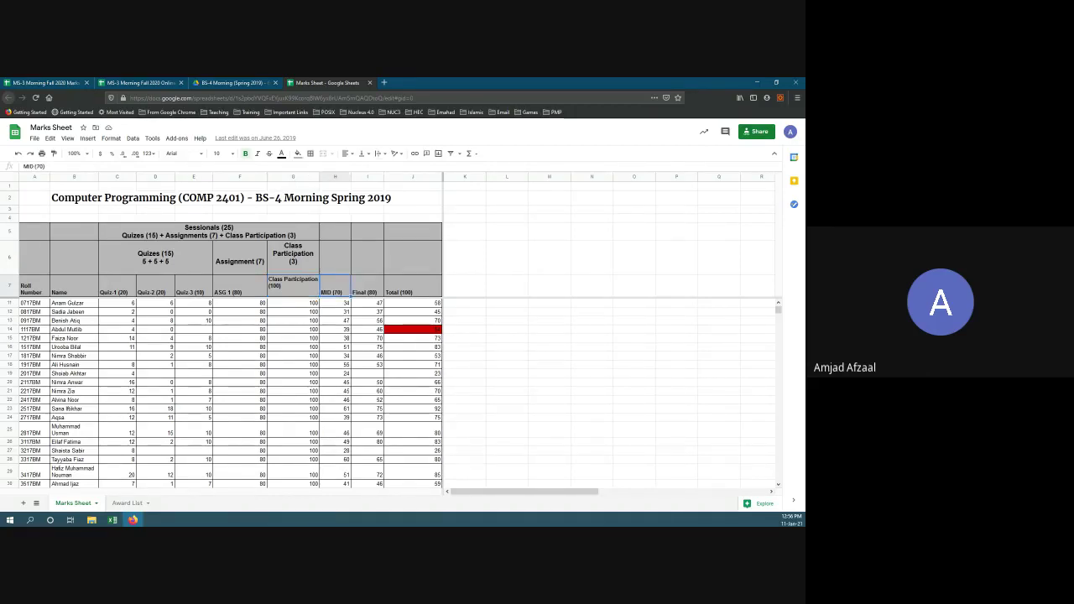
pyautogui.click(367, 285)
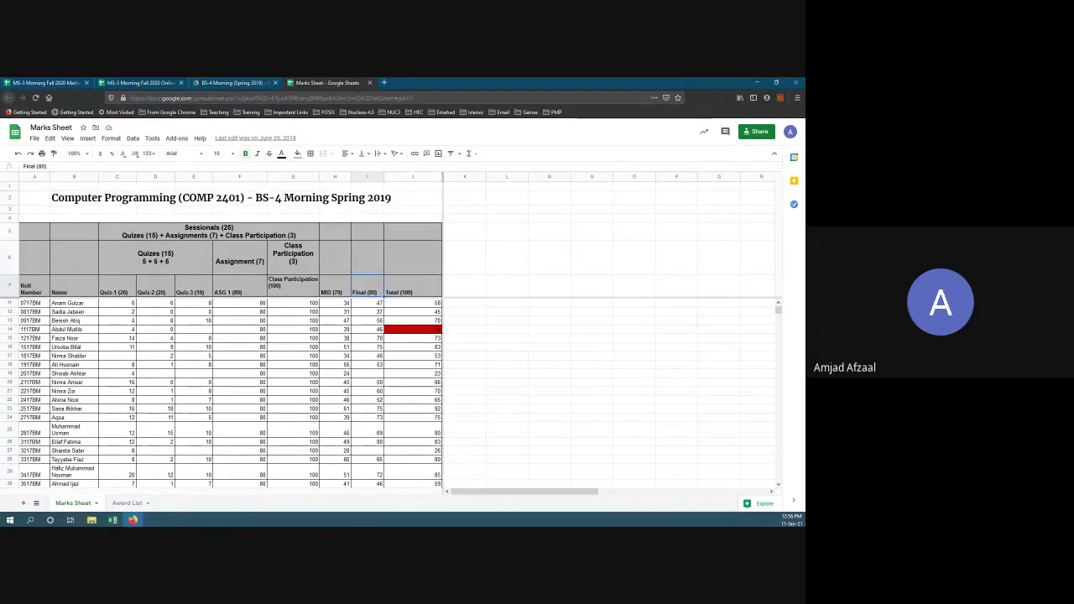
# Step: Inspect the quiz, MID and Final marks and the Total formula in row 11, plus the Quiz-1 cell in row 17
pyautogui.click(117, 303)
pyautogui.click(155, 303)
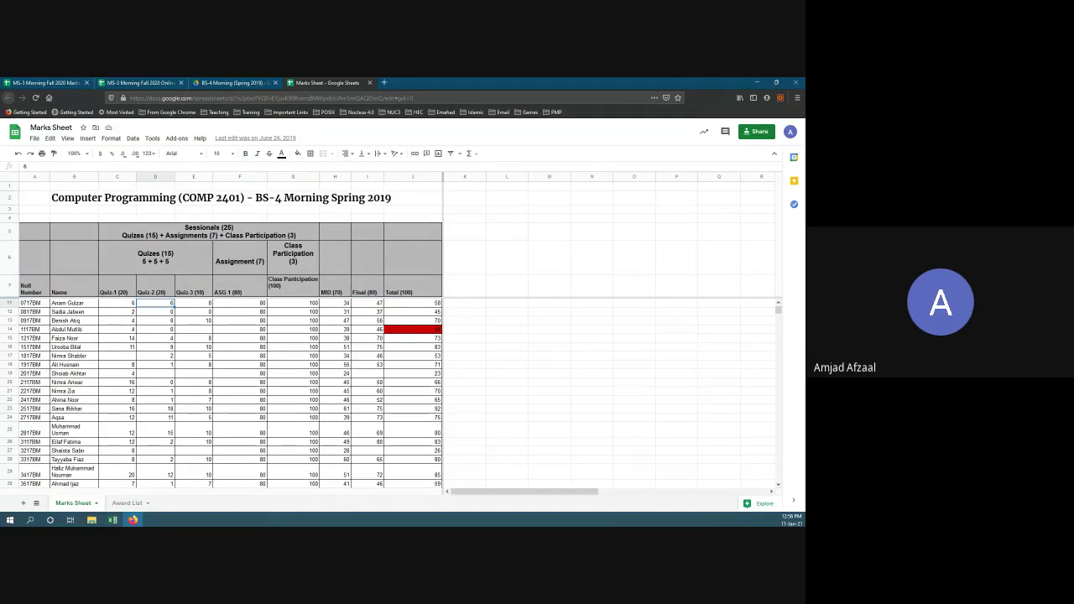
pyautogui.click(335, 303)
pyautogui.click(367, 303)
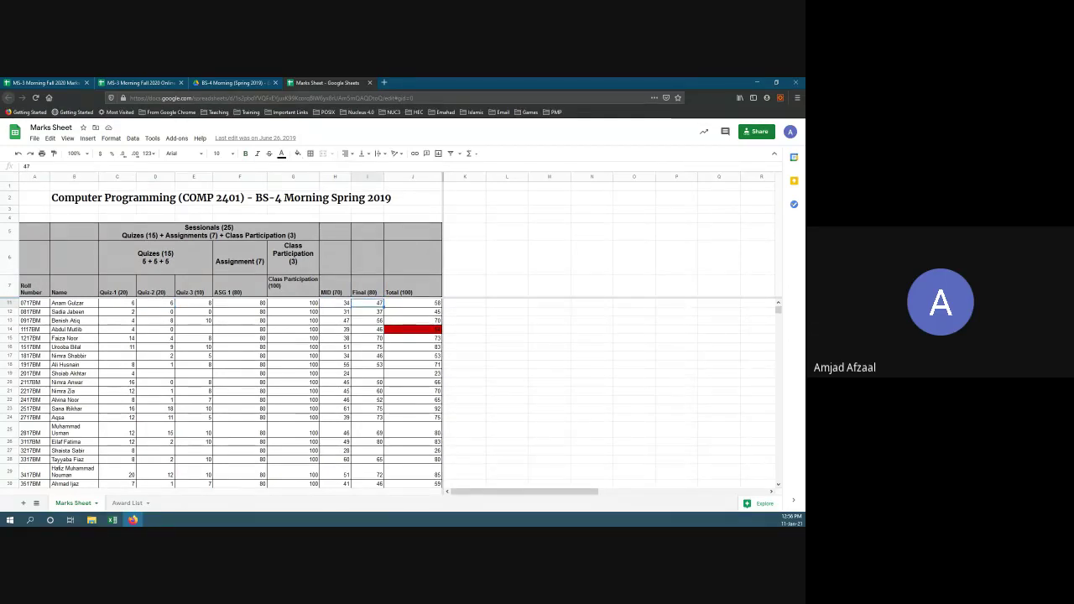
pyautogui.click(412, 303)
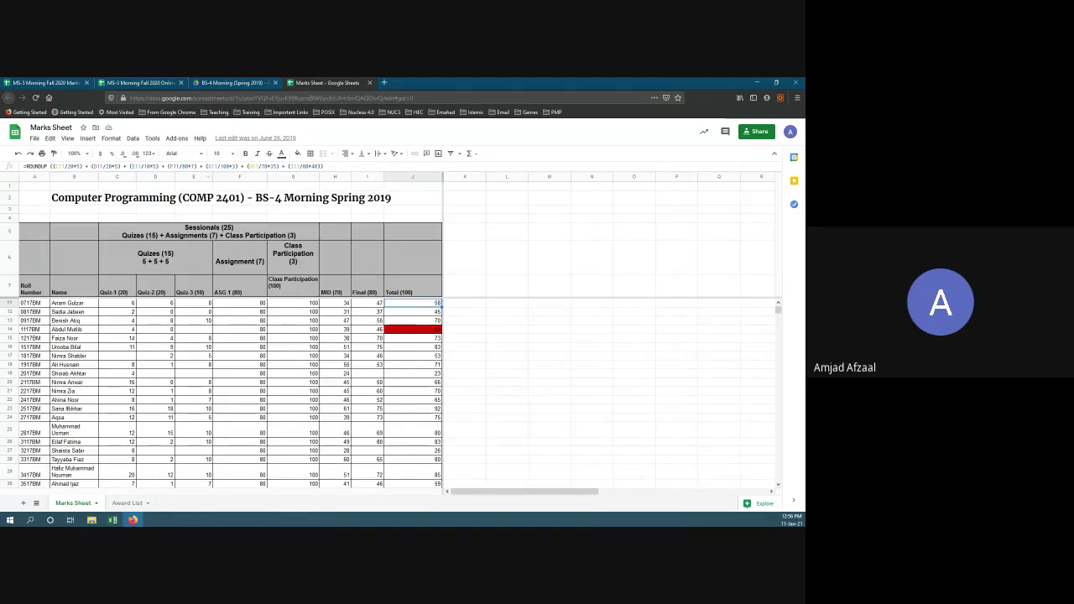
pyautogui.scroll(1, 388, 393)
pyautogui.scroll(-2, 388, 392)
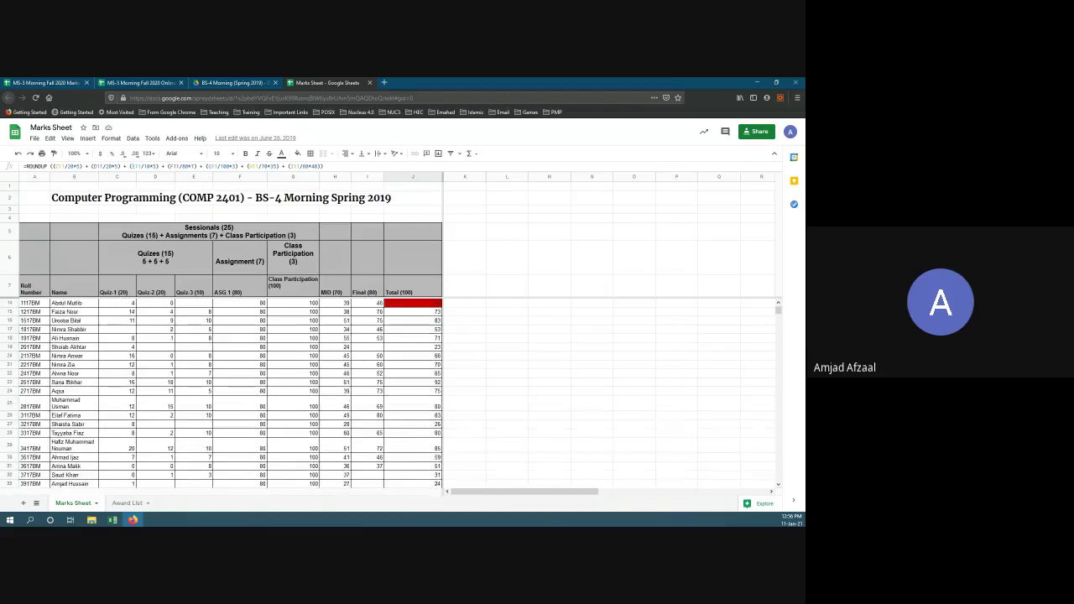
pyautogui.scroll(1, 388, 392)
pyautogui.click(117, 356)
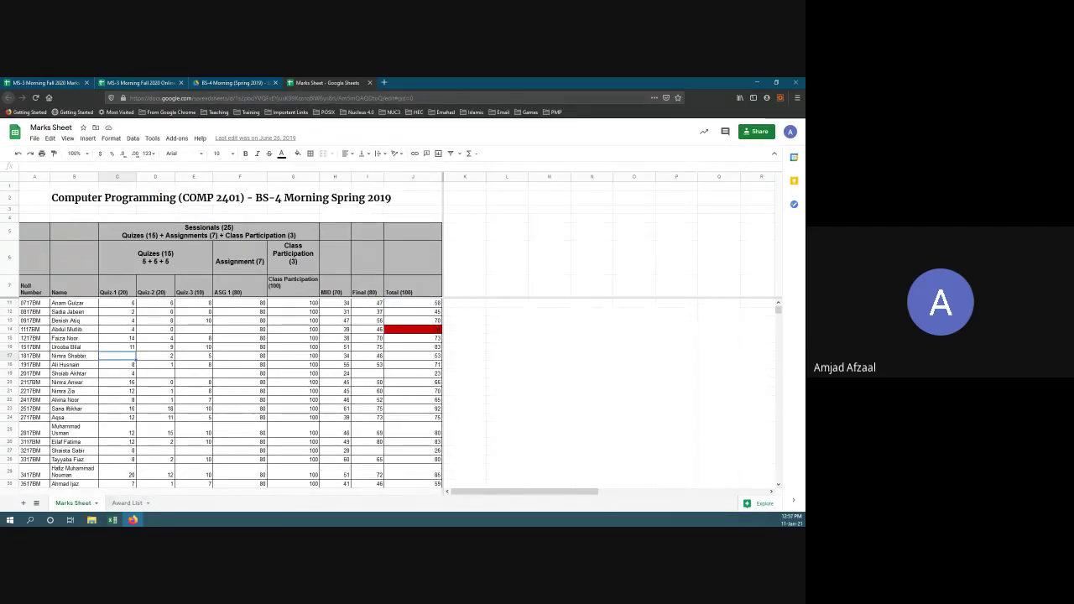
# Step: View the BS-4 Award List sheet and inspect the Total, Final and MID formulas in row 10
pyautogui.click(126, 503)
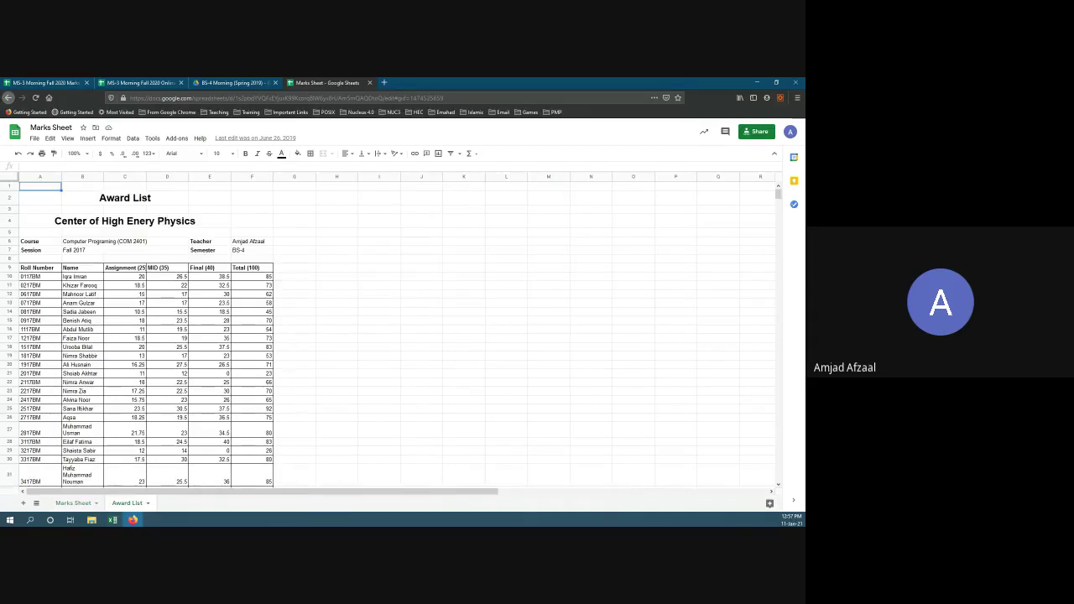
pyautogui.scroll(-1, 388, 335)
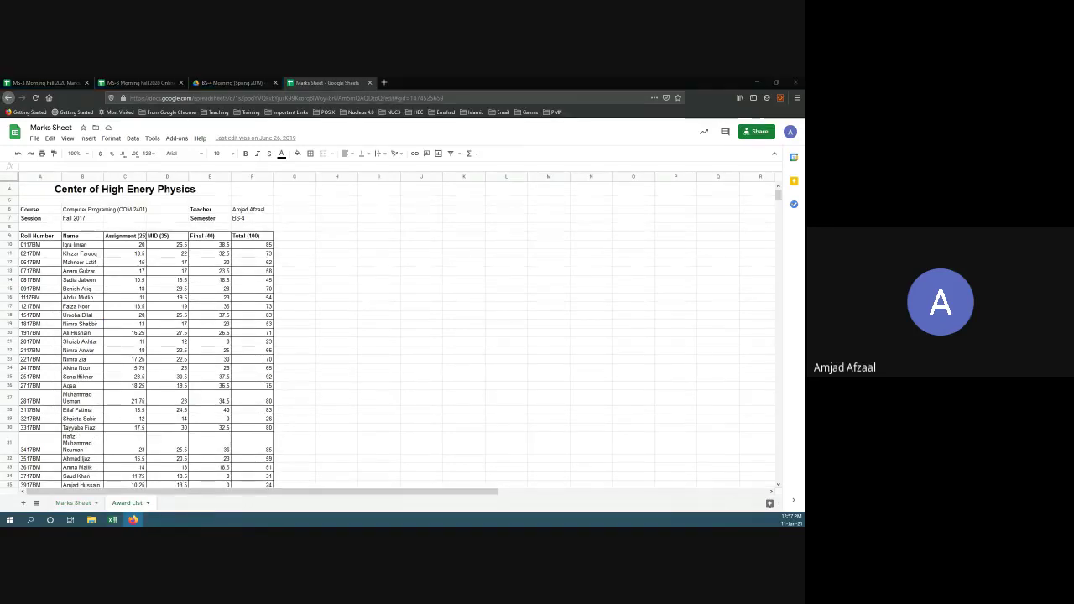
pyautogui.click(251, 244)
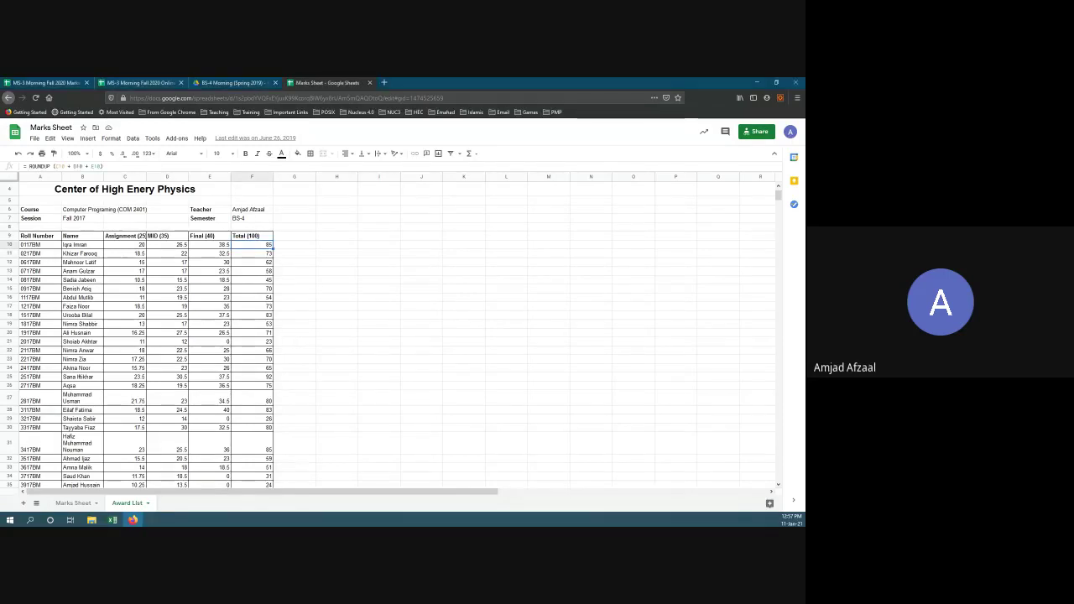
pyautogui.click(209, 244)
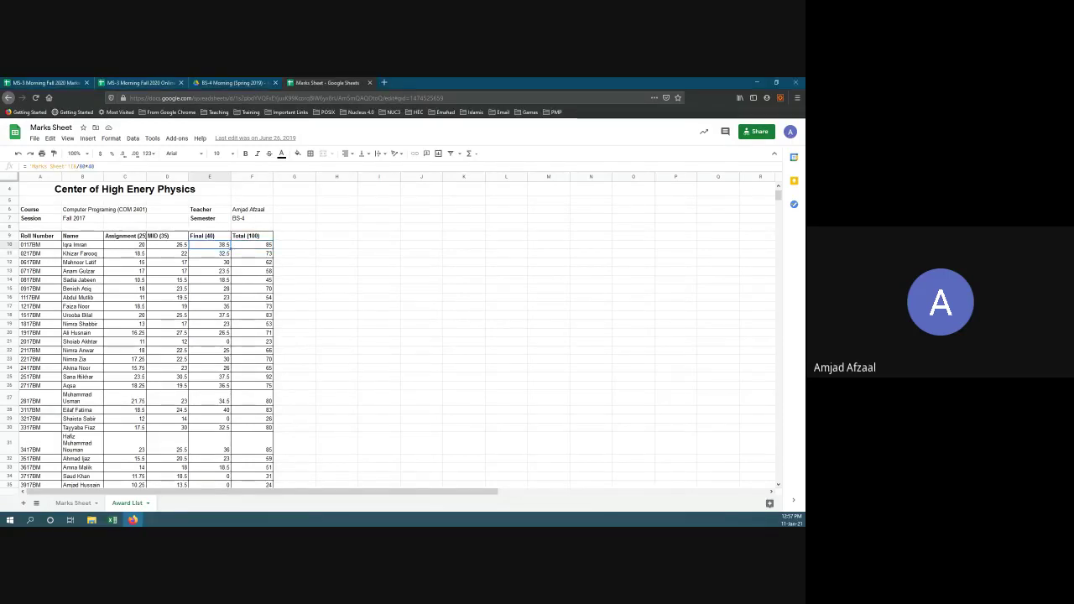
pyautogui.click(167, 244)
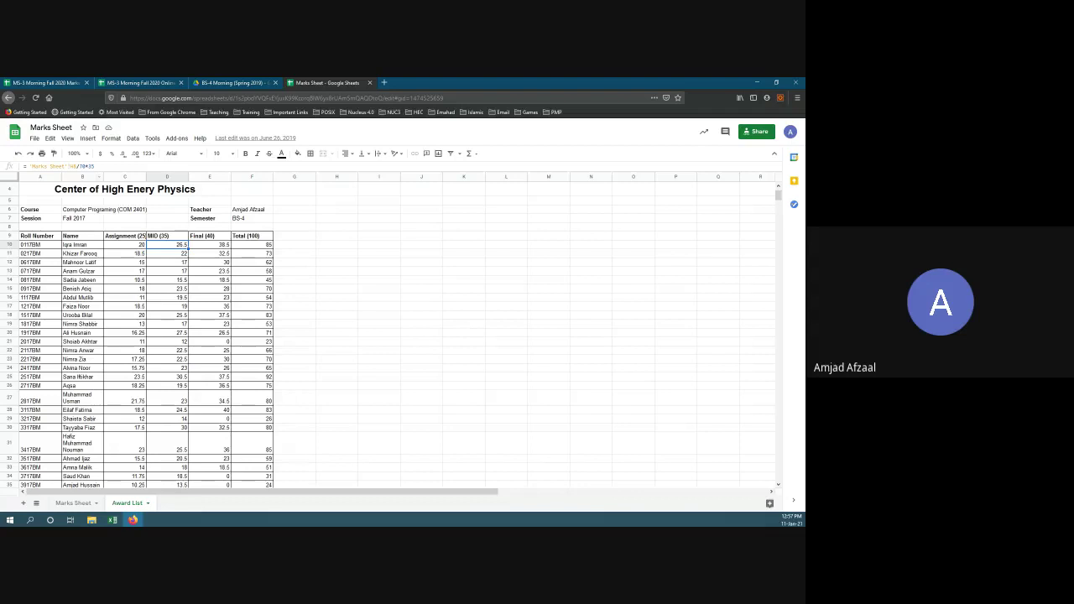
pyautogui.click(251, 244)
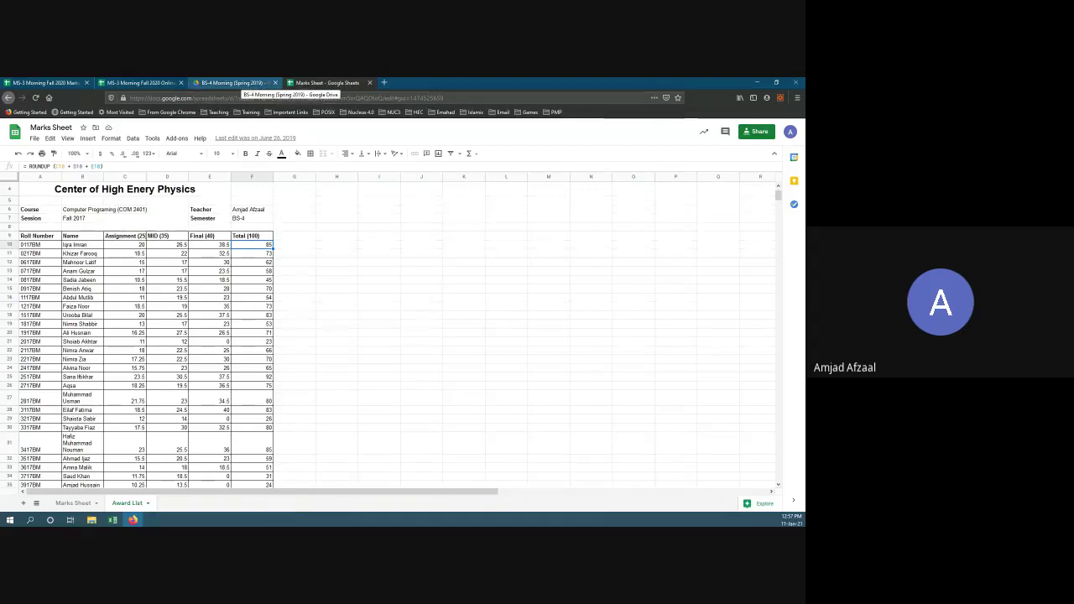
# Step: Return to the MS-3 Morning Fall 2020 Online Attendance spreadsheet
pyautogui.click(138, 82)
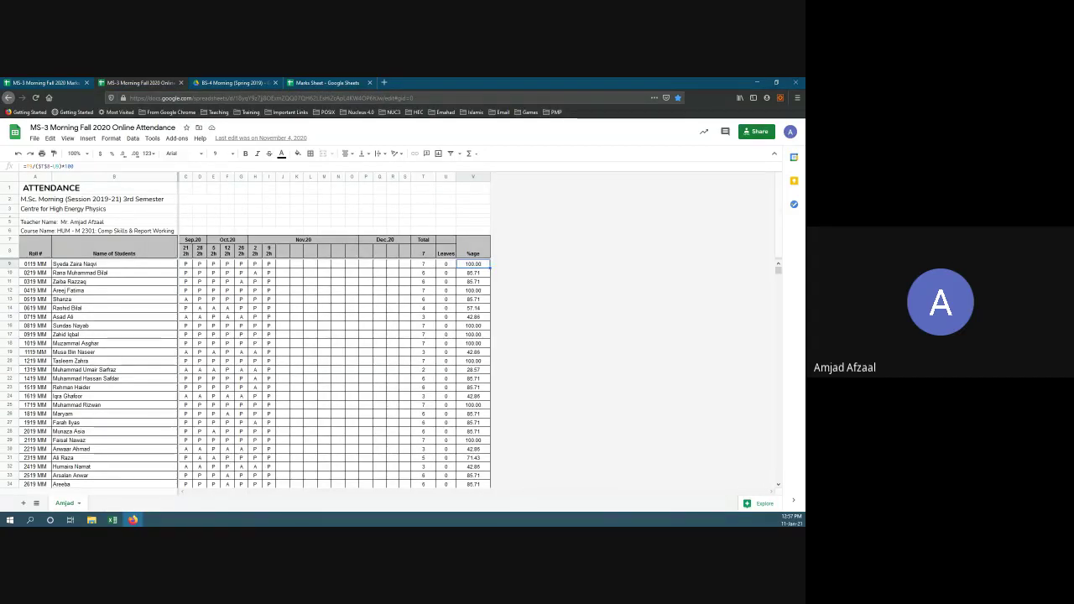
# Step: Switch to the myFirstExcelSheet.xlsx workbook in Excel
pyautogui.moveTo(113, 520)
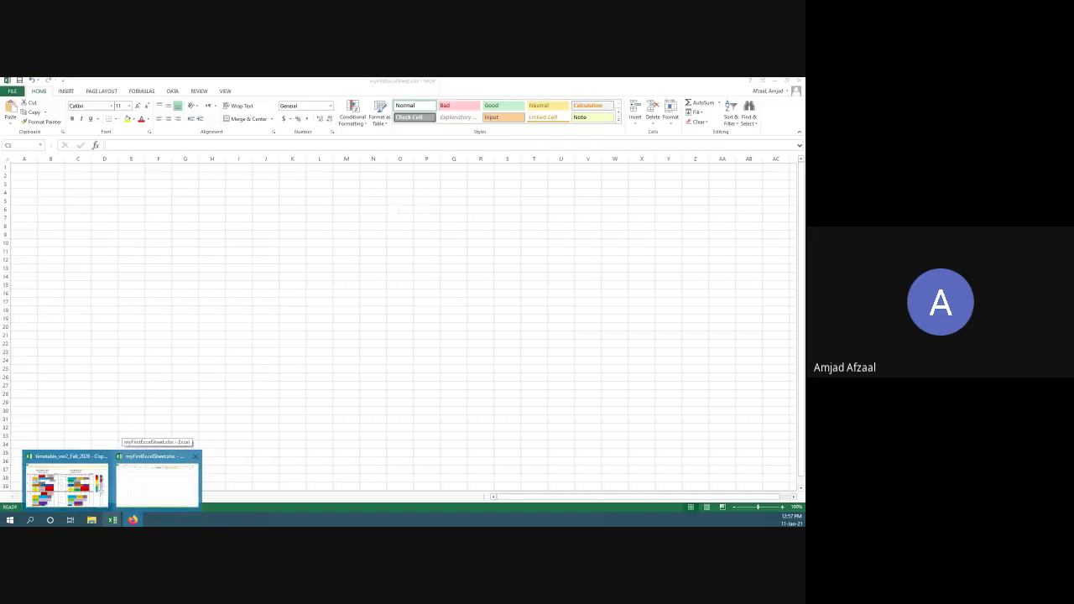
pyautogui.click(157, 480)
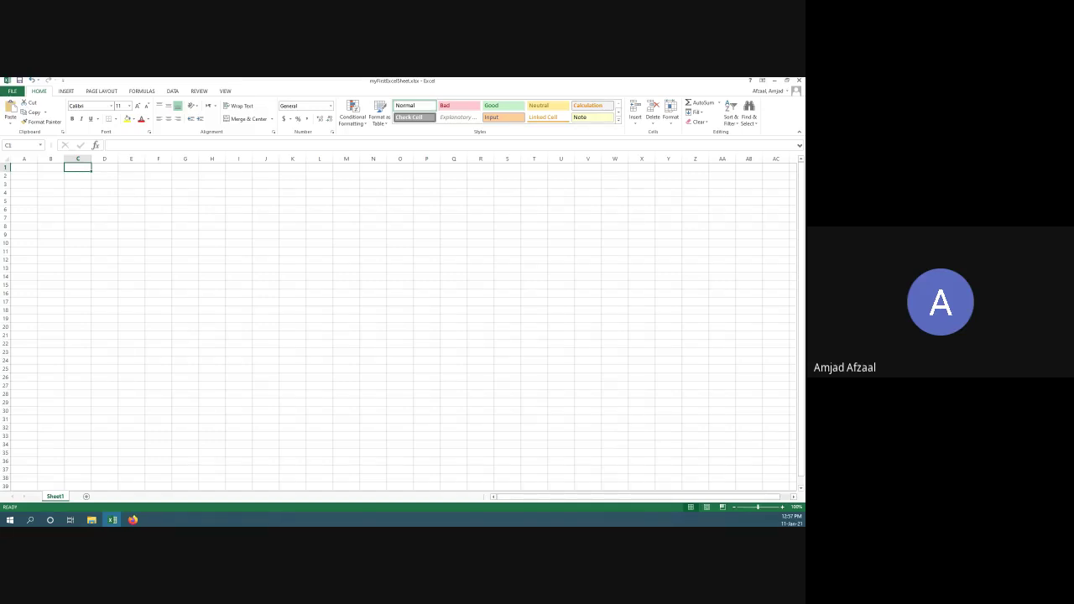
# Step: Switch to the browser and view the BS-4 Award List, plus the first roll number cell on the MS-3 Morning Fall 2020 Marks Sheet
pyautogui.click(132, 520)
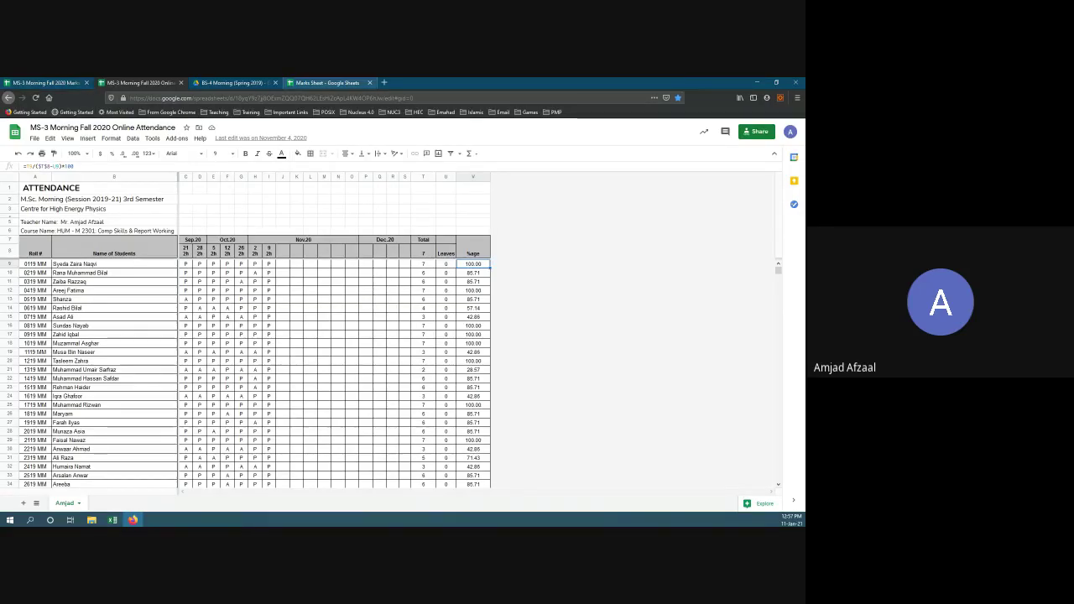
pyautogui.click(327, 83)
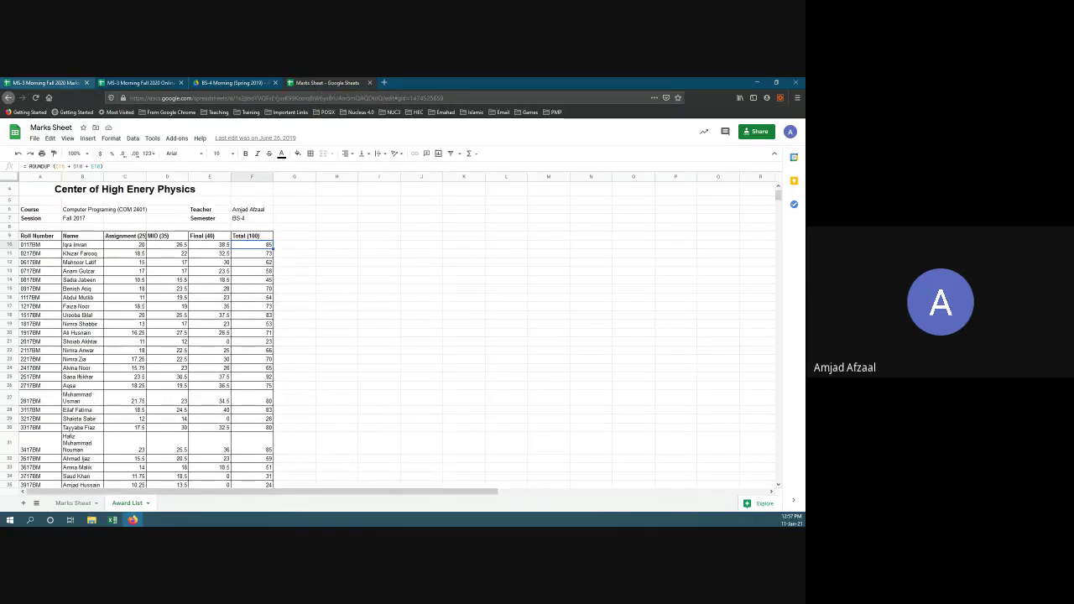
pyautogui.click(46, 82)
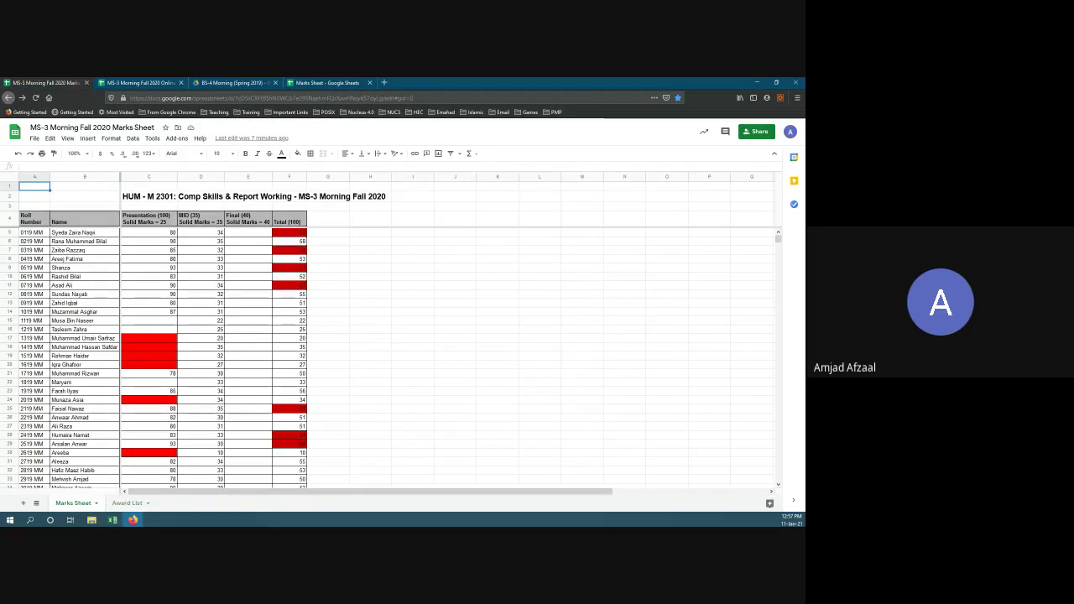
pyautogui.click(34, 233)
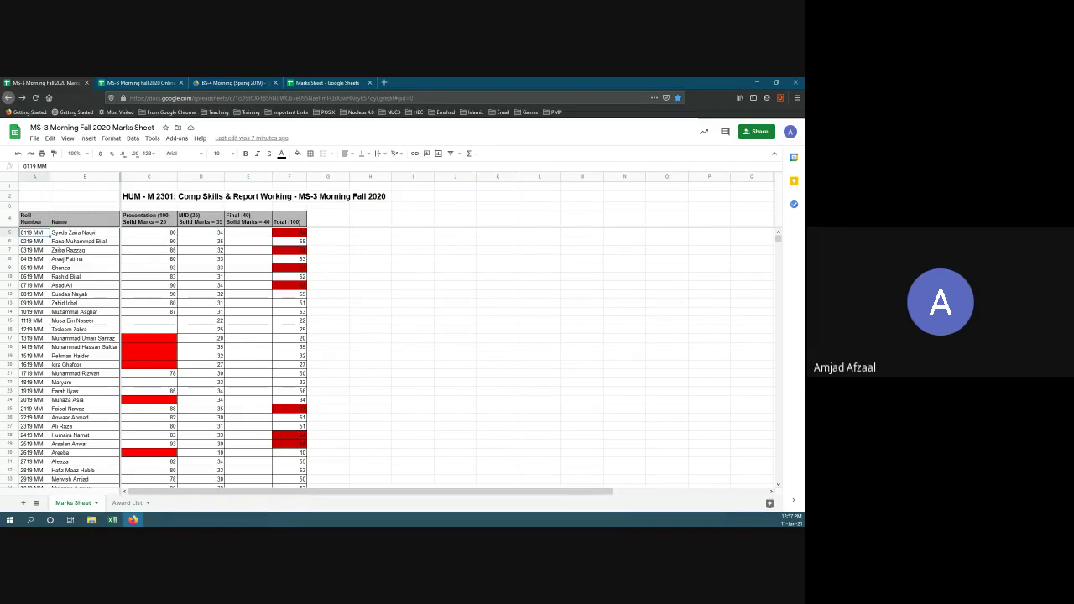
# Step: Switch back to myFirstExcelSheet.xlsx in Excel and make A2 the active cell
pyautogui.click(111, 519)
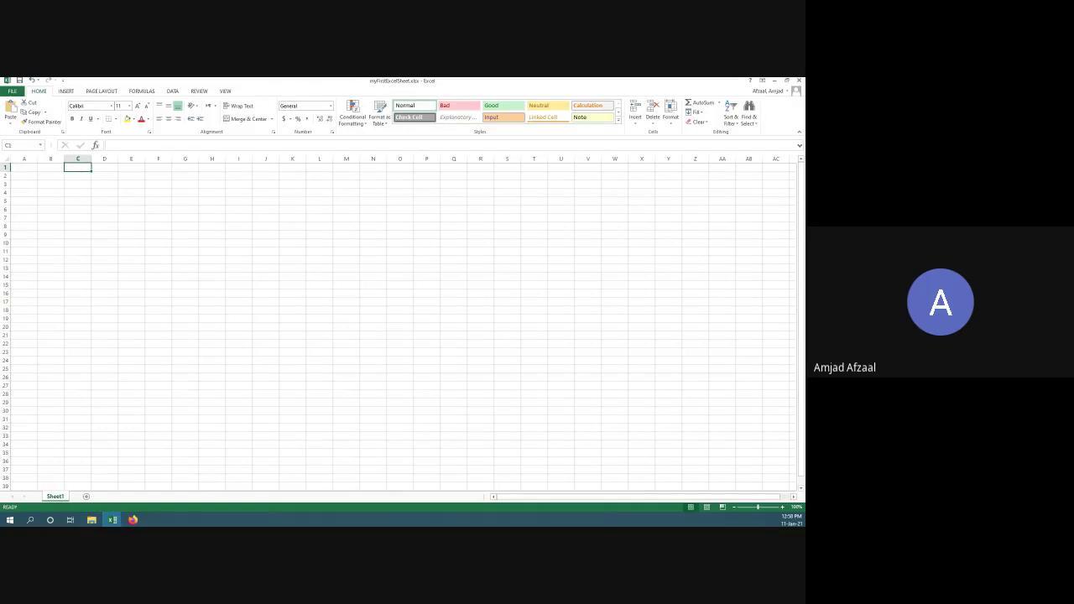
pyautogui.hotkey('alt', 'Tab')
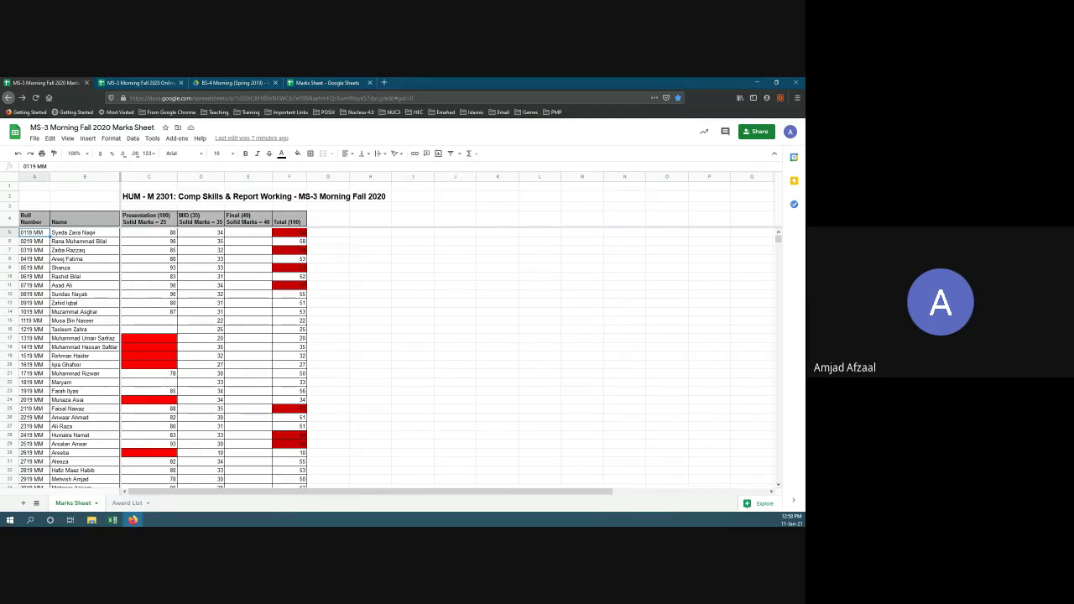
pyautogui.hotkey('alt', 'Tab')
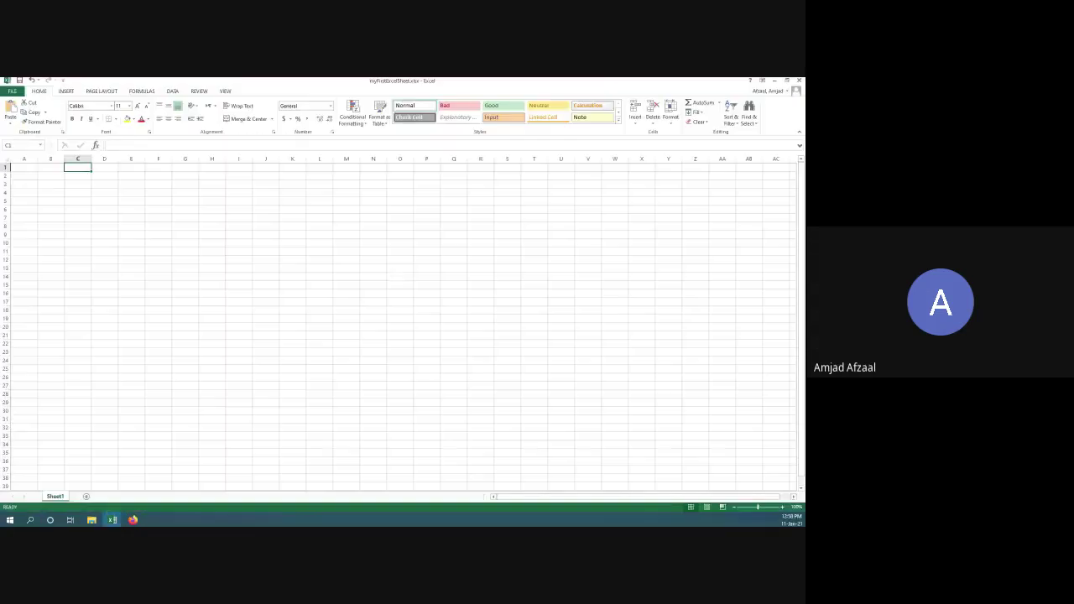
pyautogui.press('Down')
pyautogui.press('Left')
pyautogui.press('Left')
pyautogui.press('Right')
pyautogui.press('Down')
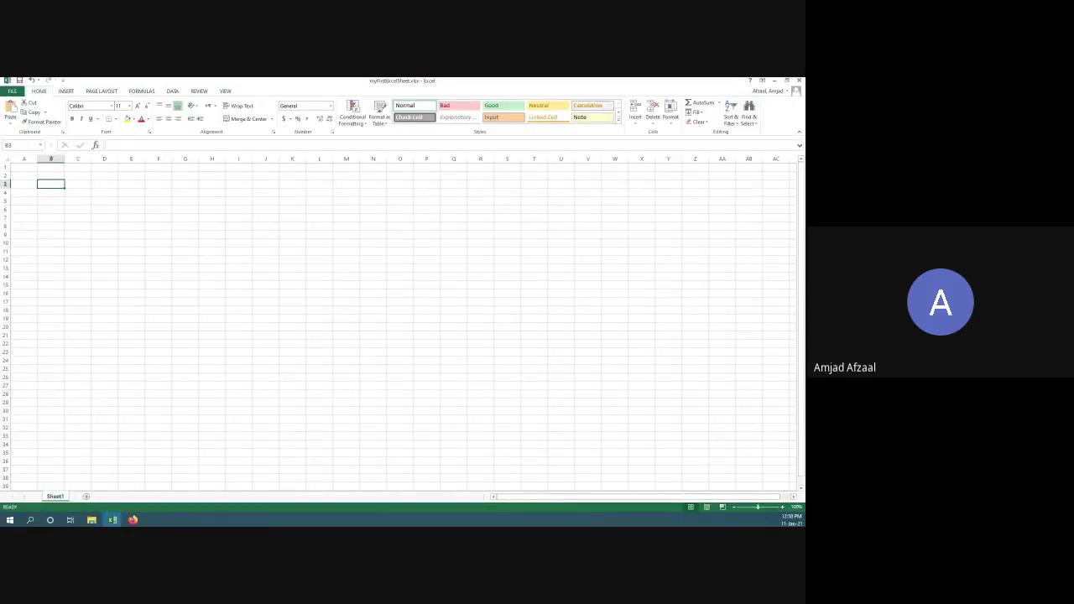
pyautogui.press('Up')
pyautogui.press('Left')
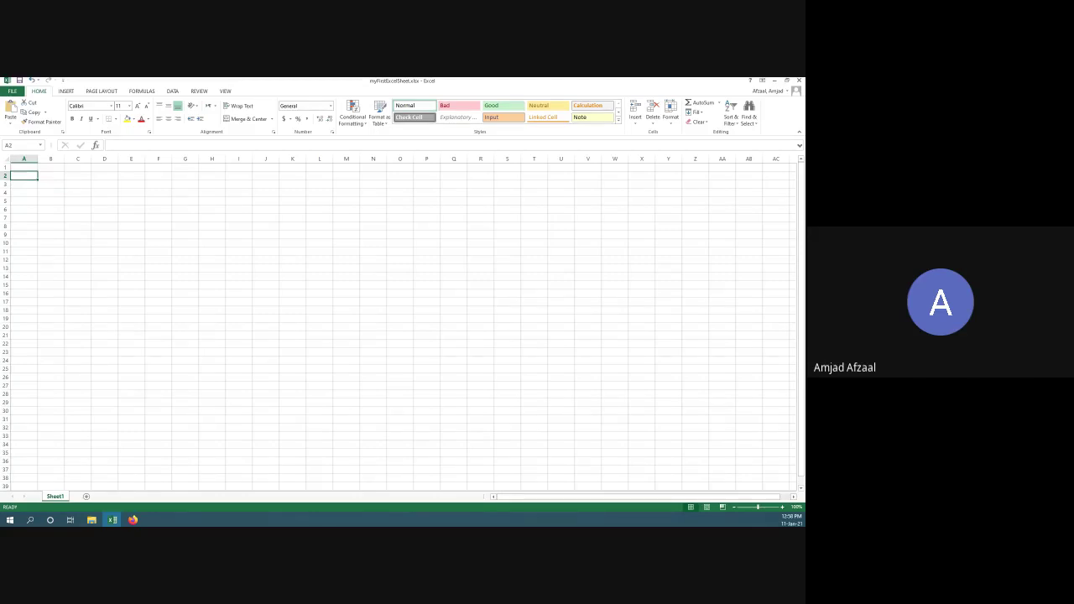
pyautogui.write('kaskdkkh')
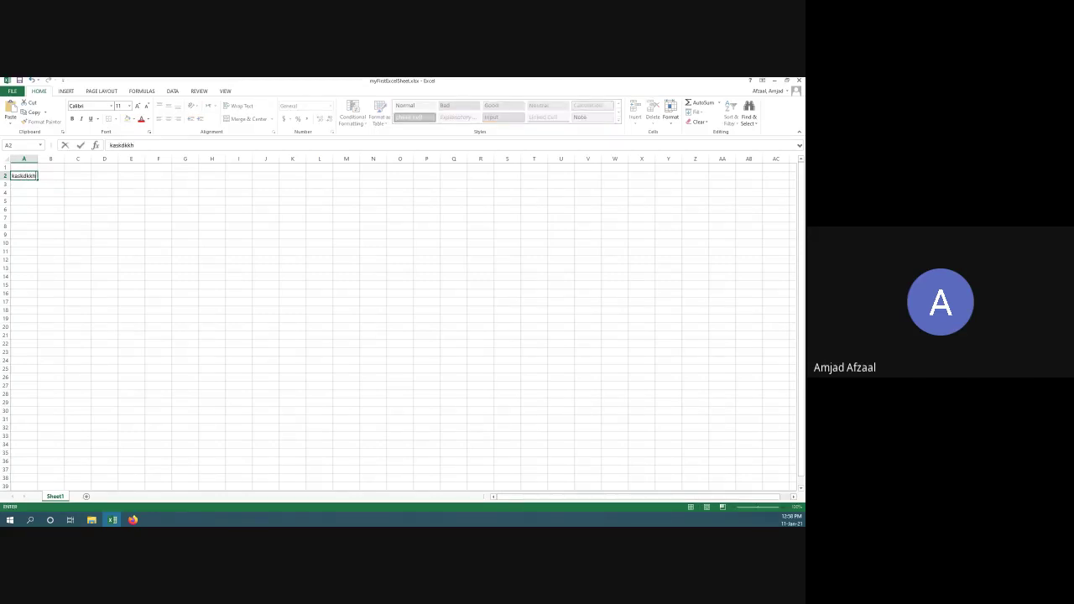
pyautogui.write('ka')
pyautogui.hotkey('alt', 'Tab')
pyautogui.hotkey('alt', 'Tab')
pyautogui.hotkey('ctrl', 's')
pyautogui.press('Delete')
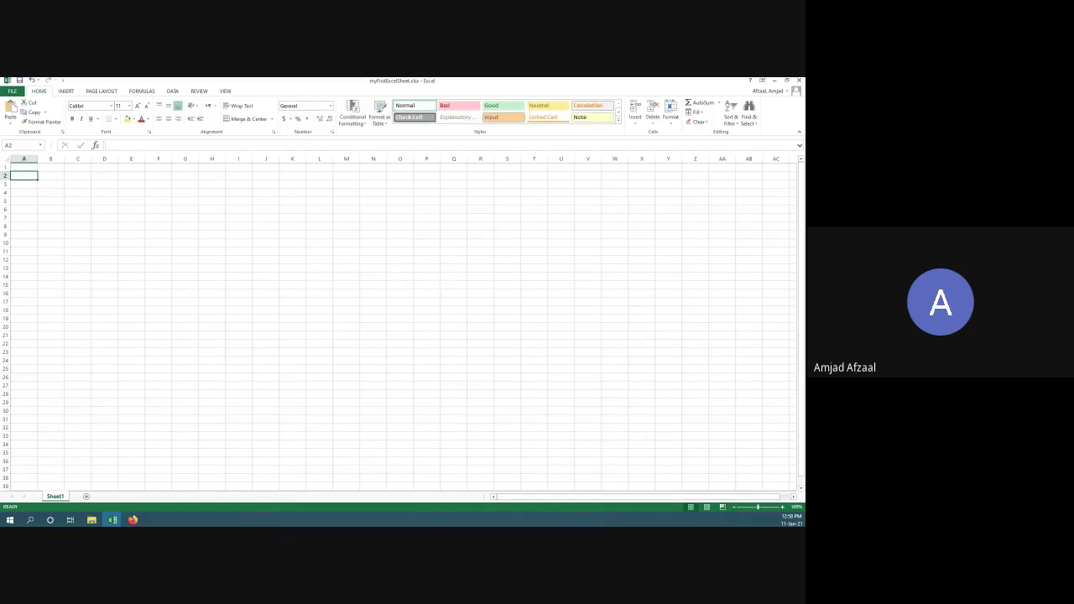
# Step: Enter "This is row 2 and column A" in cell A2 and reselect that cell
pyautogui.write('This is')
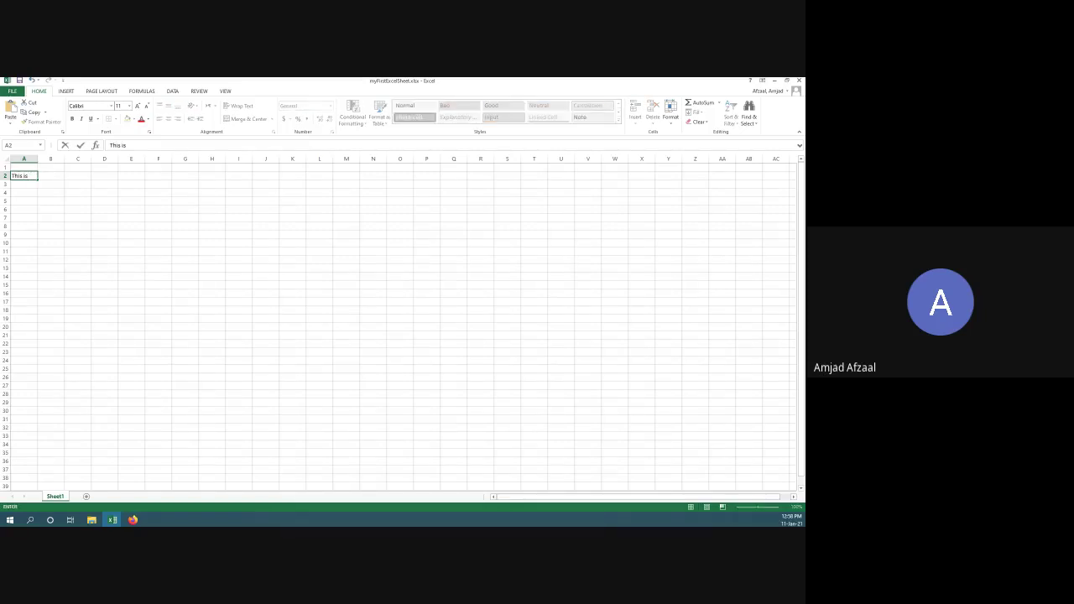
pyautogui.write(' row 2 and column')
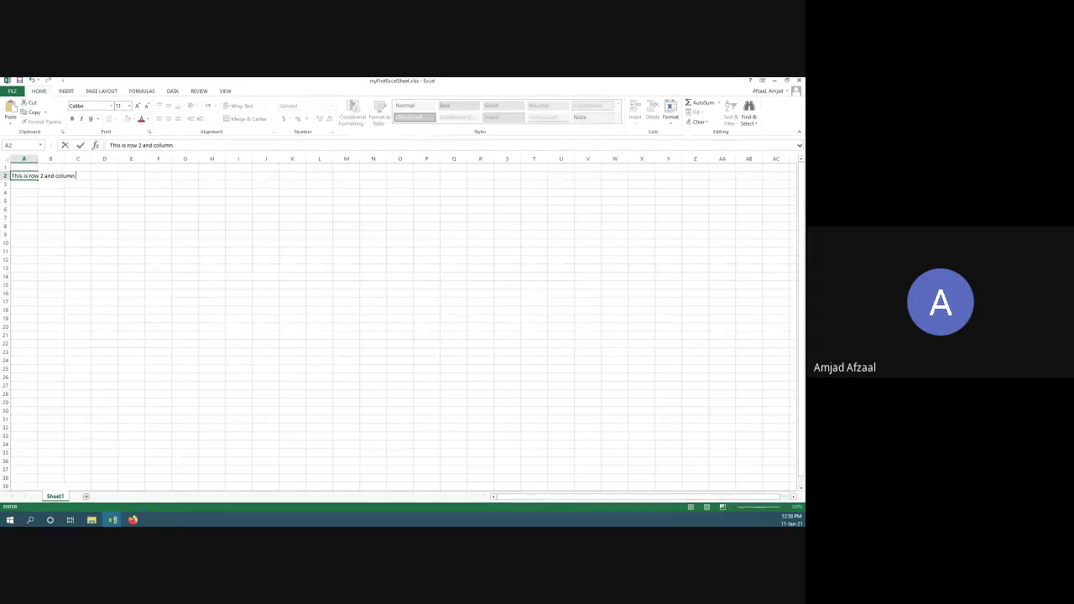
pyautogui.write(' A')
pyautogui.press('Return')
pyautogui.press('Up')
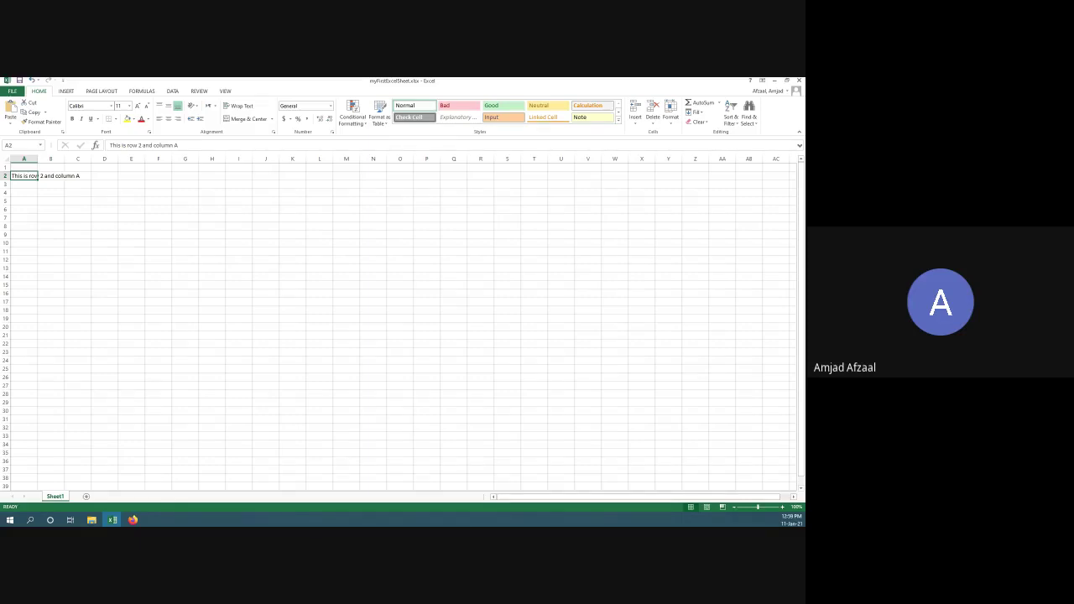
# Step: Try bold, italic and underline formatting on the text in cell A2, and remove all three
pyautogui.click(72, 118)
pyautogui.click(82, 118)
pyautogui.click(91, 118)
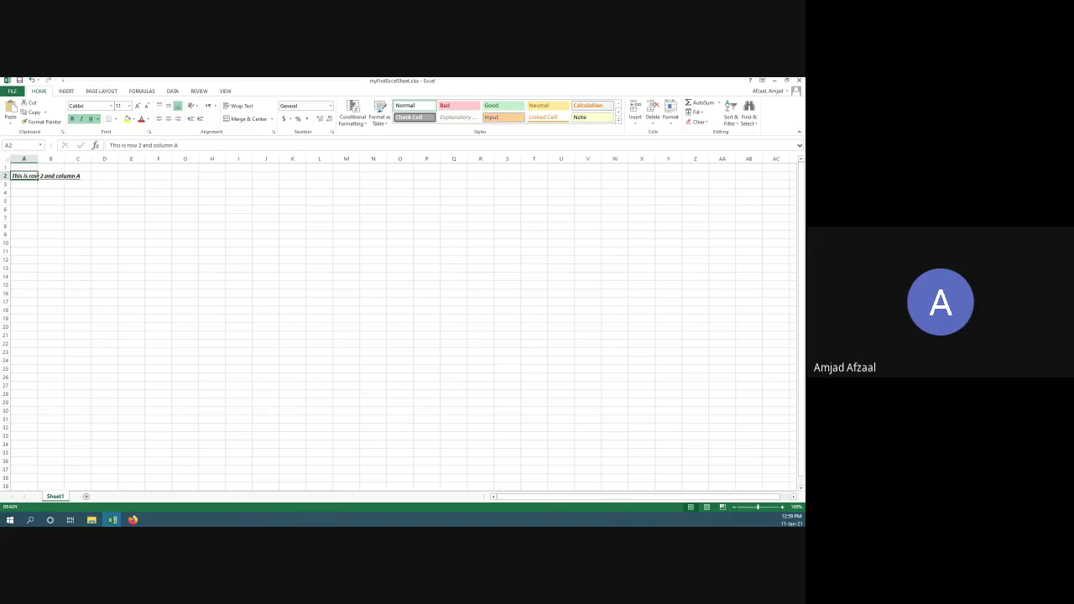
pyautogui.click(91, 118)
pyautogui.click(81, 118)
pyautogui.click(72, 118)
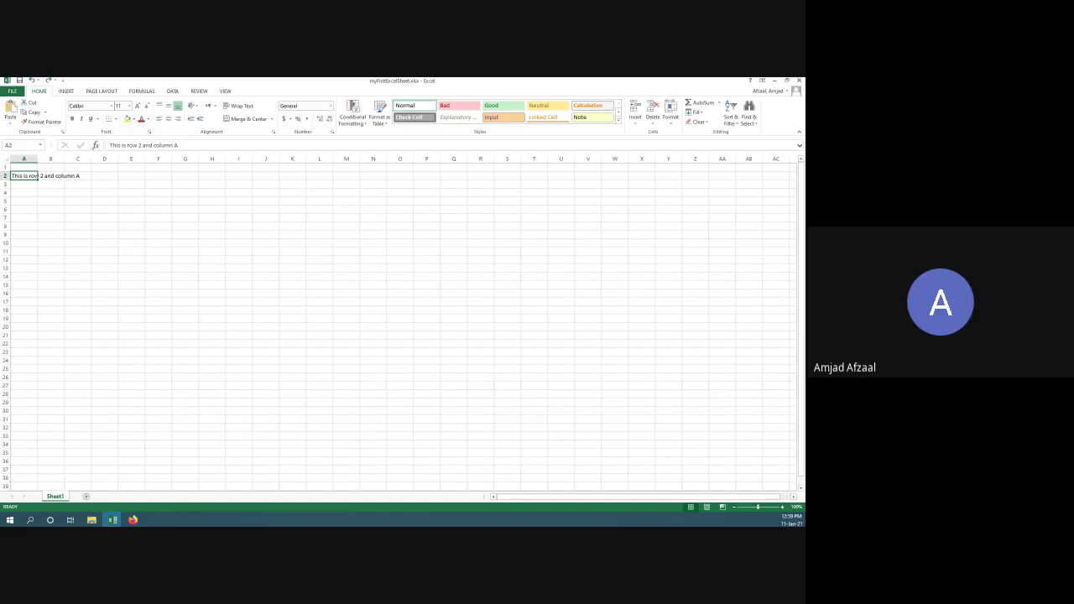
# Step: Check which row 2 cell holds the existing text, and enter "This is row 2 column B" in cell B2
pyautogui.click(24, 184)
pyautogui.click(23, 175)
pyautogui.click(50, 176)
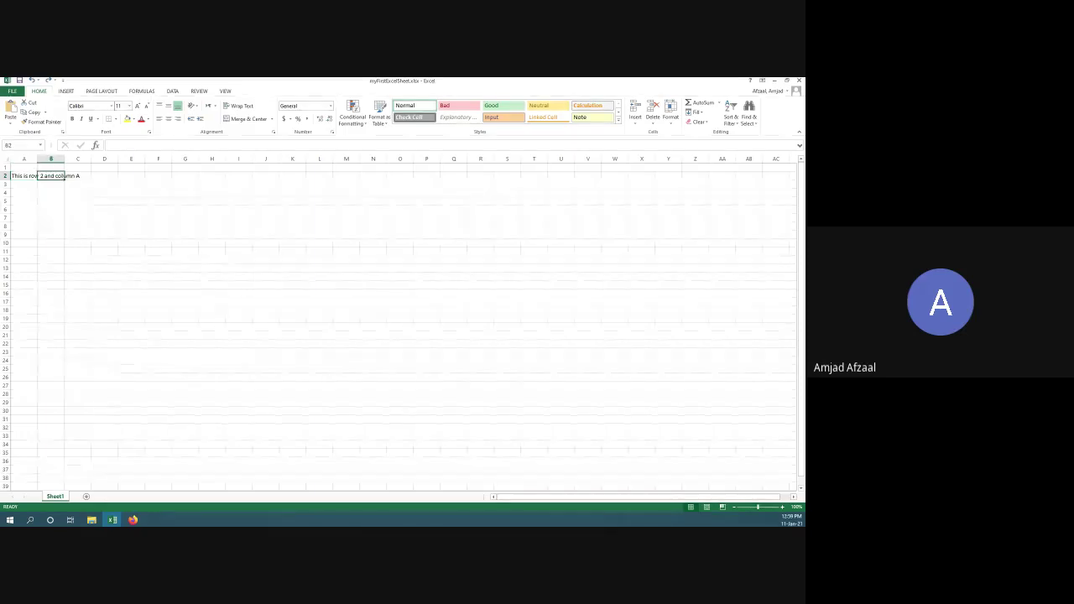
pyautogui.click(78, 175)
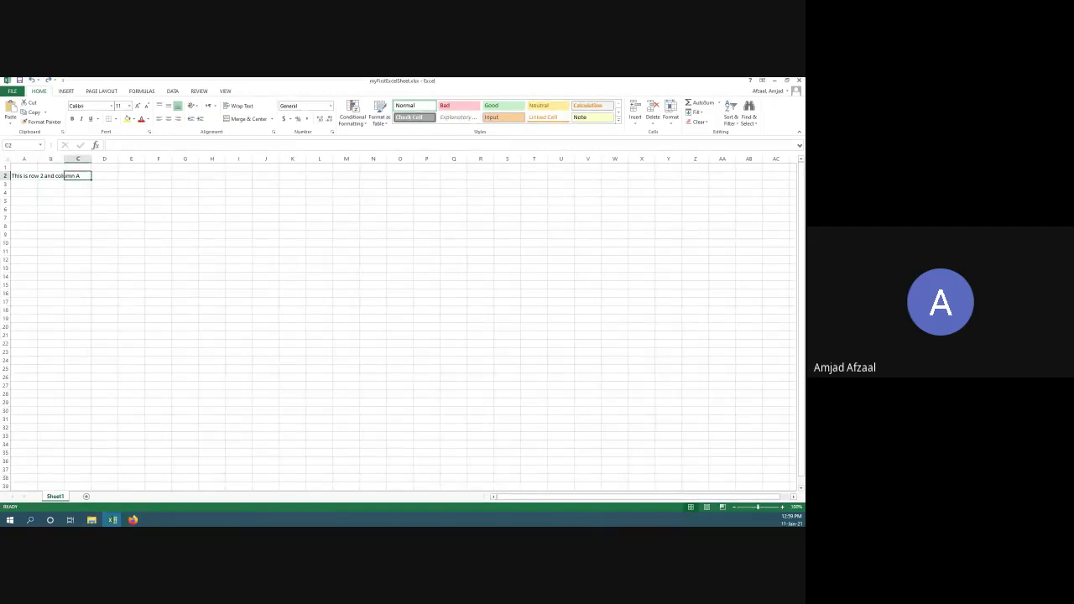
pyautogui.click(50, 175)
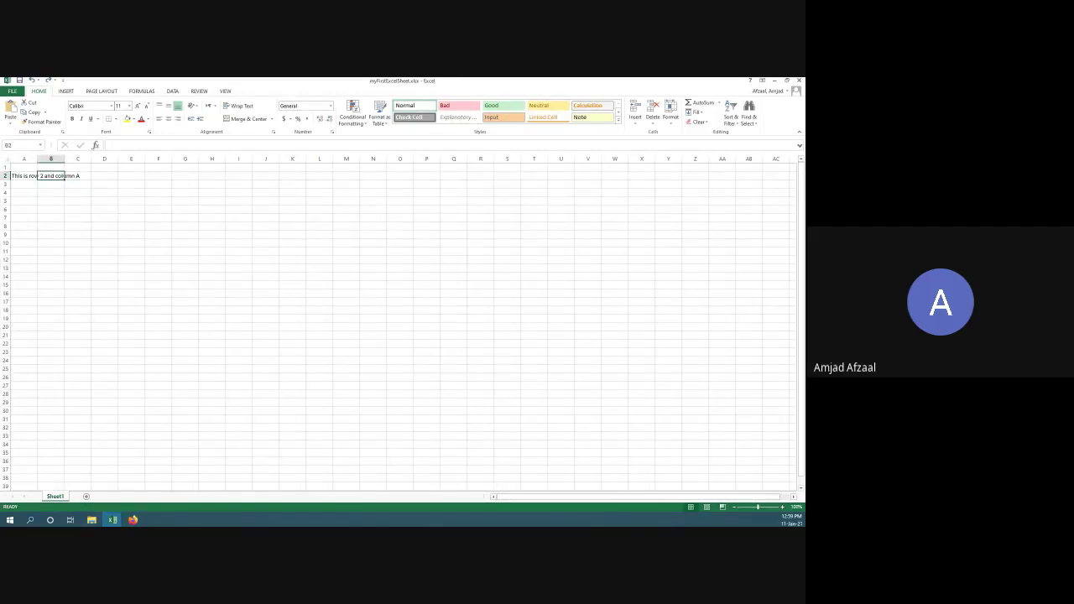
pyautogui.write('Thi')
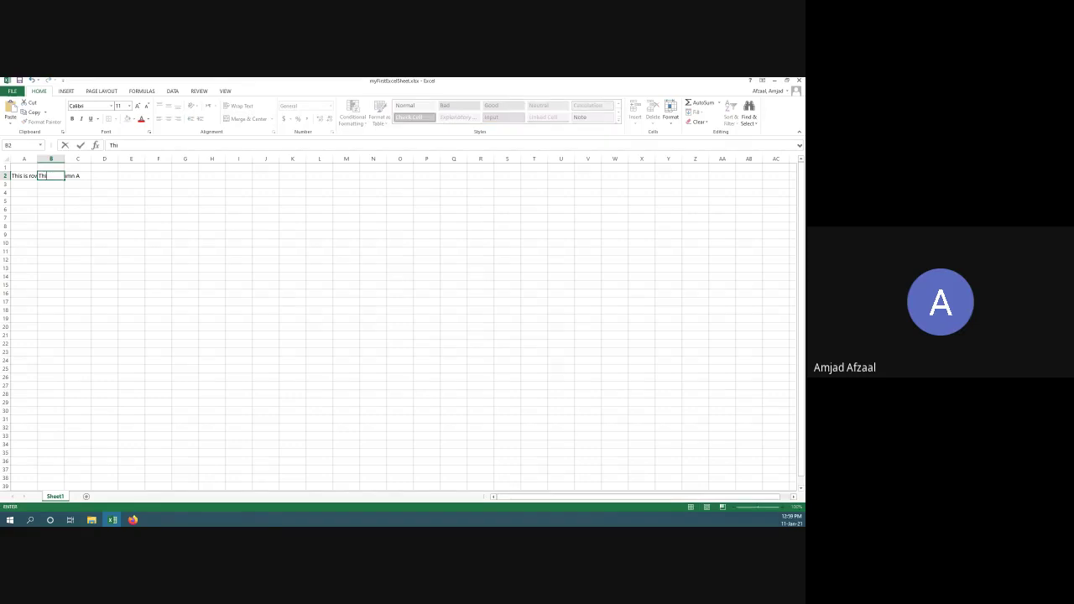
pyautogui.write('s is row 2 column B')
pyautogui.press('Return')
pyautogui.press('Up')
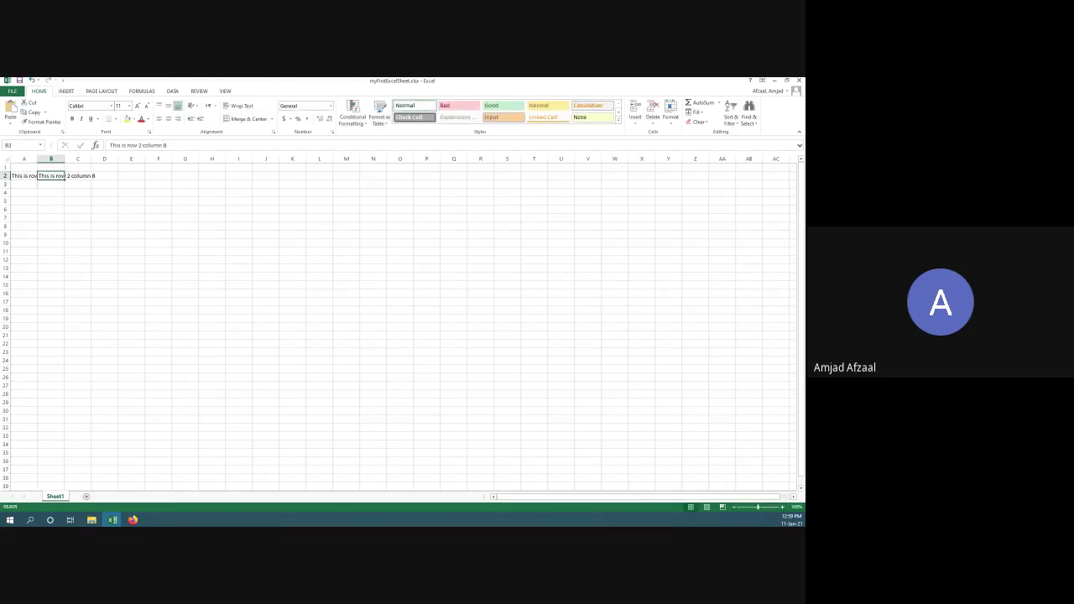
# Step: Enter "This is row 2 and column C" in cell C2
pyautogui.press('Left')
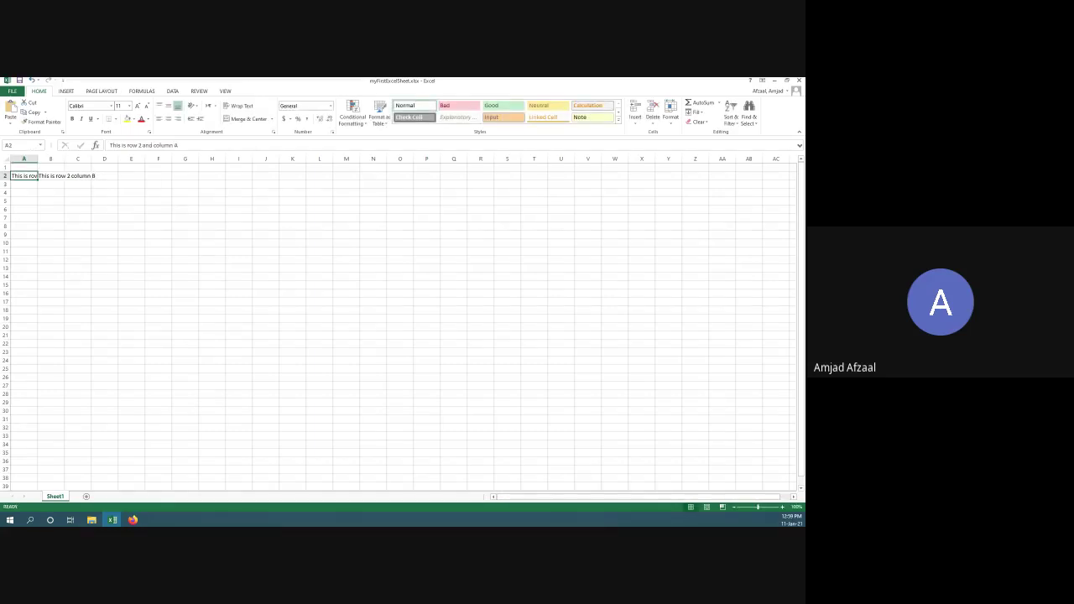
pyautogui.click(51, 176)
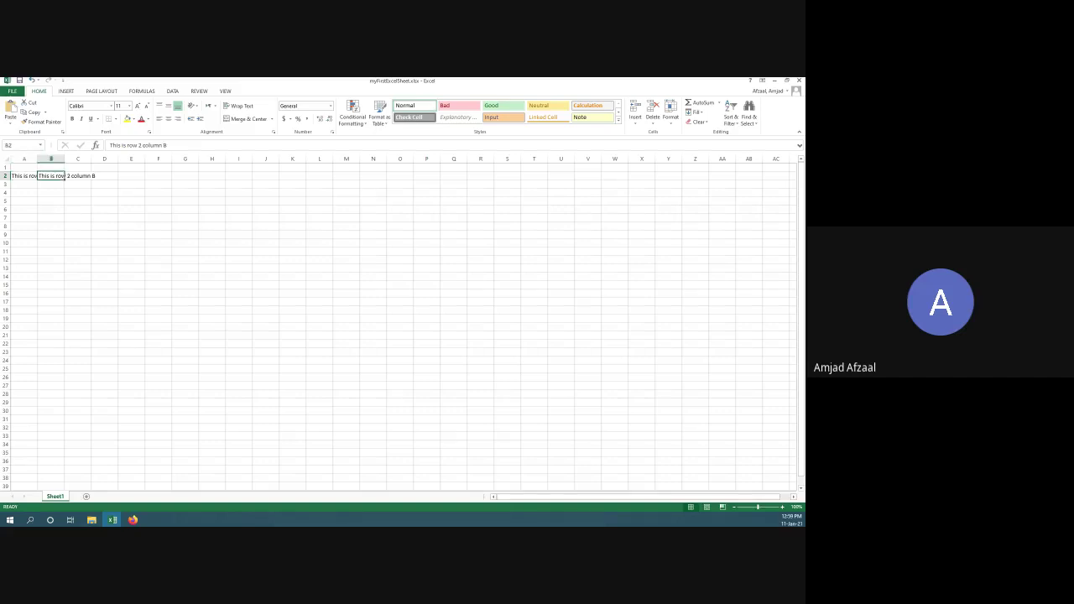
pyautogui.click(77, 176)
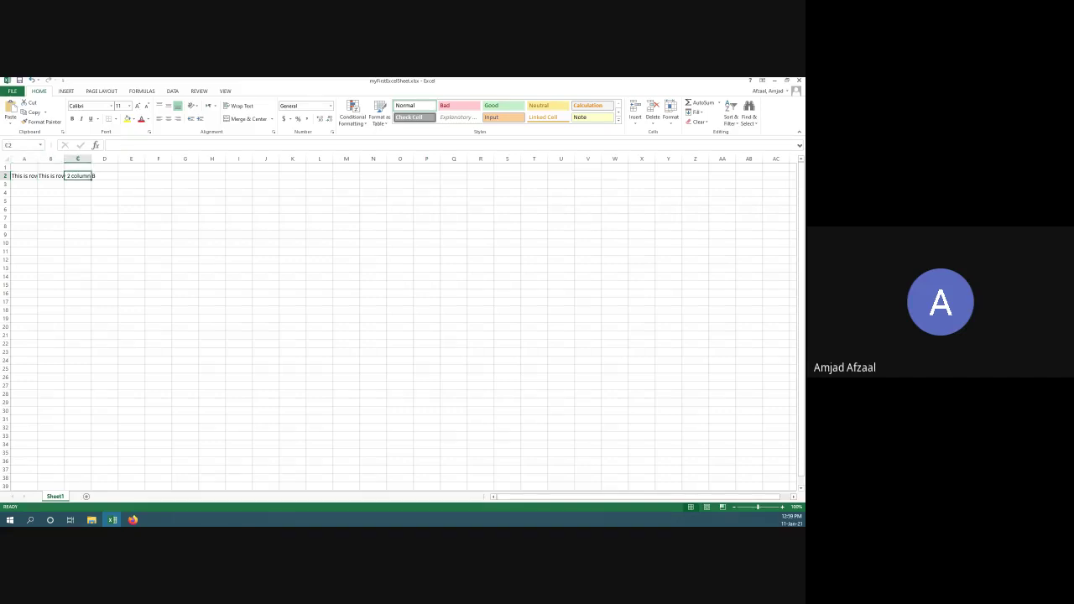
pyautogui.write('This is')
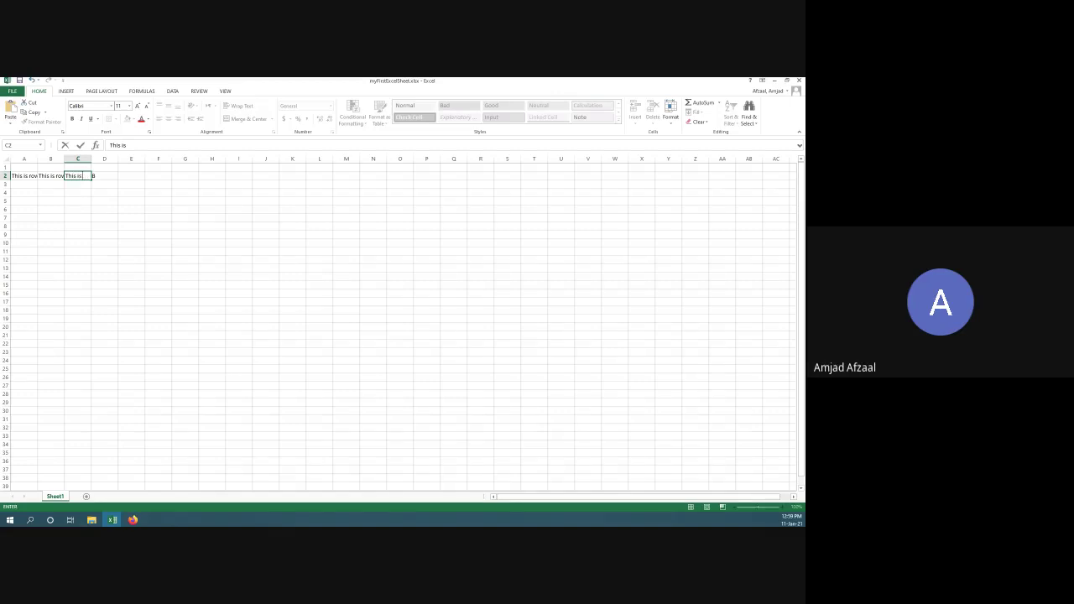
pyautogui.write(' row 2 and colum')
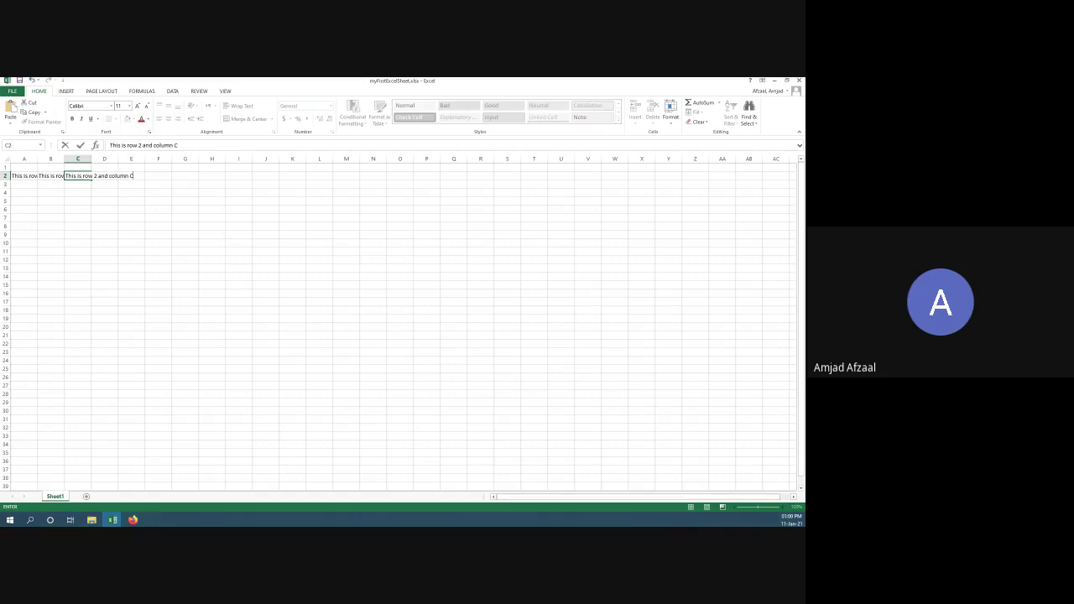
pyautogui.write('n C')
pyautogui.press('Return')
# Step: Inspect the full contents of cells A2, B2 and C2 one by one, ending on A2
pyautogui.press('Left')
pyautogui.press('Up')
pyautogui.press('Left')
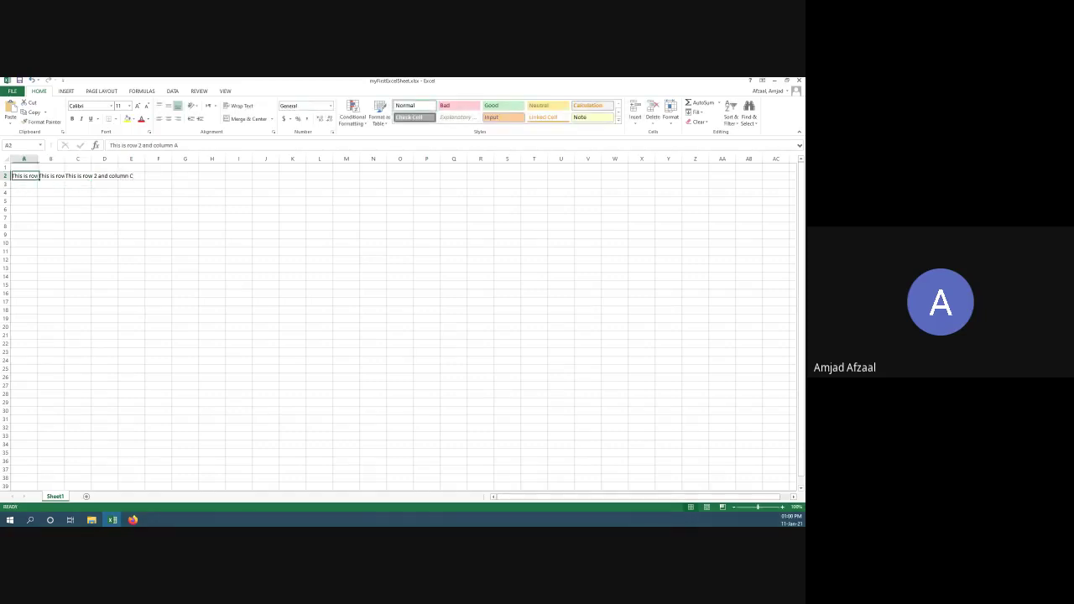
pyautogui.press('Right')
pyautogui.press('Right')
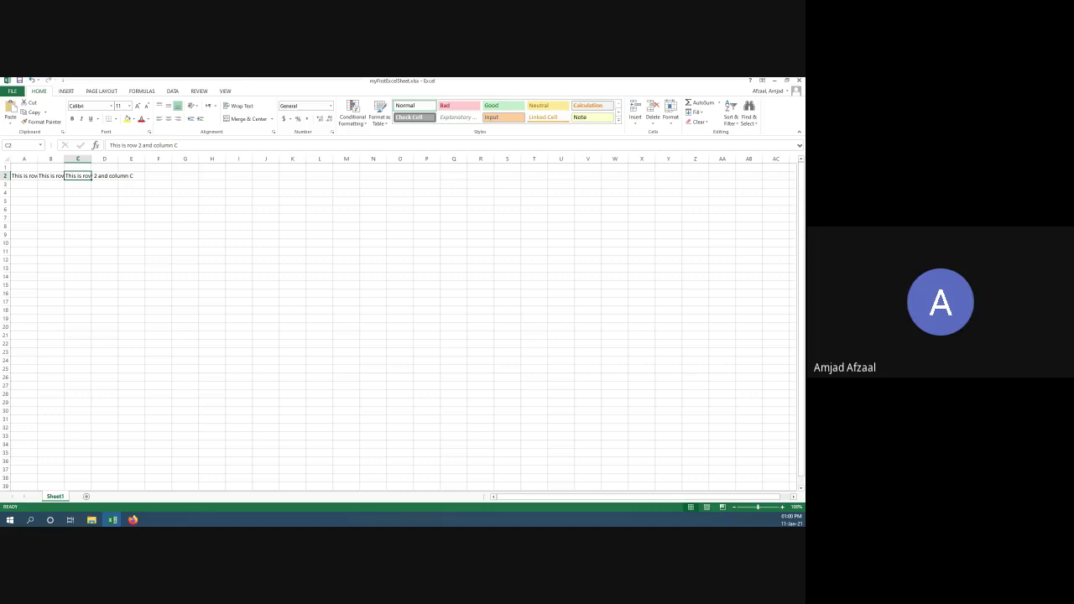
pyautogui.press('Left')
pyautogui.press('Left')
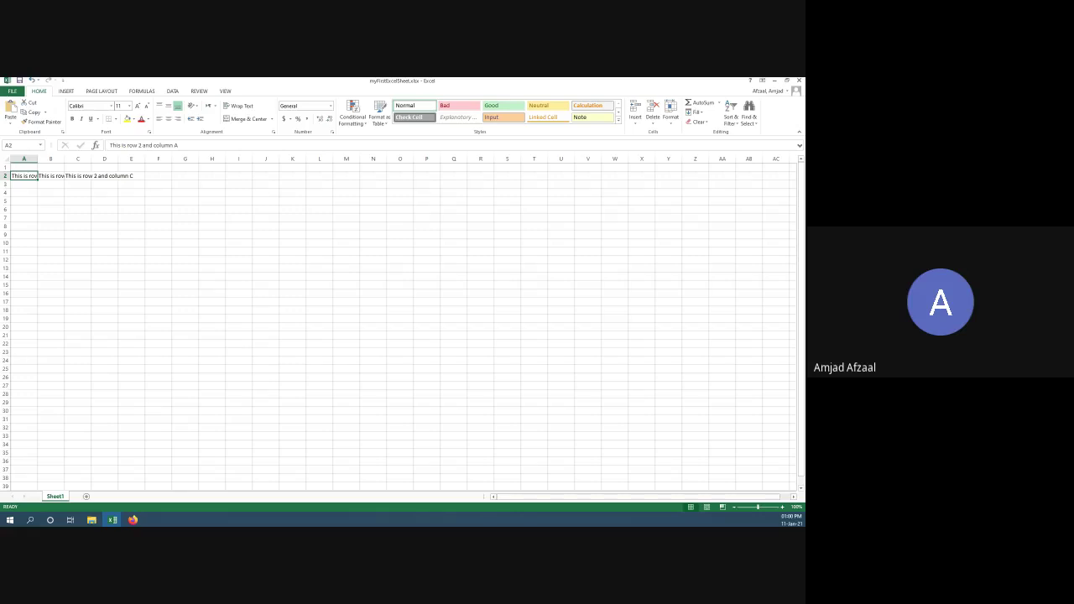
# Step: Try widening columns A, B and C to fit their row 2 text, and restore the original widths
pyautogui.moveTo(37, 158); pyautogui.dragTo(252, 159)
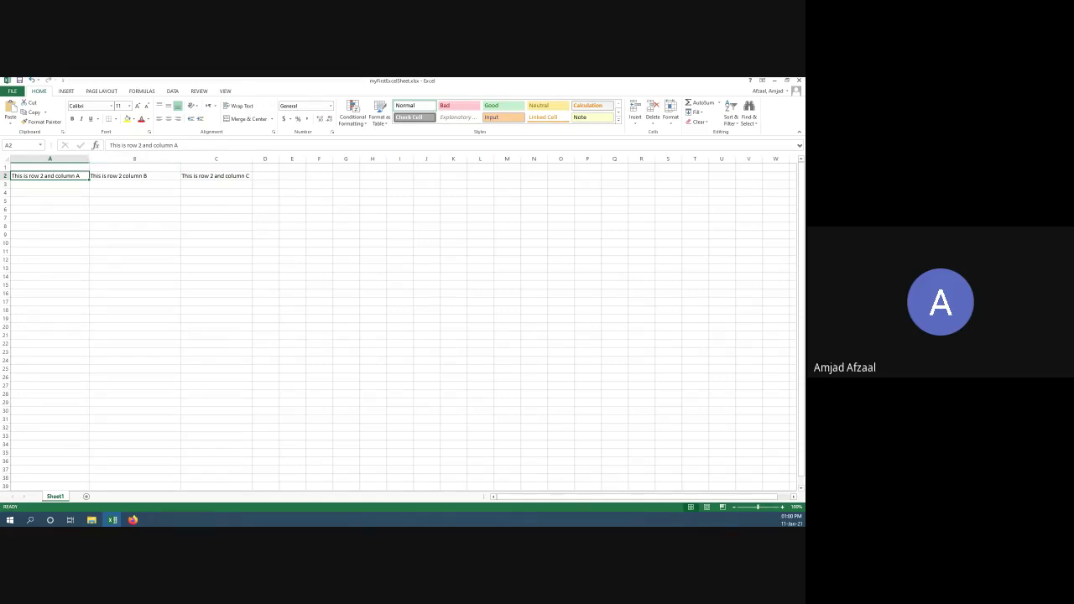
pyautogui.hotkey('ctrl', 'z')
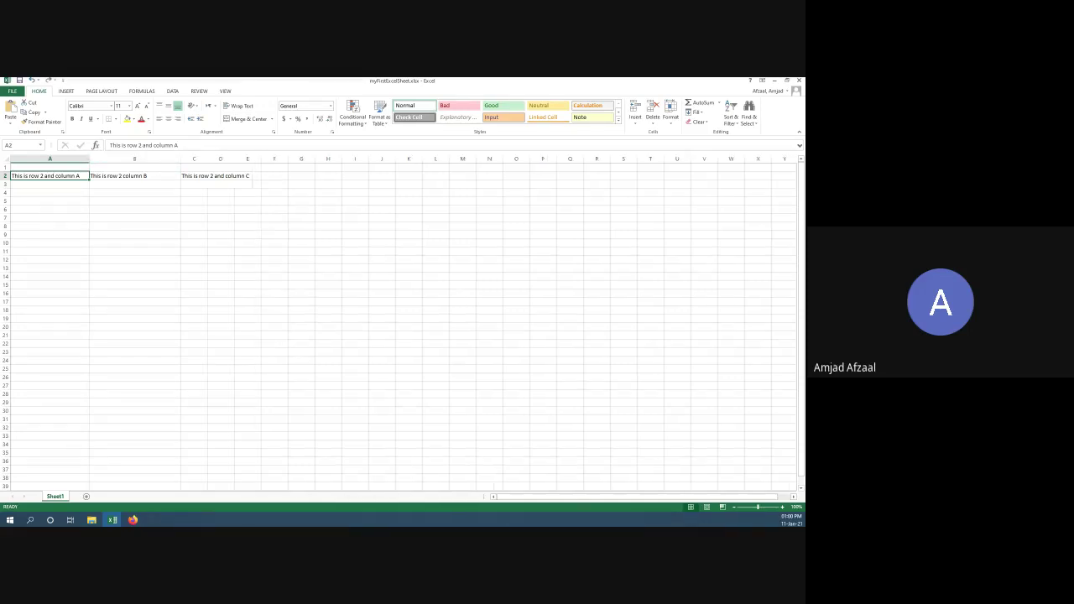
pyautogui.moveTo(181, 159); pyautogui.dragTo(37, 159)
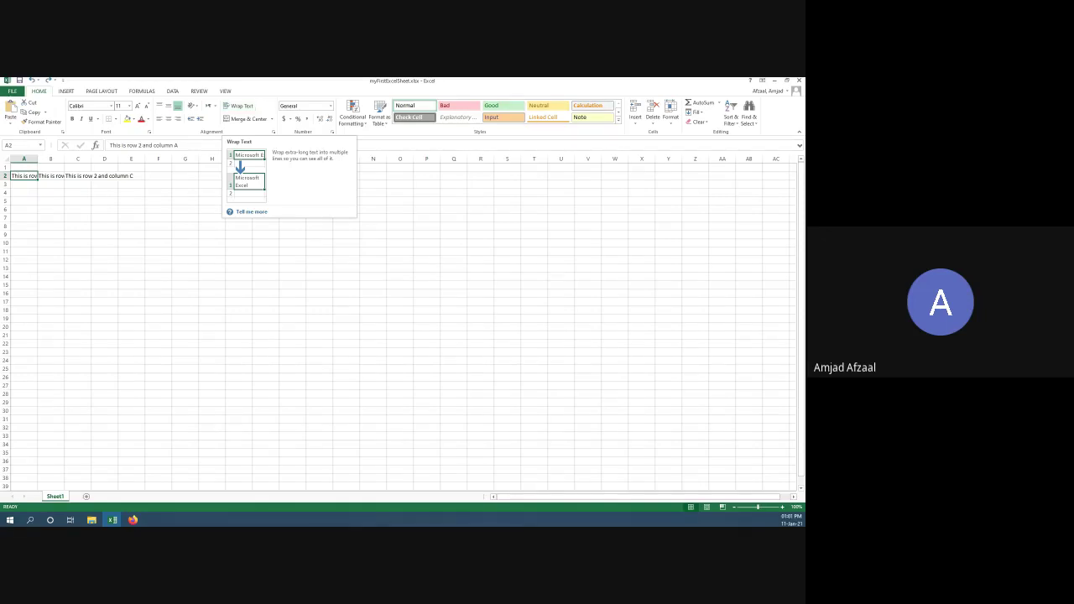
# Step: Wrap the text in cell A2 within its column width
pyautogui.click(241, 106)
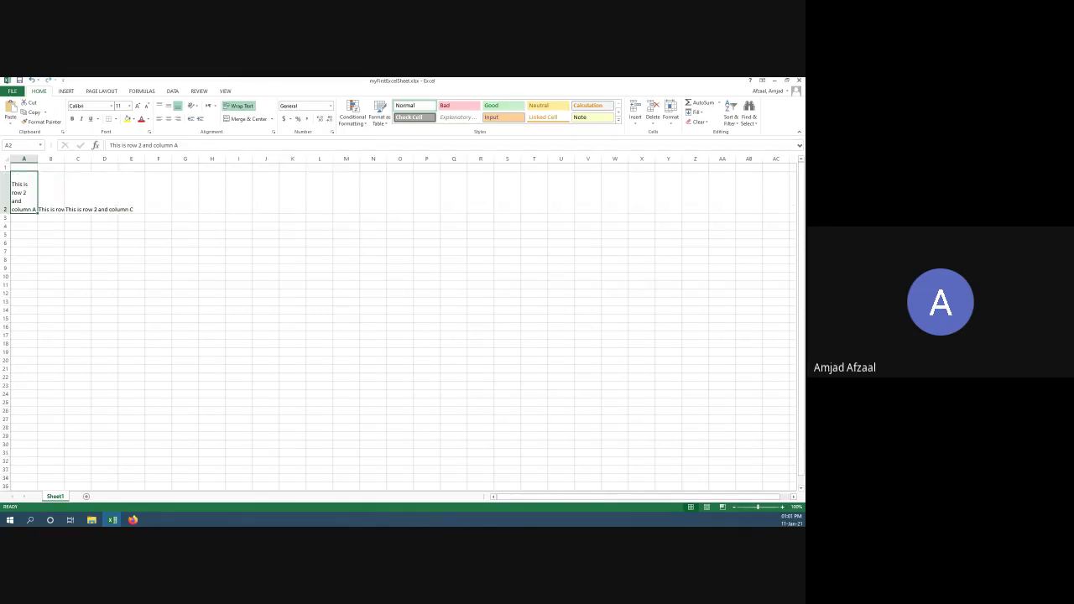
# Step: Wrap the text in cells B2 and C2 within their column widths
pyautogui.click(50, 192)
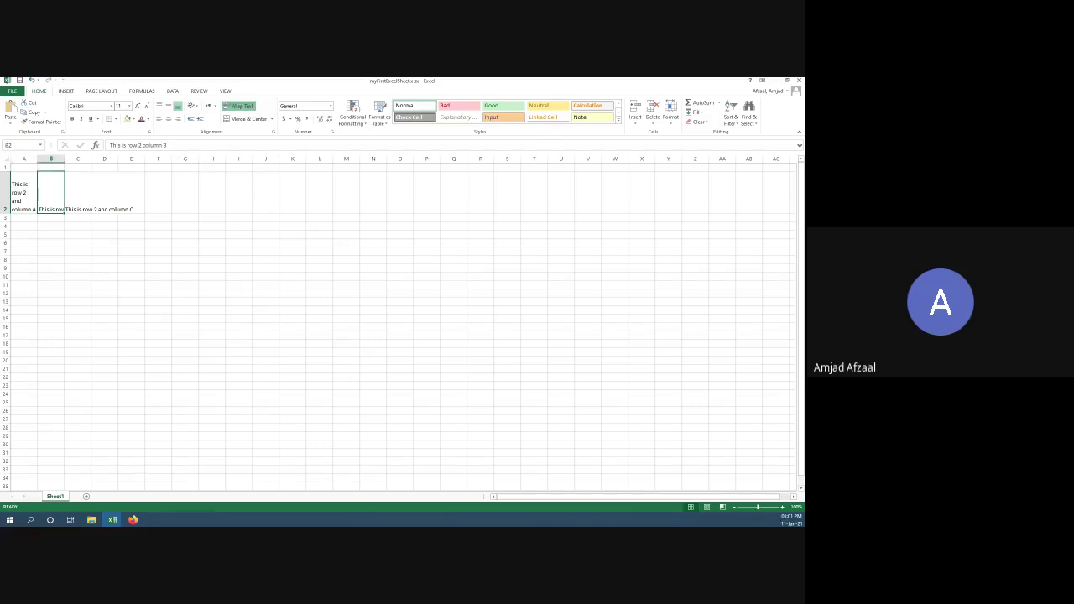
pyautogui.click(241, 105)
pyautogui.click(77, 192)
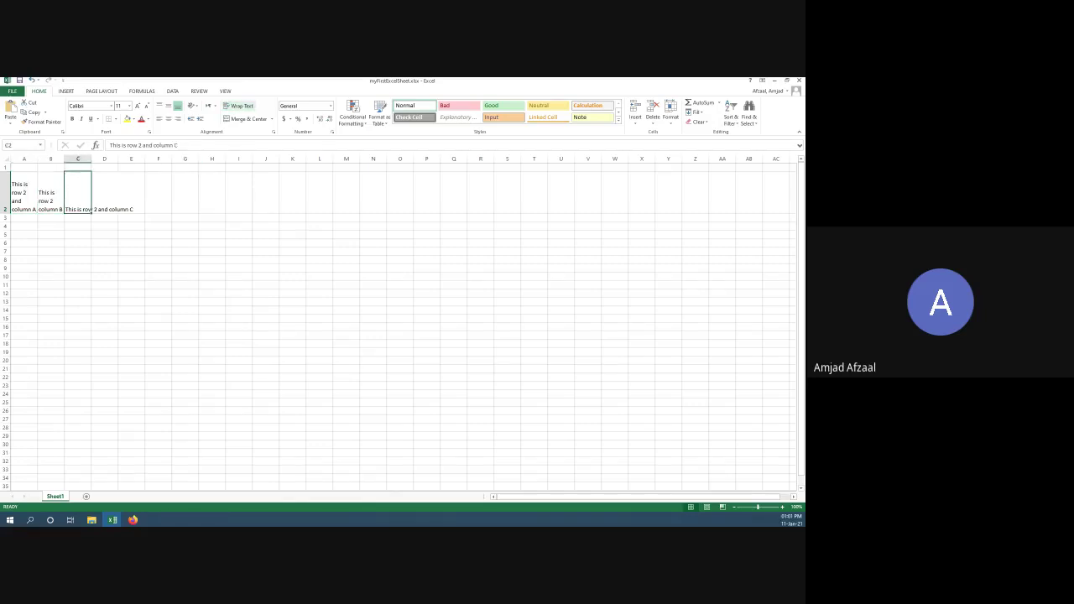
pyautogui.click(241, 105)
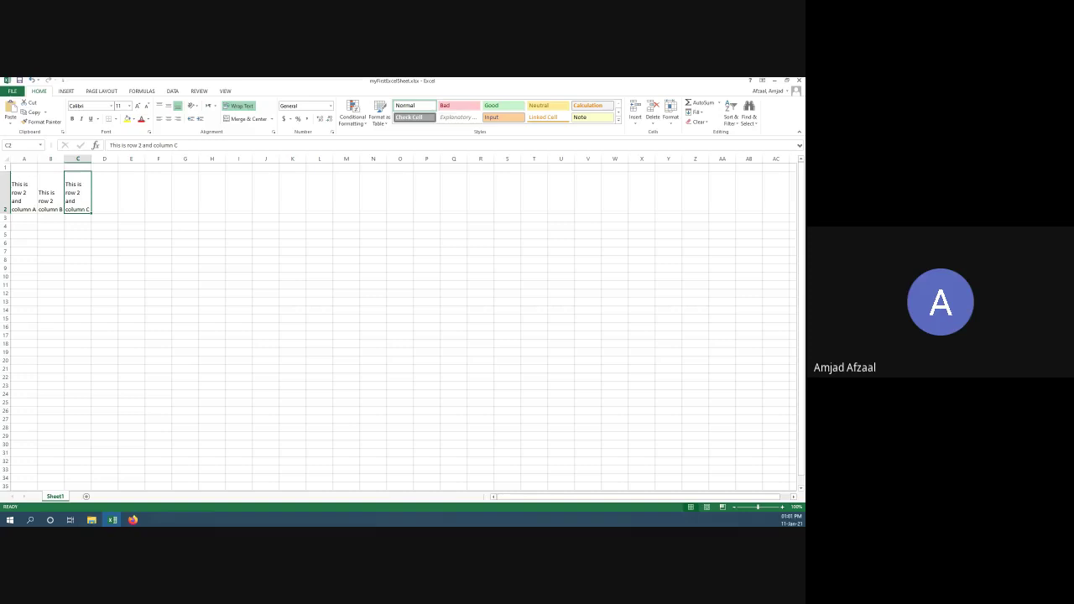
# Step: Switch to Firefox and examine the row 4 headings of the MS-3 Morning Fall 2020 Marks Sheet, starting with Roll Number and Name
pyautogui.click(133, 520)
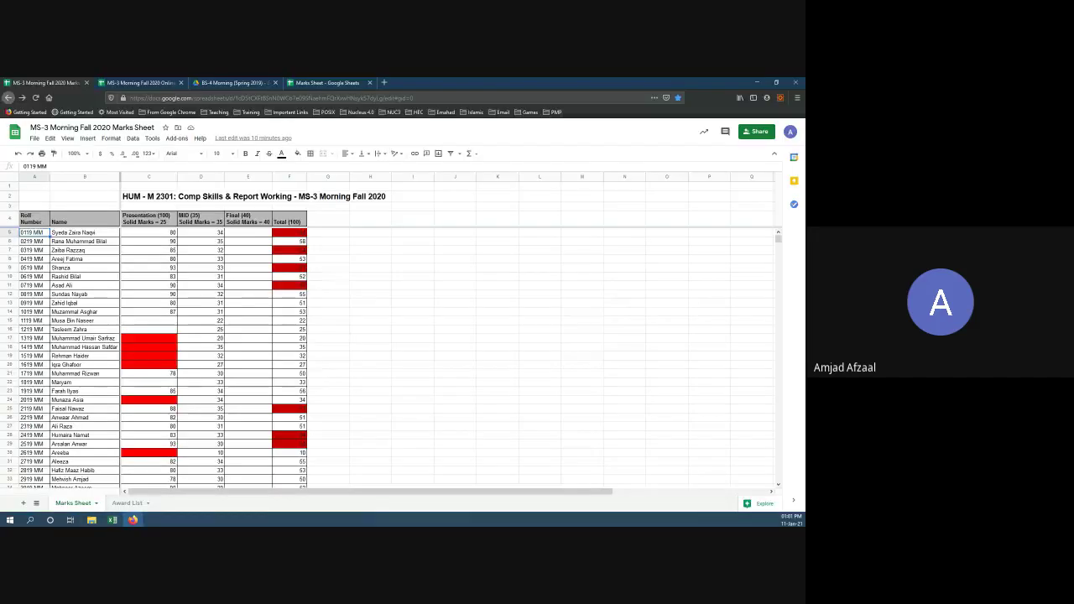
pyautogui.click(33, 218)
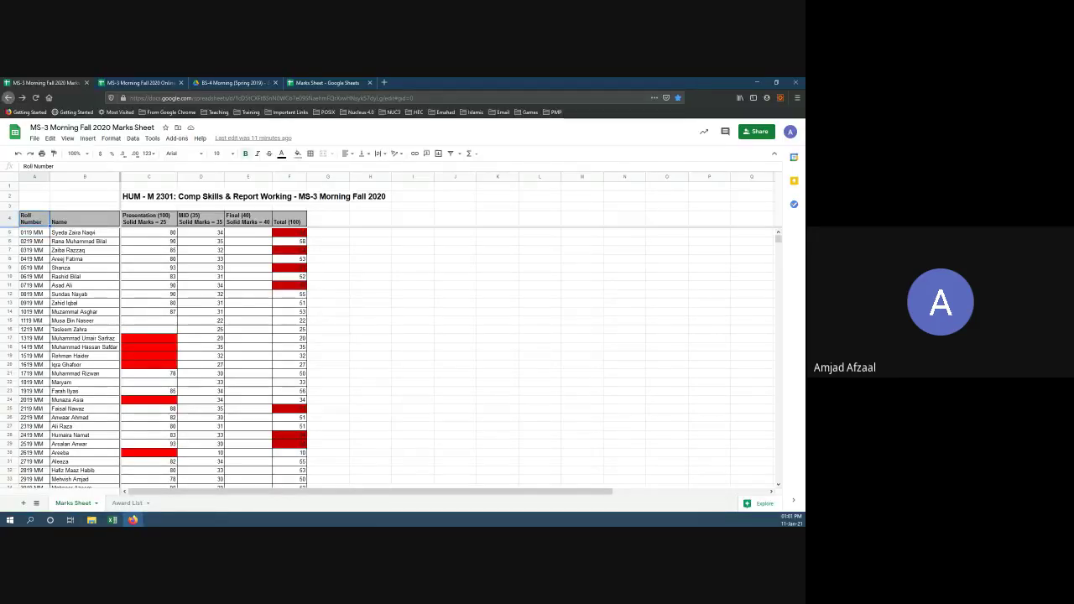
pyautogui.click(84, 218)
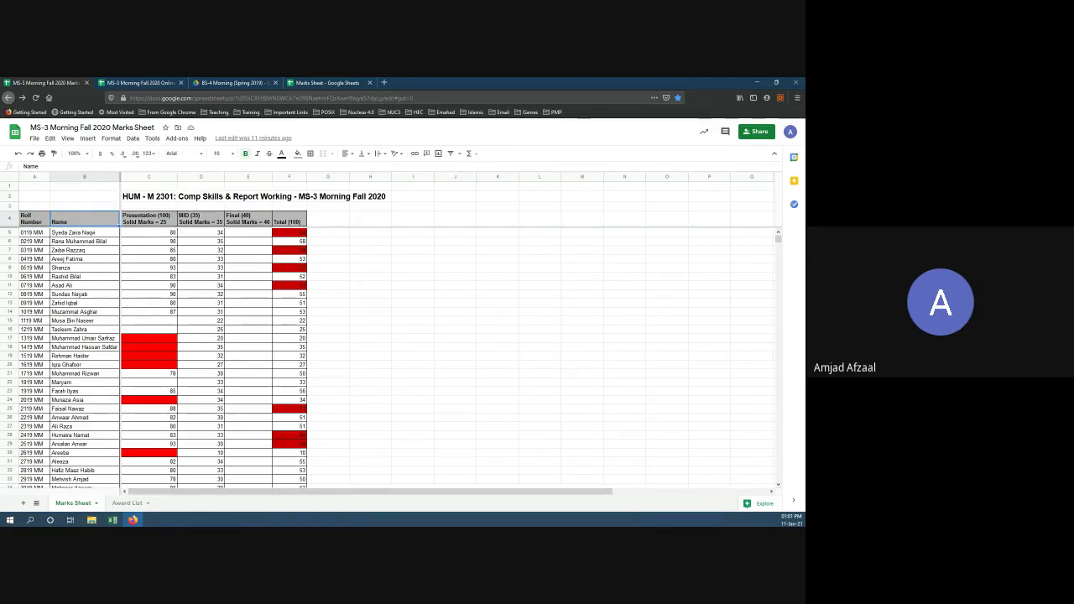
pyautogui.press('Right')
pyautogui.press('Right')
pyautogui.press('Right')
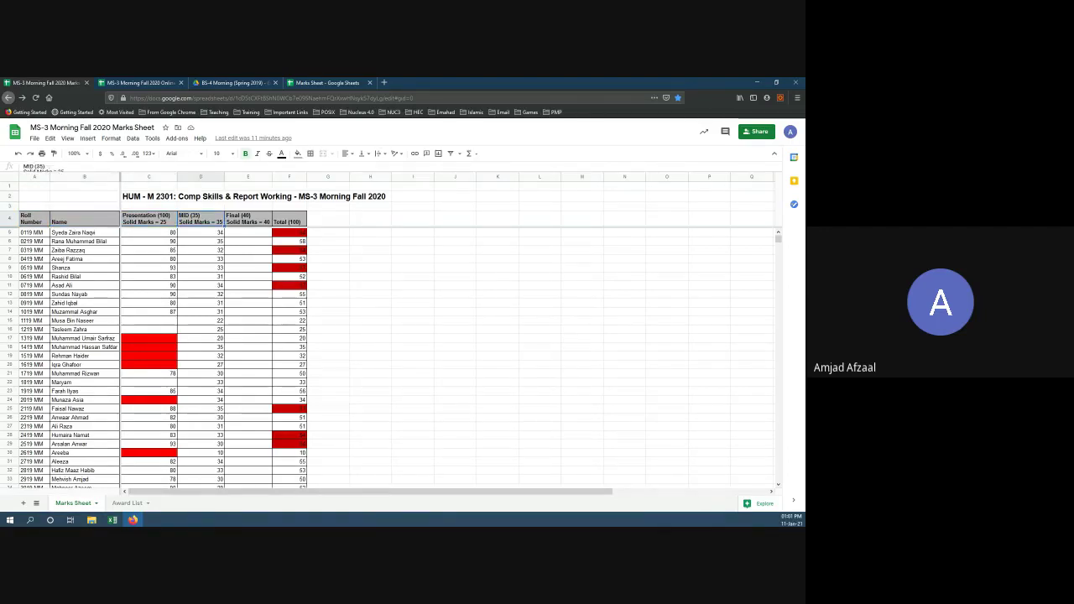
# Step: Return to myFirstExcelSheet.xlsx in Excel and inspect the wrapped text in cells A2, B2 and C2, ending on A2
pyautogui.moveTo(113, 520)
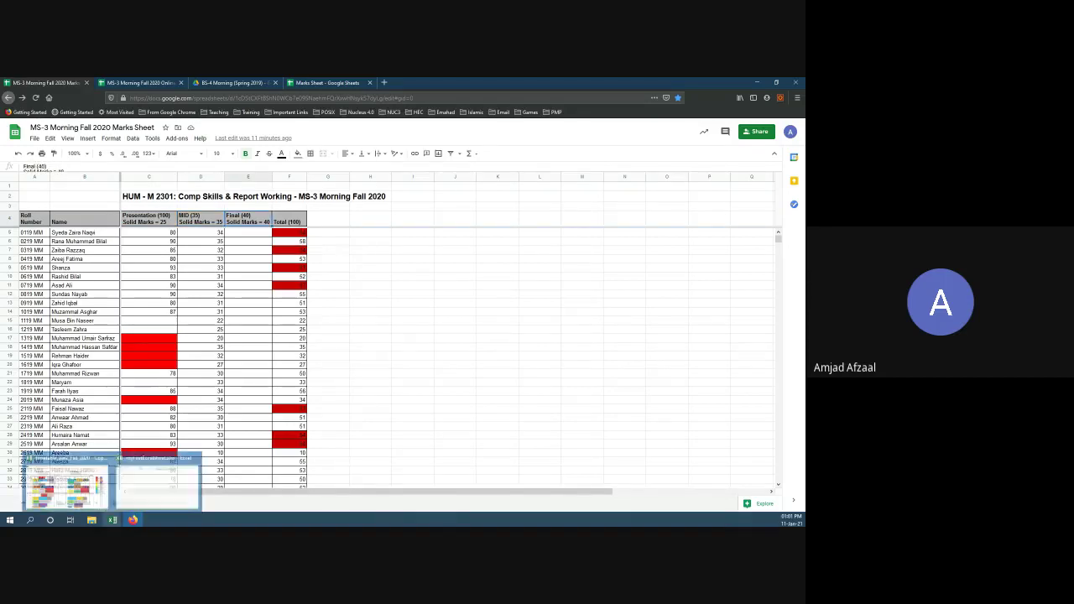
pyautogui.click(157, 480)
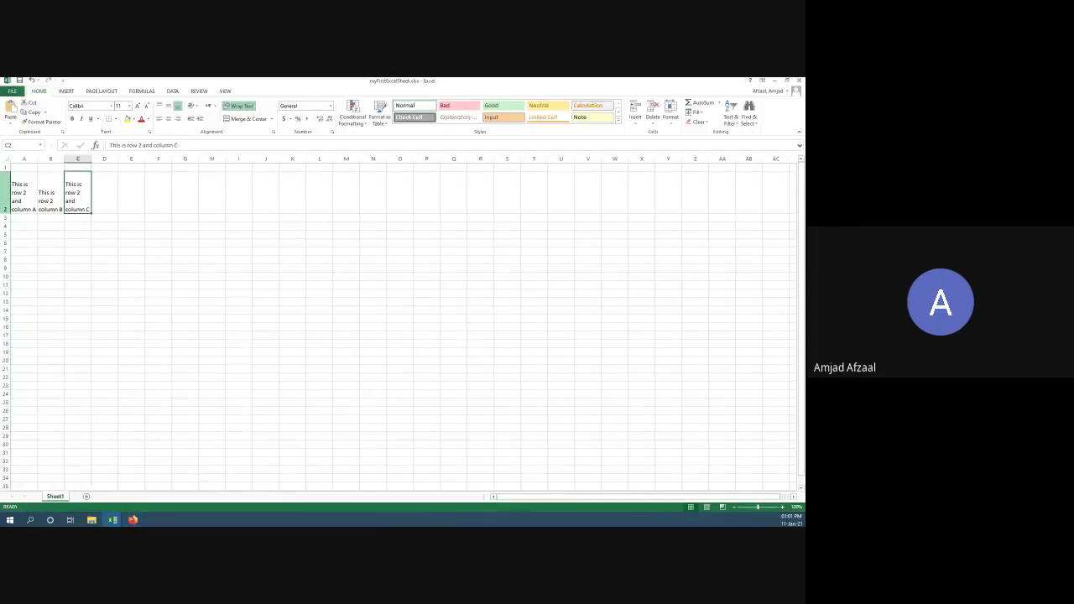
pyautogui.click(24, 192)
pyautogui.click(24, 198)
pyautogui.click(50, 197)
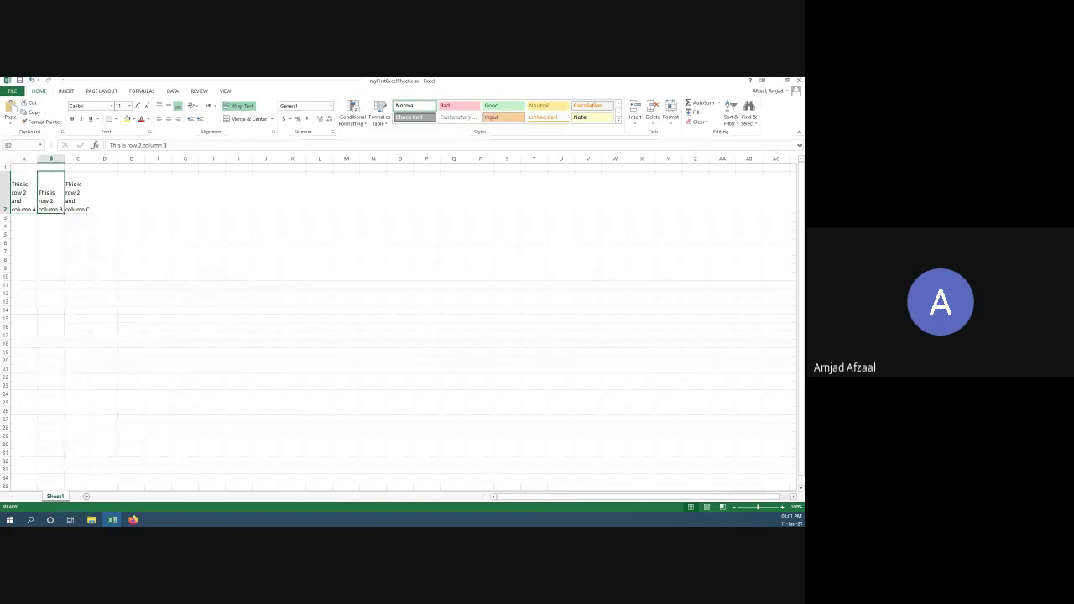
pyautogui.click(77, 197)
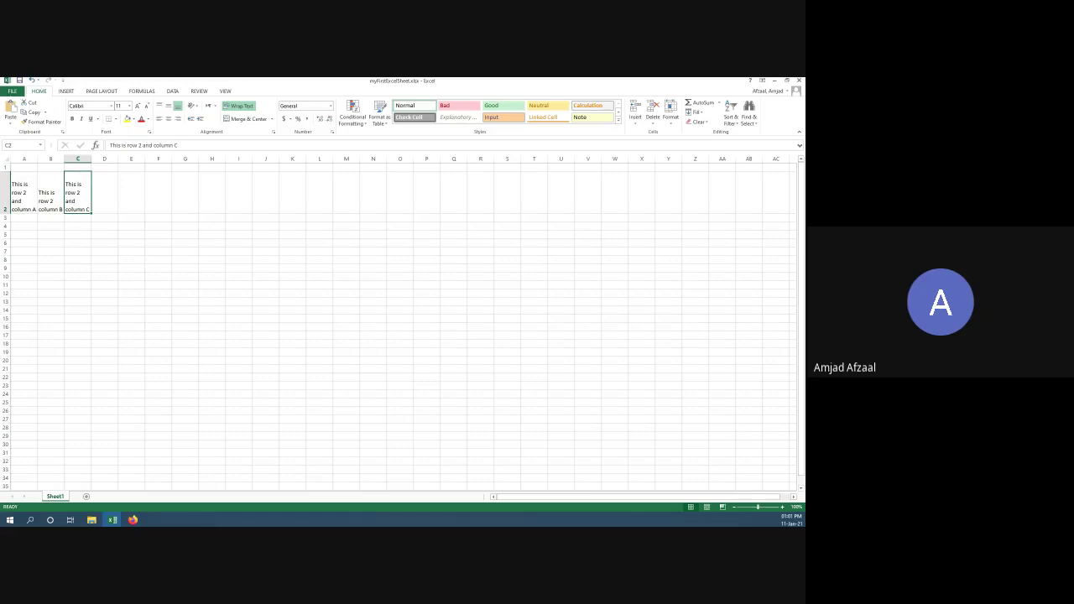
pyautogui.press('Left')
pyautogui.press('Left')
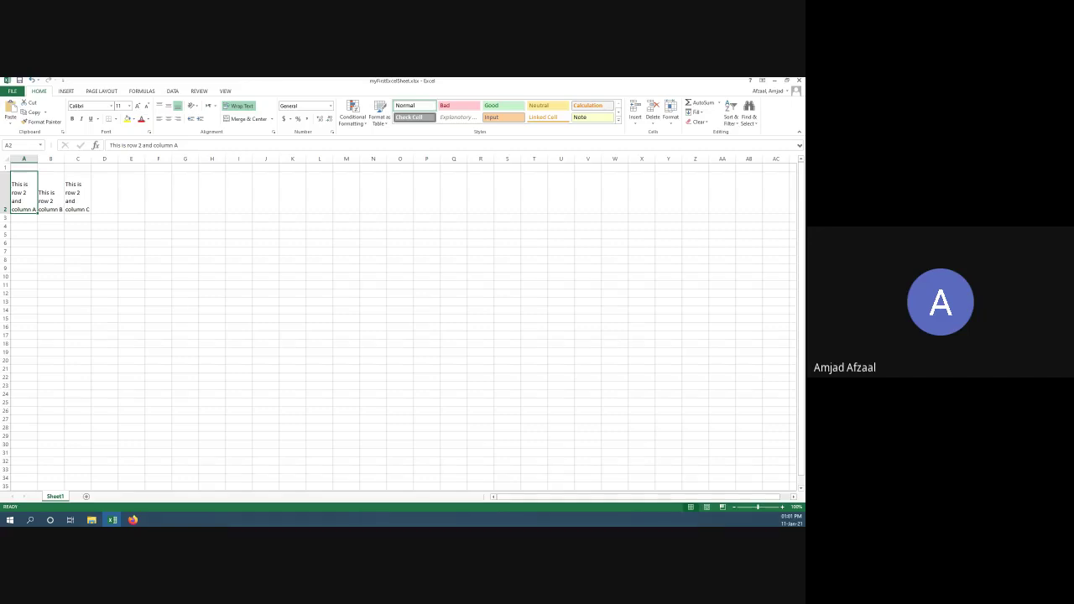
# Step: Switch to Firefox and examine the title in cell B2 of the Computer Programming BS-4 Marks Sheet
pyautogui.moveTo(112, 520)
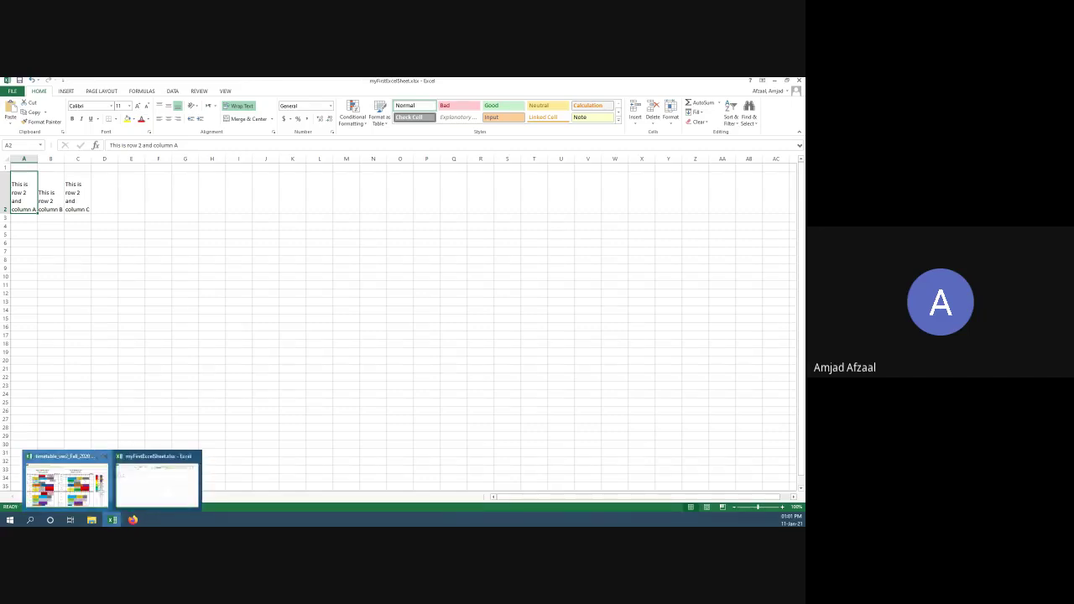
pyautogui.click(133, 520)
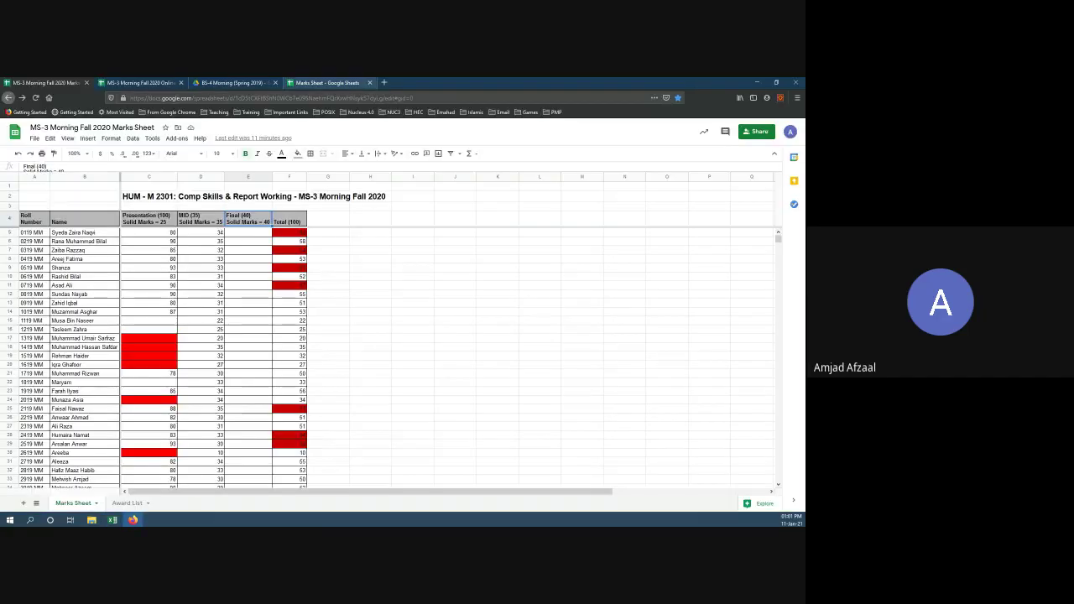
pyautogui.click(327, 83)
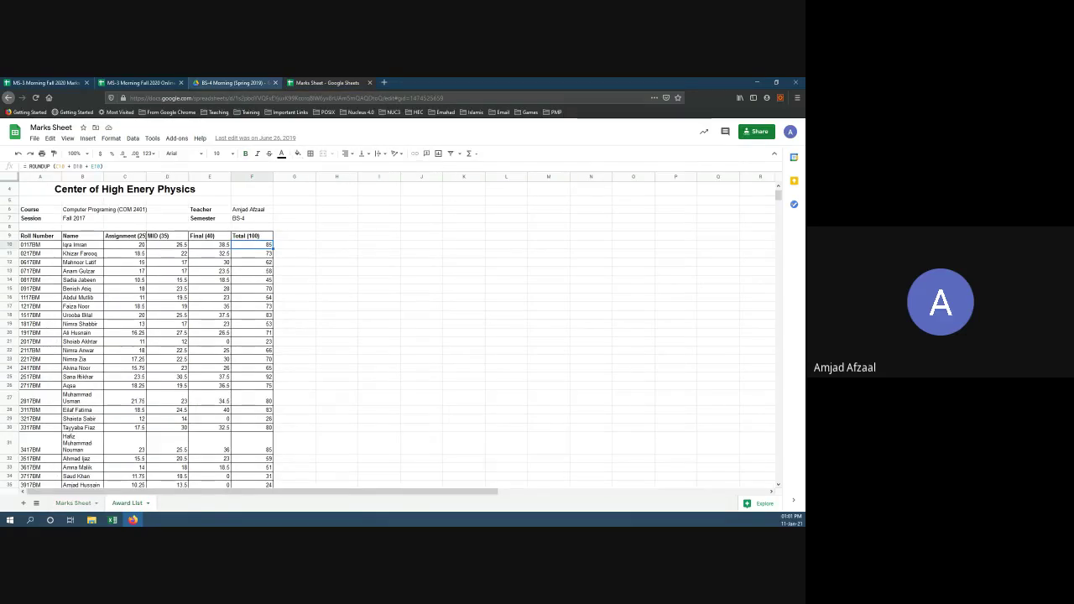
pyautogui.hotkey('ctrl', 'pageup')
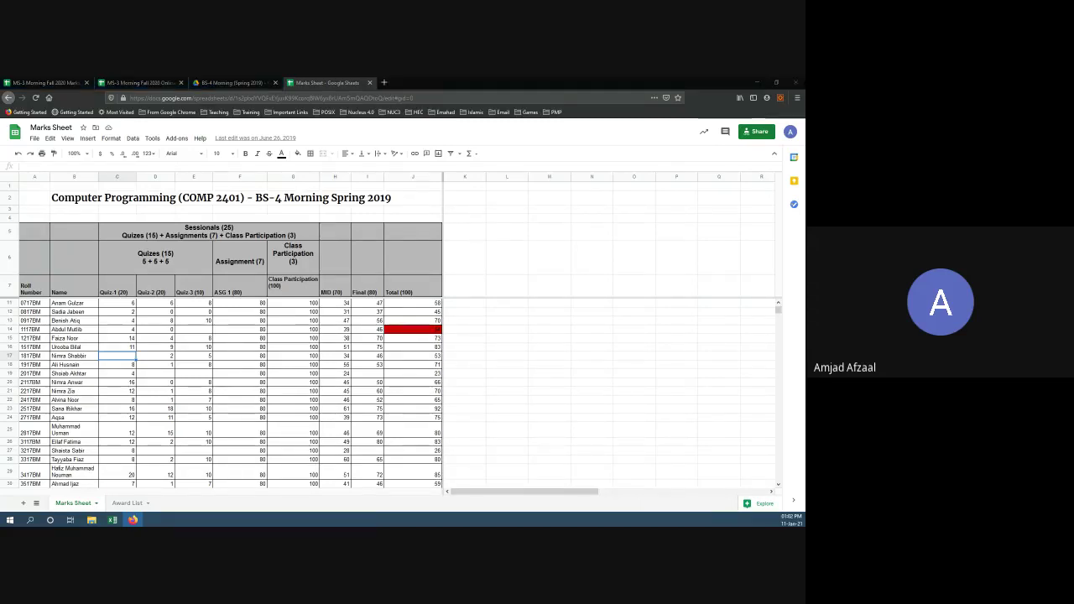
pyautogui.click(74, 197)
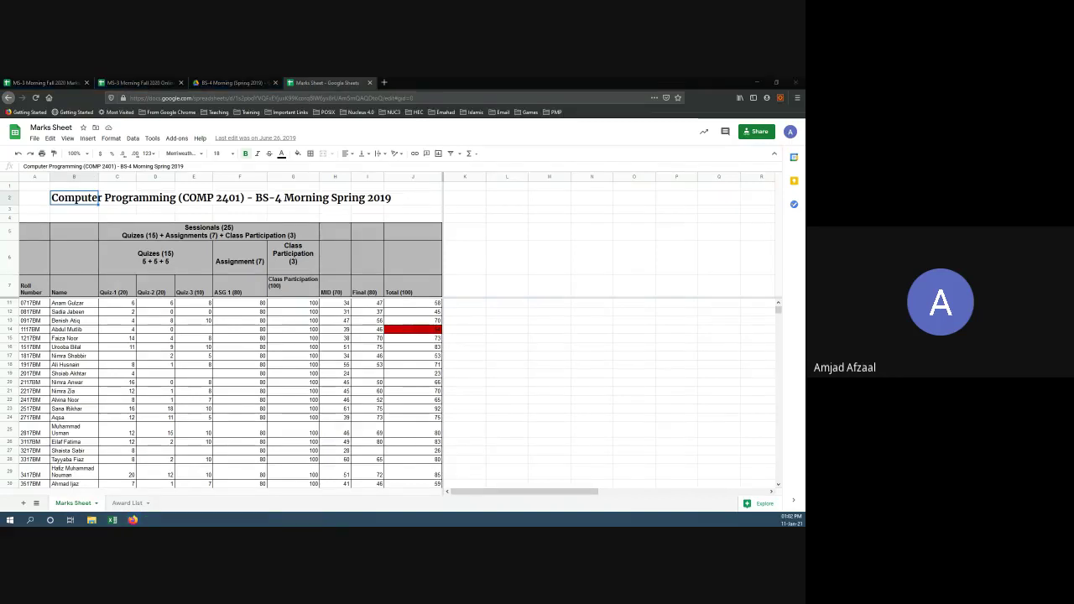
# Step: Return to myFirstExcelSheet.xlsx in Excel, delete the contents of cells A2, B2 and C2, and check the emptied cells
pyautogui.moveTo(112, 519)
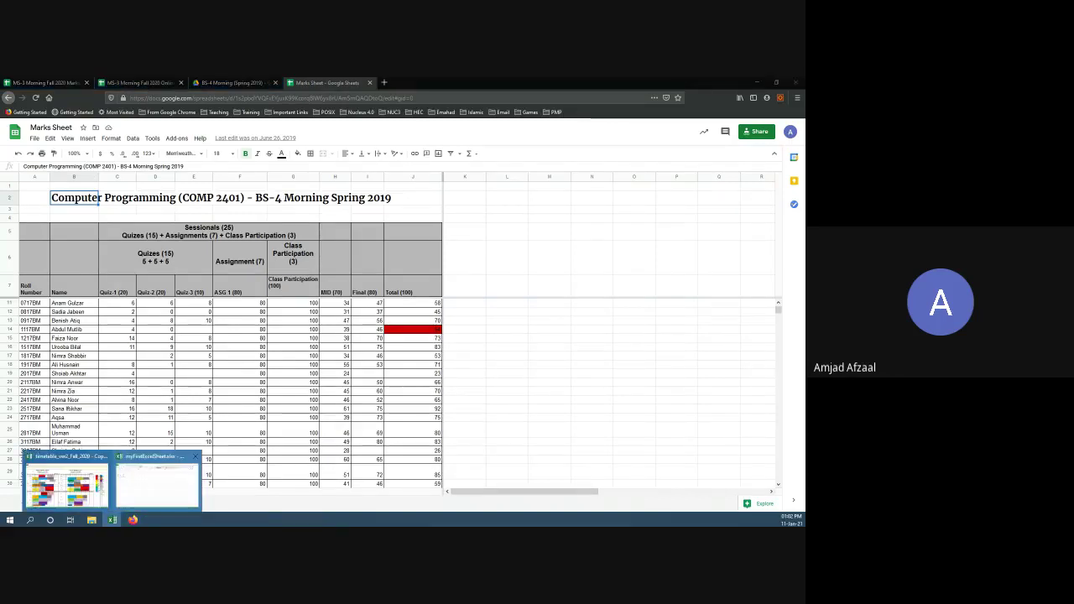
pyautogui.click(158, 482)
pyautogui.press('Delete')
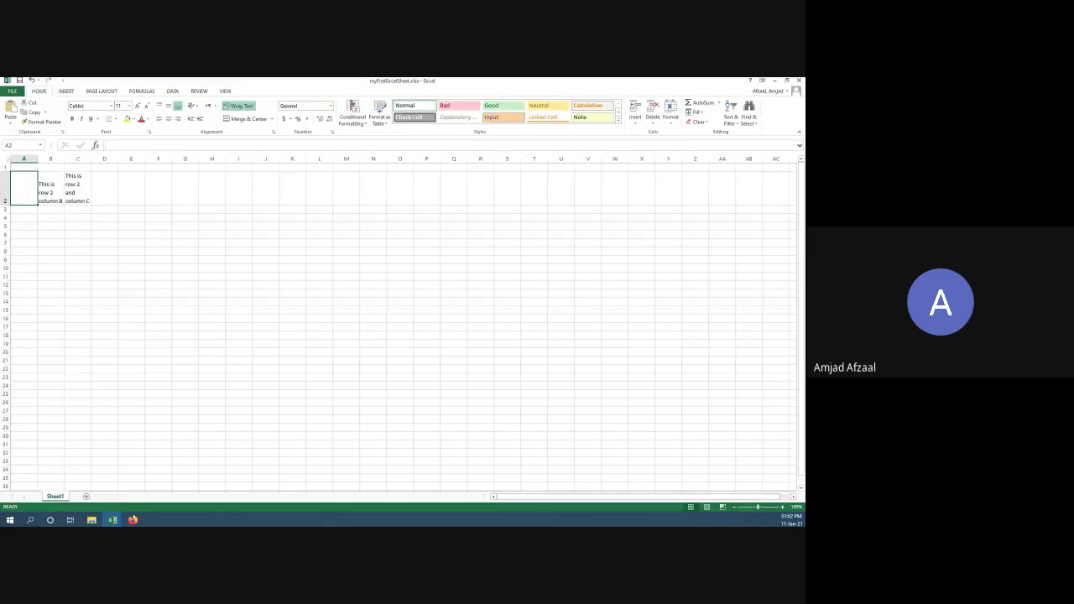
pyautogui.click(50, 192)
pyautogui.press('Delete')
pyautogui.click(77, 188)
pyautogui.press('Delete')
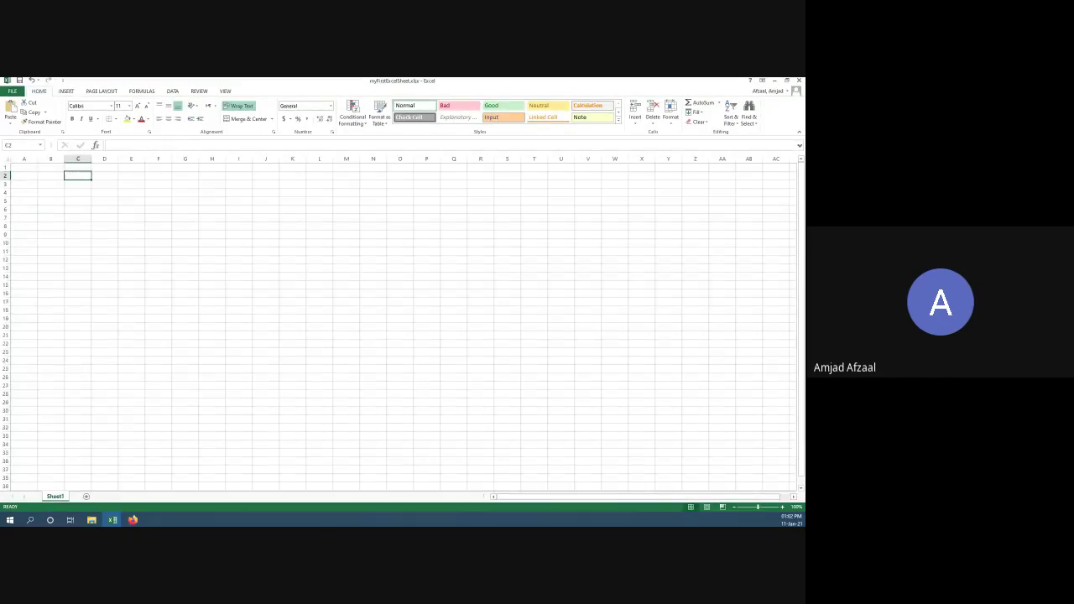
pyautogui.click(77, 184)
pyautogui.click(77, 176)
pyautogui.click(50, 176)
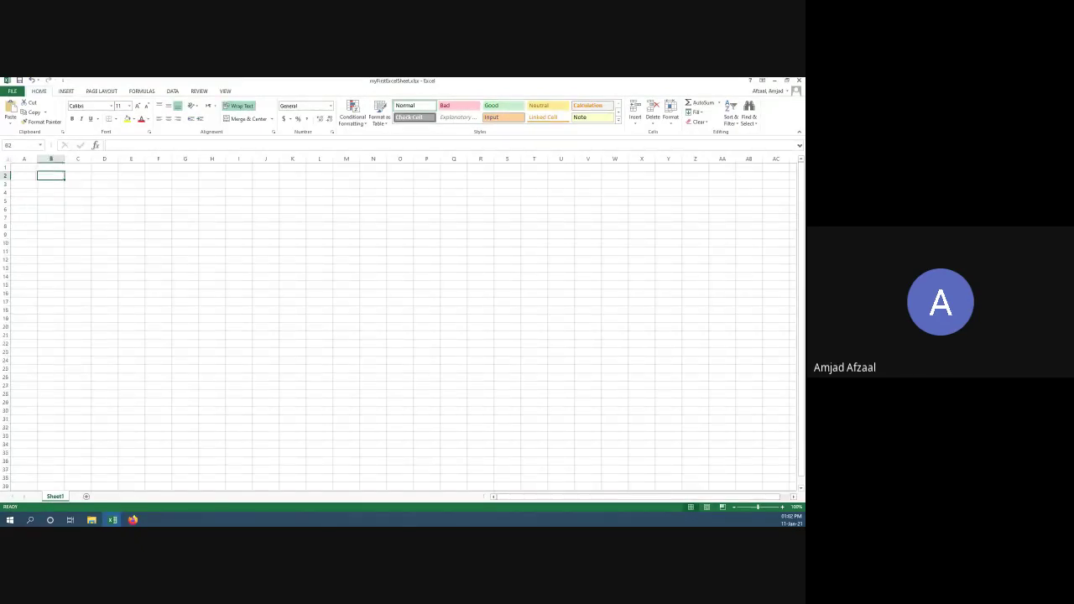
pyautogui.click(23, 175)
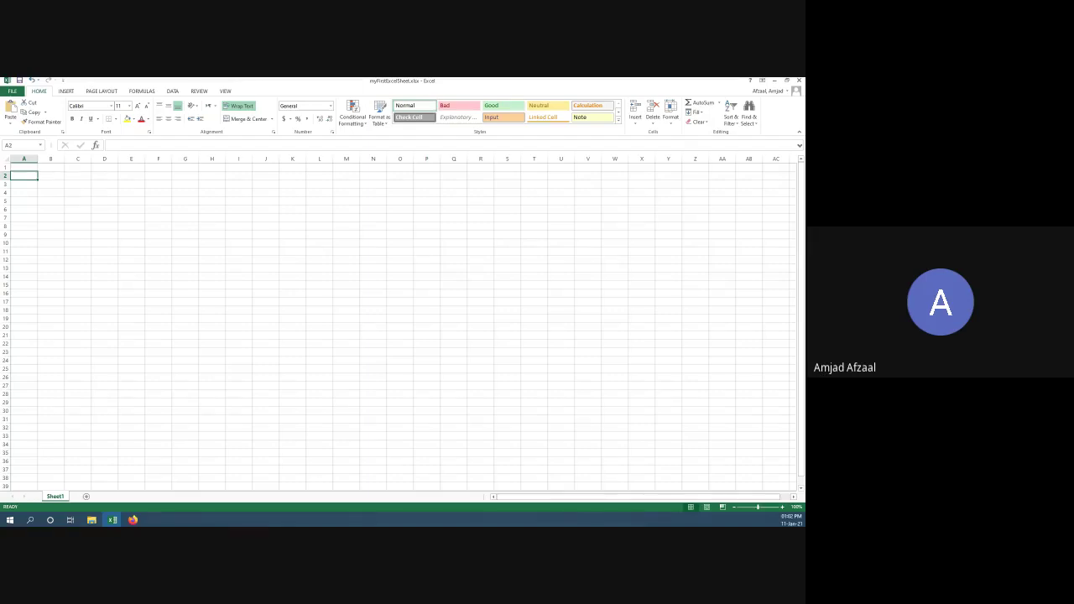
# Step: Undo the row 2 deletions and text wrapping, and clear the text from cells A2, B2 and C2 again
pyautogui.click(51, 175)
pyautogui.hotkey('ctrl', 'z')
pyautogui.hotkey('ctrl', 'z')
pyautogui.hotkey('ctrl', 'z')
pyautogui.hotkey('ctrl', 'z')
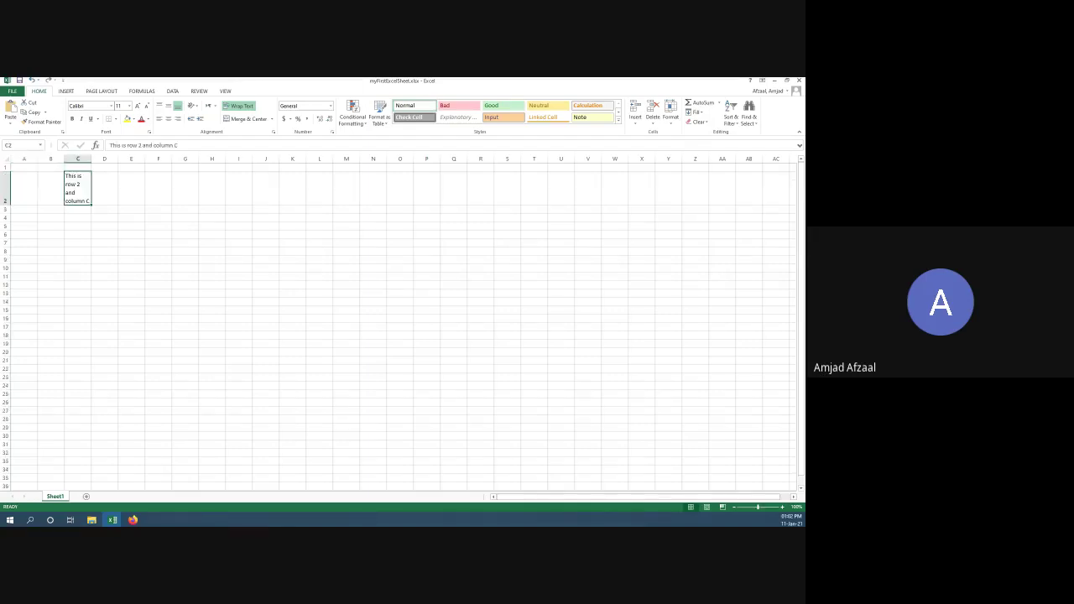
pyautogui.hotkey('ctrl', 'z')
pyautogui.hotkey('ctrl', 'z')
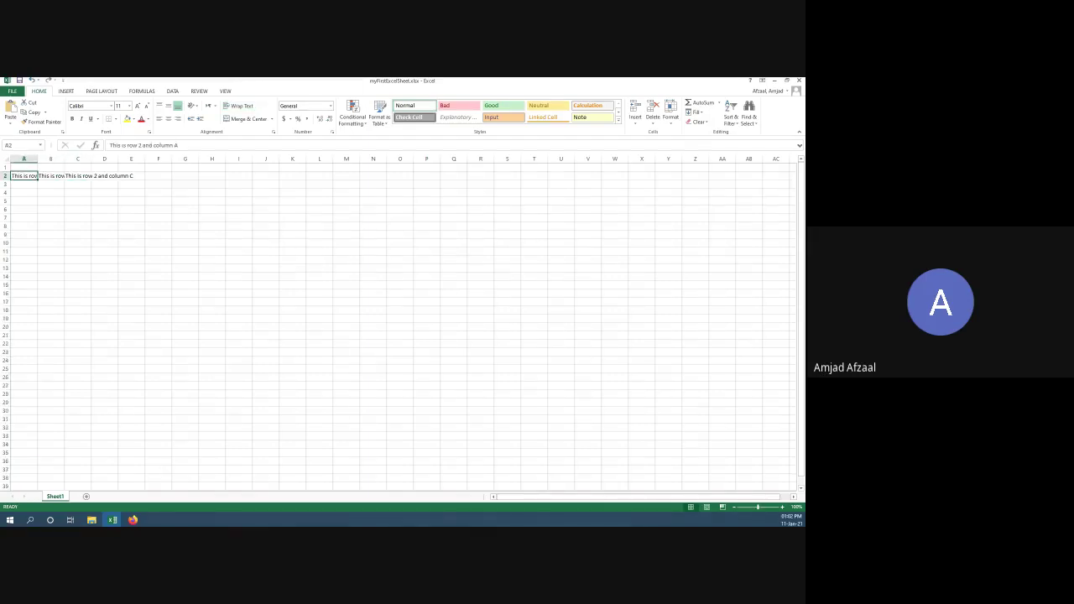
pyautogui.hotkey('ctrl', 'y')
pyautogui.hotkey('ctrl', 'y')
pyautogui.hotkey('ctrl', 'y')
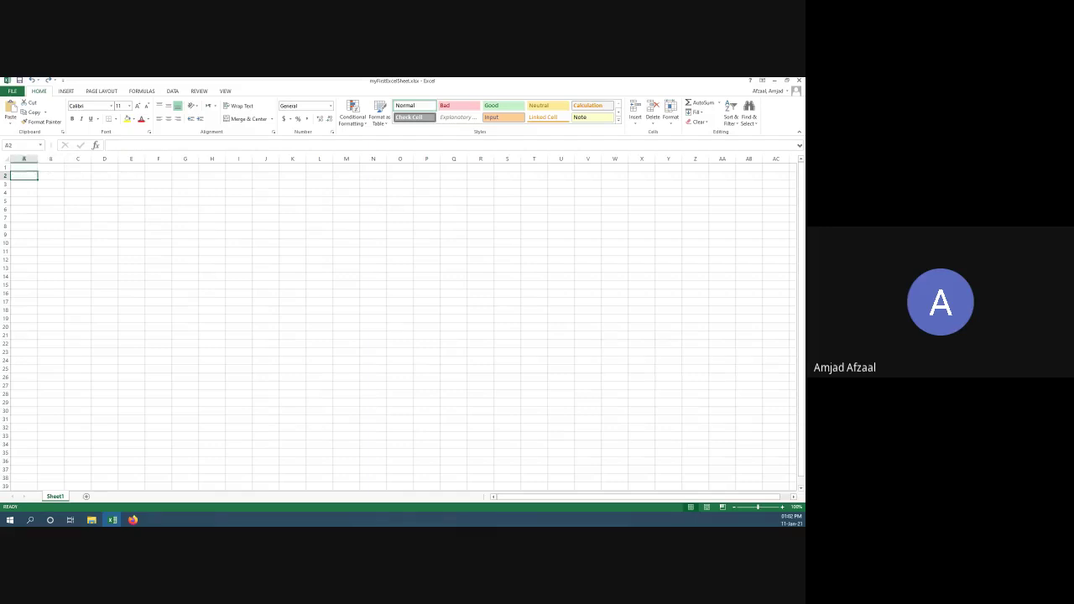
# Step: Enter the title "Computer Programing BS-4 ()" in cell B2, consulting the course title in the Firefox marks sheet
pyautogui.click(50, 175)
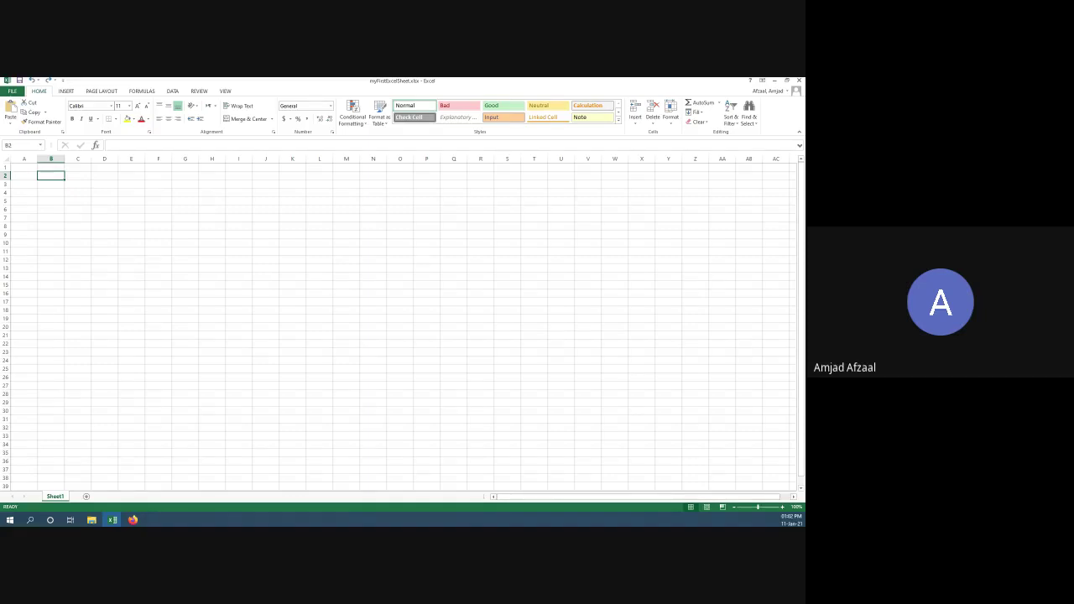
pyautogui.hotkey('alt', 'Tab')
pyautogui.hotkey('alt', 'Tab')
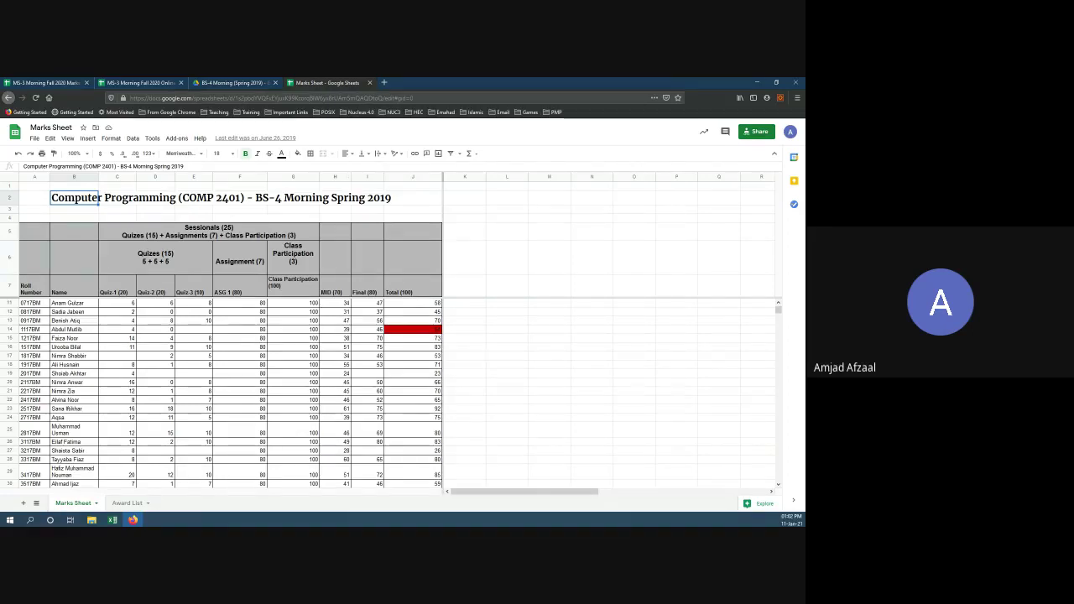
pyautogui.hotkey('alt', 'Tab')
pyautogui.write('Co')
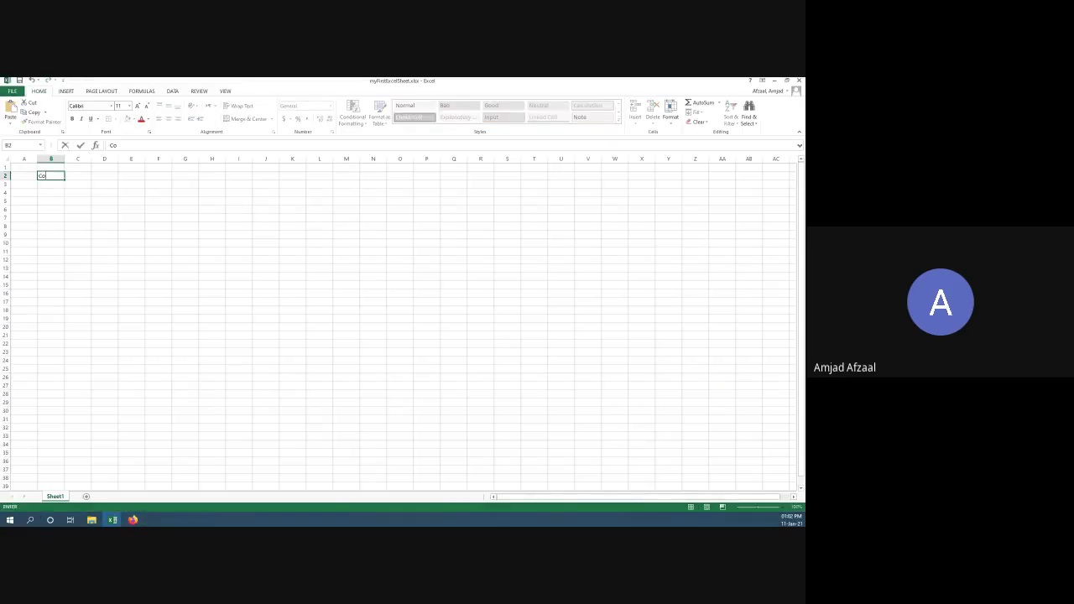
pyautogui.write('mputer Programing BS-4 ()')
pyautogui.press('Left')
pyautogui.write('Fa')
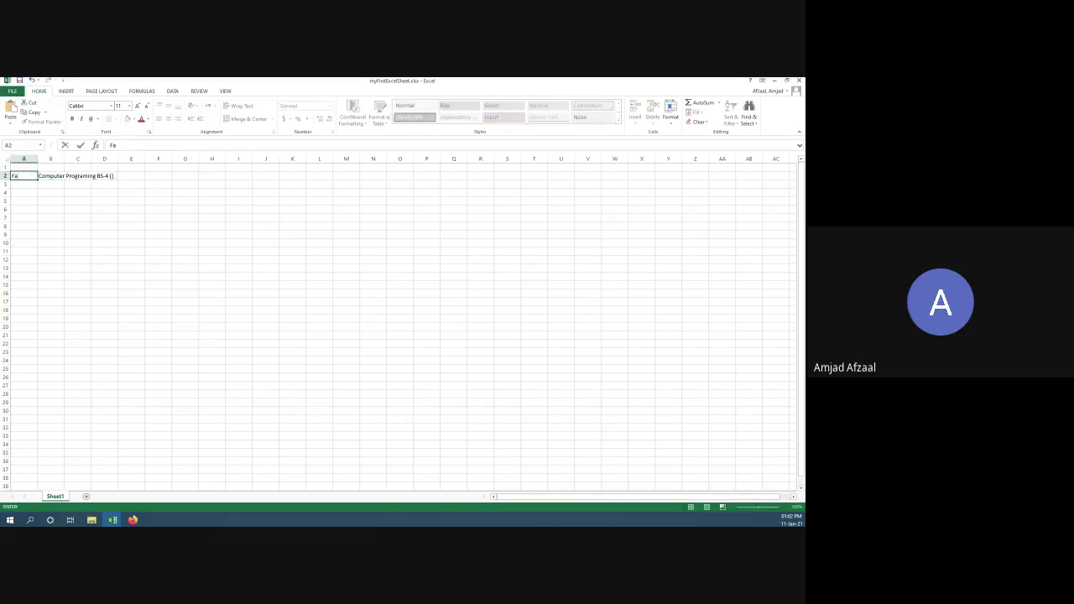
pyautogui.press('Right')
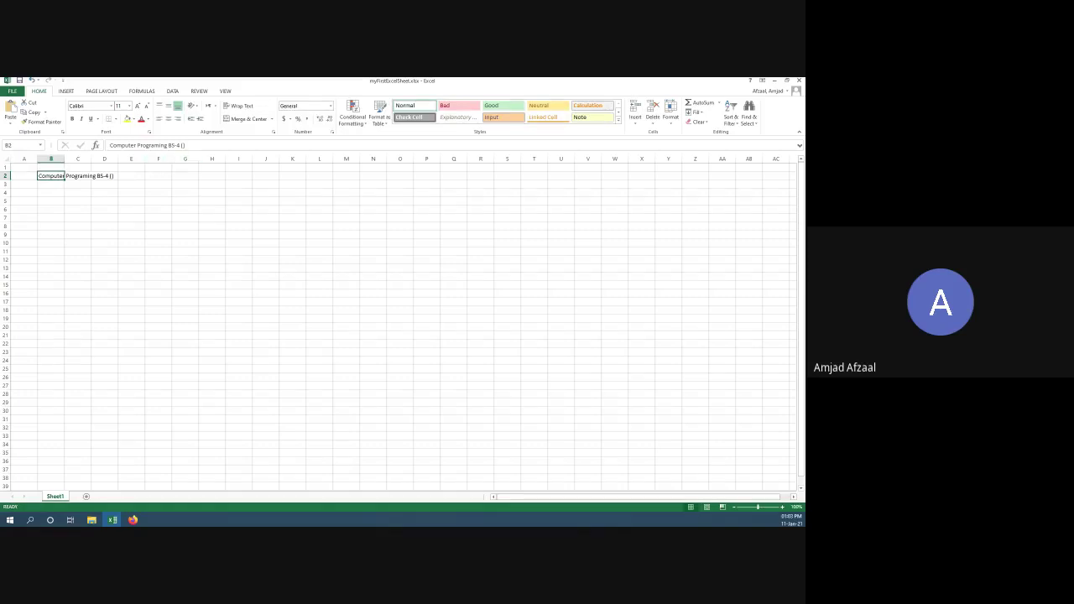
# Step: Complete the title in cell B2 as "Computer Programing BS-4 (Spring 2019 )", checking the term in the Firefox marks sheet
pyautogui.click(183, 145)
pyautogui.click(183, 145)
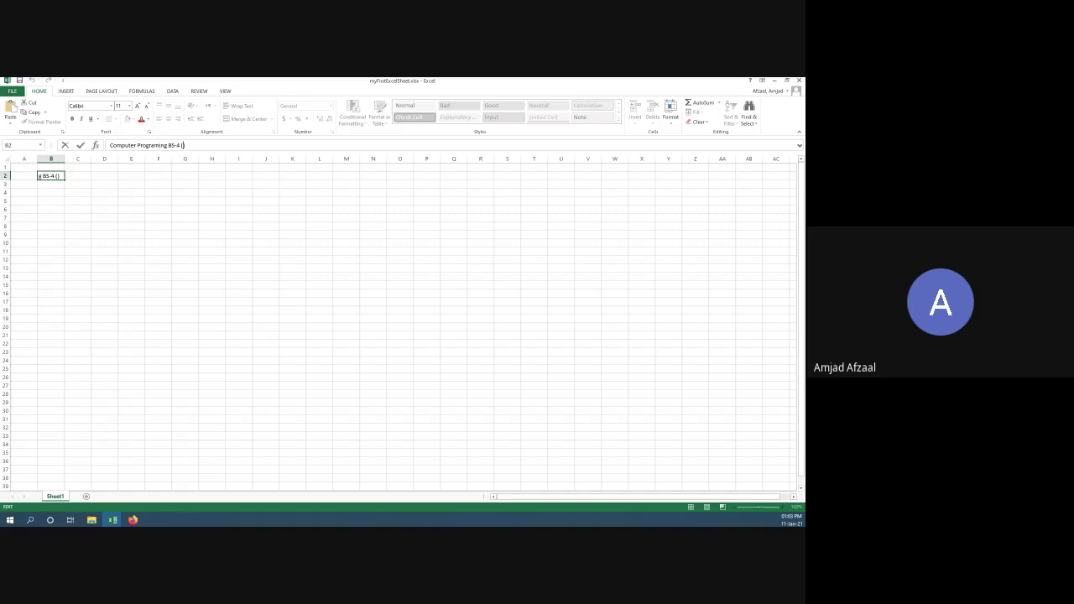
pyautogui.write('all')
pyautogui.hotkey('alt', 'Tab')
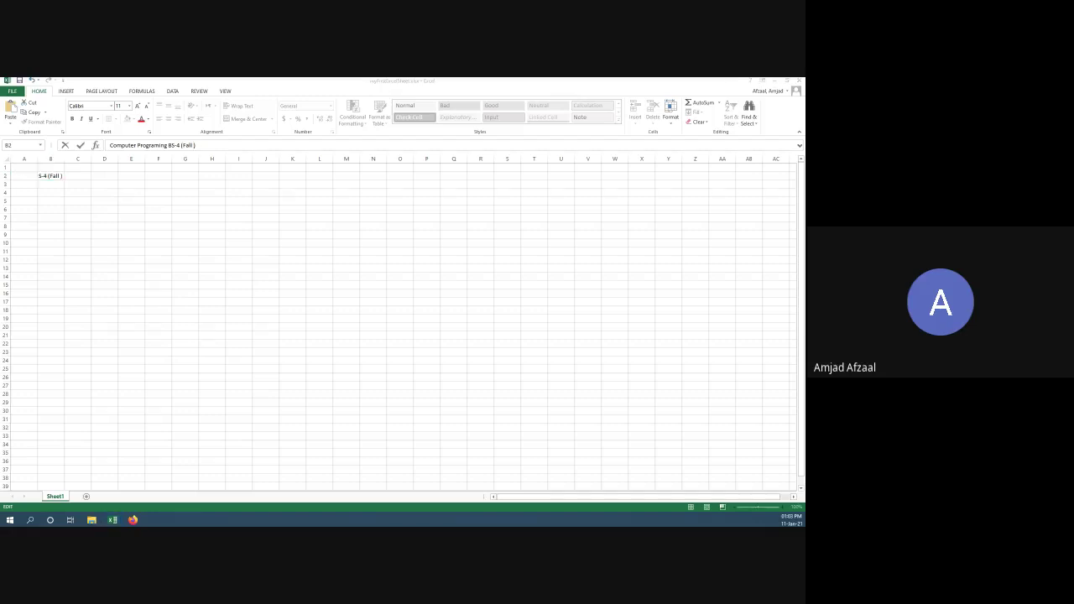
pyautogui.hotkey('alt', 'Tab')
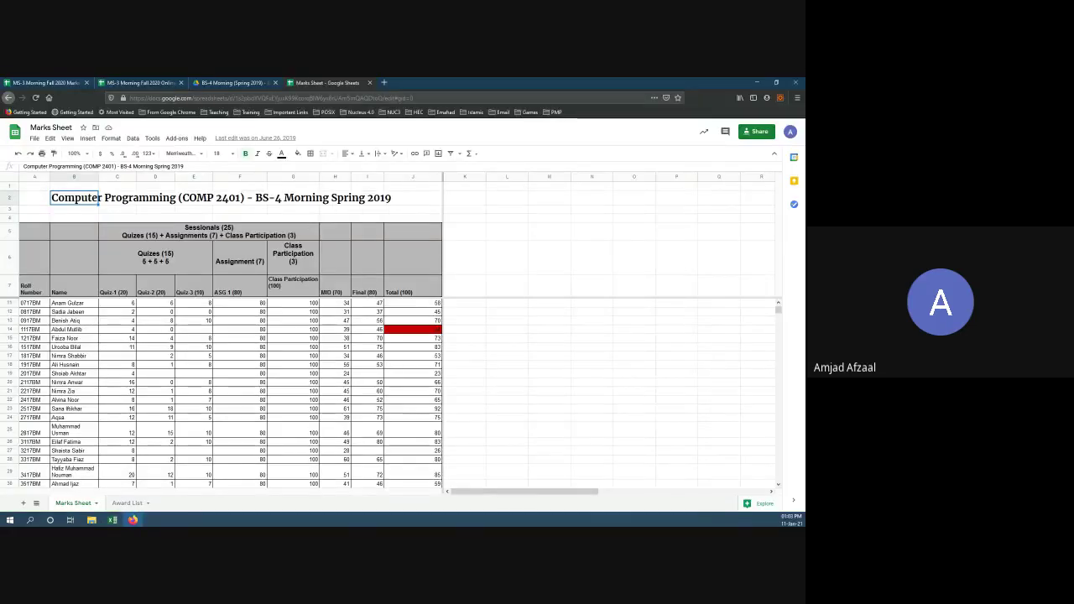
pyautogui.hotkey('alt', 'Tab')
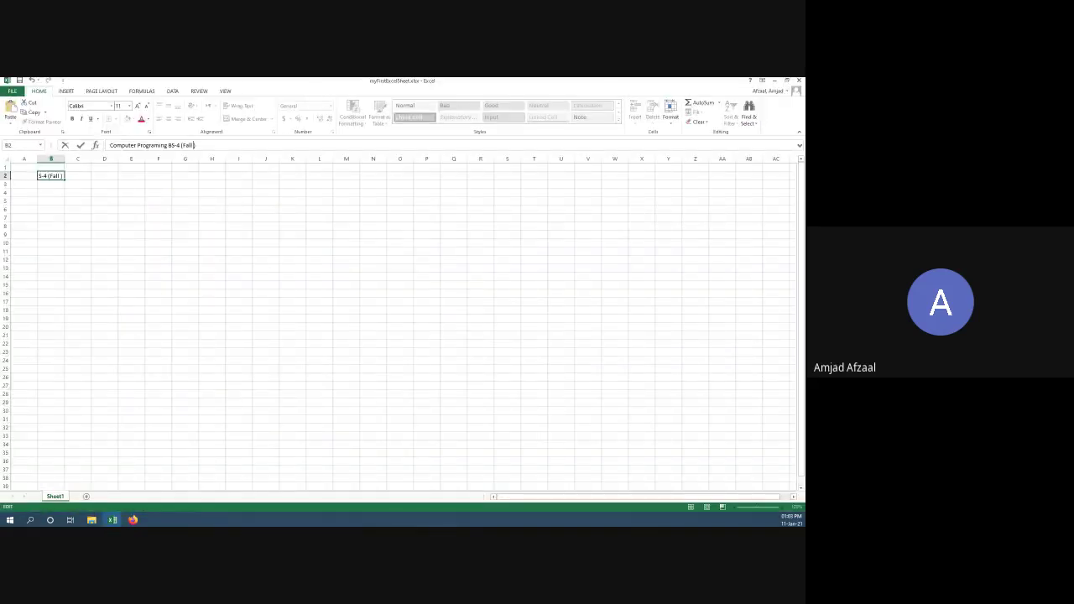
pyautogui.press('Left')
pyautogui.write('Spring 2019')
pyautogui.hotkey('ctrl', 'Return')
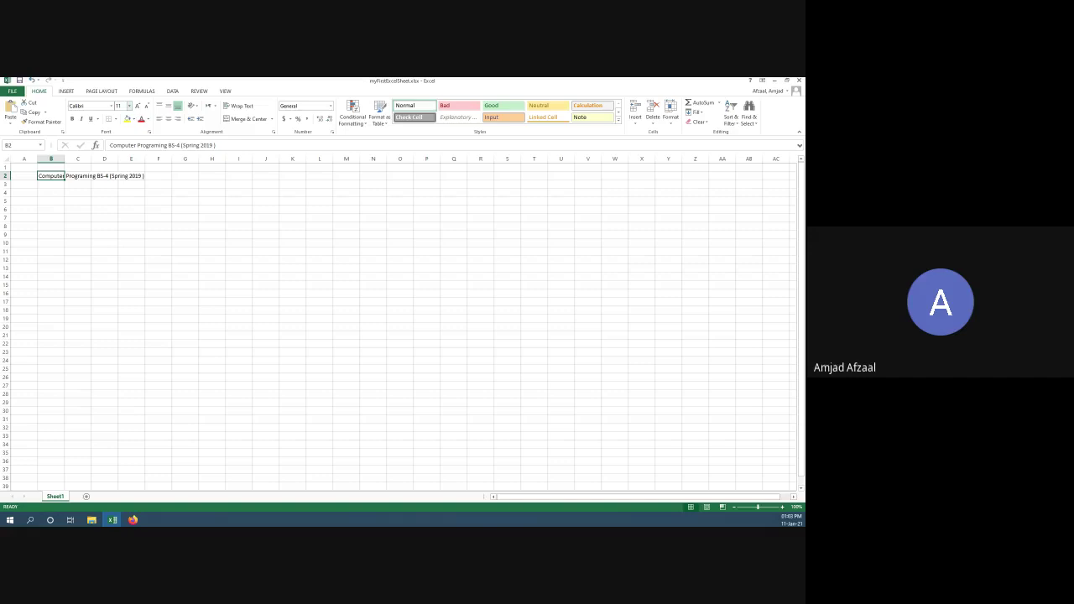
# Step: Format the title in cell B2 as 28-point bold and view the available fonts without changing the typeface
pyautogui.click(129, 105)
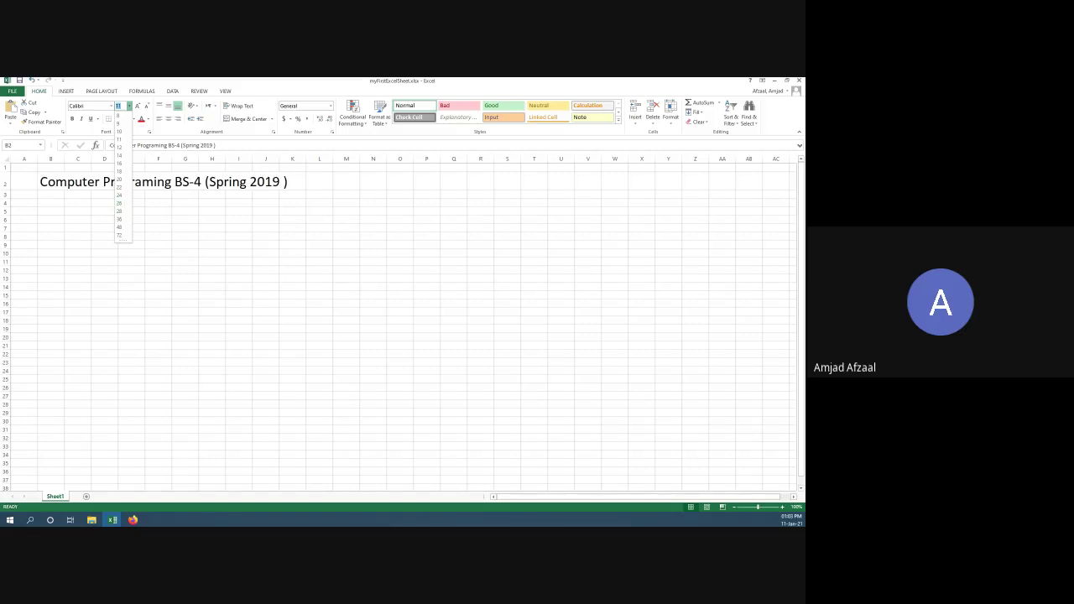
pyautogui.click(119, 211)
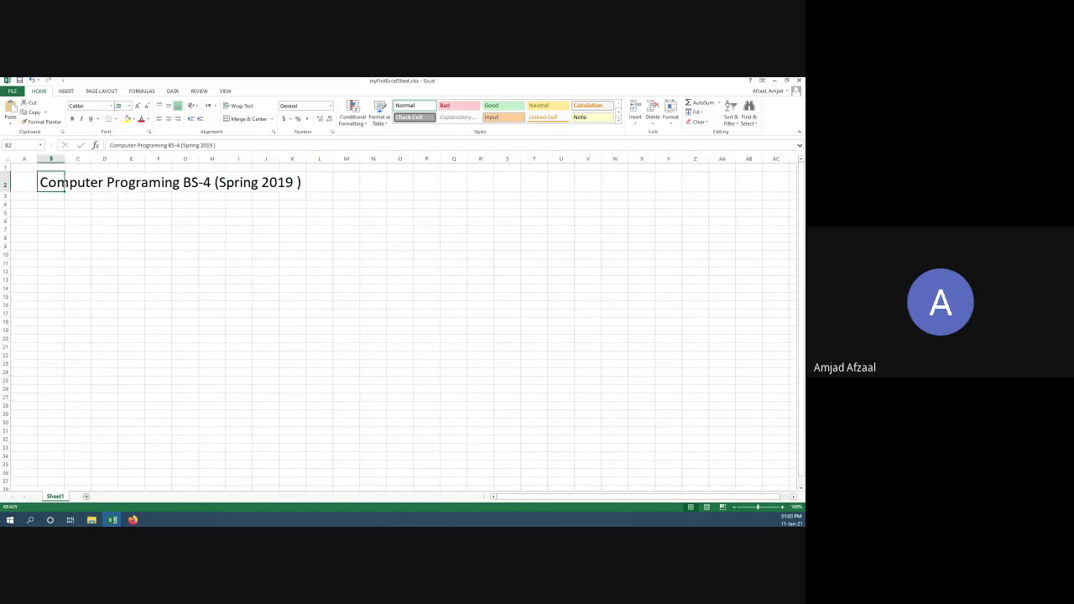
pyautogui.click(72, 118)
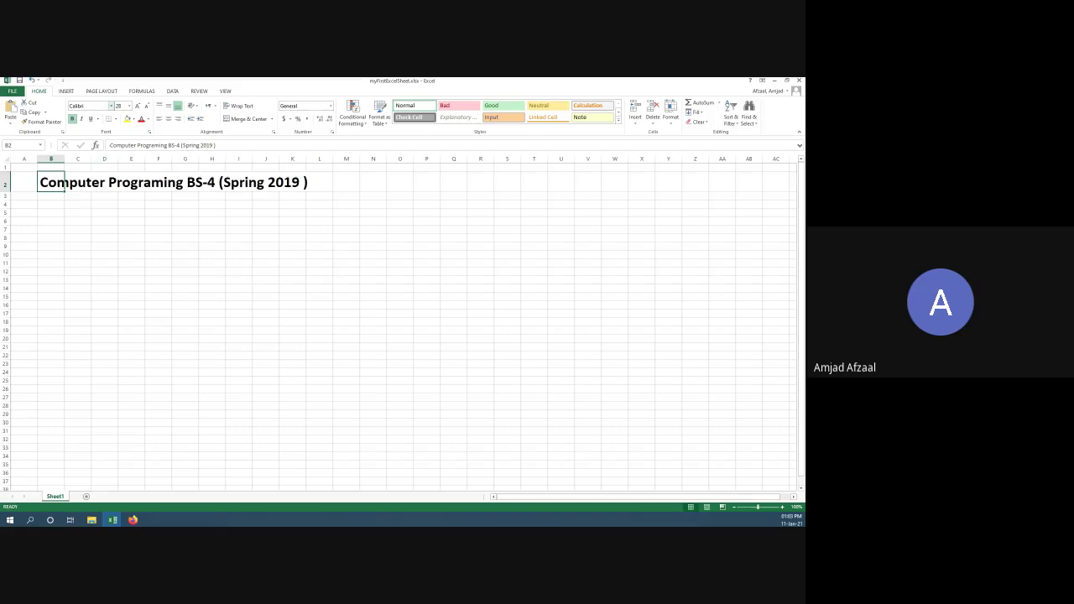
pyautogui.click(110, 105)
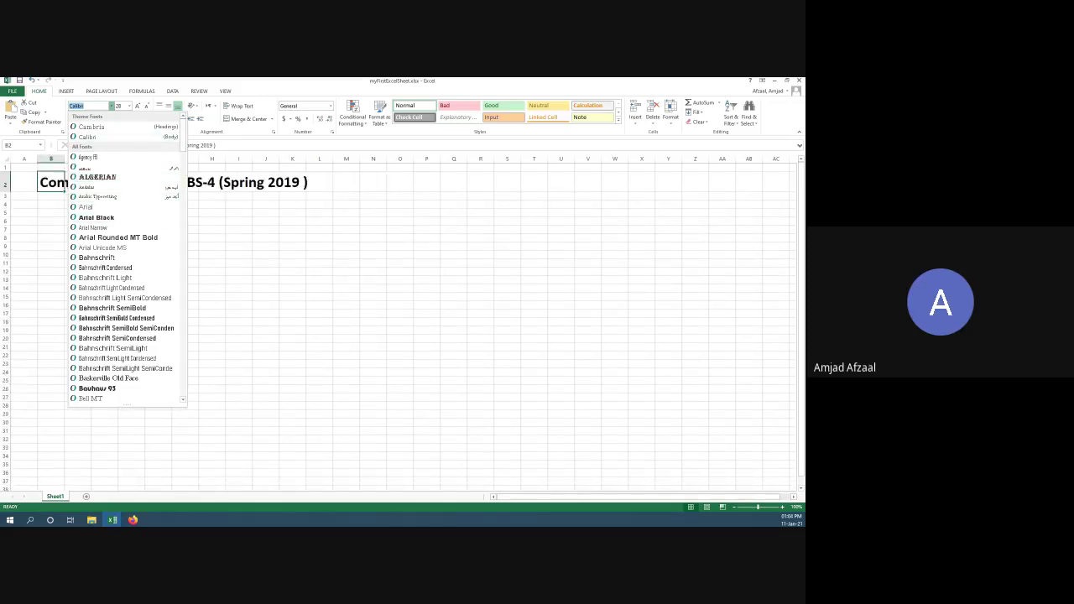
pyautogui.press('Escape')
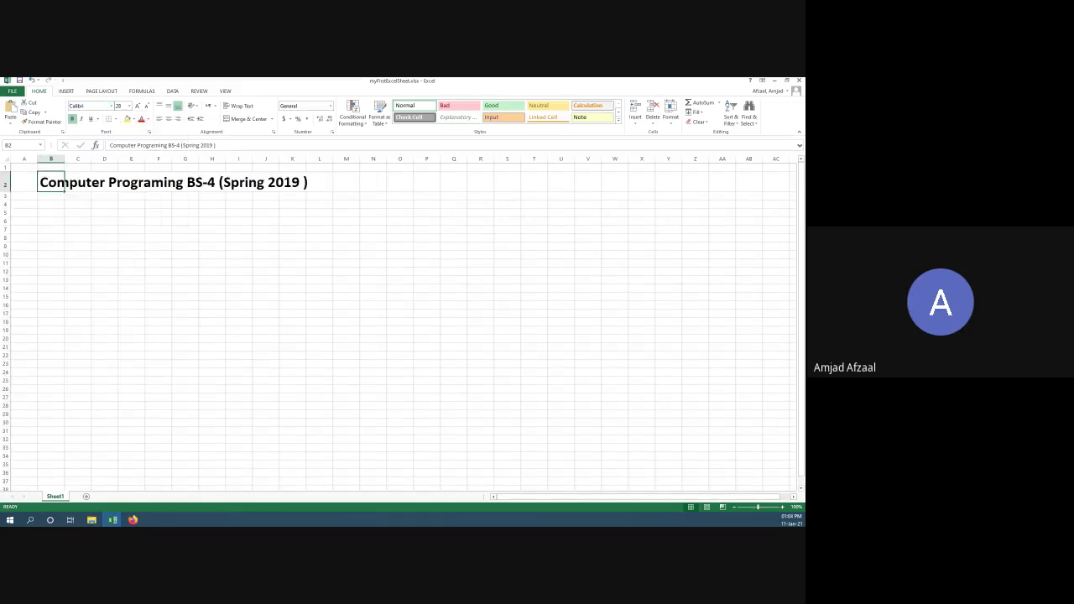
# Step: Select cell A4, check the Roll Number and Name headings in the Firefox marks sheet, and return to Excel
pyautogui.click(50, 204)
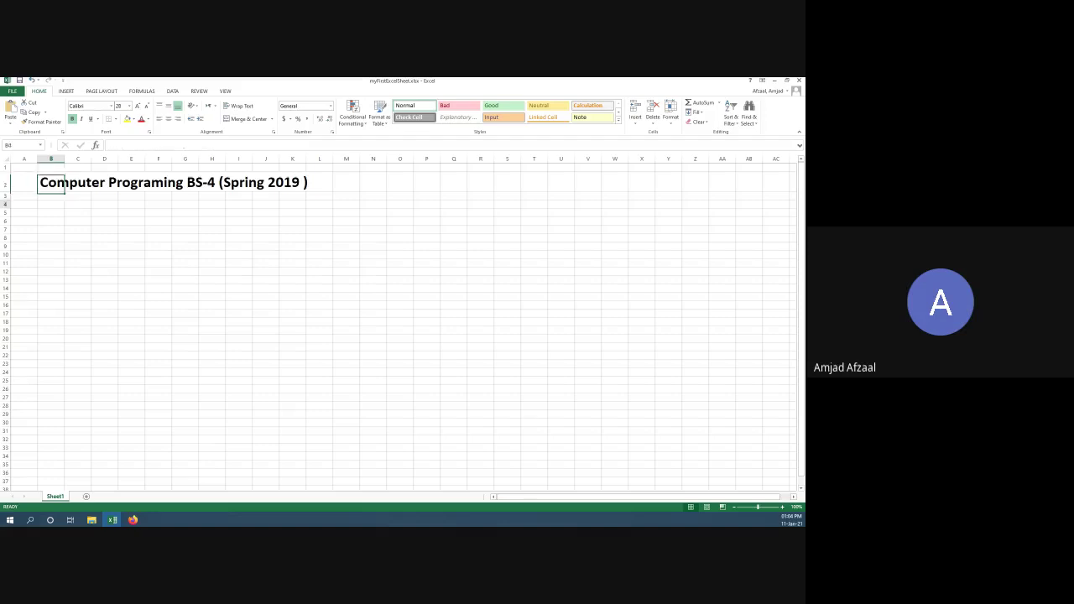
pyautogui.click(24, 204)
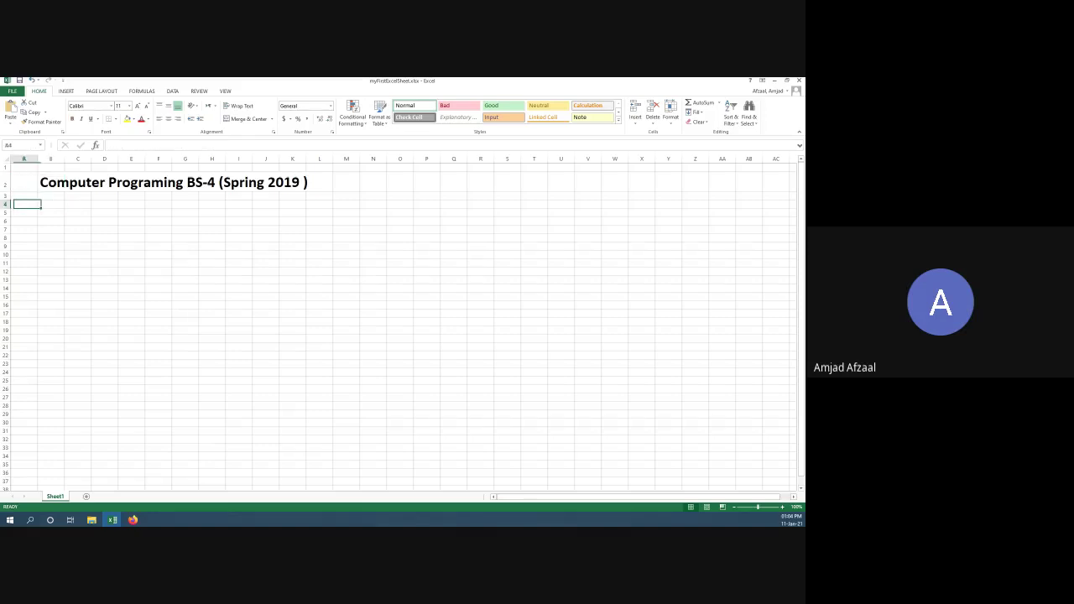
pyautogui.hotkey('alt', 'Tab')
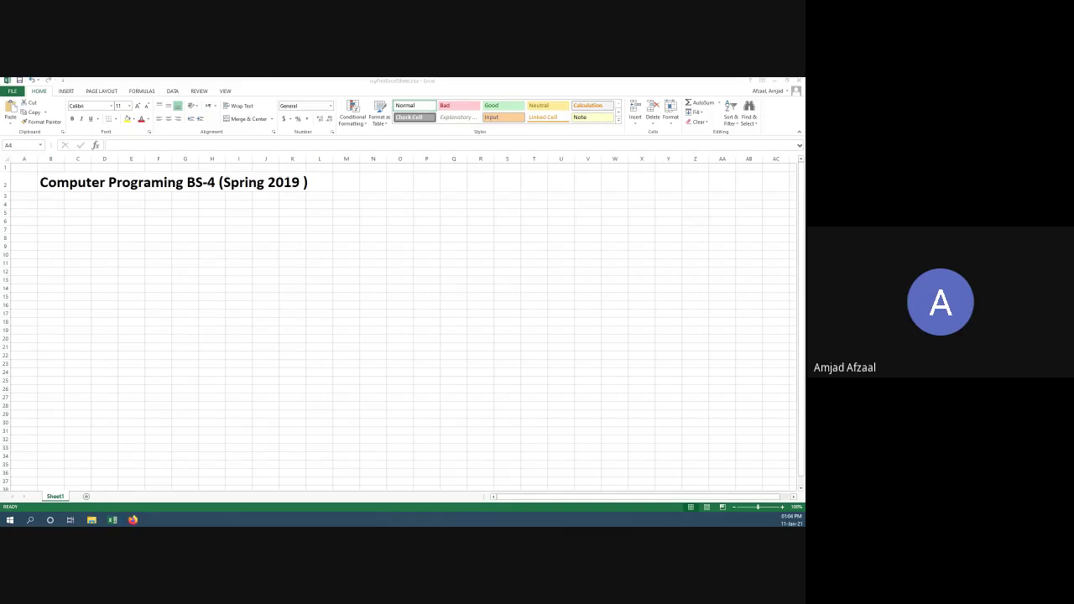
pyautogui.hotkey('alt', 'Tab')
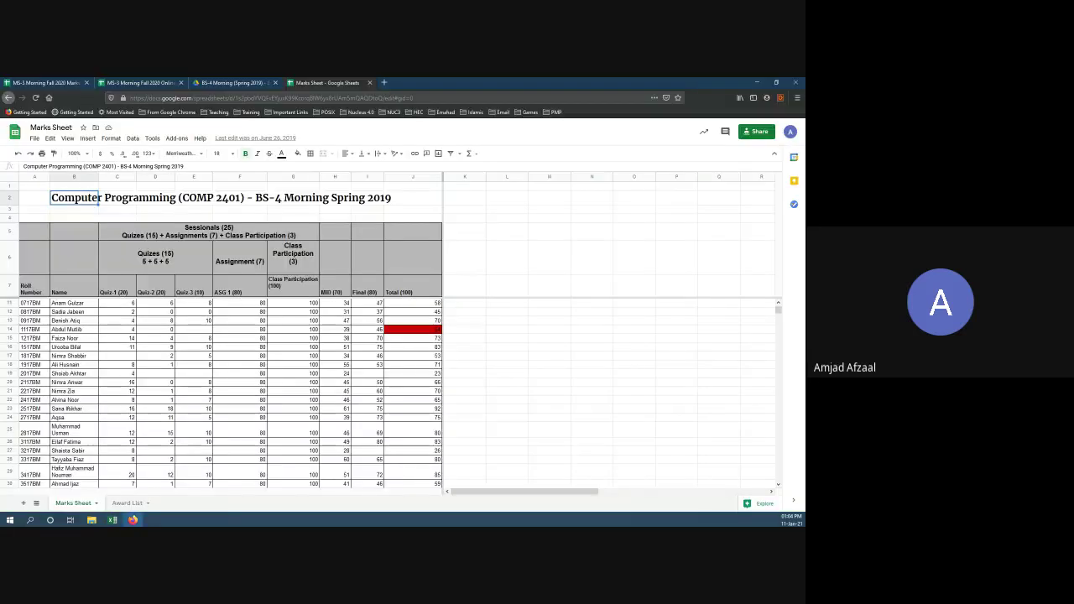
pyautogui.click(35, 285)
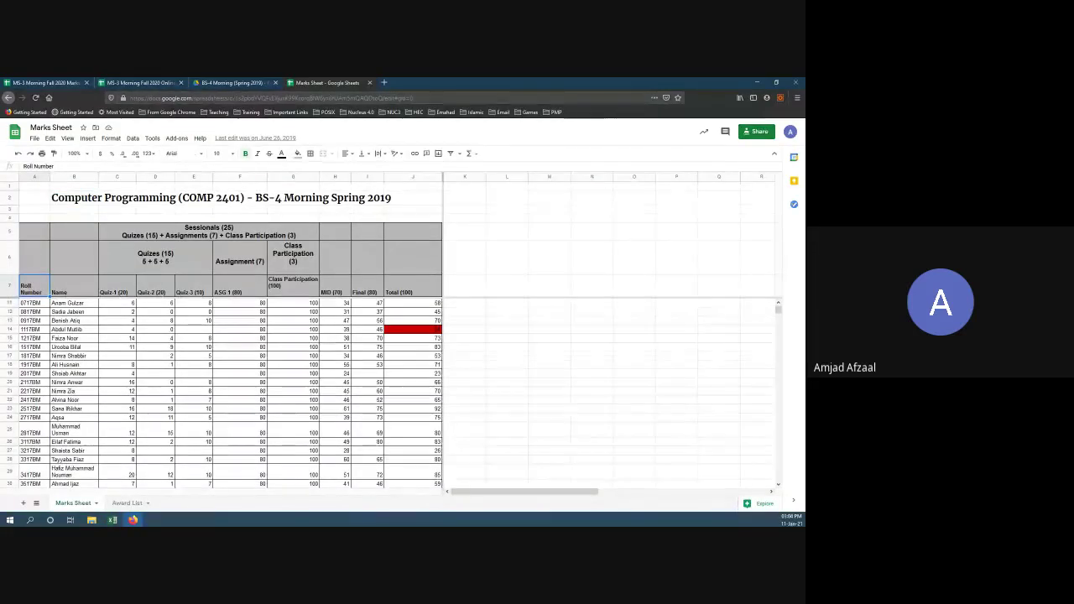
pyautogui.click(74, 285)
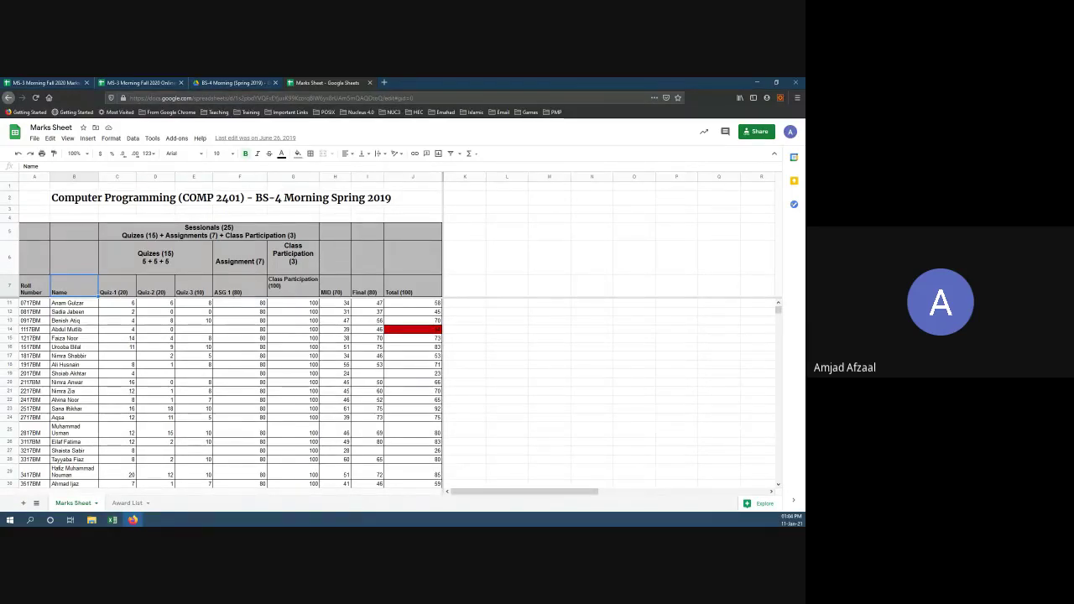
pyautogui.hotkey('alt', 'Tab')
pyautogui.hotkey('alt', 'Tab')
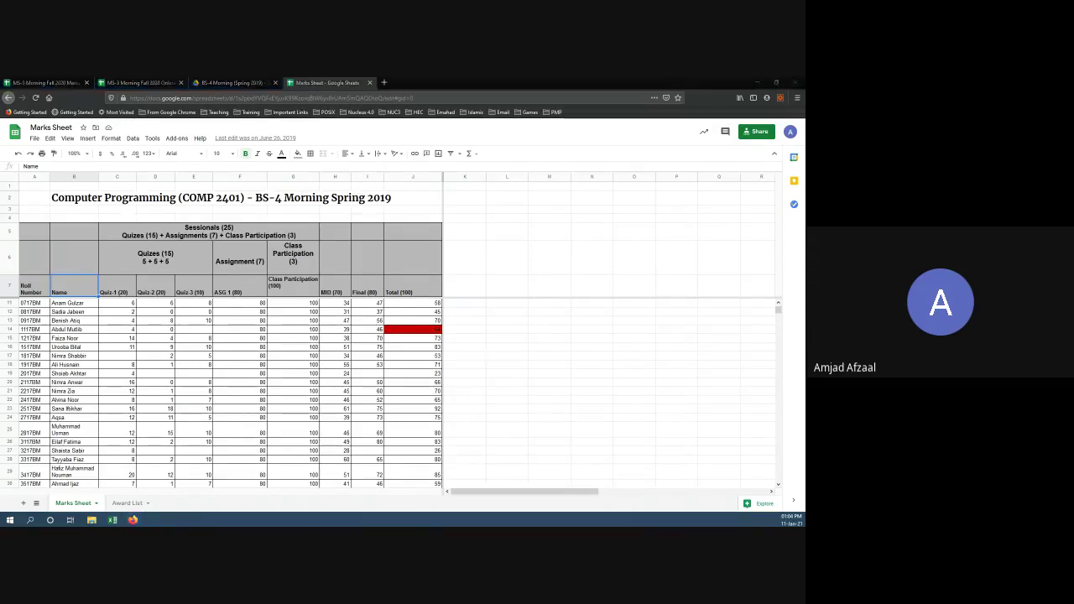
pyautogui.hotkey('alt', 'Tab')
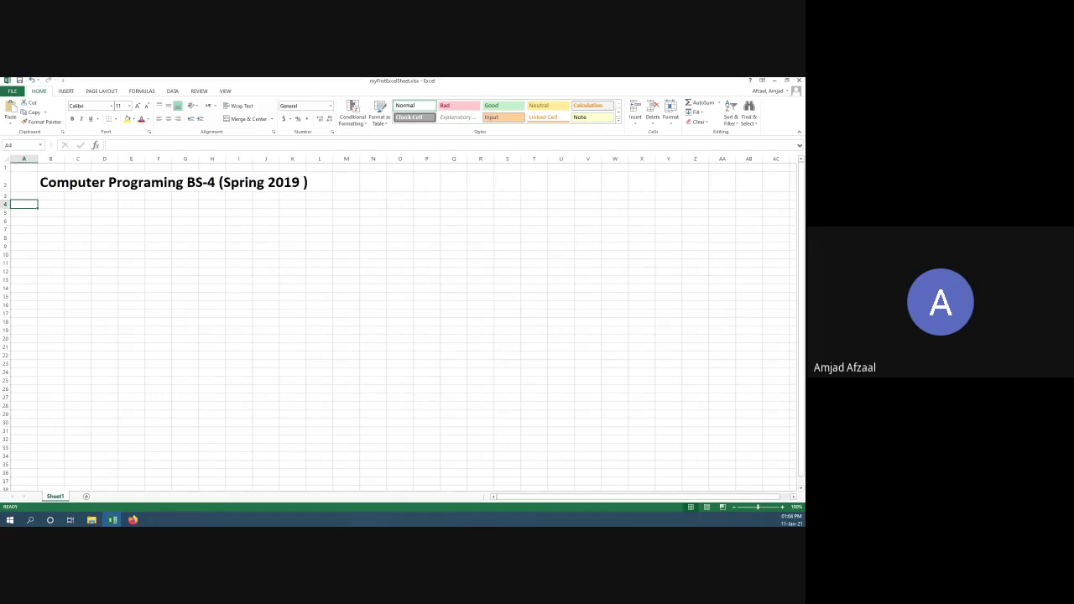
# Step: Enter the heading "Roll Number" in cell A4 and wrap its text
pyautogui.write('Roll')
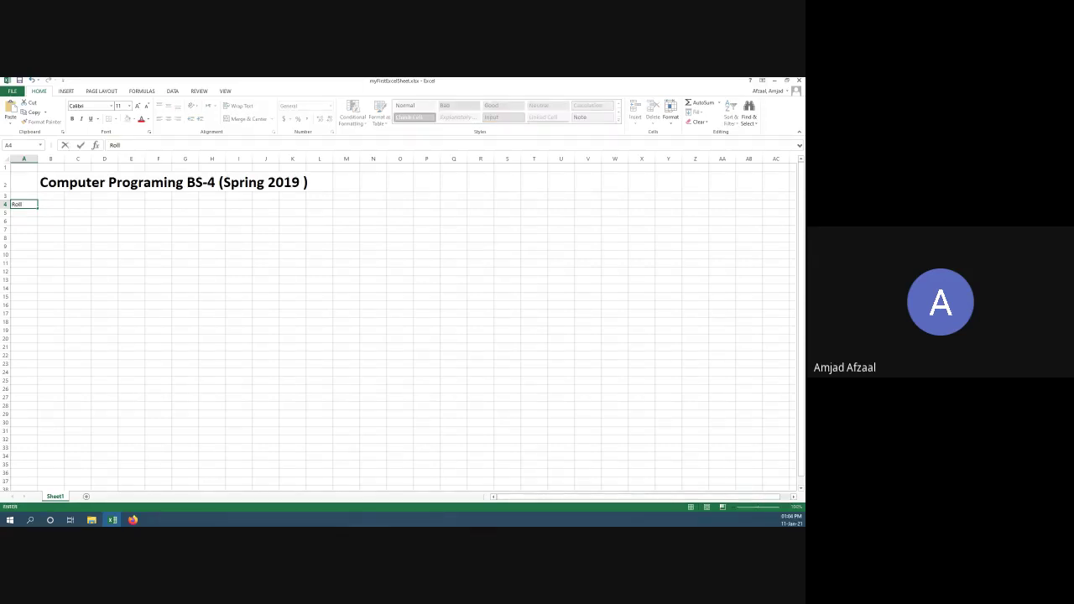
pyautogui.hotkey('alt', 'Tab')
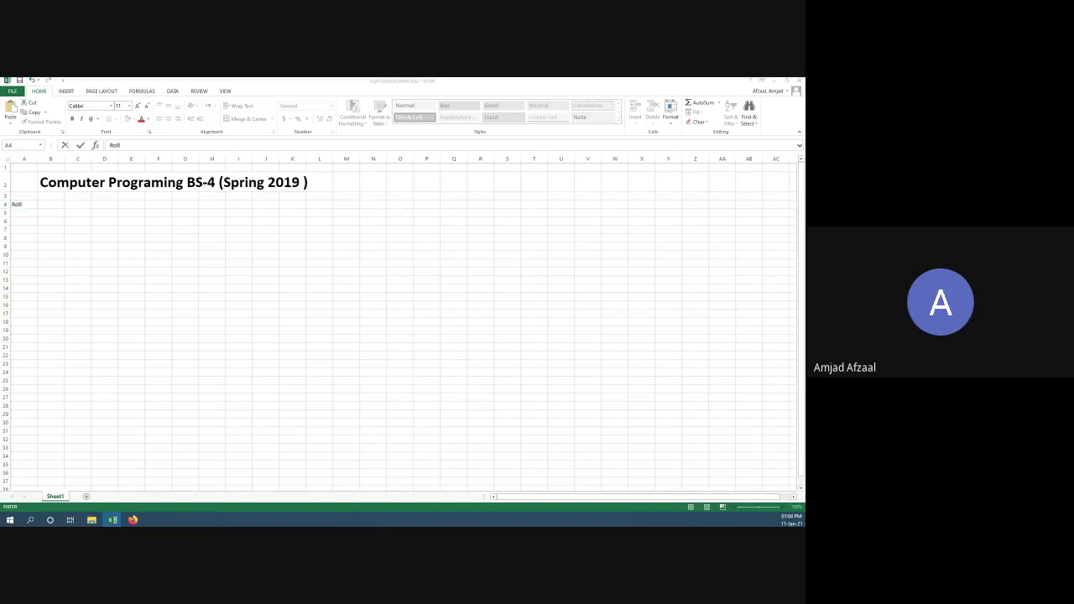
pyautogui.hotkey('alt', 'Tab')
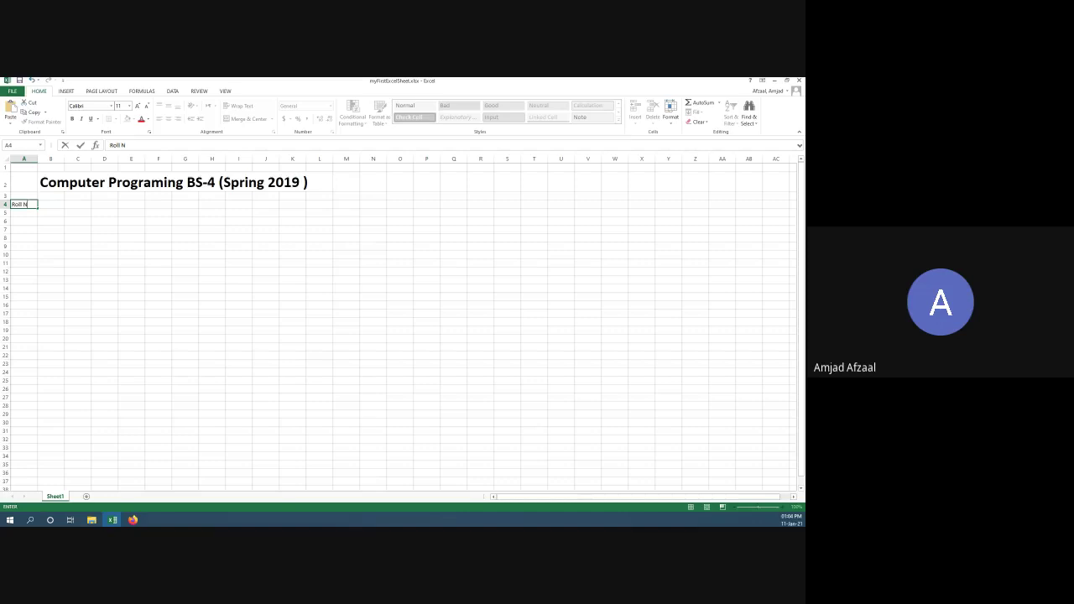
pyautogui.write('umber')
pyautogui.hotkey('ctrl', 'Return')
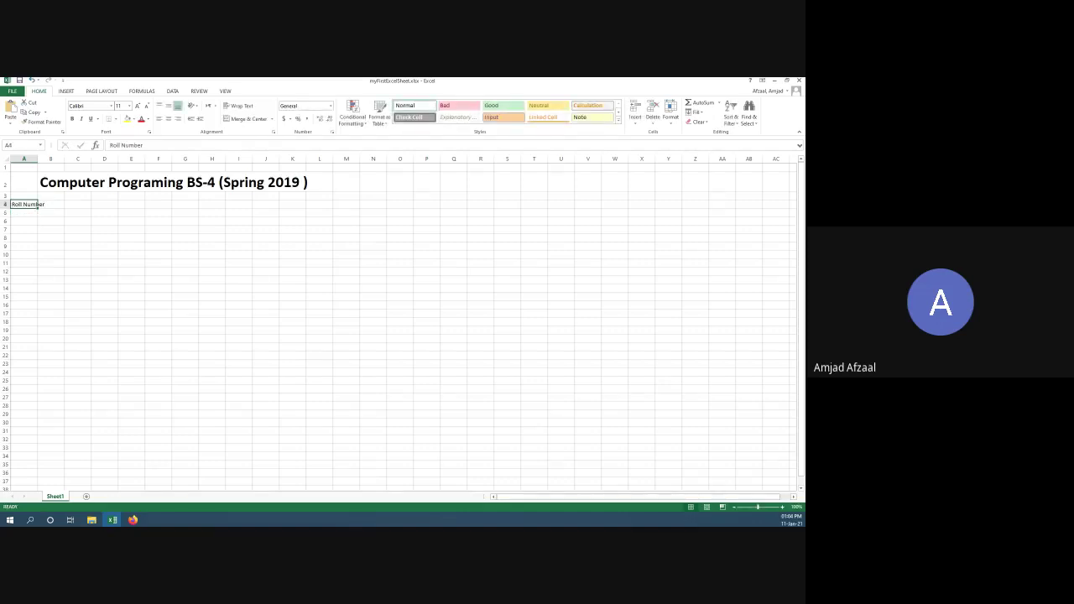
pyautogui.click(239, 105)
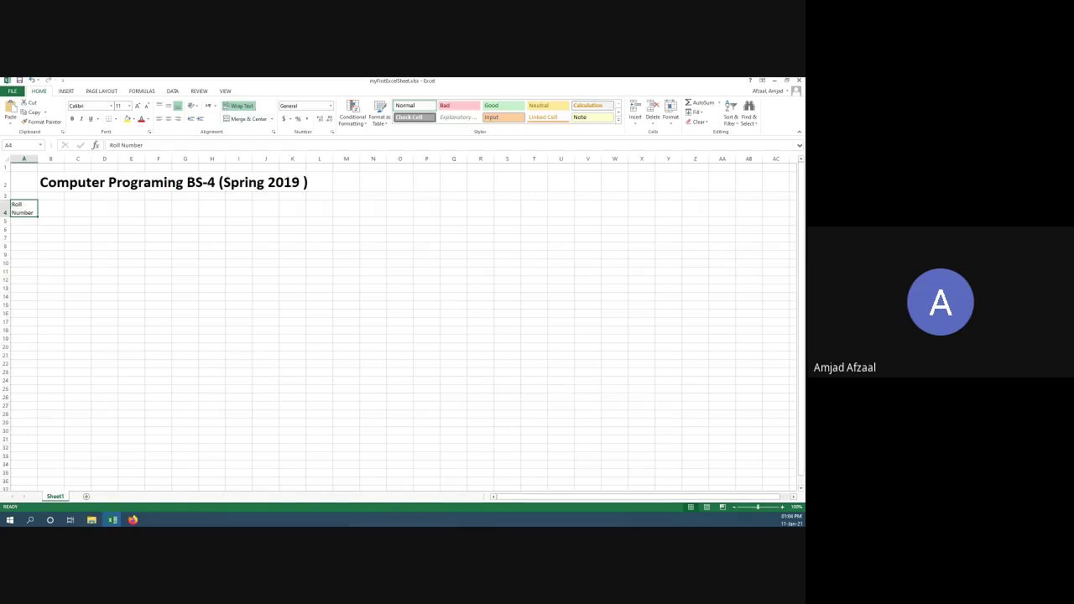
# Step: Enter the heading "Name" in cell B4
pyautogui.click(51, 208)
pyautogui.write('Name')
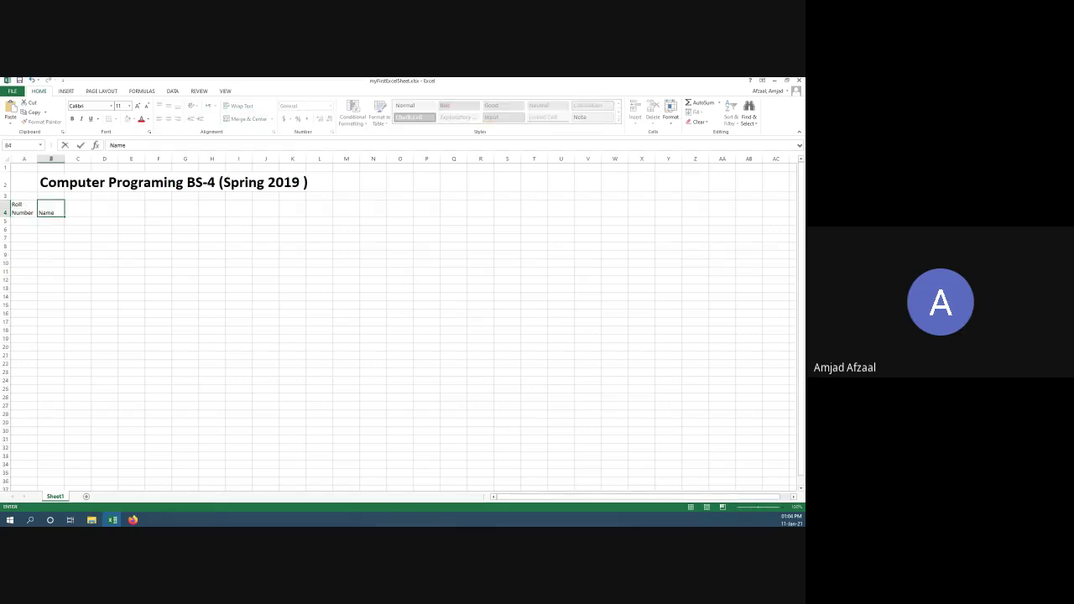
pyautogui.press('Tab')
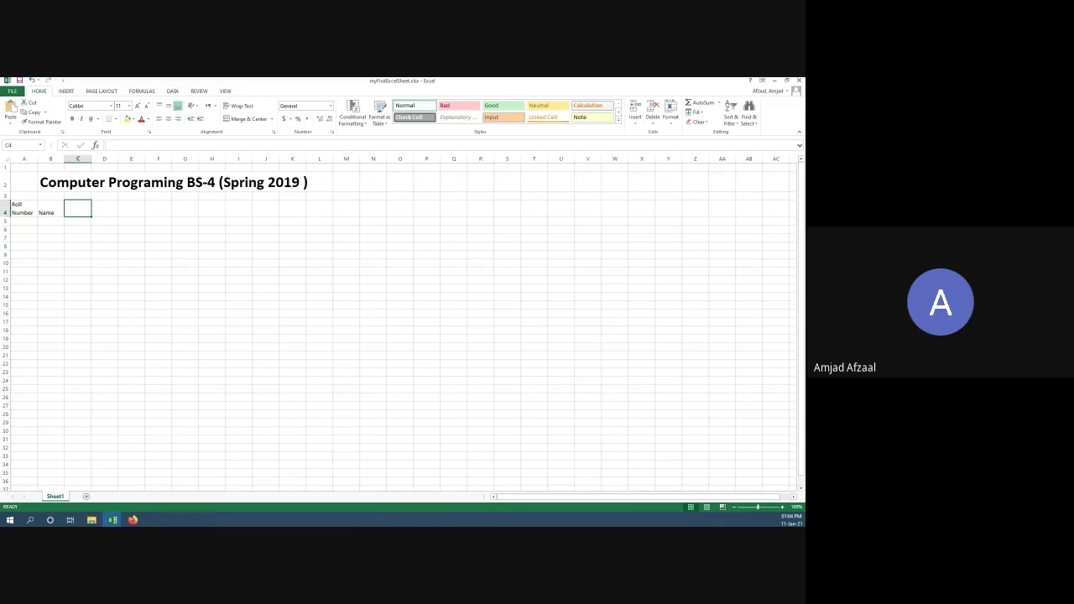
# Step: Move the Roll Number and Name headings from A4:B4 down to A6:B6
pyautogui.press('Left')
pyautogui.press('Left')
pyautogui.hotkey('shift', 'Right')
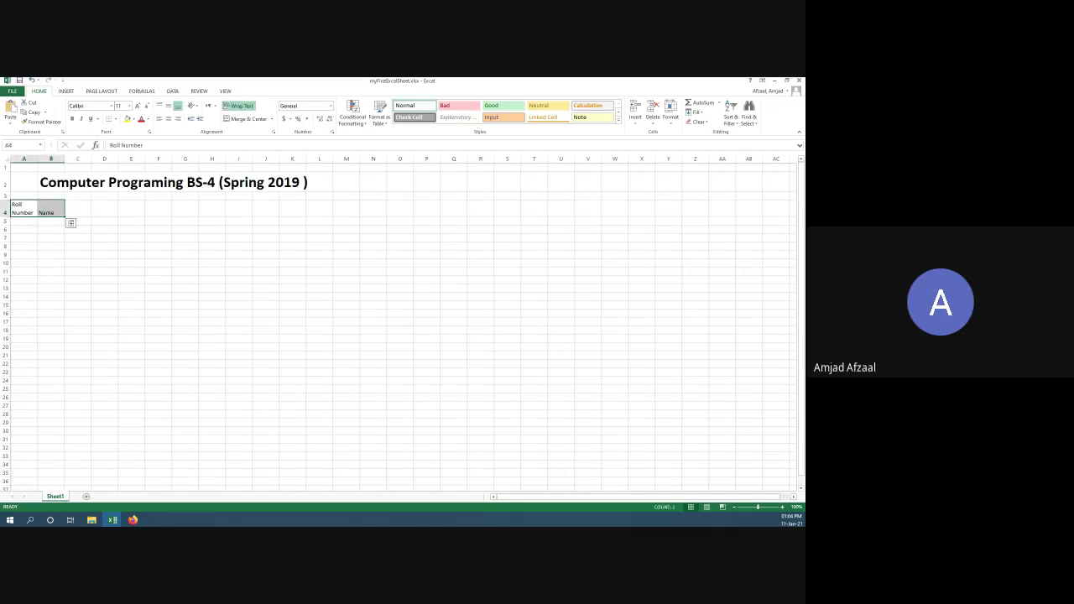
pyautogui.hotkey('ctrl', 'c')
pyautogui.press('Down')
pyautogui.press('Down')
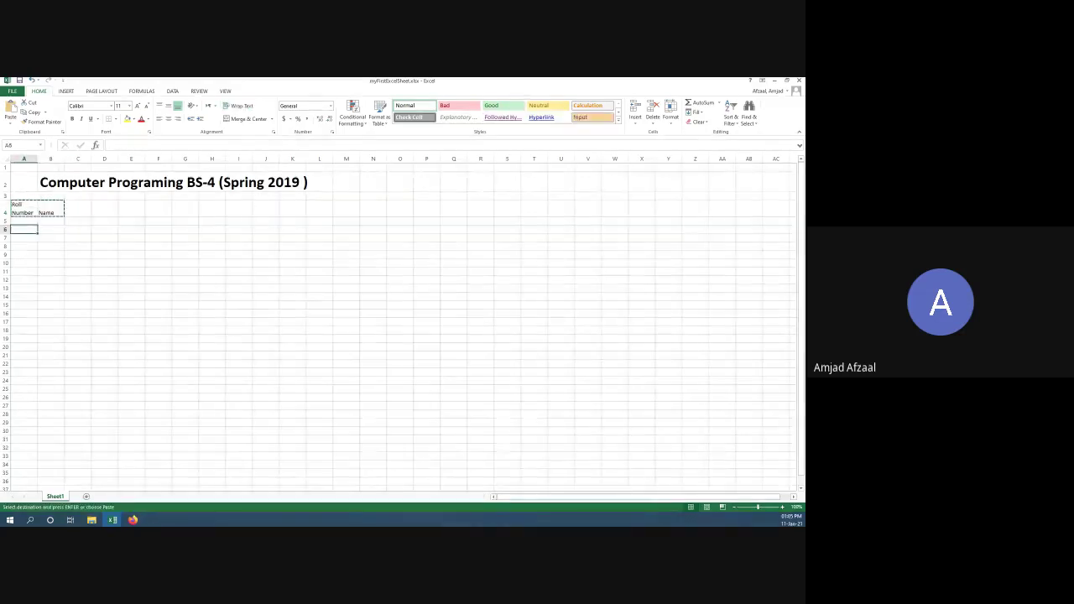
pyautogui.hotkey('ctrl', 'v')
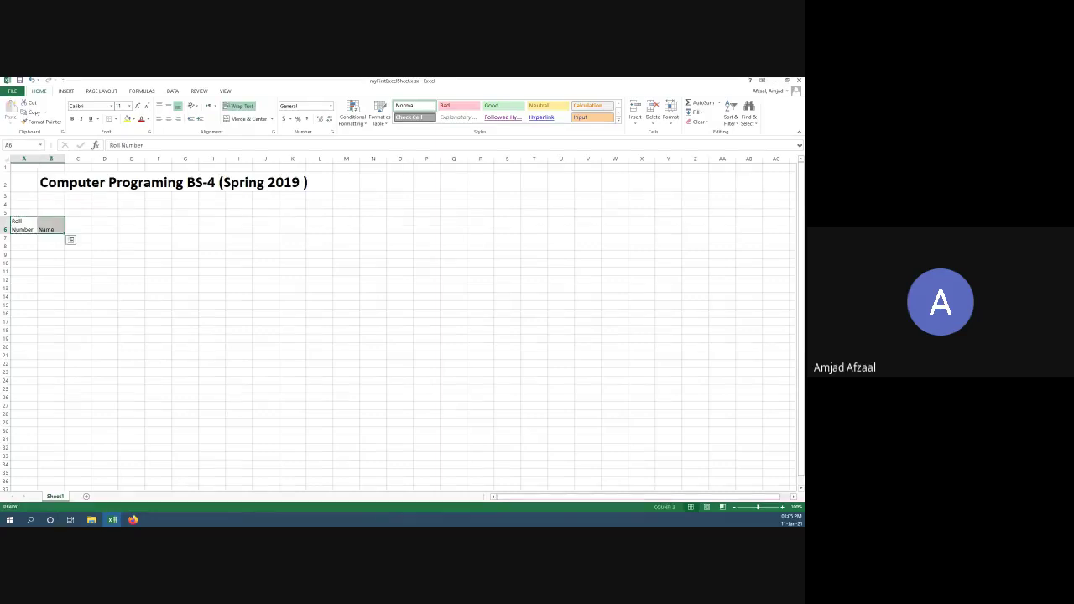
# Step: Enter the headings "Sessional", "MID" and "Final" in cells C6, D6 and E6
pyautogui.press('Right')
pyautogui.press('Right')
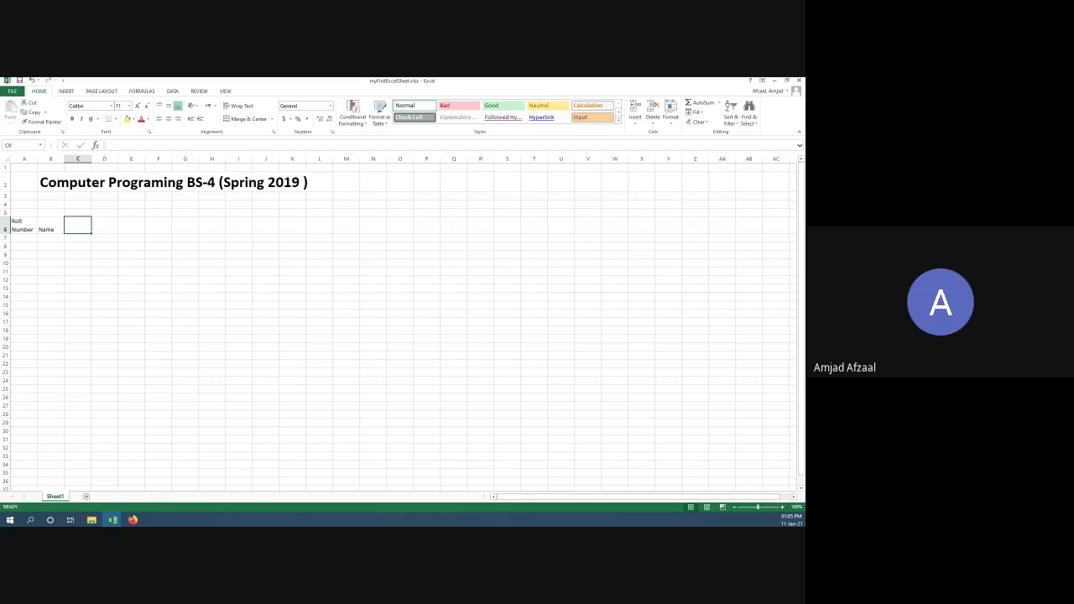
pyautogui.write('M')
pyautogui.press('BackSpace')
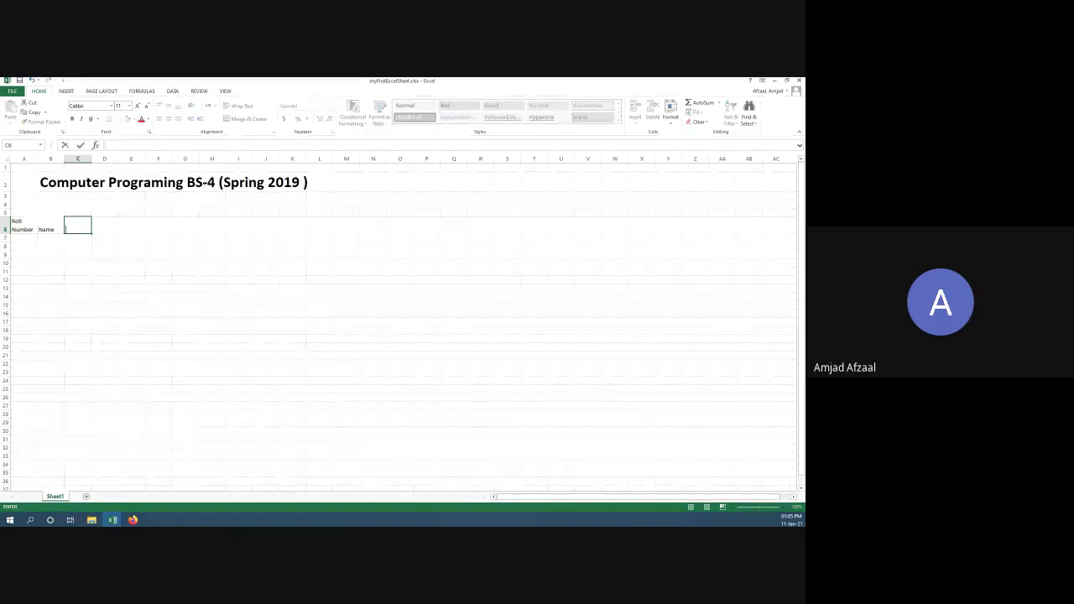
pyautogui.write('Sessional')
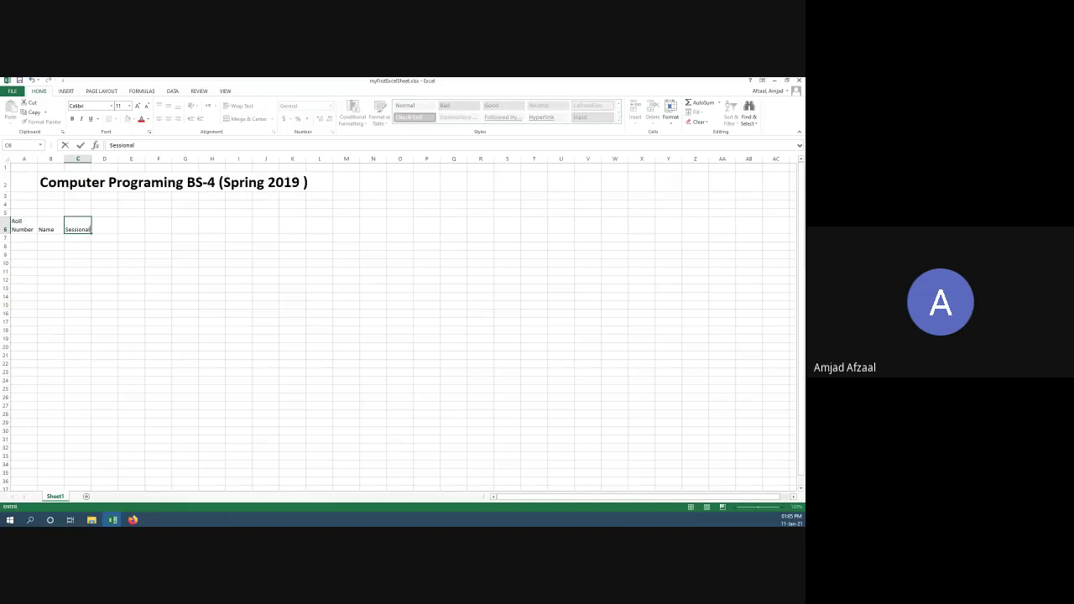
pyautogui.press('Tab')
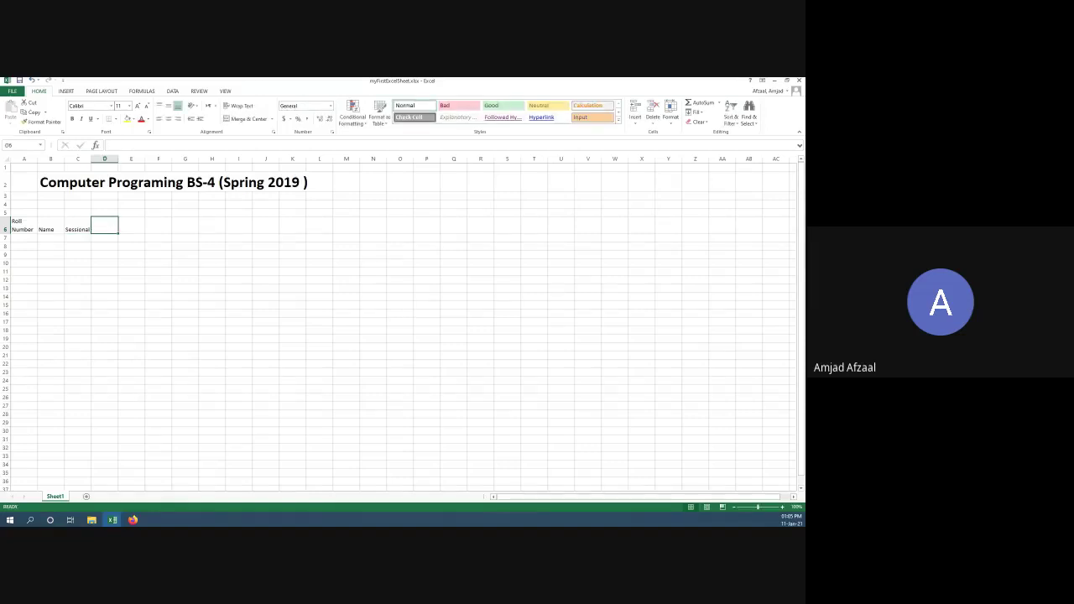
pyautogui.write('MID')
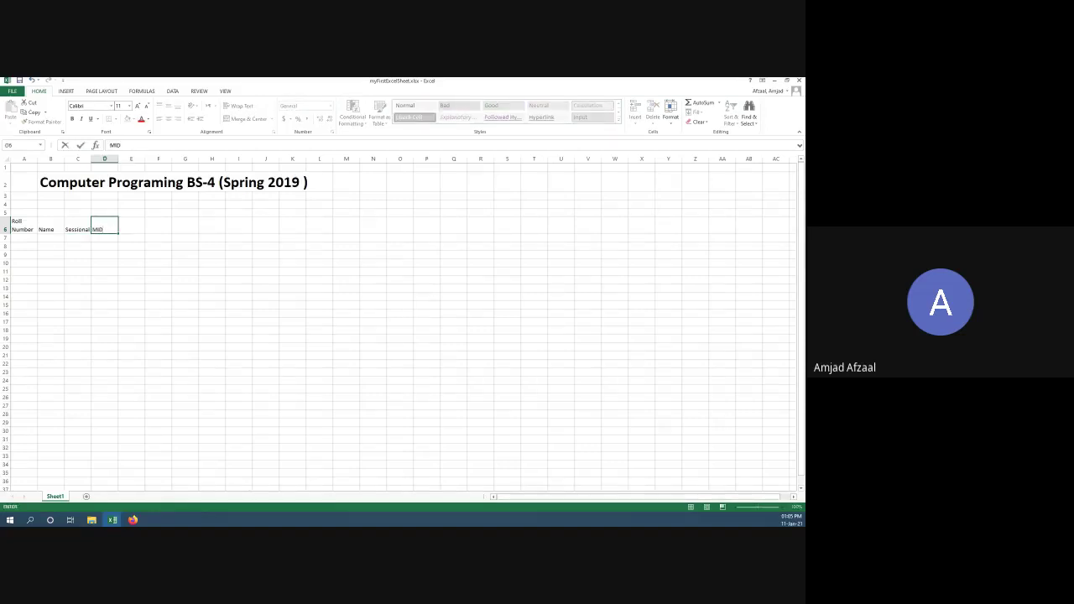
pyautogui.press('Tab')
pyautogui.write('Fina')
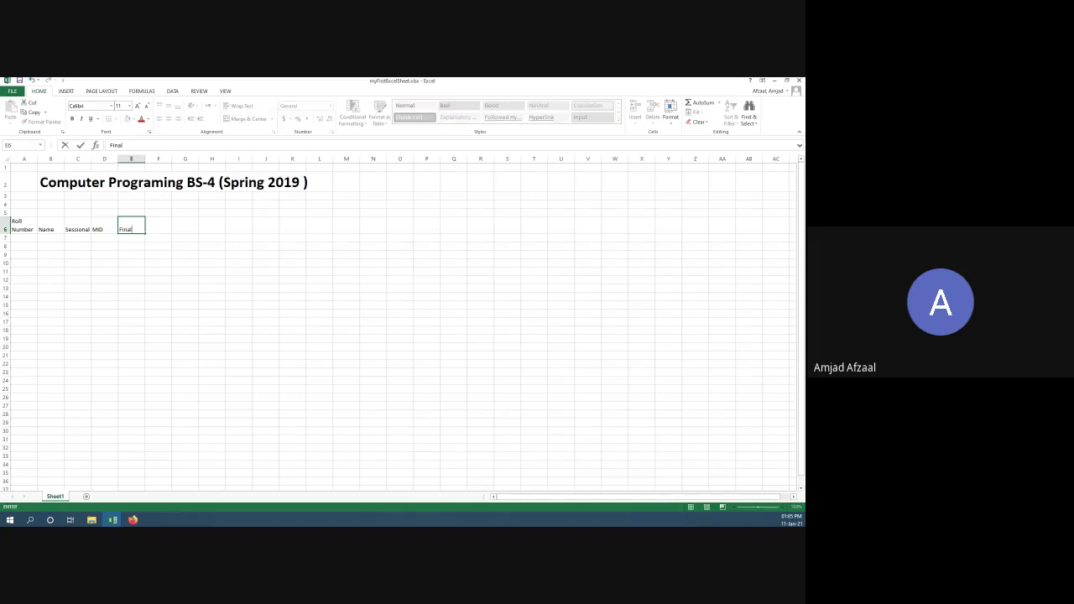
pyautogui.press('Left')
# Step: Review the heading cells B6 to E6 one by one, checking each cell's address and contents
pyautogui.press('Left')
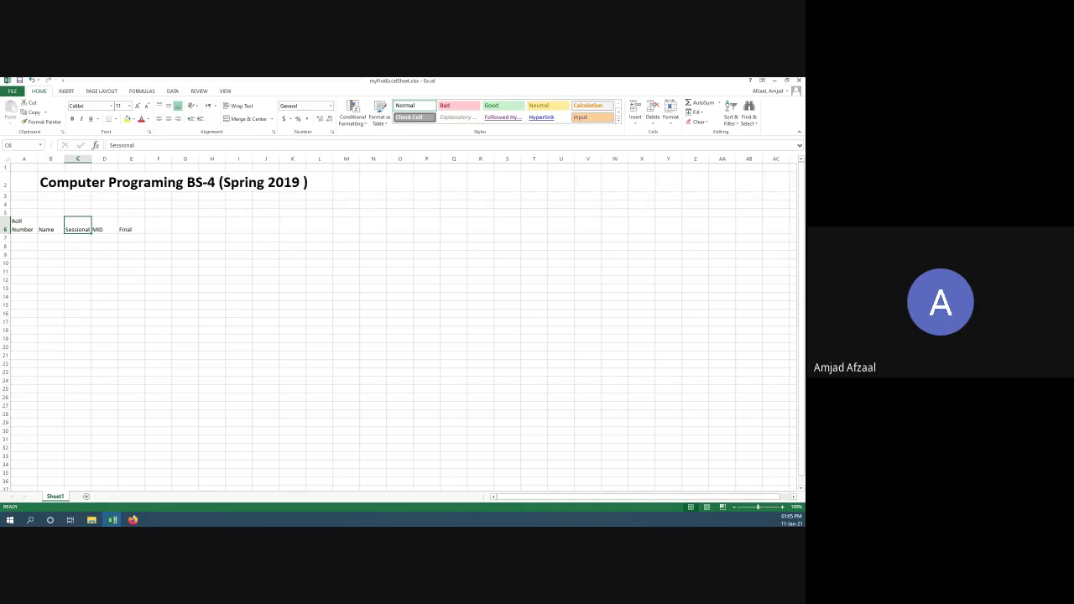
pyautogui.click(104, 225)
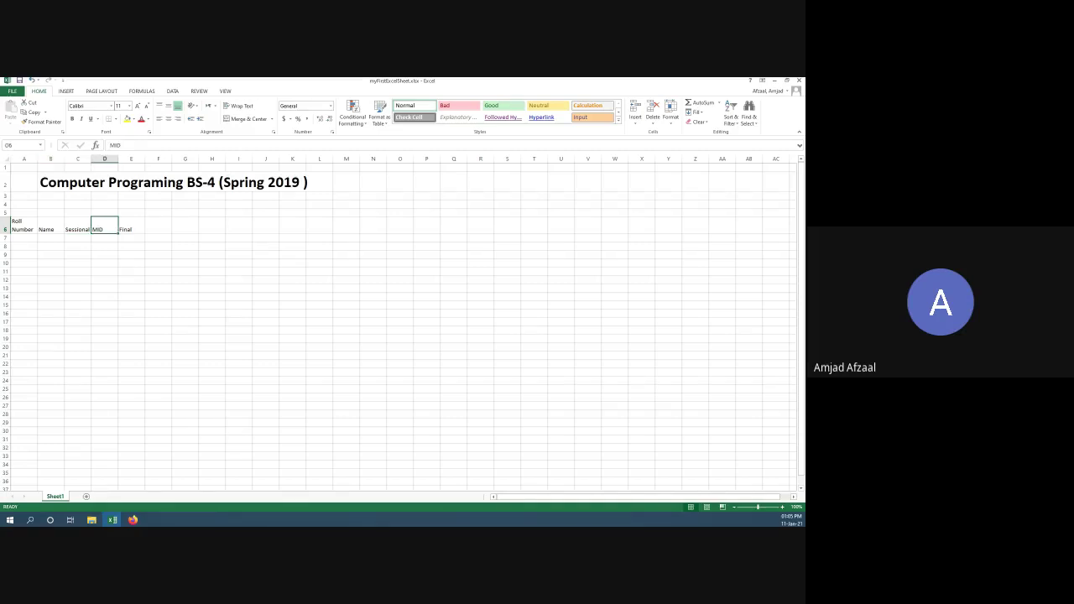
pyautogui.click(131, 225)
pyautogui.click(41, 145)
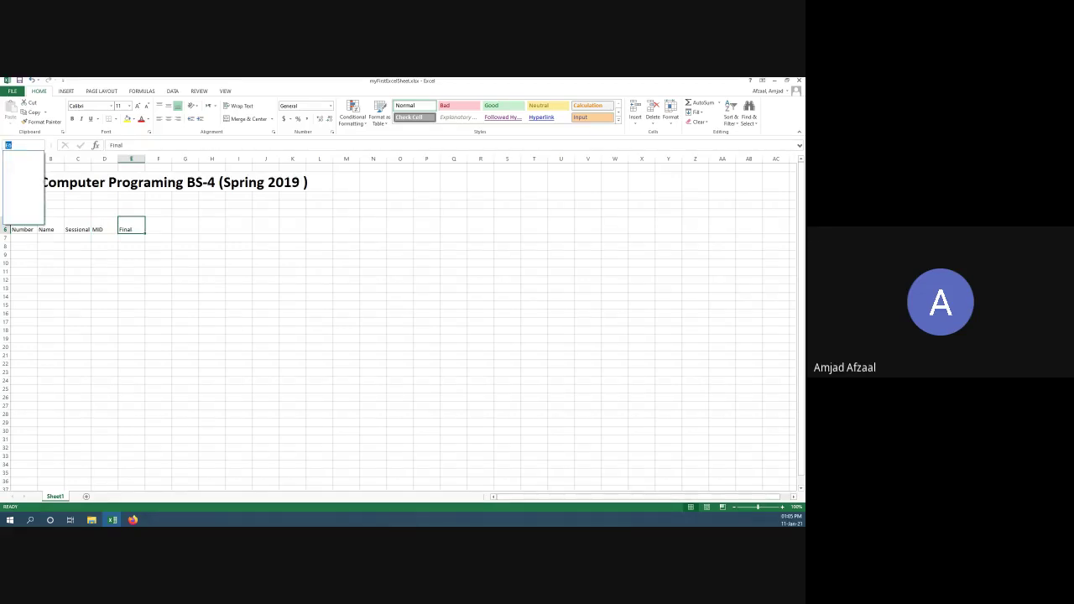
pyautogui.press('Escape')
pyautogui.click(50, 225)
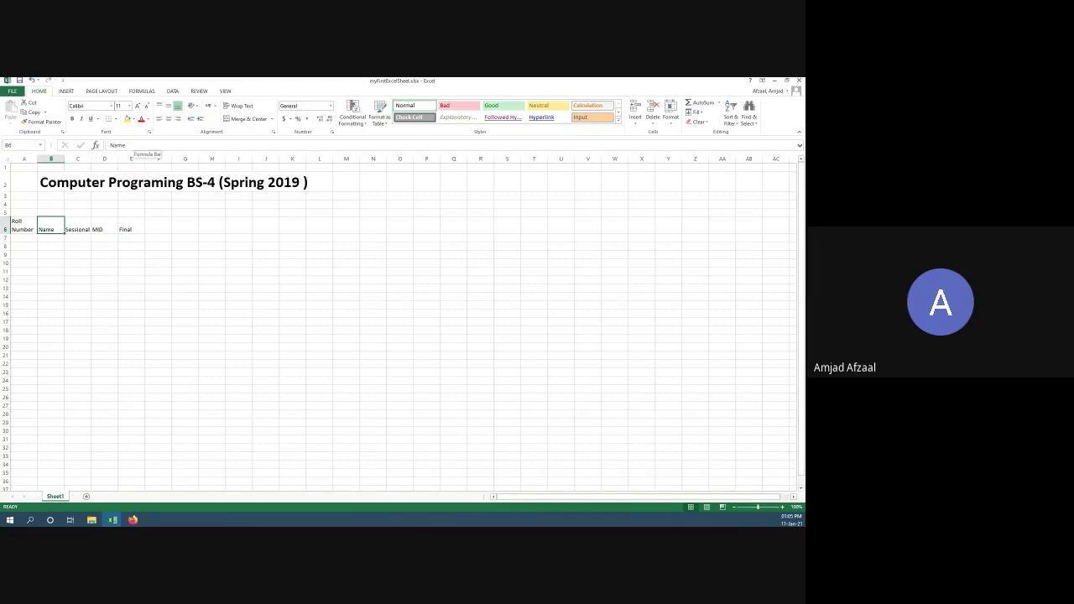
pyautogui.click(77, 225)
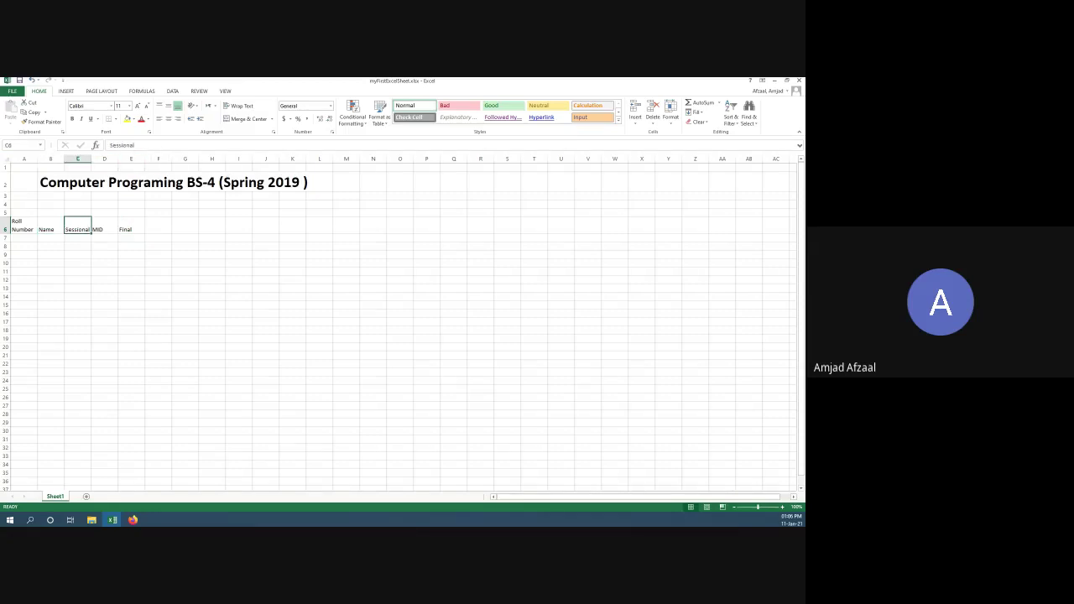
pyautogui.click(104, 225)
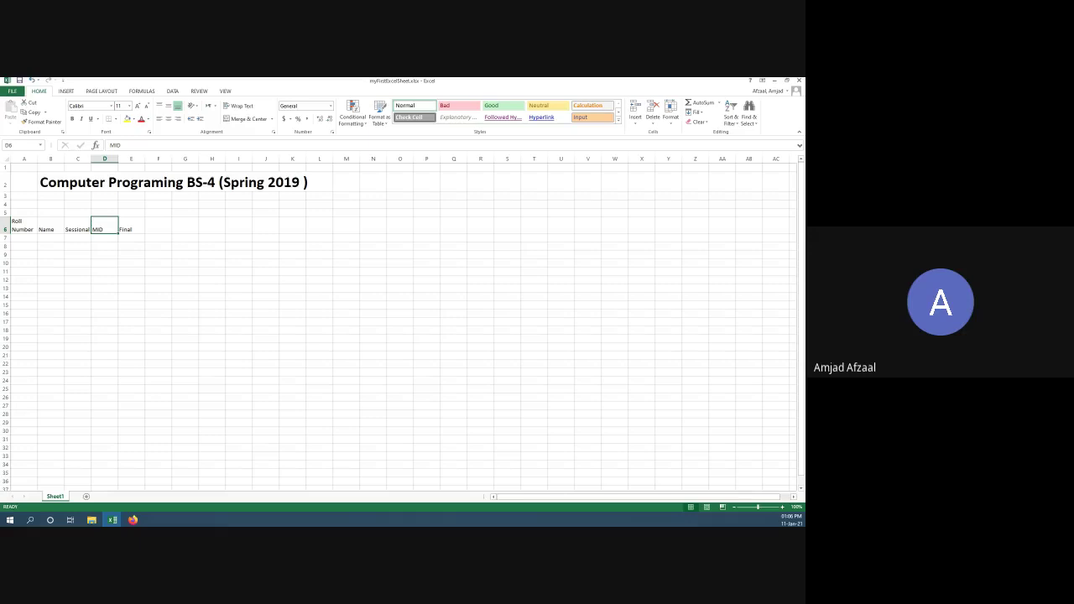
# Step: Add the maximum marks to the headings in C6:E6, making them "Sessional (25)", "MID(35)" and "Final(40)"
pyautogui.click(78, 224)
pyautogui.click(135, 145)
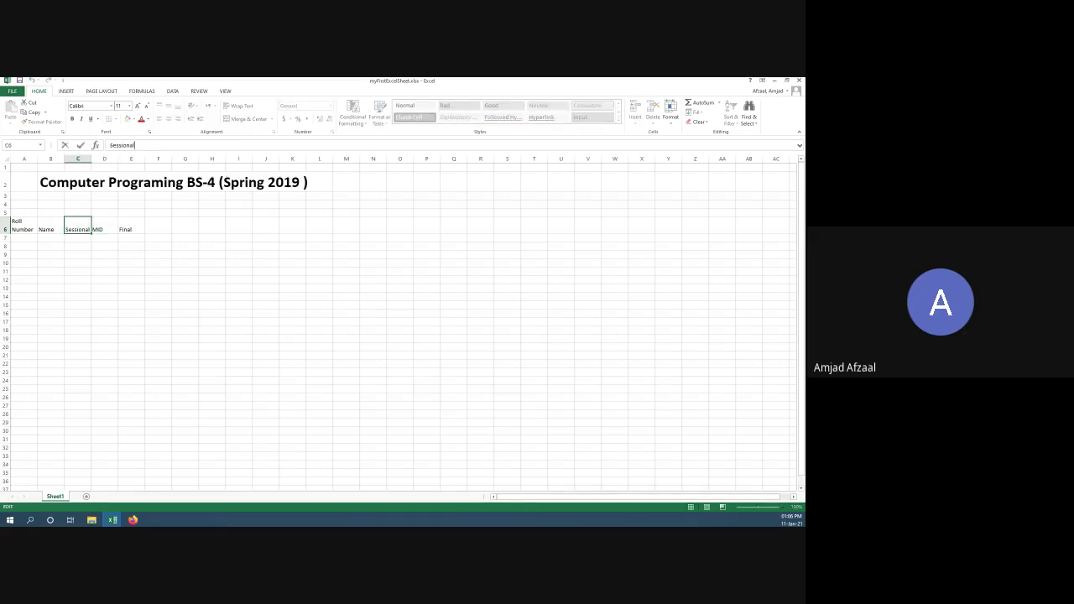
pyautogui.write('(25)')
pyautogui.hotkey('ctrl', 'Return')
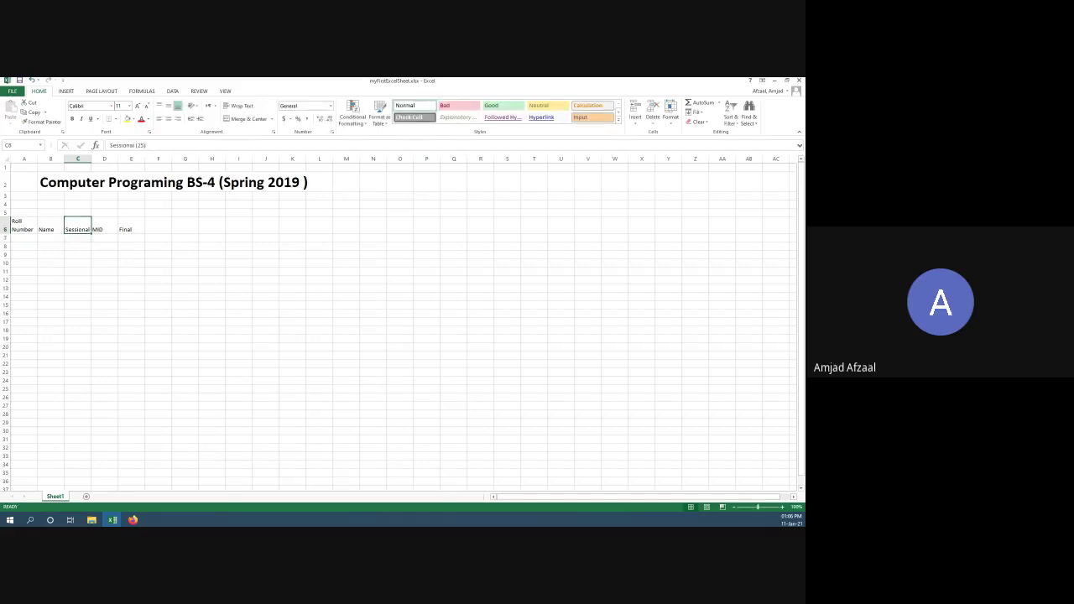
pyautogui.press('Tab')
pyautogui.click(135, 145)
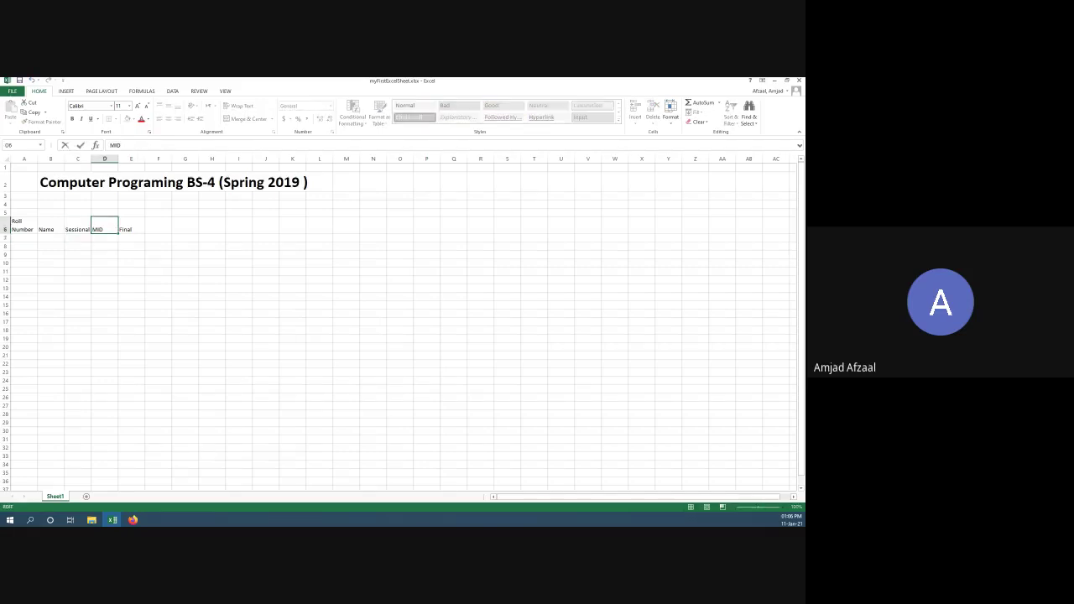
pyautogui.write('(35')
pyautogui.press('Return')
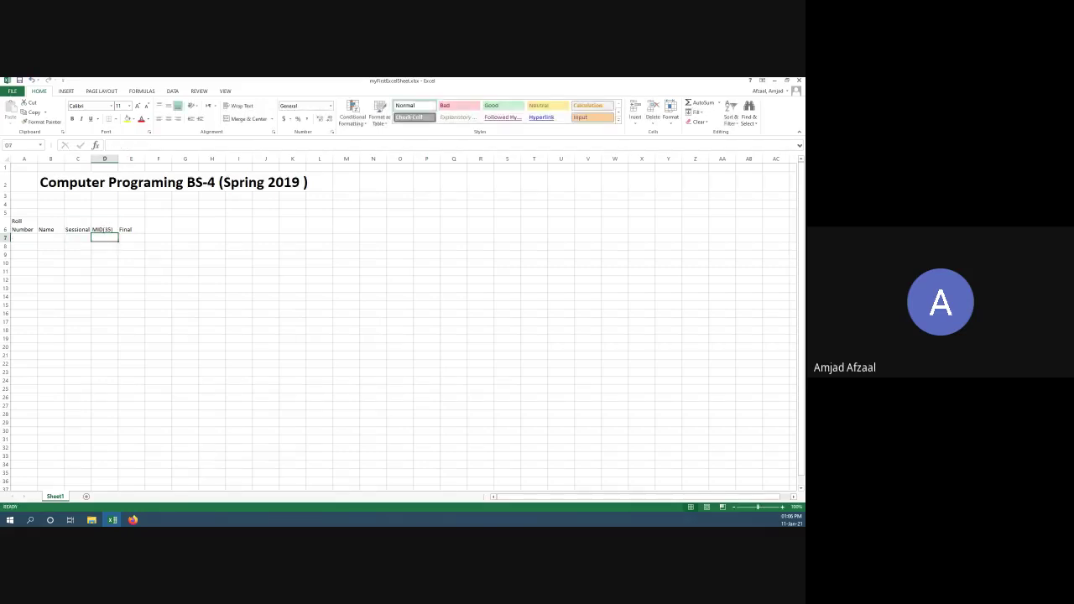
pyautogui.press('Right')
pyautogui.press('Up')
pyautogui.click(135, 145)
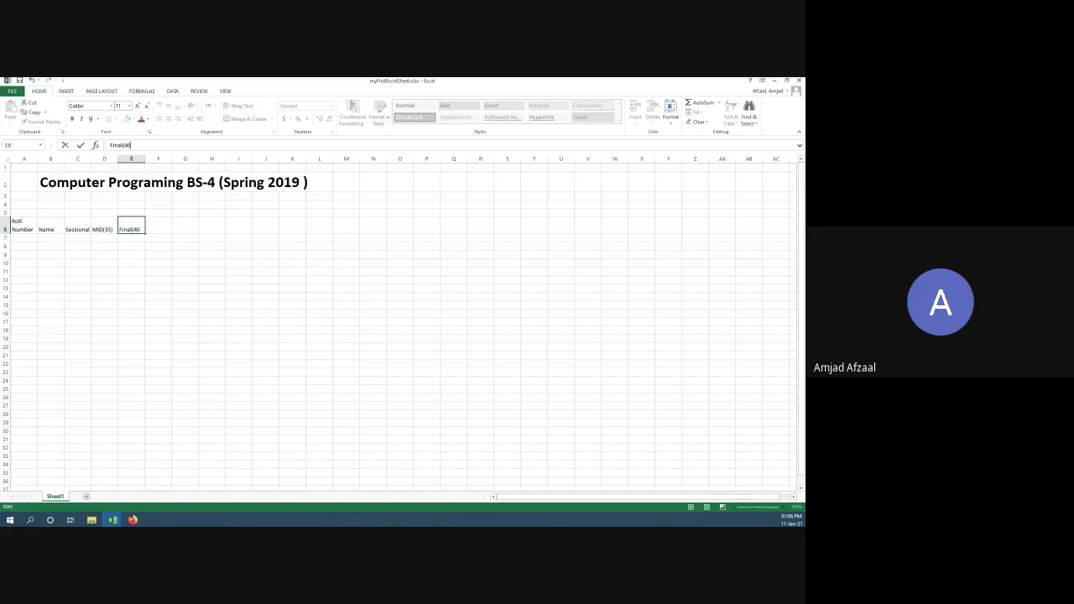
pyautogui.hotkey('ctrl', 'Return')
# Step: Widen column C to fit the full "Sessional (25)" heading
pyautogui.press('Left')
pyautogui.press('Left')
pyautogui.press('Left')
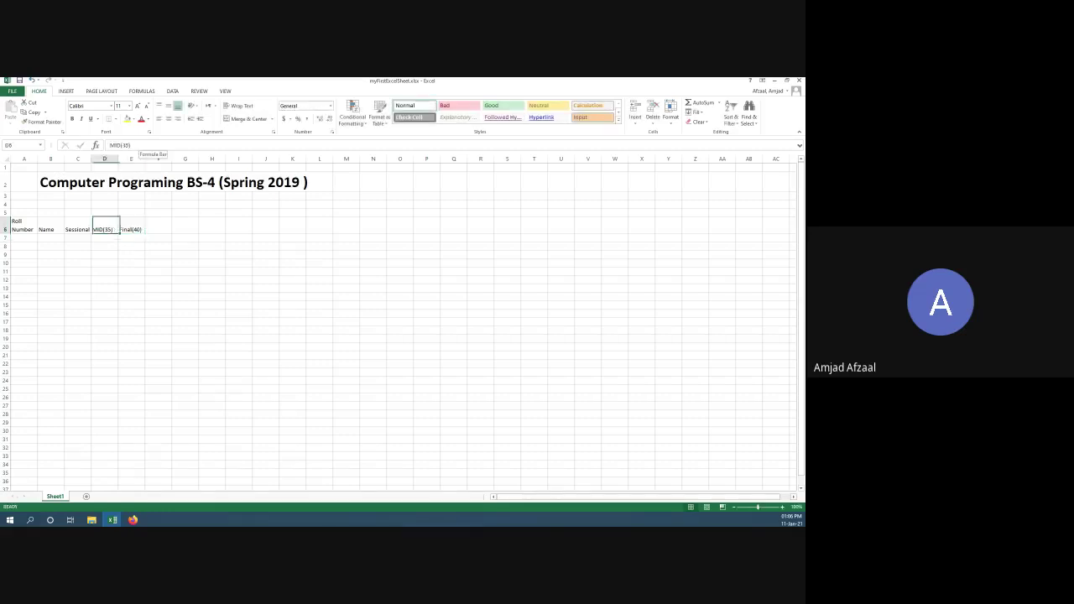
pyautogui.press('Right')
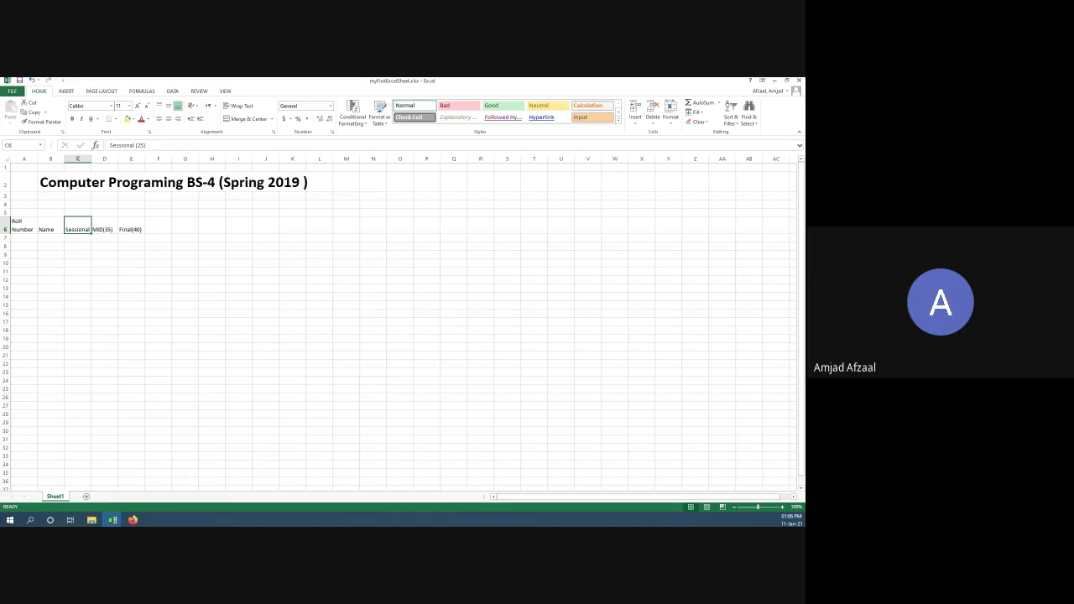
pyautogui.moveTo(91, 159)
pyautogui.mouseDown()
pyautogui.moveTo(120, 158)
pyautogui.moveTo(103, 159)
pyautogui.mouseUp()
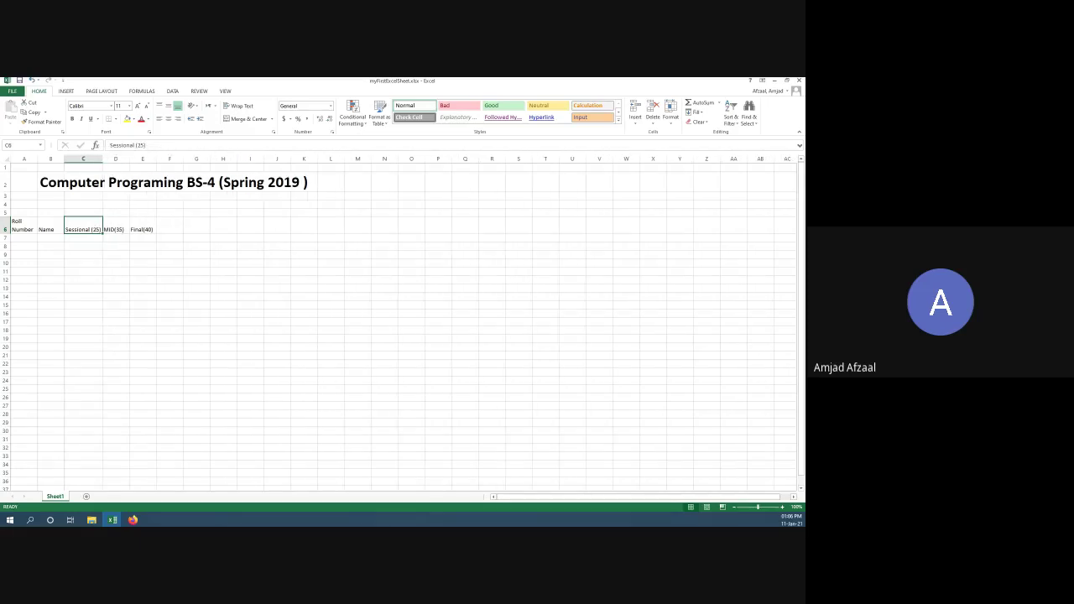
# Step: Make the column headings in A6:E6 bold
pyautogui.click(23, 225)
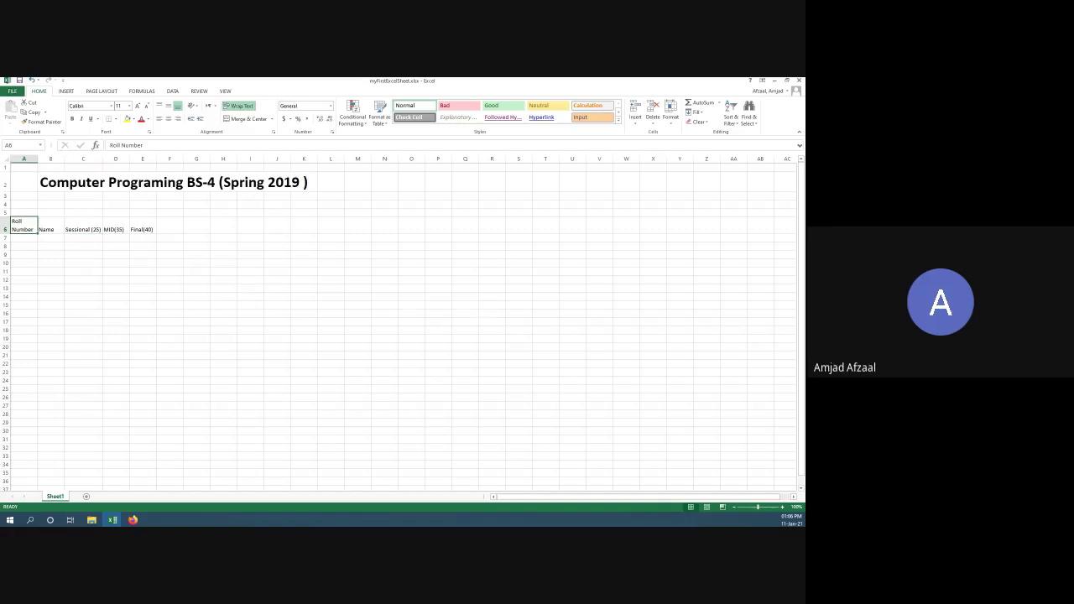
pyautogui.moveTo(25, 226); pyautogui.dragTo(153, 230)
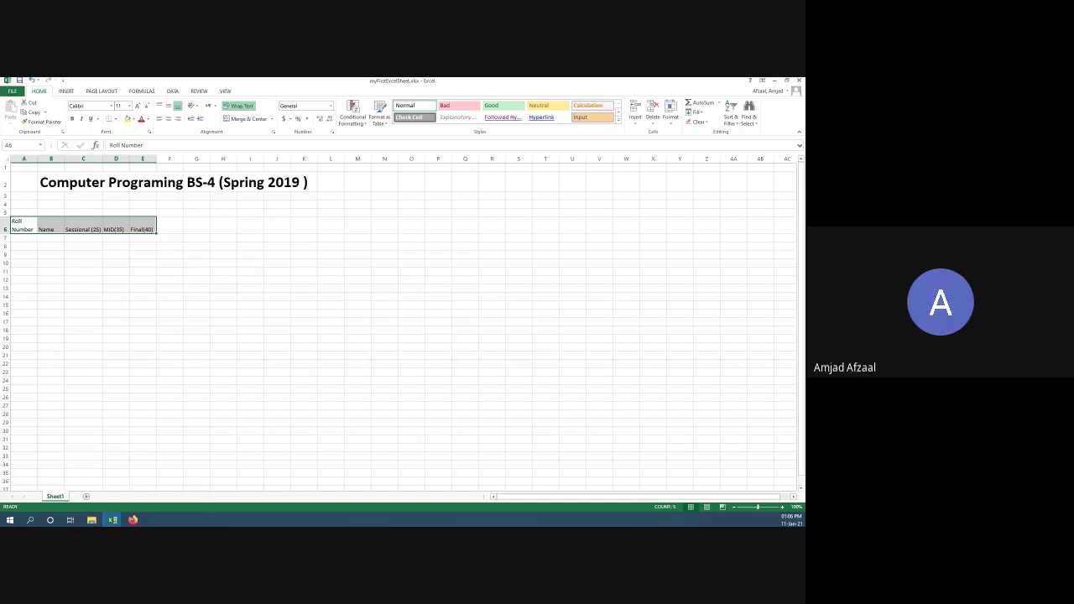
pyautogui.hotkey('ctrl', 'b')
pyautogui.click(50, 225)
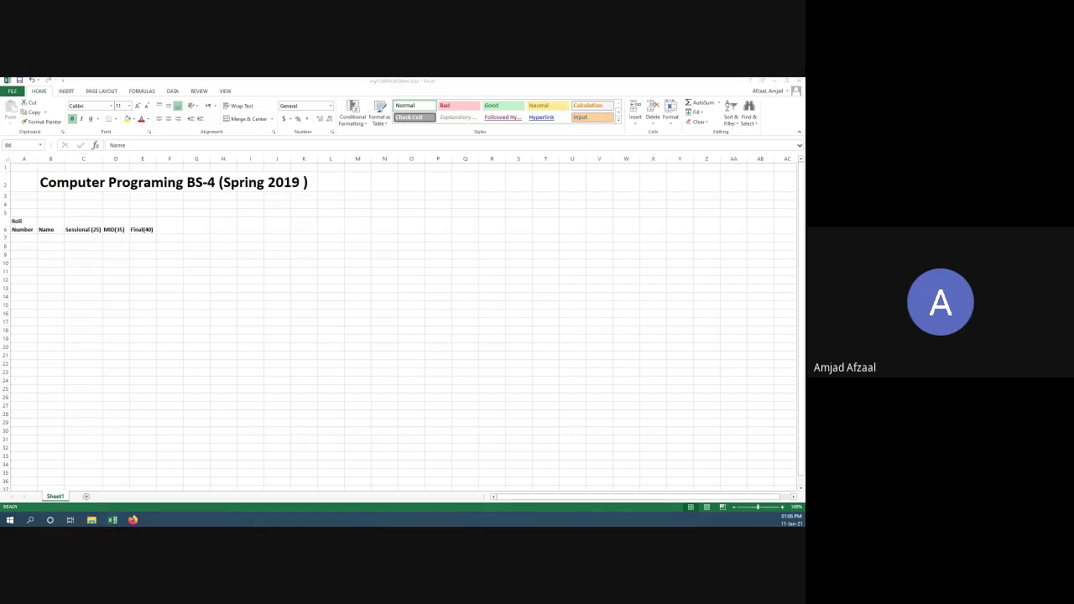
# Step: Check the header style in the reference marks sheet in the browser and fill the Excel headings A6:E6 with light gray
pyautogui.hotkey('alt', 'Tab')
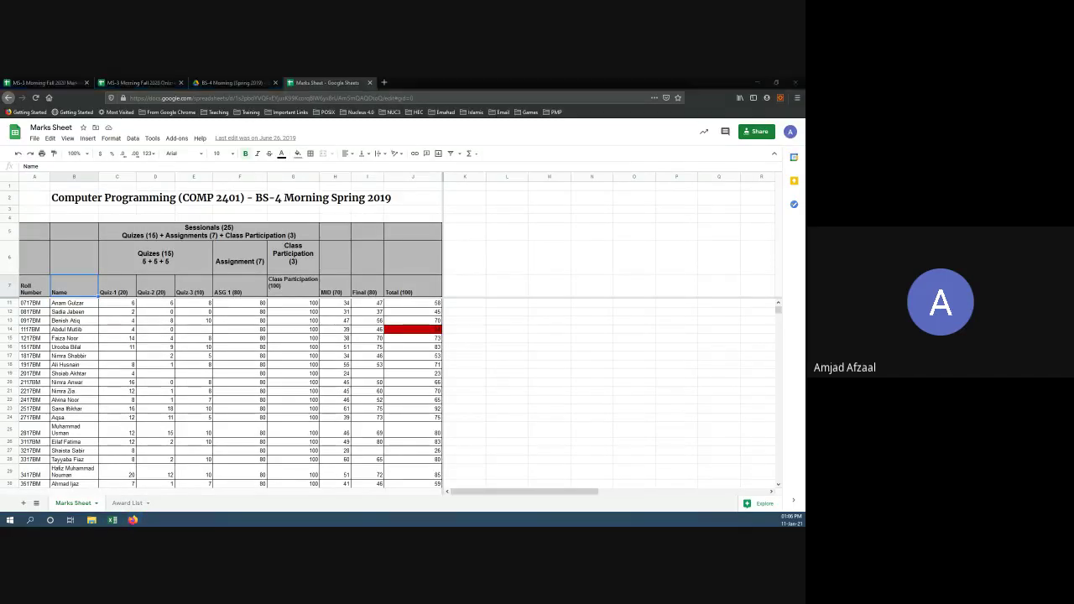
pyautogui.hotkey('alt', 'Tab')
pyautogui.click(24, 225)
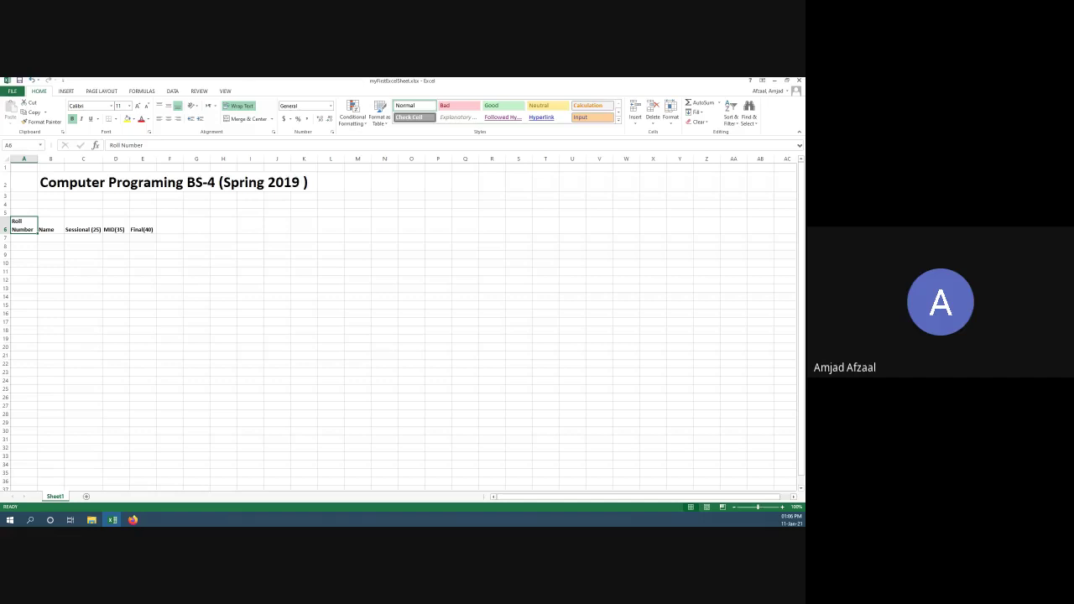
pyautogui.moveTo(24, 227); pyautogui.dragTo(144, 227)
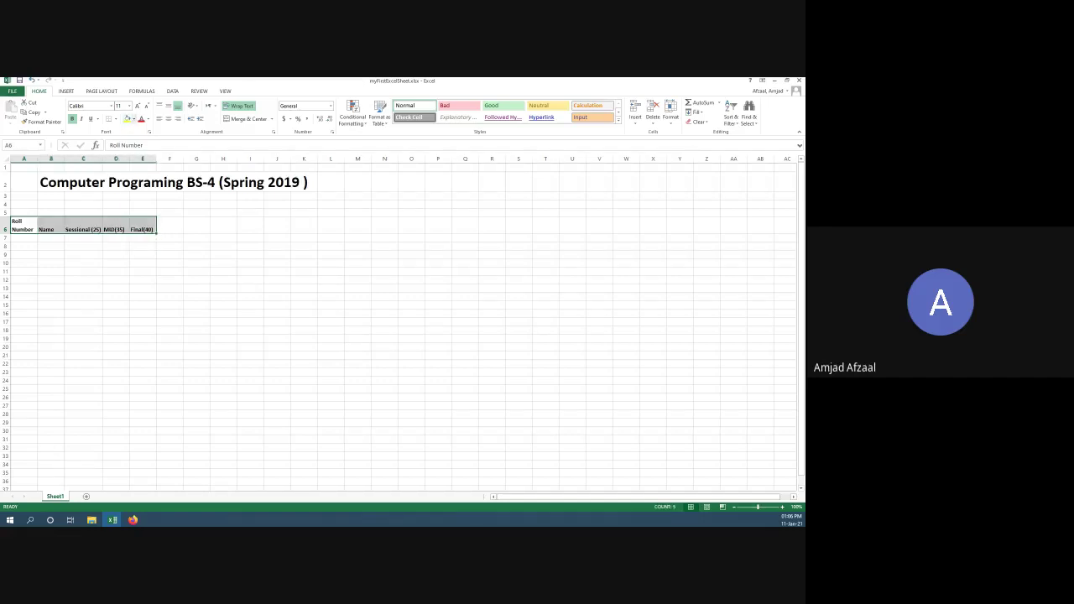
pyautogui.click(132, 119)
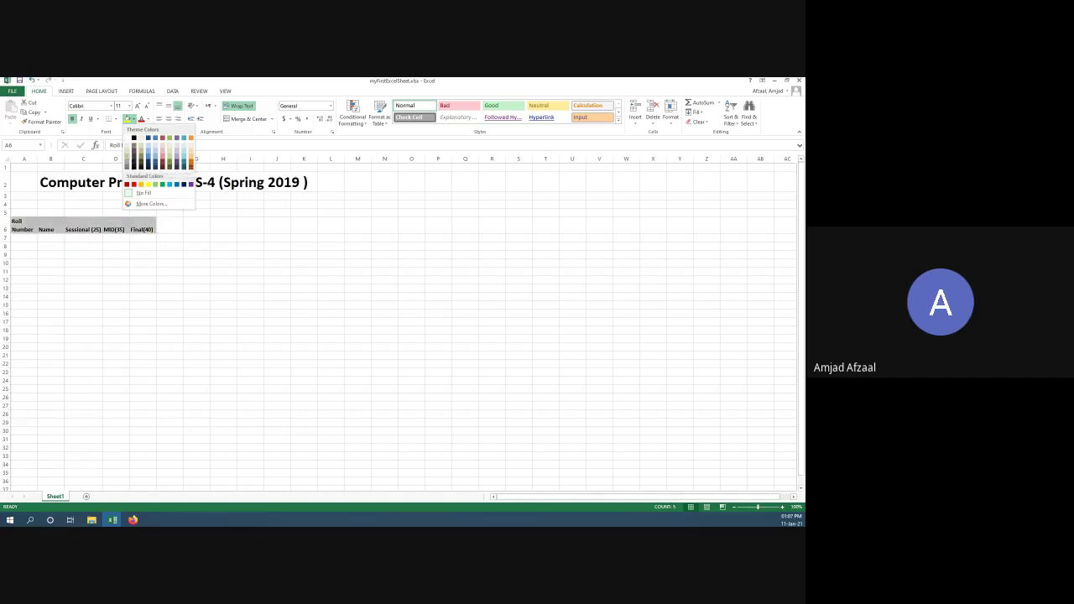
pyautogui.click(126, 156)
pyautogui.click(24, 225)
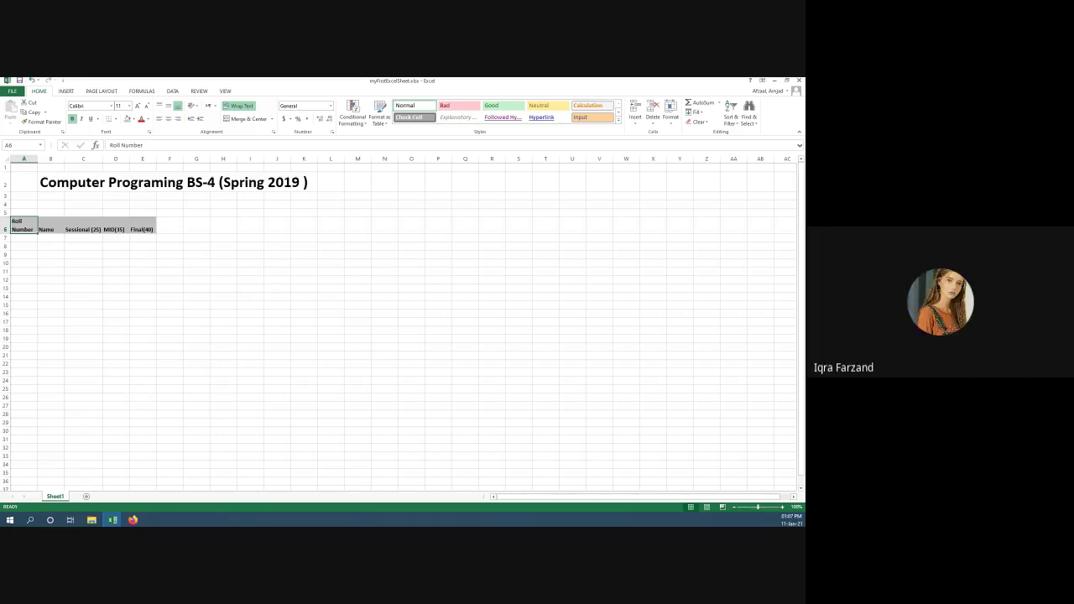
# Step: Set the font size of the headings in A6:E6 to 16
pyautogui.click(23, 238)
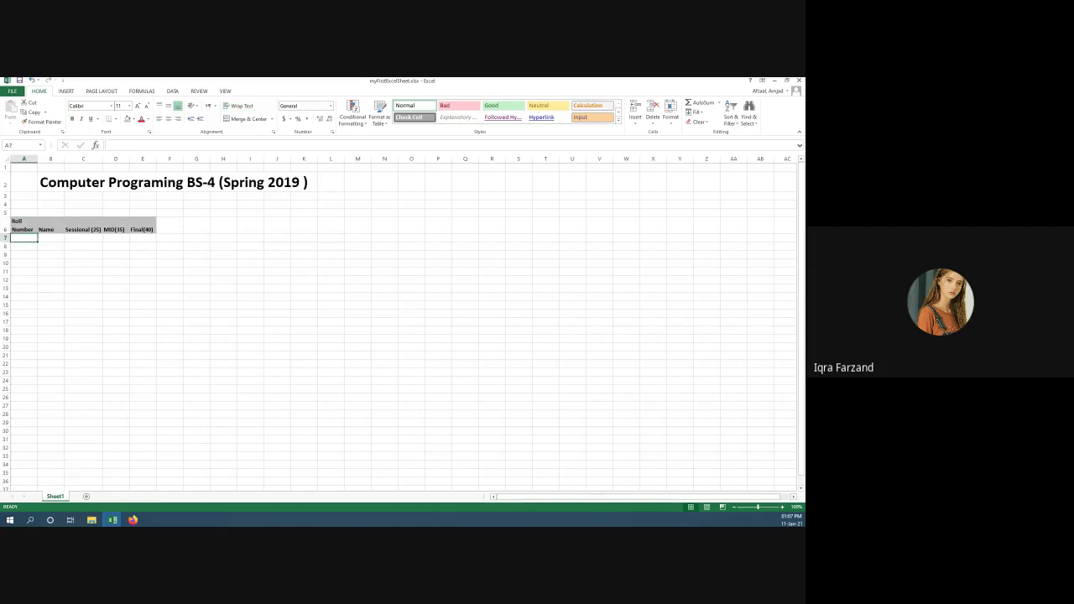
pyautogui.click(24, 225)
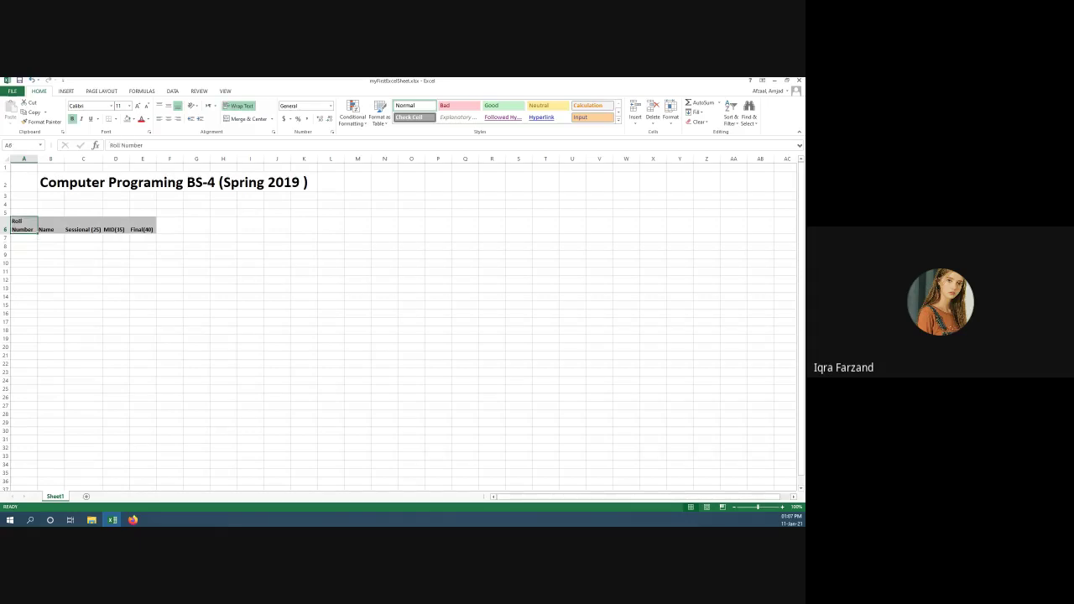
pyautogui.moveTo(24, 227); pyautogui.dragTo(145, 228)
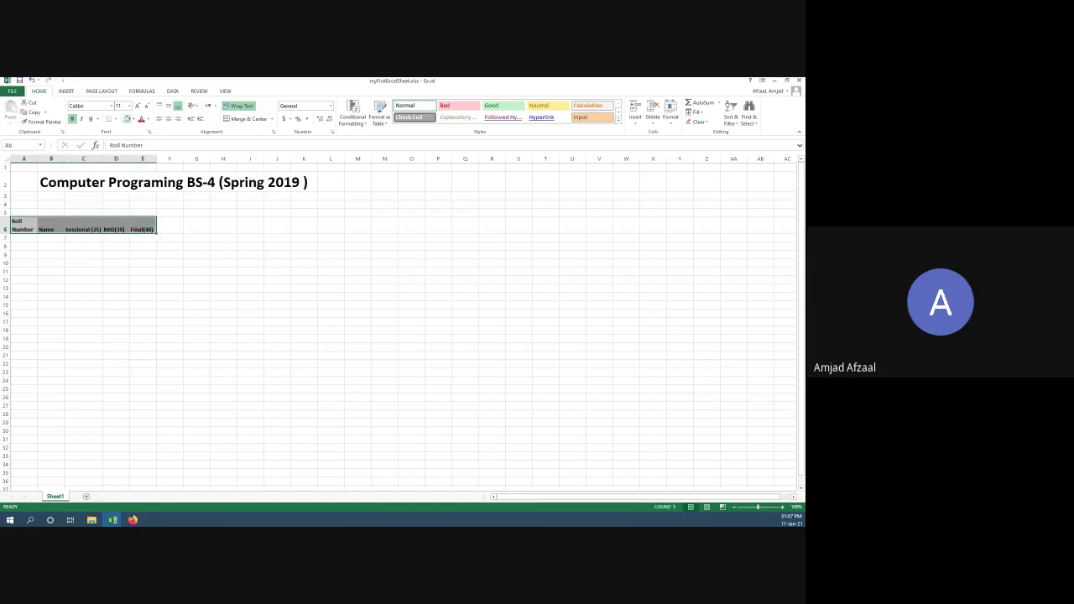
pyautogui.click(129, 106)
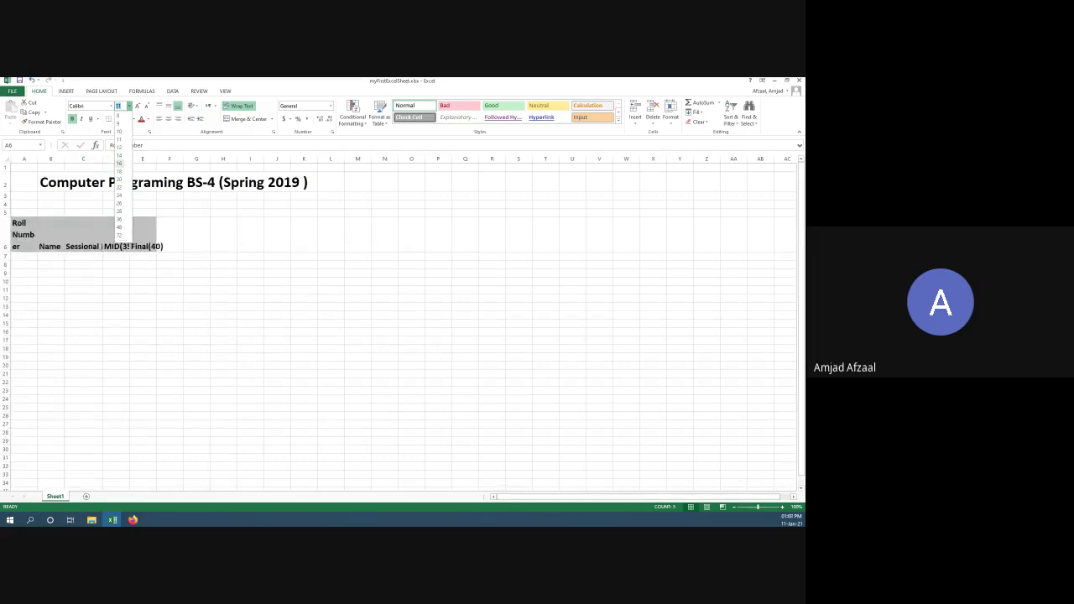
pyautogui.click(119, 164)
pyautogui.click(50, 234)
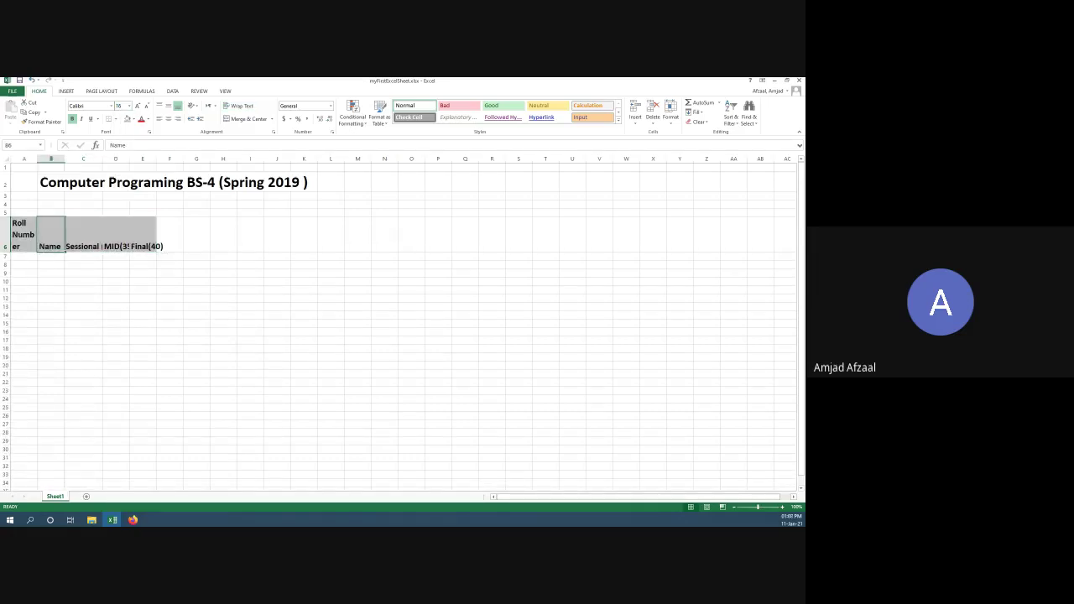
# Step: Widen columns A to E to fit the enlarged headings, giving Name extra width, and auto-fit the height of row 6
pyautogui.moveTo(37, 158); pyautogui.dragTo(274, 159)
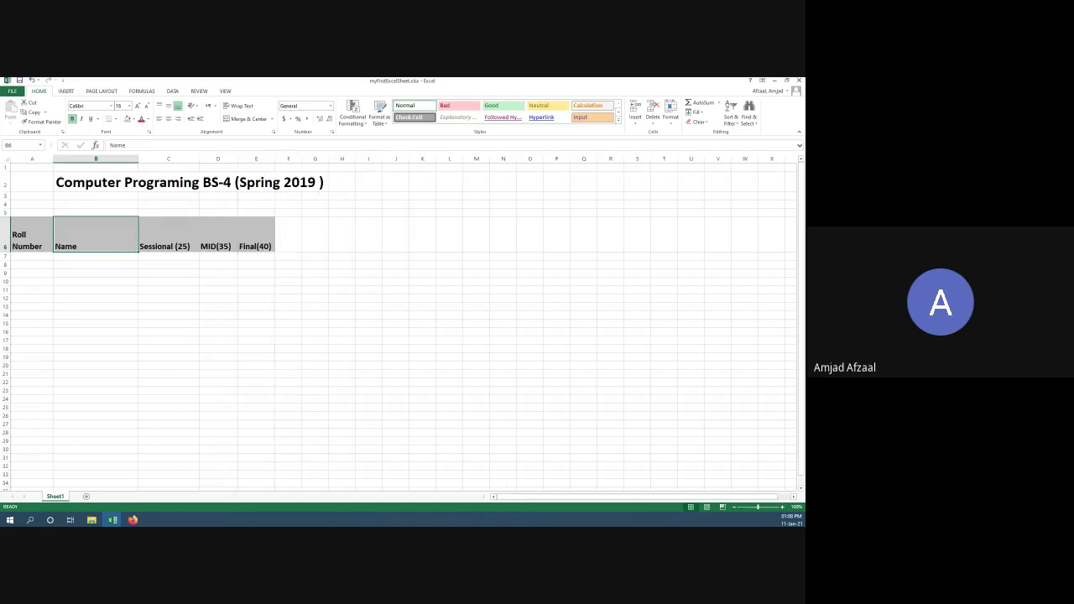
pyautogui.moveTo(199, 158); pyautogui.dragTo(192, 158)
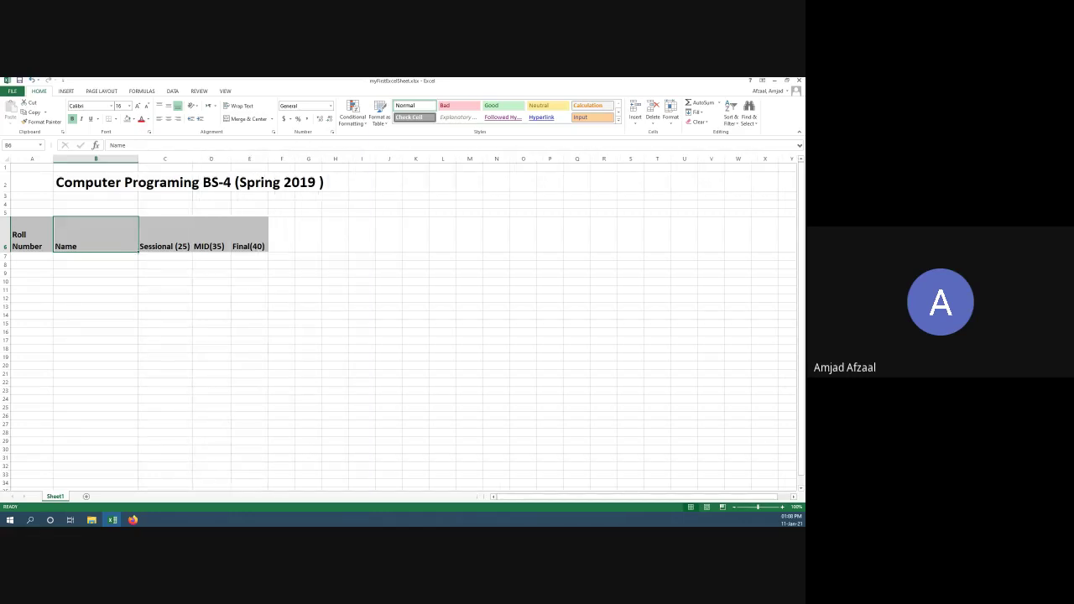
pyautogui.click(32, 234)
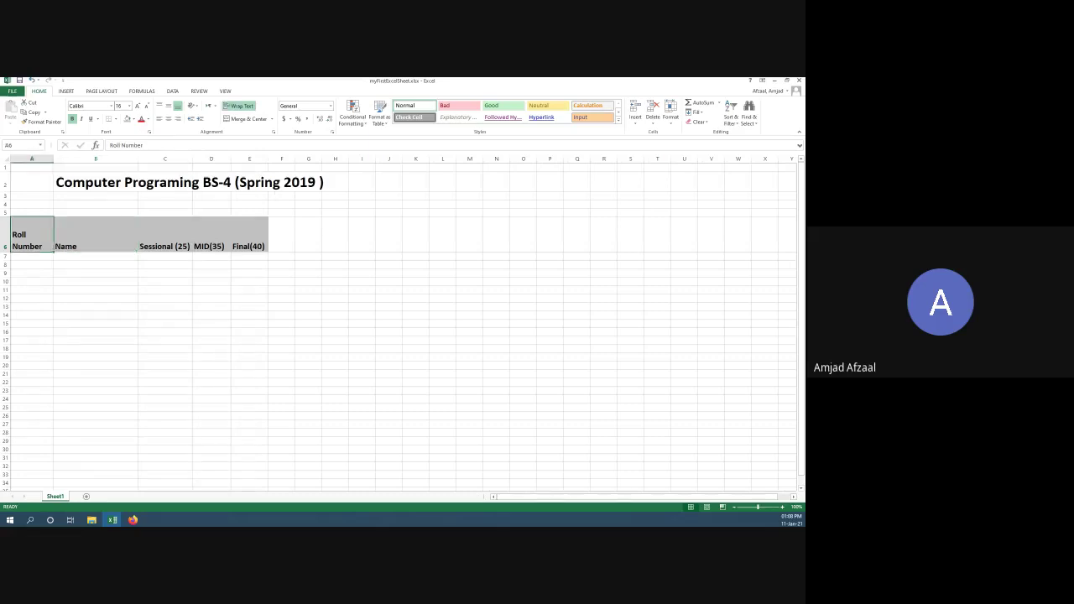
pyautogui.moveTo(31, 240); pyautogui.dragTo(239, 256)
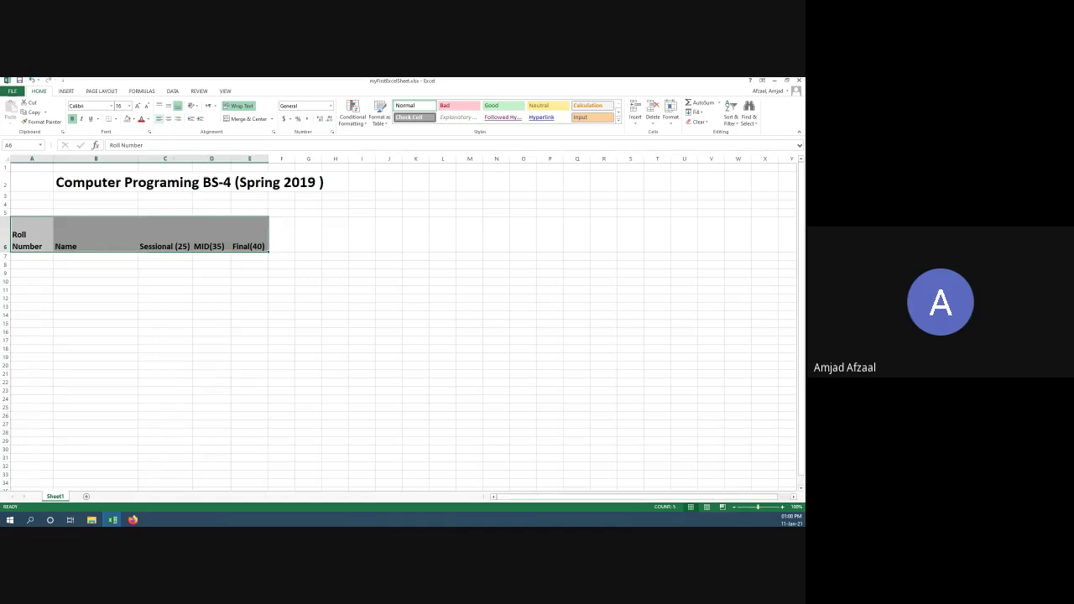
pyautogui.doubleClick(5, 252)
# Step: Try center and right alignment on the headings in A6:E6, finishing with left alignment
pyautogui.click(168, 118)
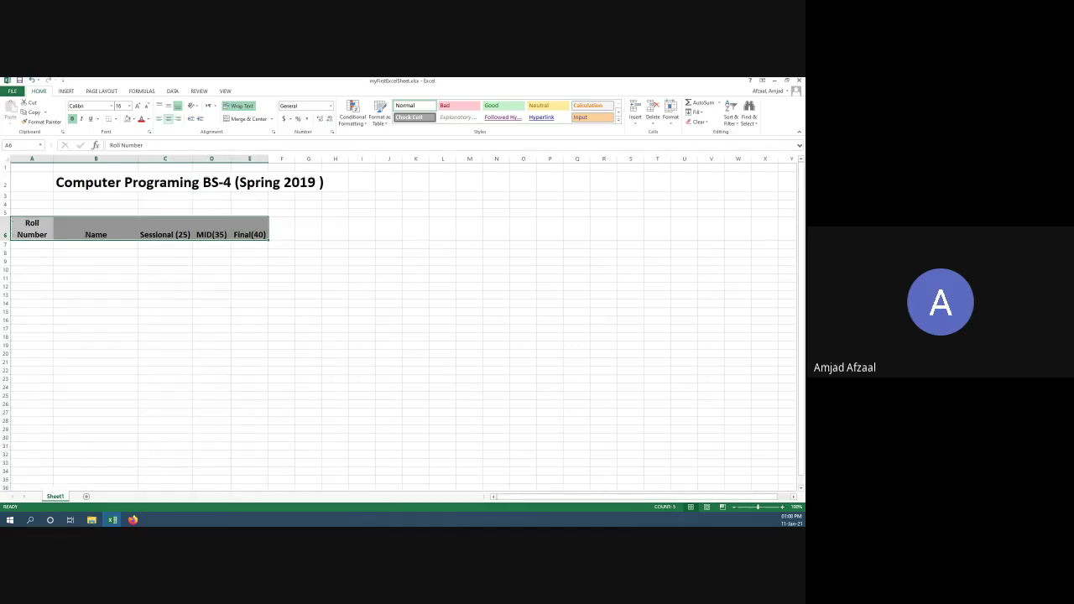
pyautogui.click(178, 118)
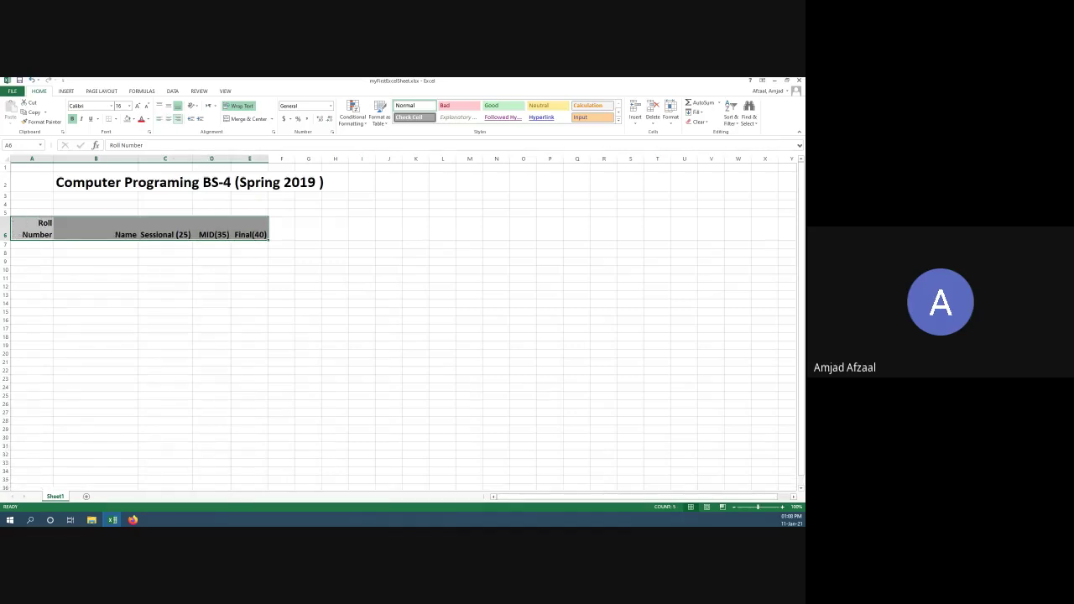
pyautogui.click(160, 118)
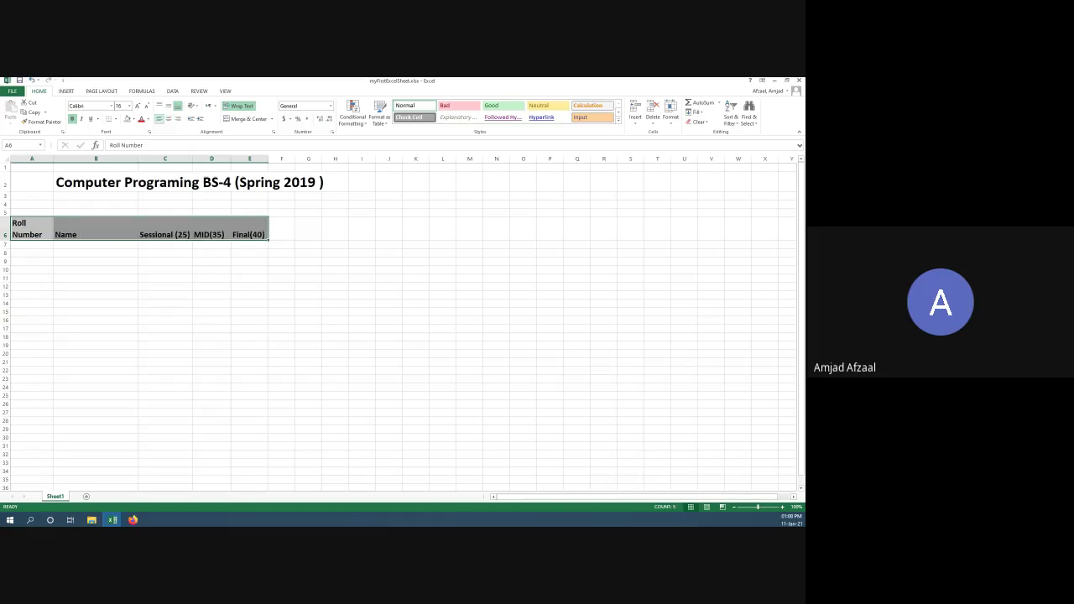
pyautogui.click(32, 244)
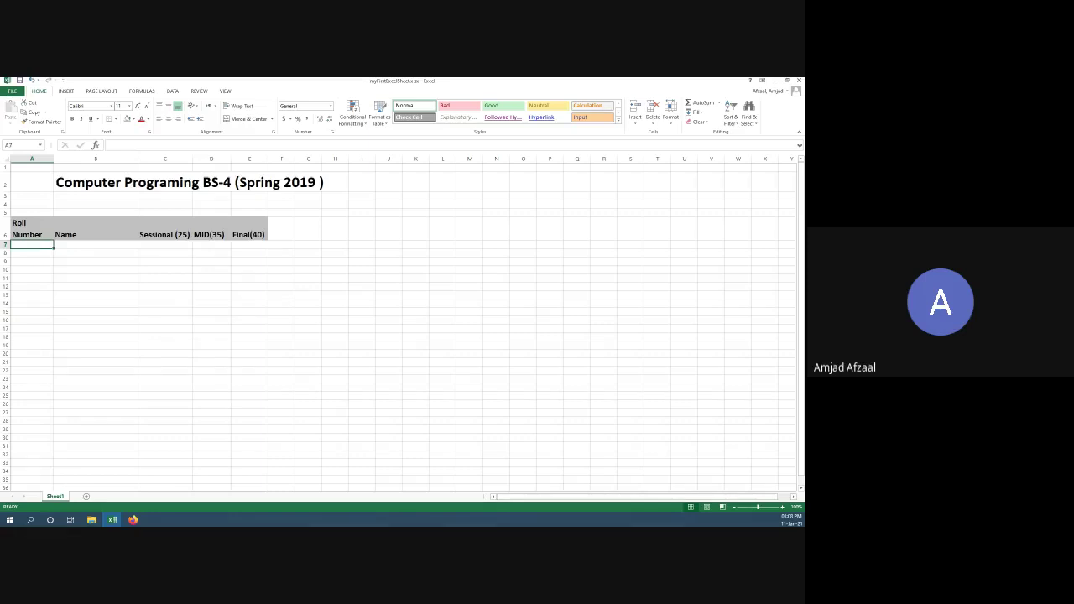
pyautogui.click(32, 252)
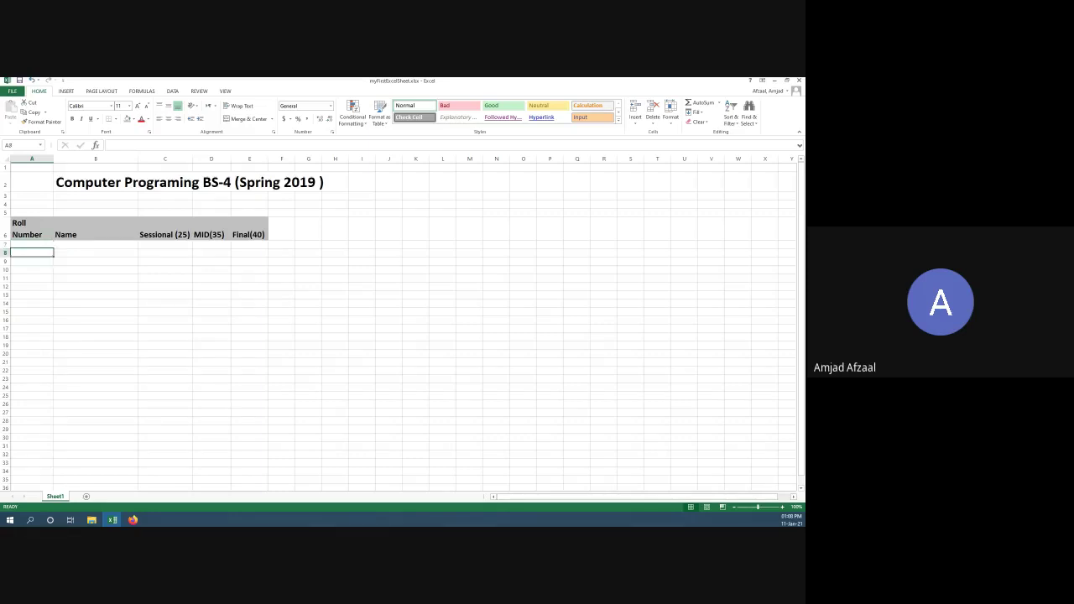
pyautogui.click(32, 244)
pyautogui.click(32, 253)
pyautogui.click(32, 244)
pyautogui.press('Right')
pyautogui.press('Down')
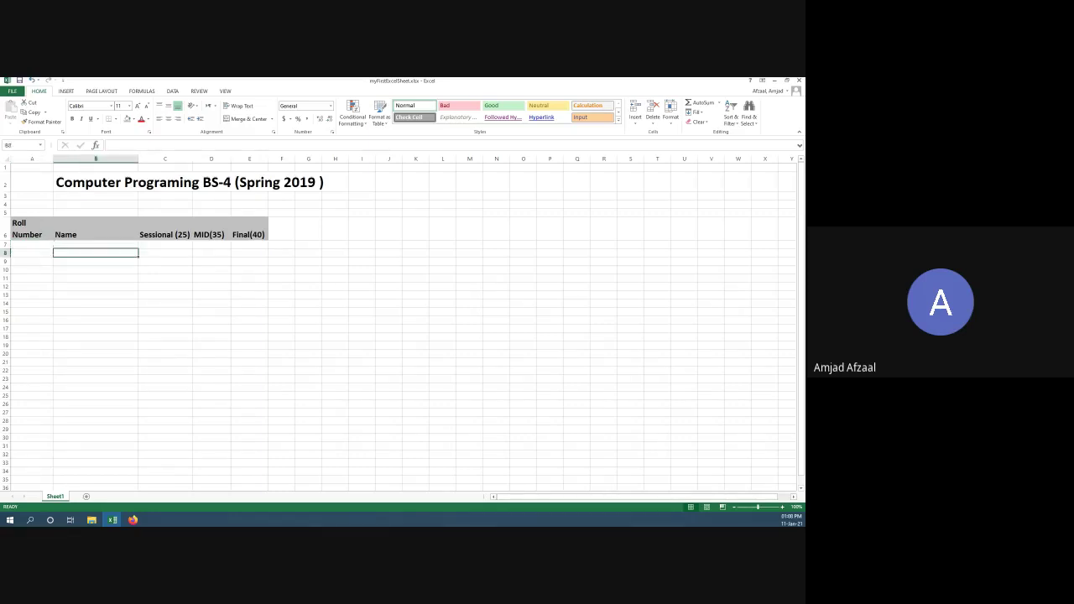
pyautogui.press('Left')
pyautogui.press('Up')
pyautogui.press('Right')
pyautogui.press('Left')
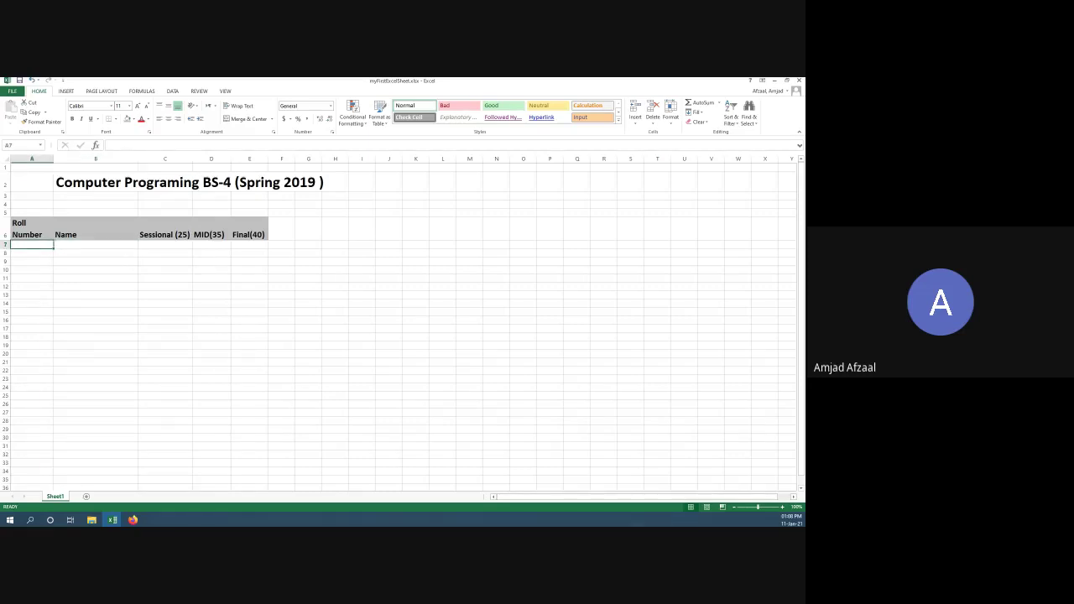
# Step: Switch to the browser and examine the roll number and name cells of the first student in the MS-3 Morning Fall 2020 marks sheet
pyautogui.hotkey('alt', 'Tab')
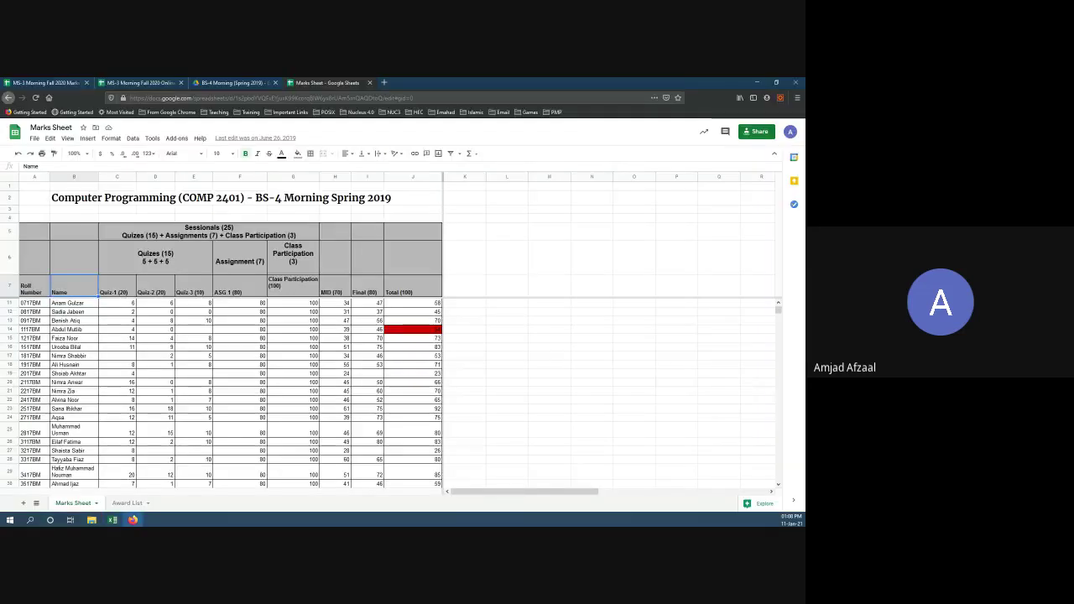
pyautogui.click(46, 82)
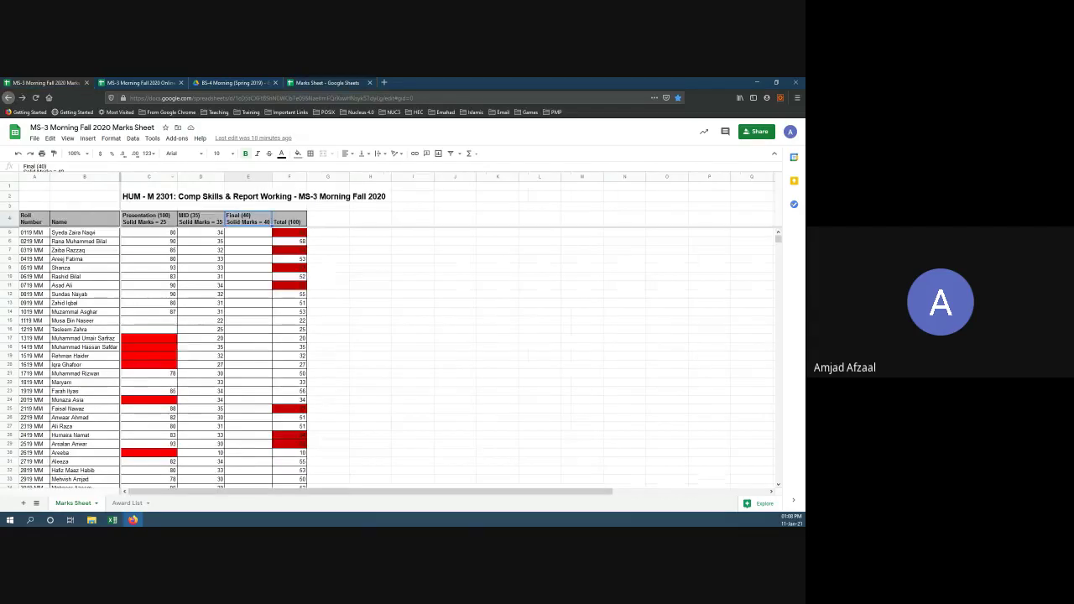
pyautogui.click(33, 233)
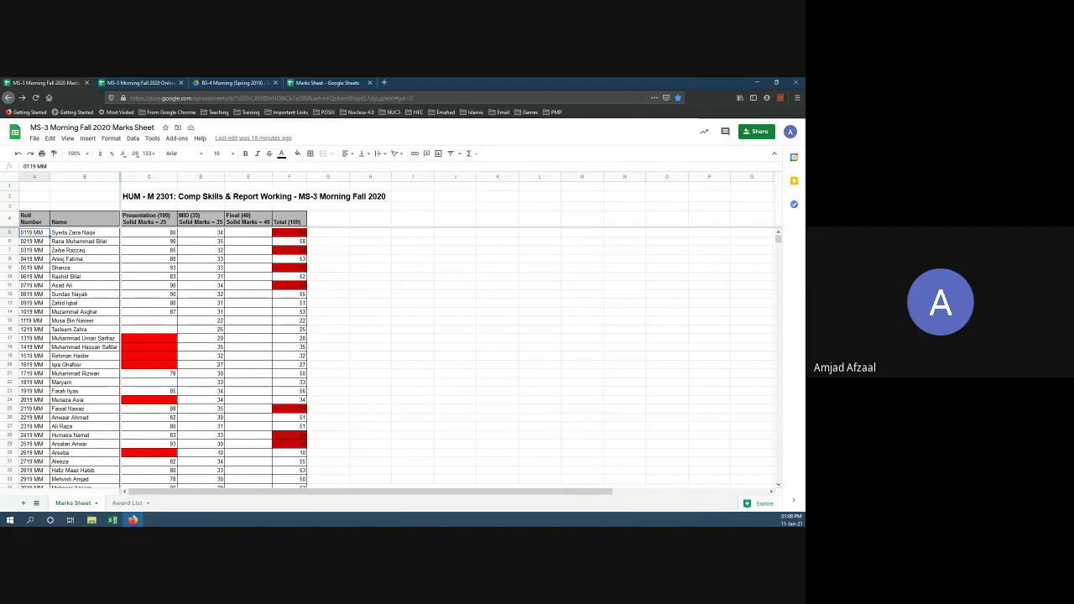
pyautogui.hotkey('shift', 'Right')
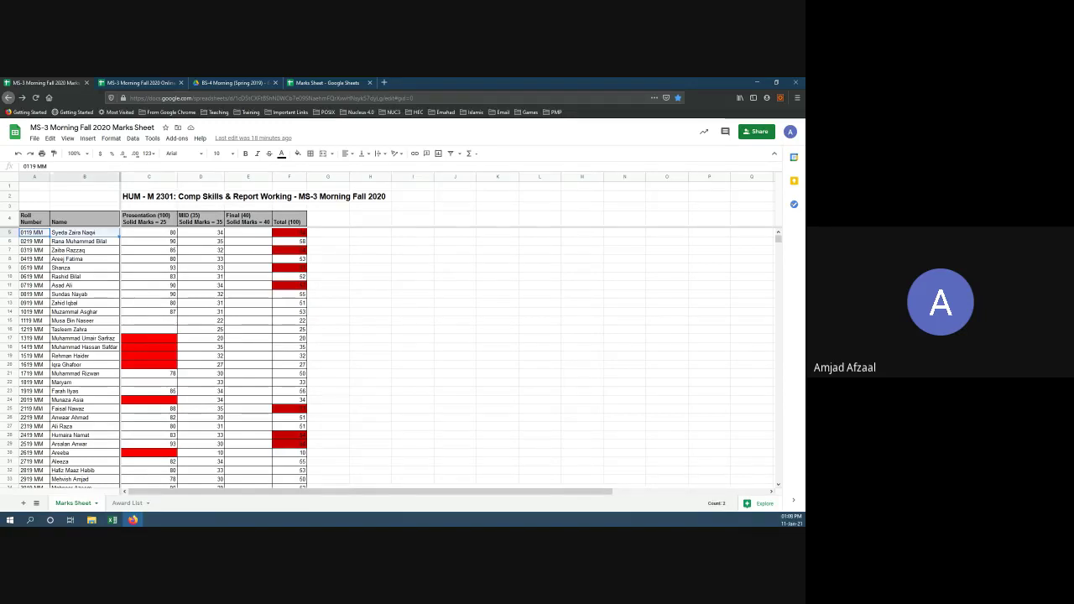
pyautogui.hotkey('alt', 'Tab')
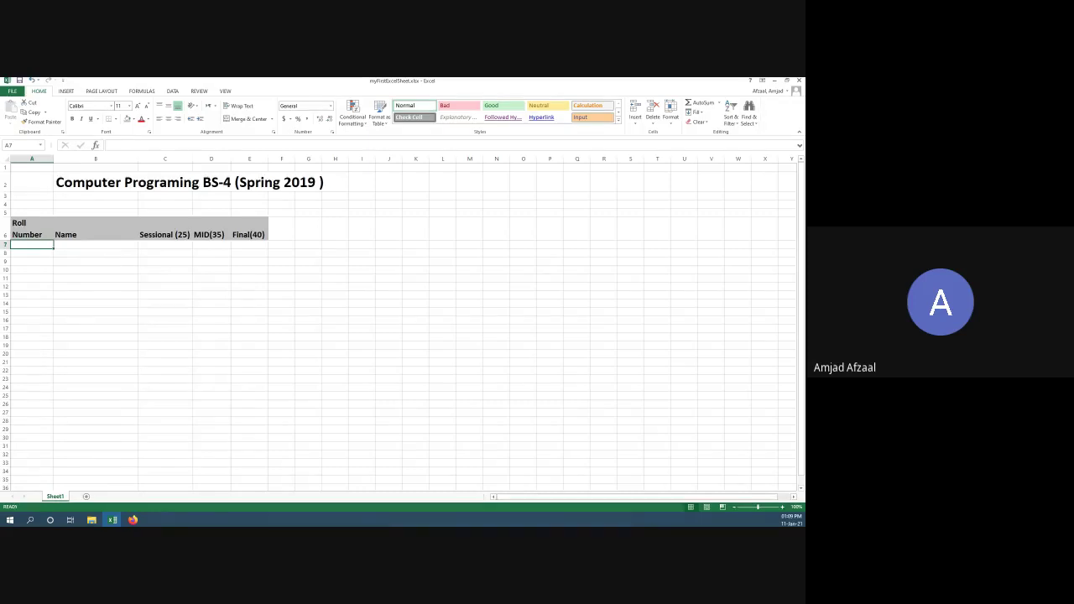
# Step: Examine the heading layout of the Computer Programming BS-4 marks sheet in the browser and compare it with the Roll Number and Name headings in Excel
pyautogui.hotkey('alt', 'Tab')
pyautogui.click(327, 82)
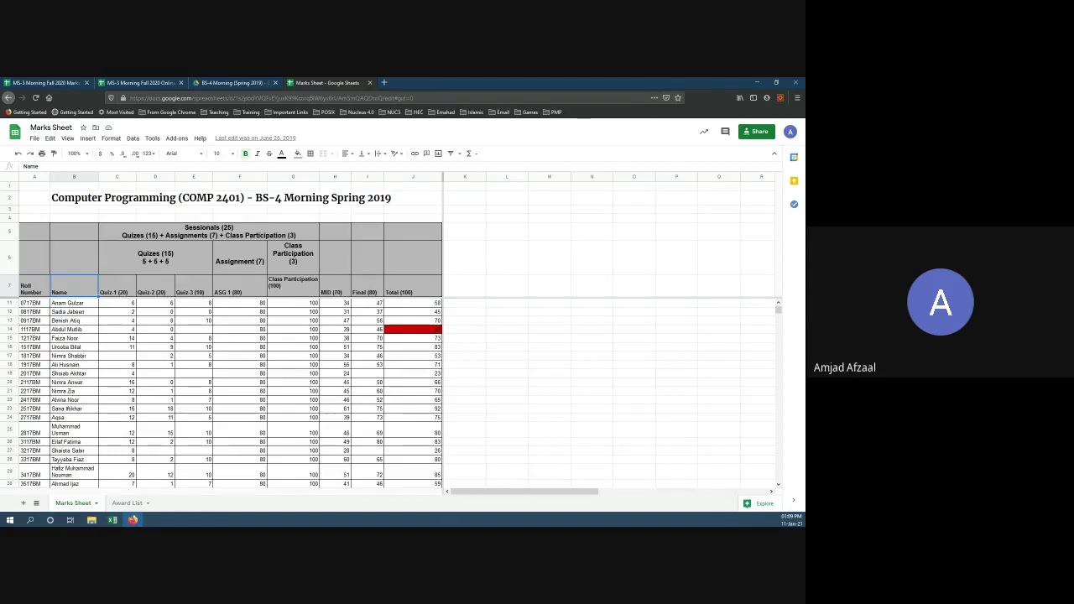
pyautogui.click(549, 329)
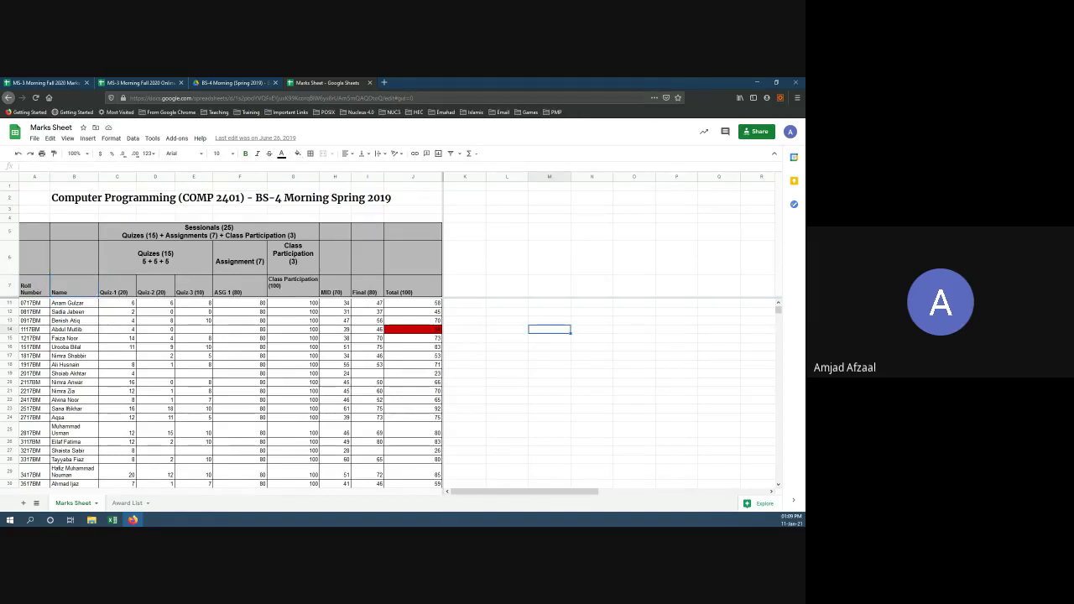
pyautogui.click(548, 311)
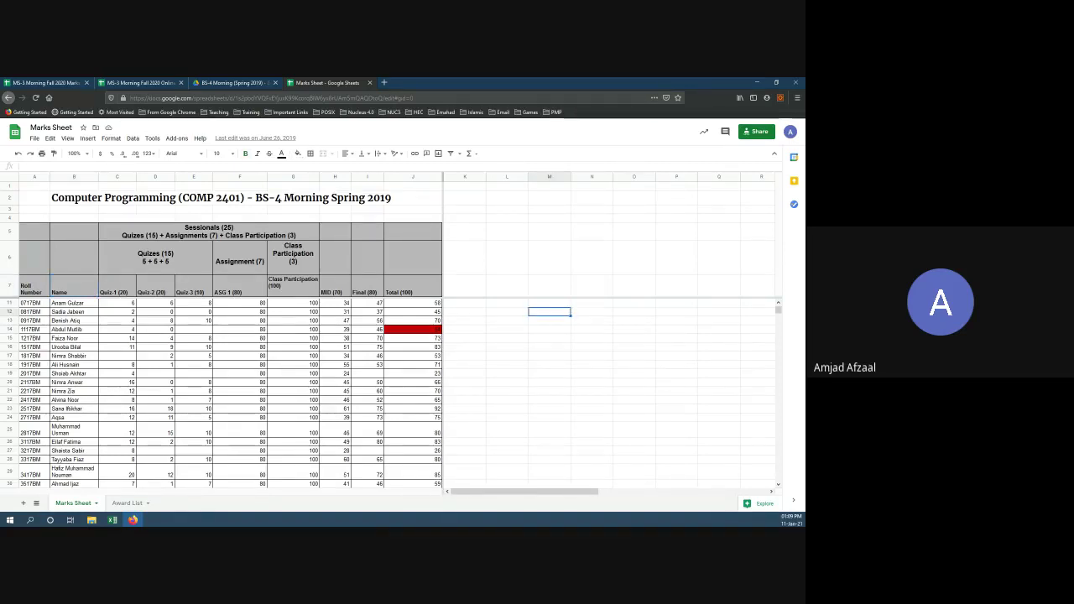
pyautogui.click(366, 257)
pyautogui.hotkey('alt', 'Tab')
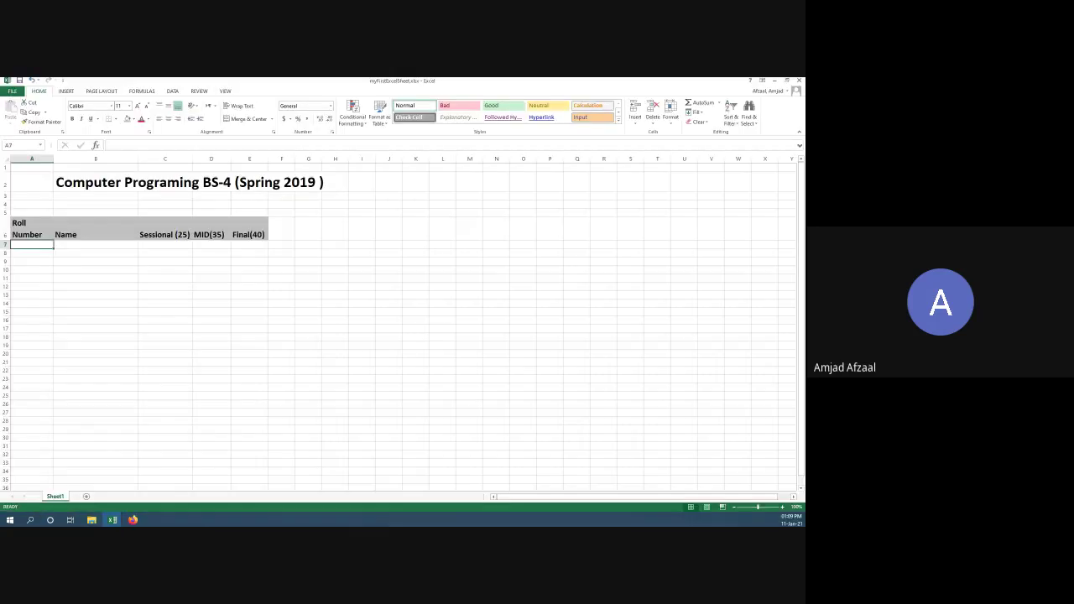
pyautogui.click(32, 228)
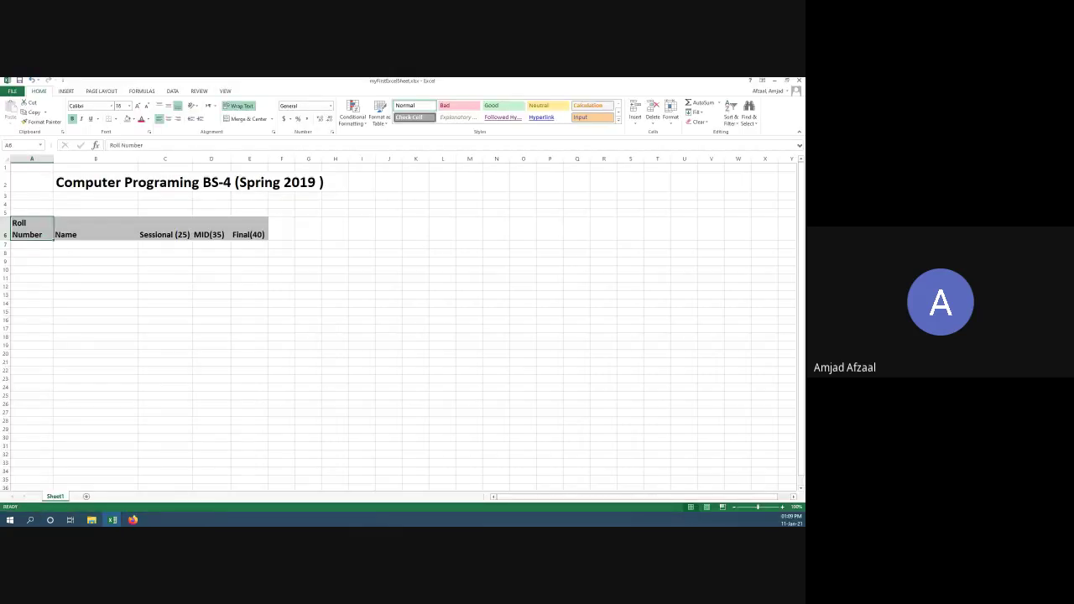
pyautogui.click(96, 228)
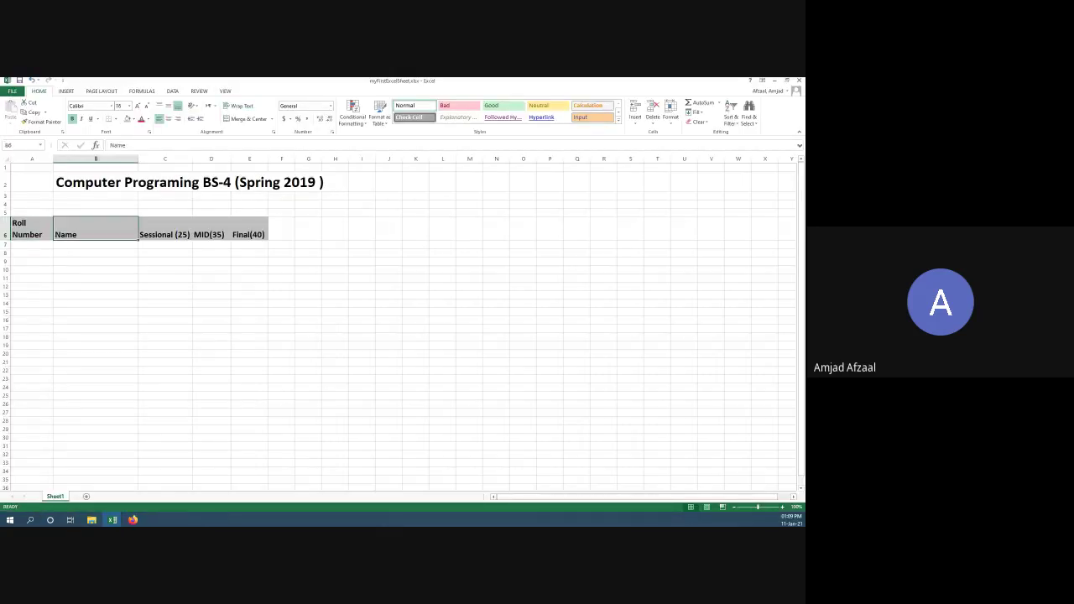
pyautogui.click(96, 277)
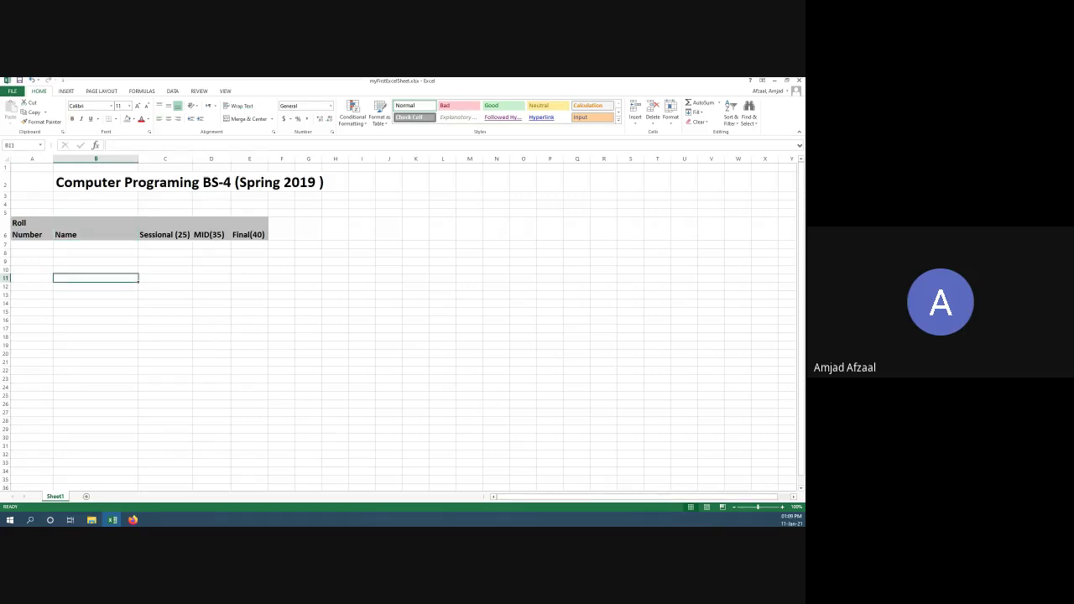
# Step: Apply a bottom border to the header row cells from Roll Number to Final(40)
pyautogui.click(96, 228)
pyautogui.click(32, 228)
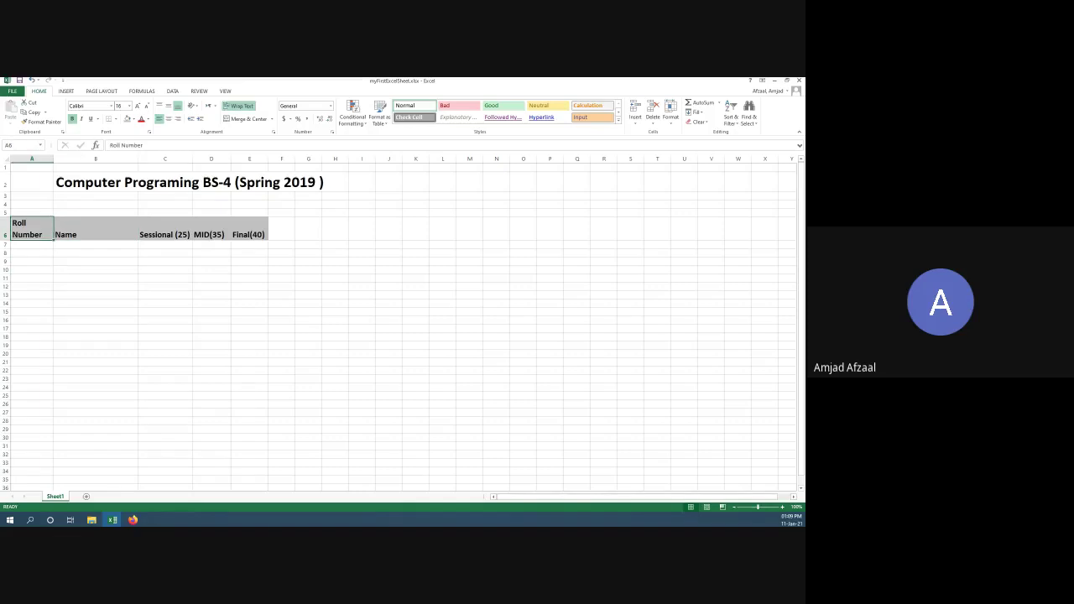
pyautogui.click(96, 244)
pyautogui.click(32, 228)
pyautogui.moveTo(32, 228); pyautogui.dragTo(249, 234)
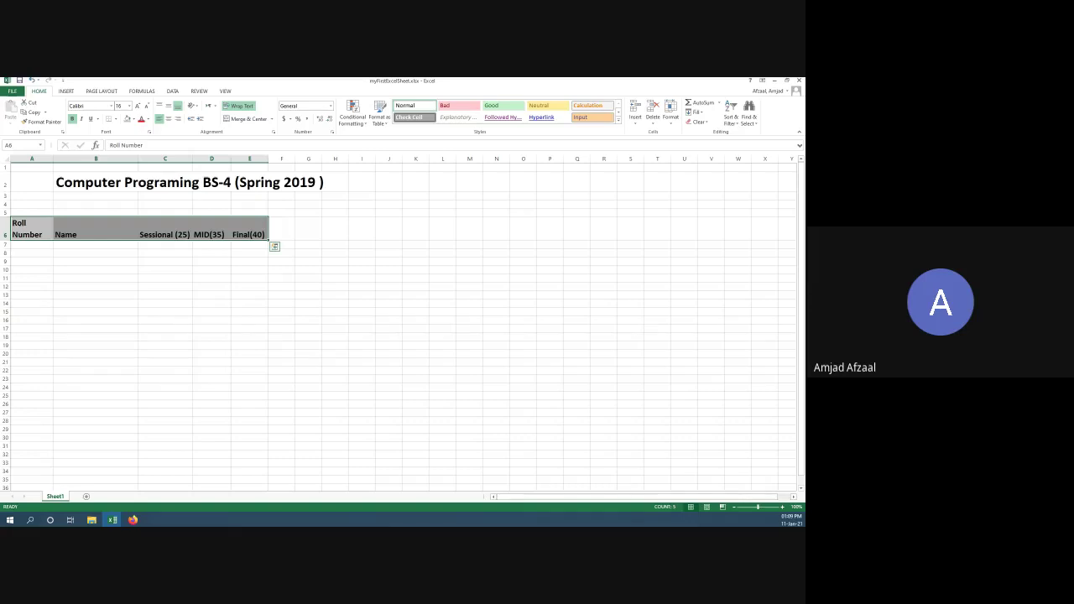
pyautogui.click(274, 246)
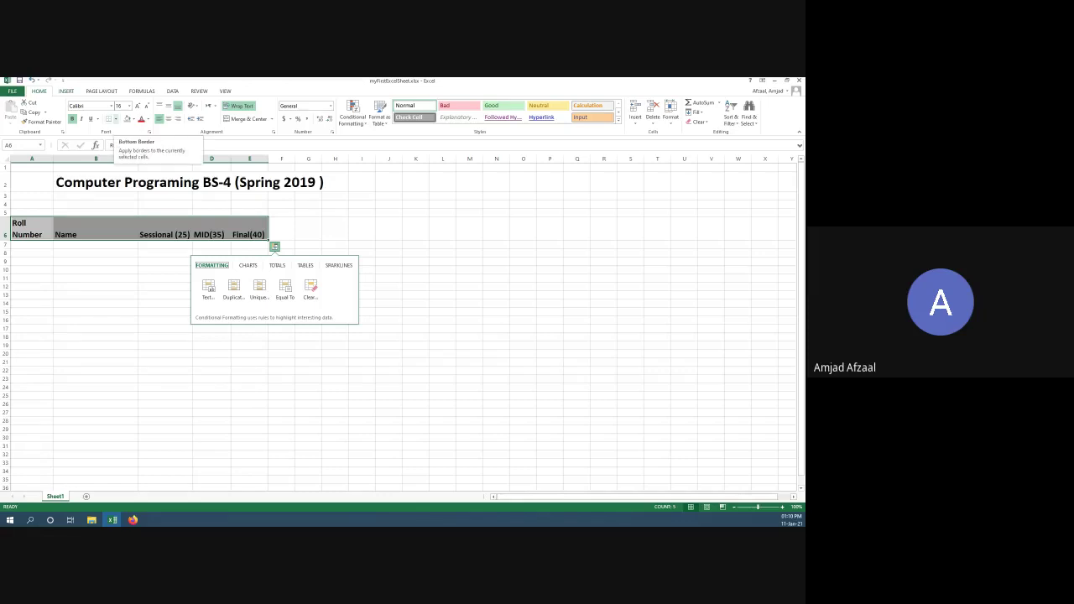
pyautogui.click(113, 118)
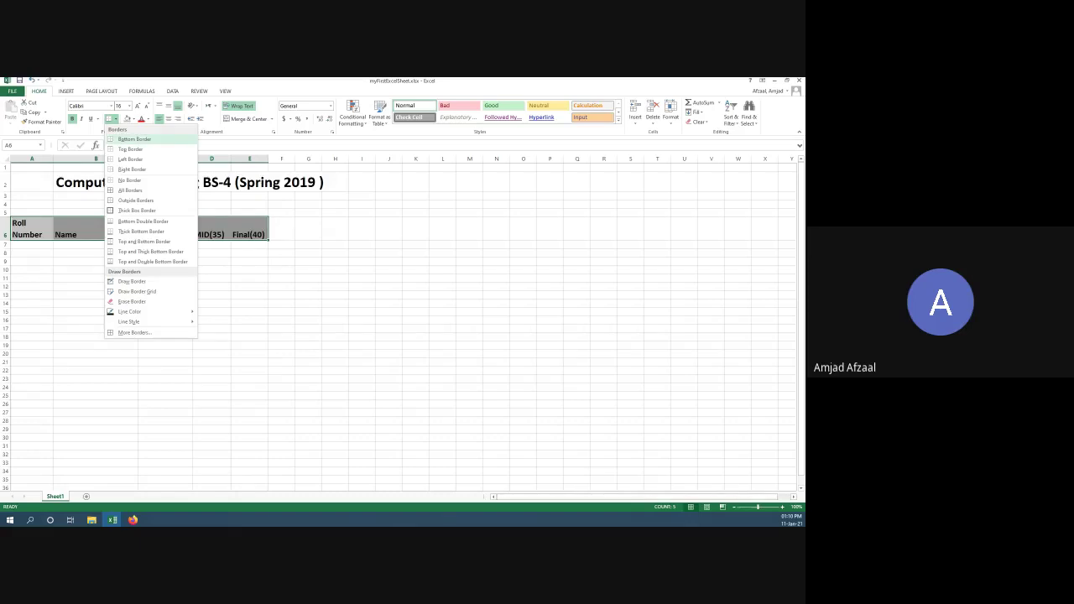
pyautogui.click(135, 139)
pyautogui.click(164, 295)
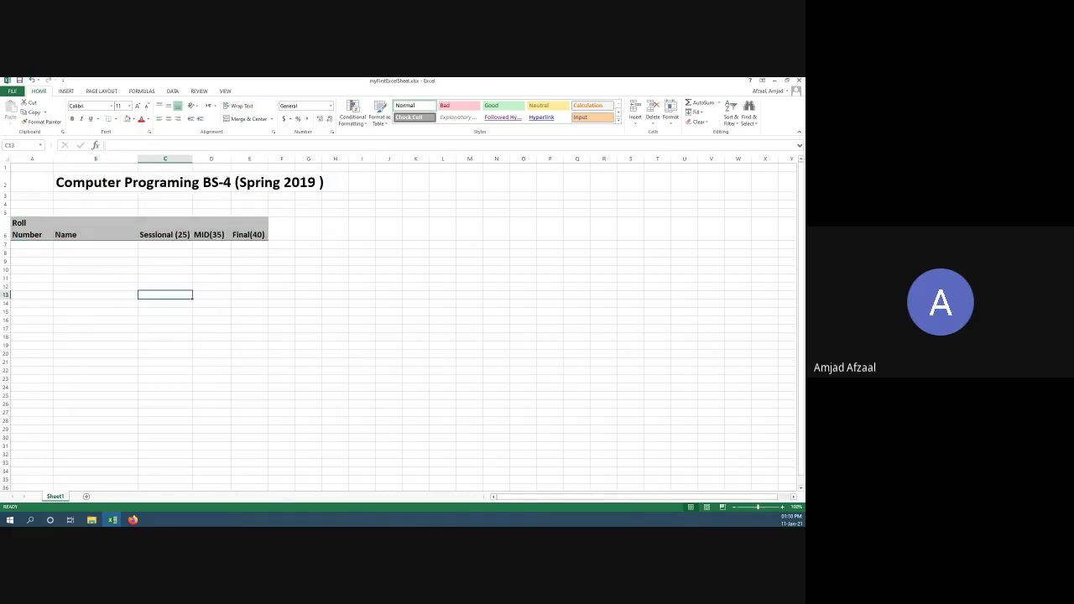
# Step: Undo the header row's bottom border, and redo it to compare the two looks
pyautogui.hotkey('ctrl', 'z')
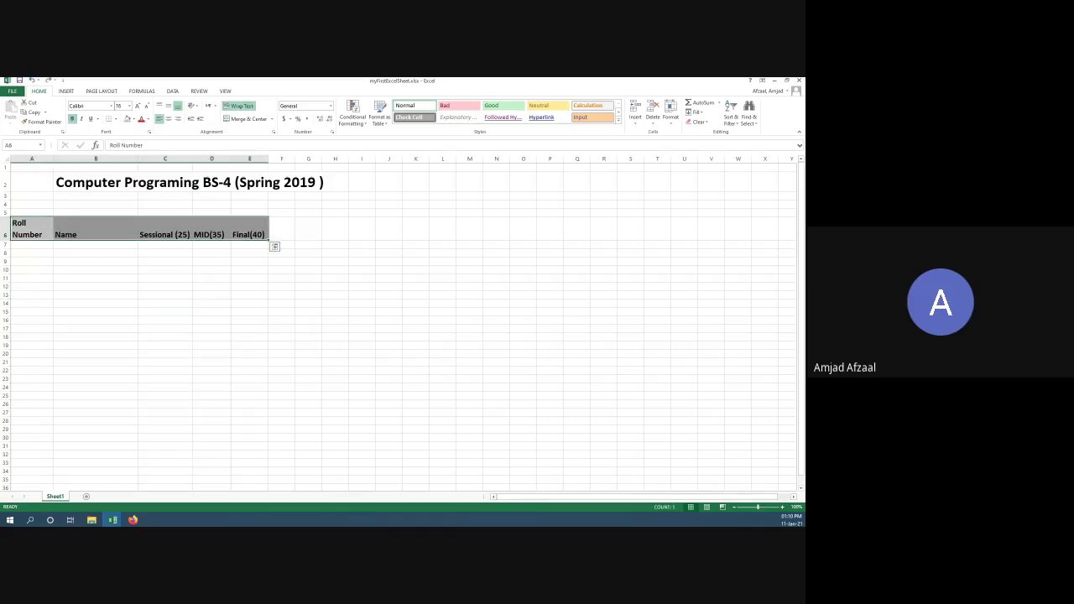
pyautogui.click(96, 278)
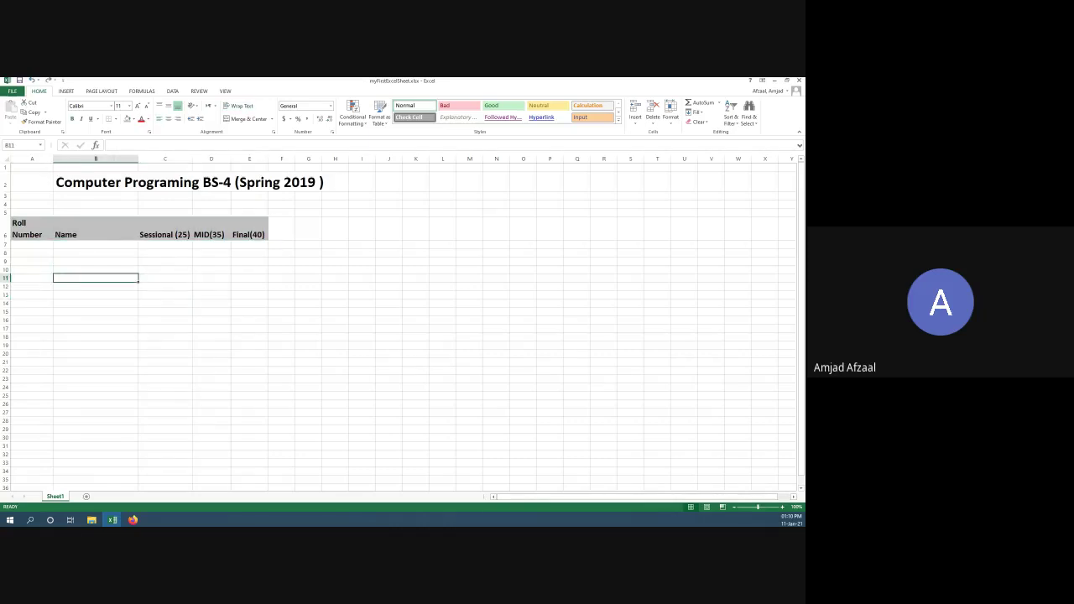
pyautogui.hotkey('ctrl', 'y')
pyautogui.click(96, 260)
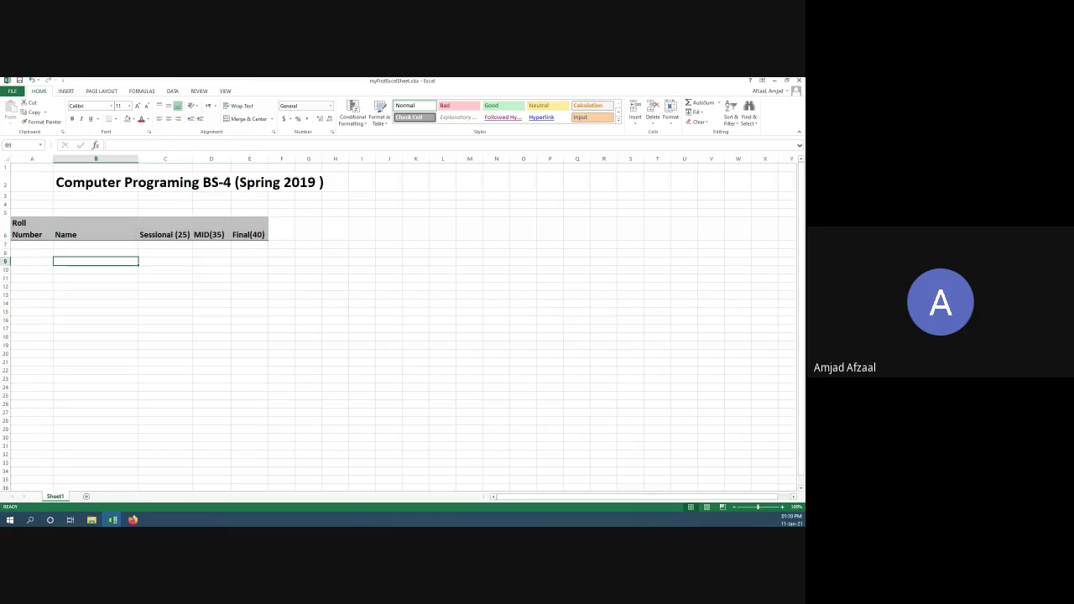
# Step: Add a top border to the header row cells A6 to E6
pyautogui.click(32, 228)
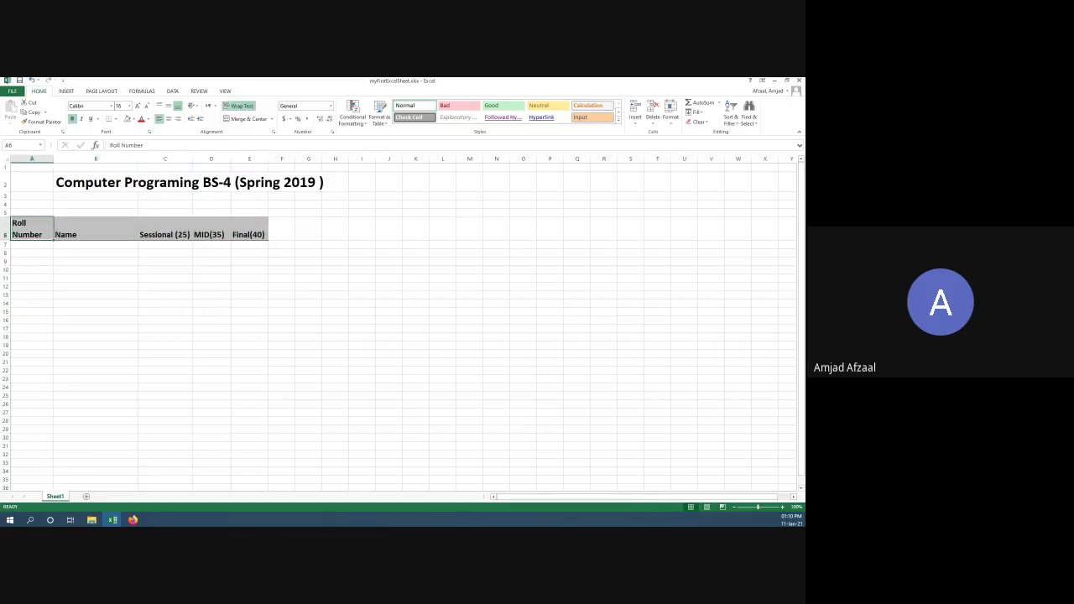
pyautogui.hotkey('alt', 'Tab')
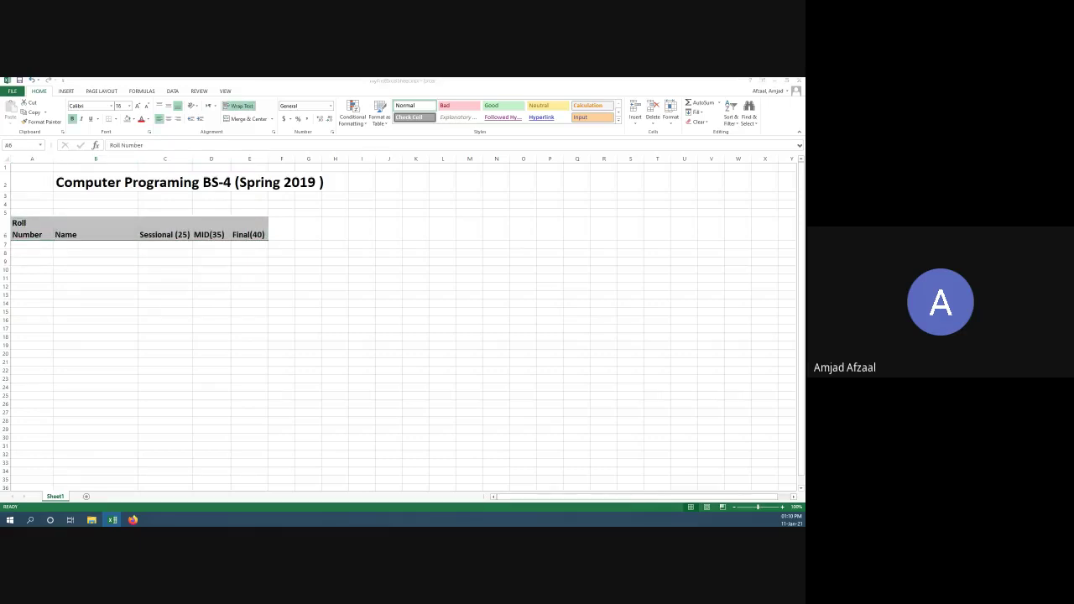
pyautogui.hotkey('alt', 'Tab')
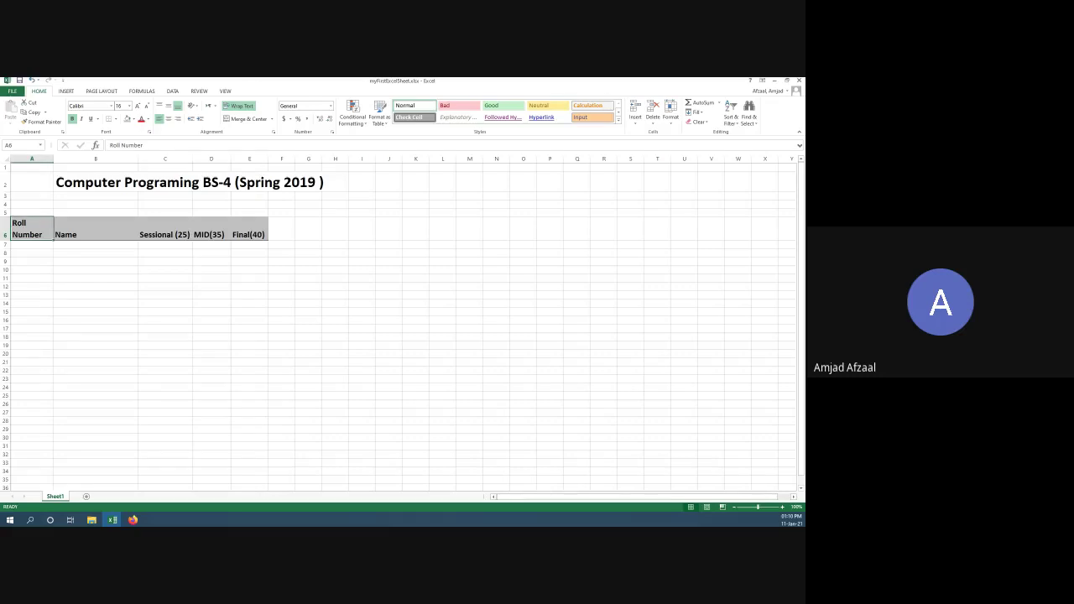
pyautogui.moveTo(32, 228); pyautogui.dragTo(252, 235)
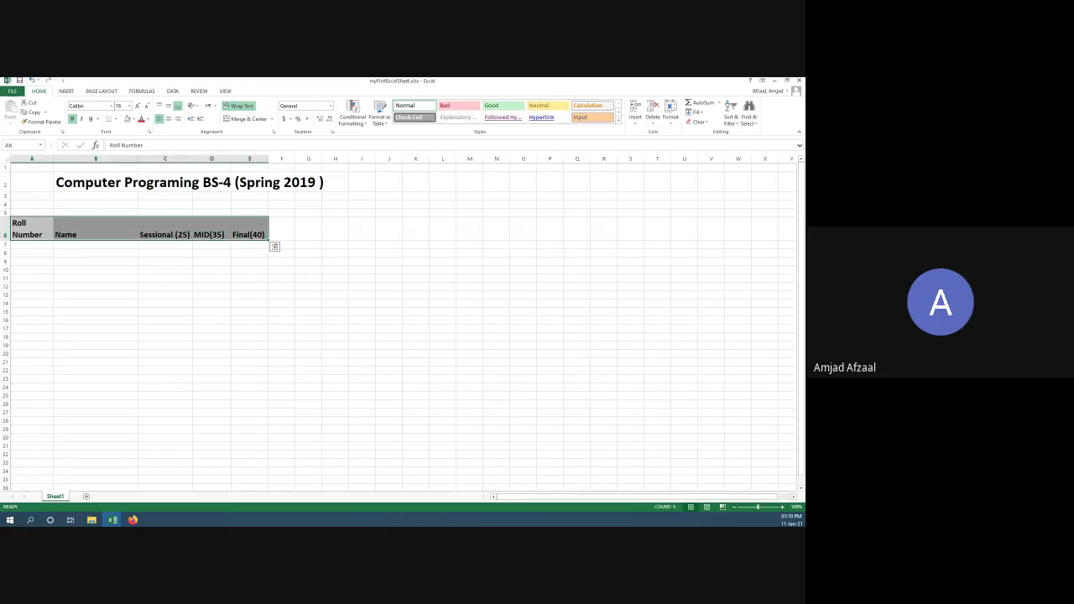
pyautogui.click(115, 119)
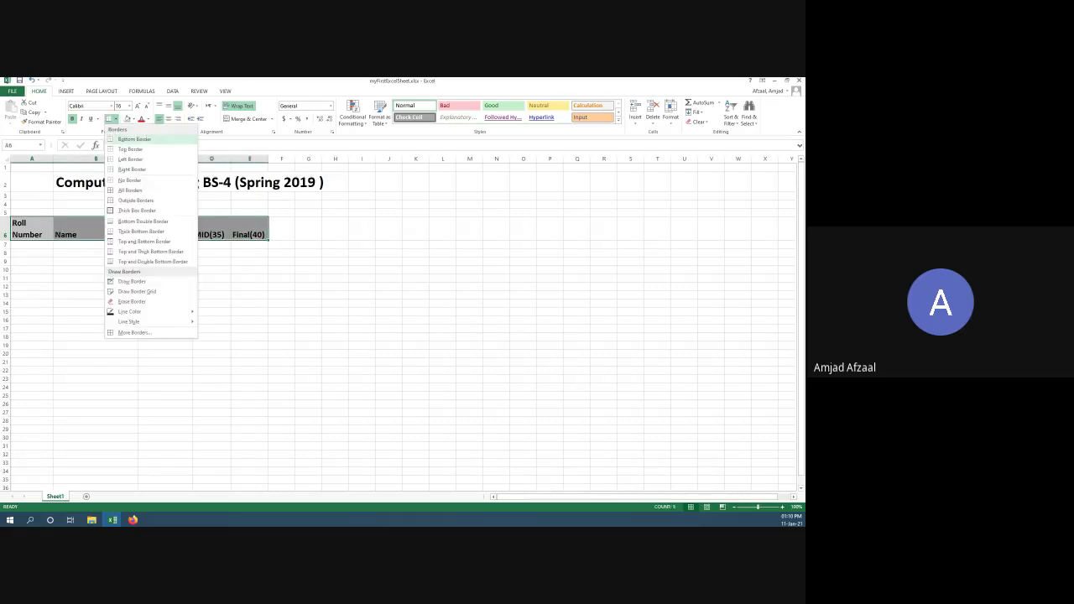
pyautogui.click(130, 149)
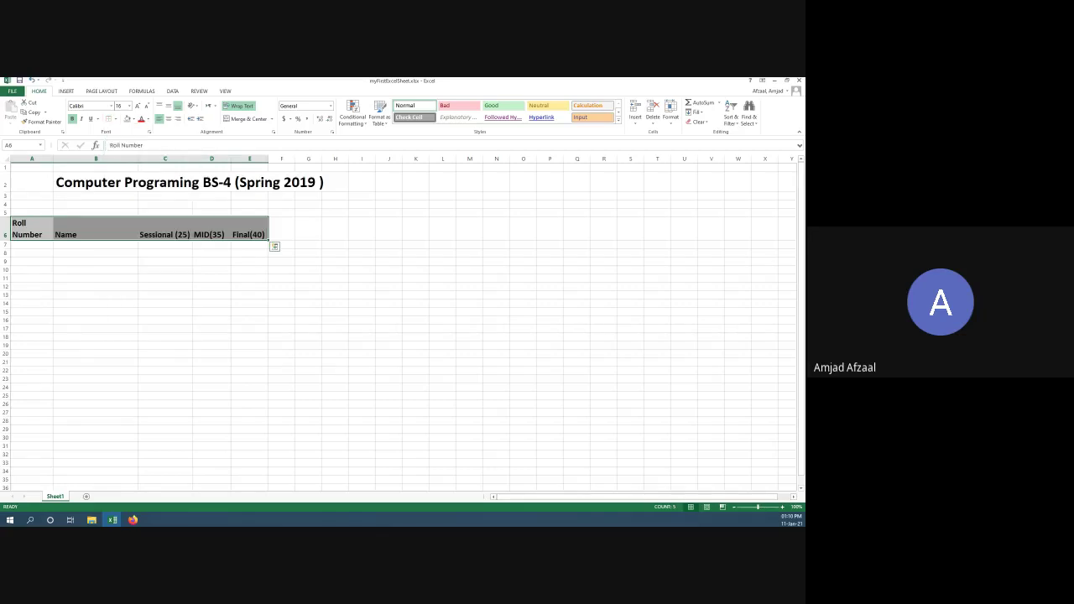
pyautogui.click(95, 277)
pyautogui.click(32, 228)
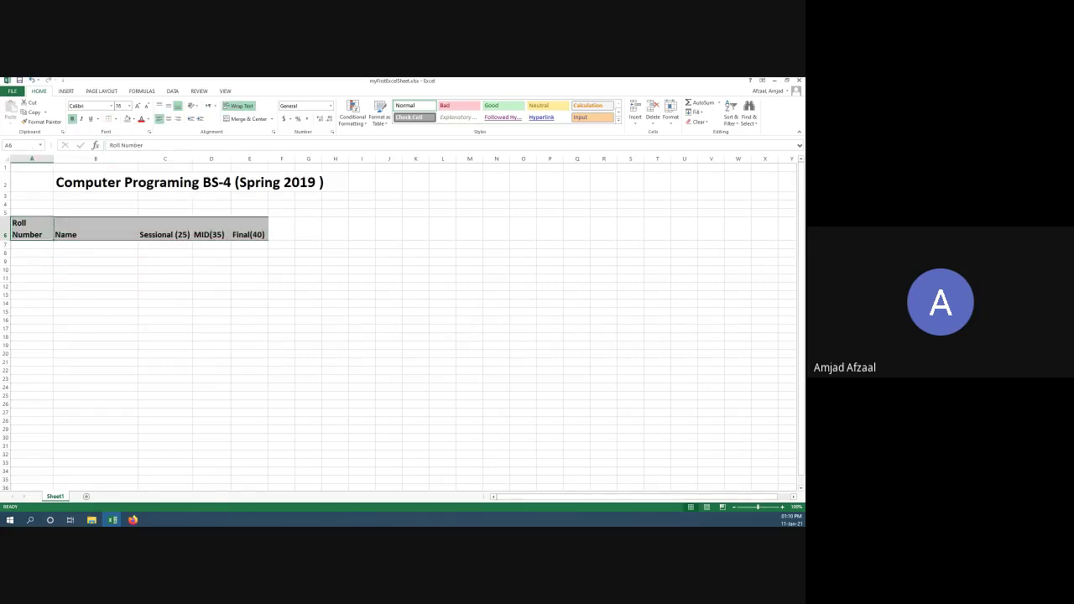
# Step: Put a thick box border around the header row cells A6 to E6
pyautogui.moveTo(31, 228); pyautogui.dragTo(252, 231)
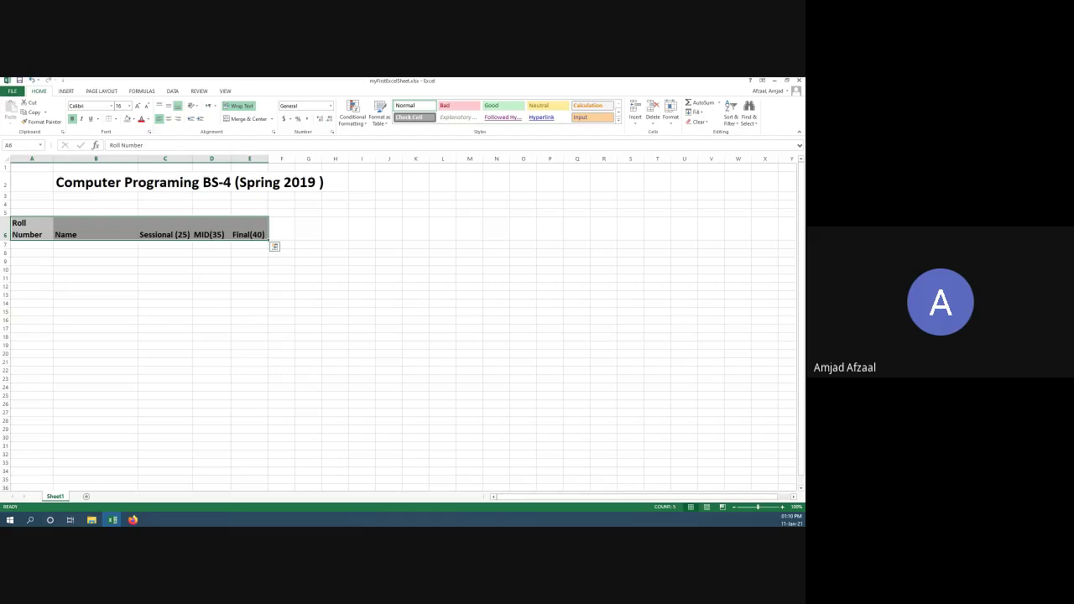
pyautogui.click(116, 119)
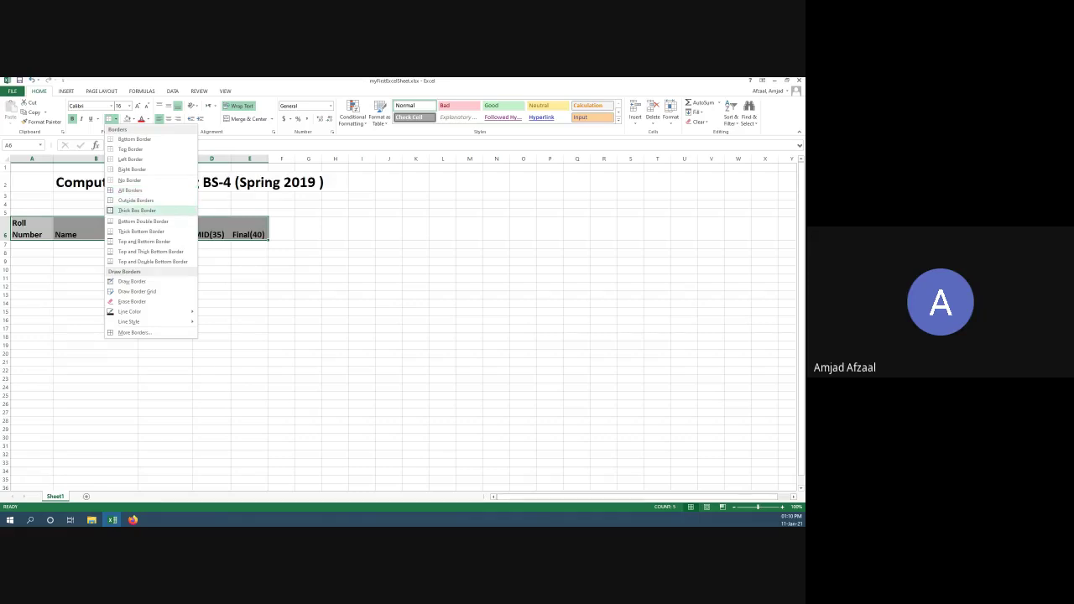
pyautogui.click(137, 210)
pyautogui.click(165, 304)
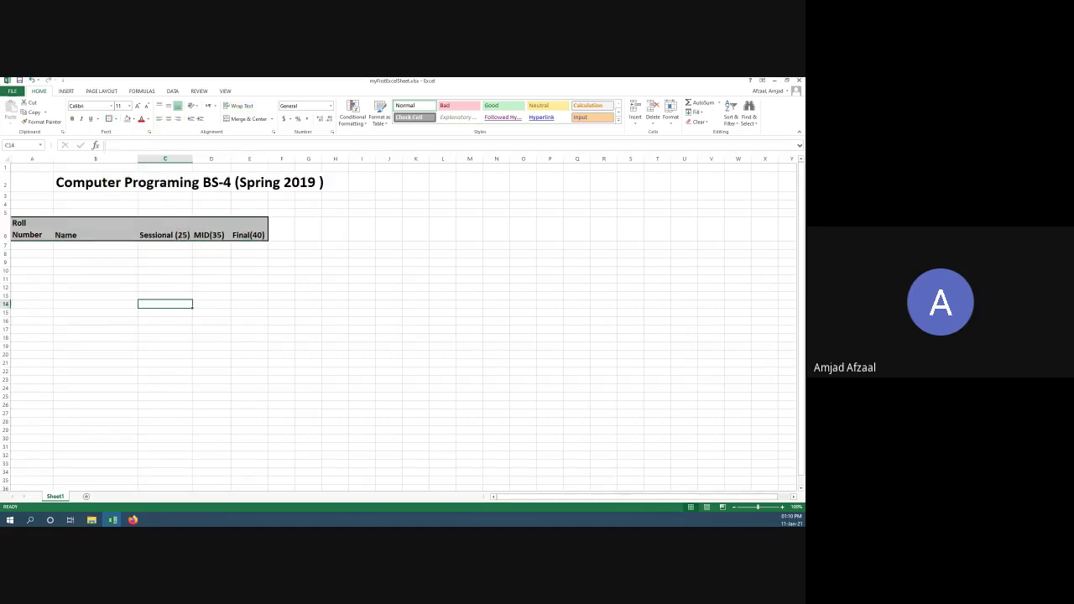
# Step: Apply All Borders to the header row cells from Roll Number to Final(40)
pyautogui.moveTo(30, 233); pyautogui.dragTo(249, 233)
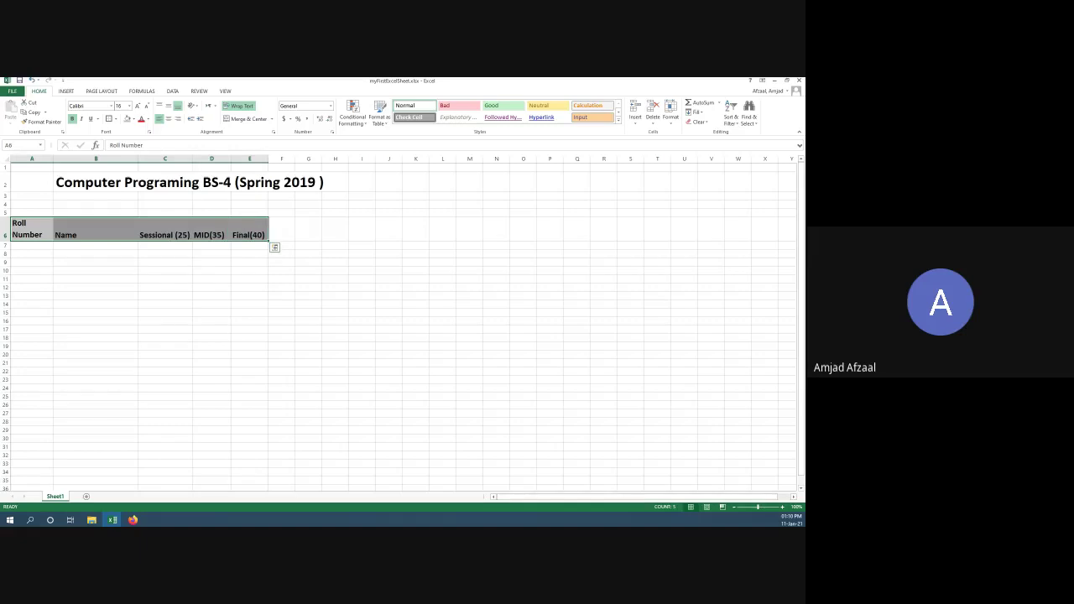
pyautogui.click(116, 118)
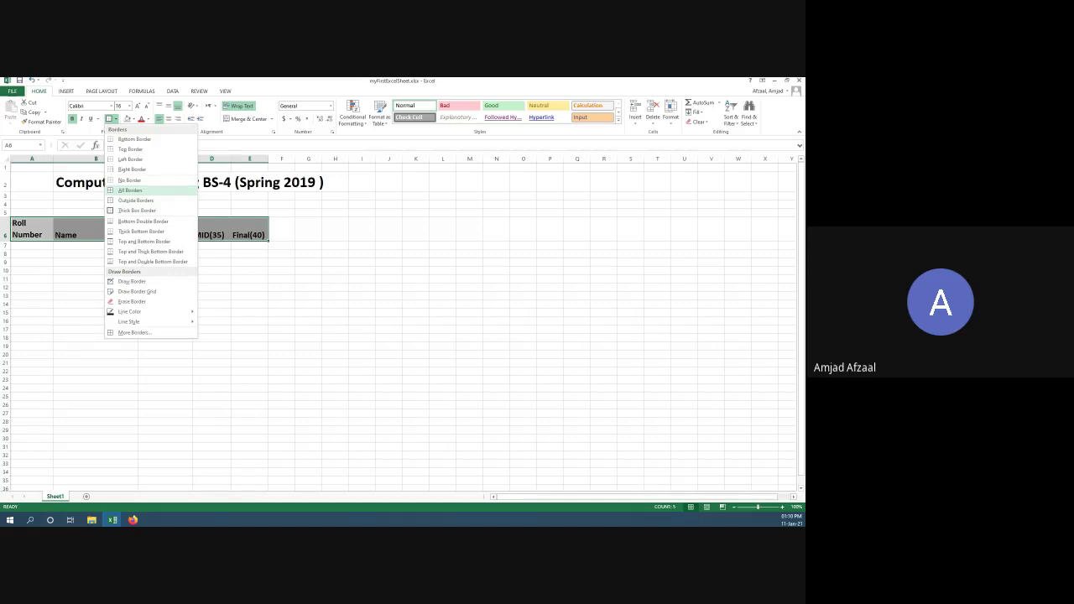
pyautogui.click(130, 190)
pyautogui.click(94, 303)
pyautogui.click(31, 229)
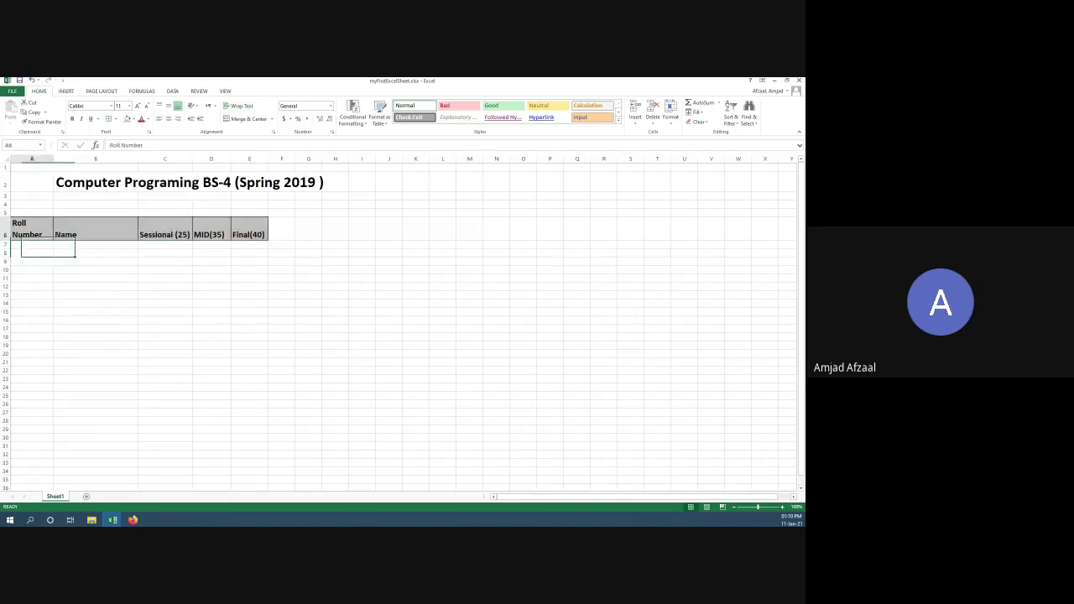
# Step: Go through the header cells from Roll Number to Final(40) and back to examine their borders
pyautogui.press('Right')
pyautogui.press('Right')
pyautogui.press('Right')
pyautogui.press('Right')
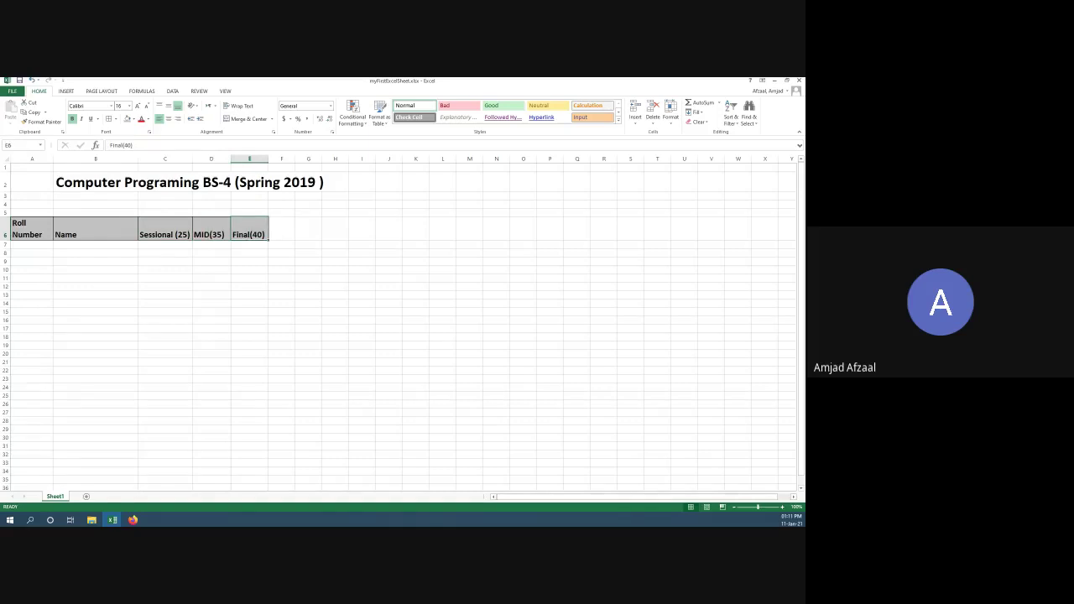
pyautogui.press('Left')
pyautogui.press('Left')
pyautogui.press('Left')
pyautogui.press('Left')
# Step: Select cell A7 below the Roll Number header and switch to the MS-3 Morning Fall 2020 Marks Sheet in Google Sheets
pyautogui.press('Down')
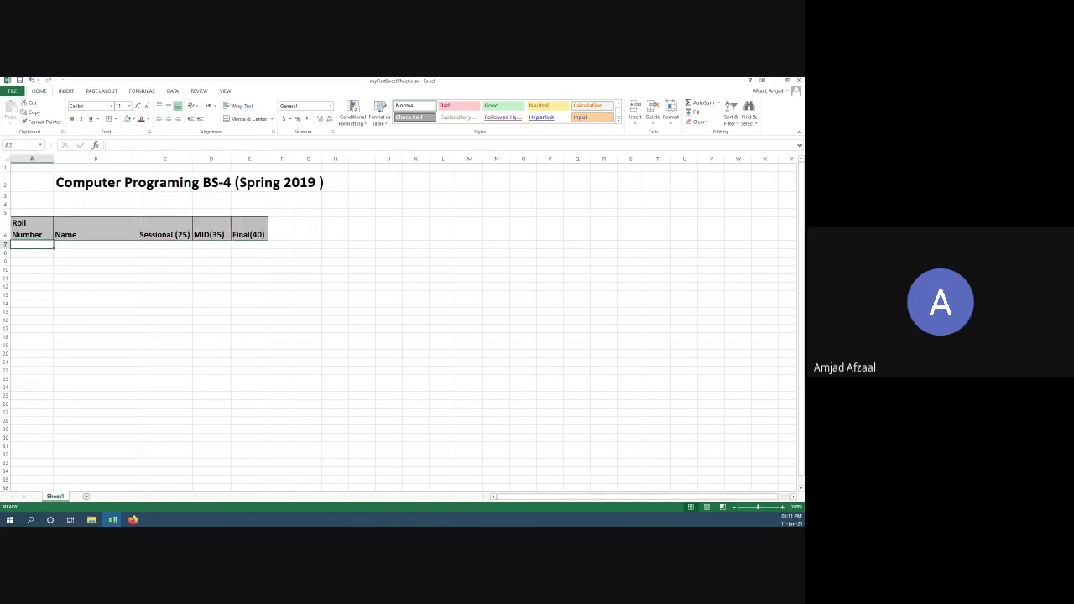
pyautogui.hotkey('alt', 'Tab')
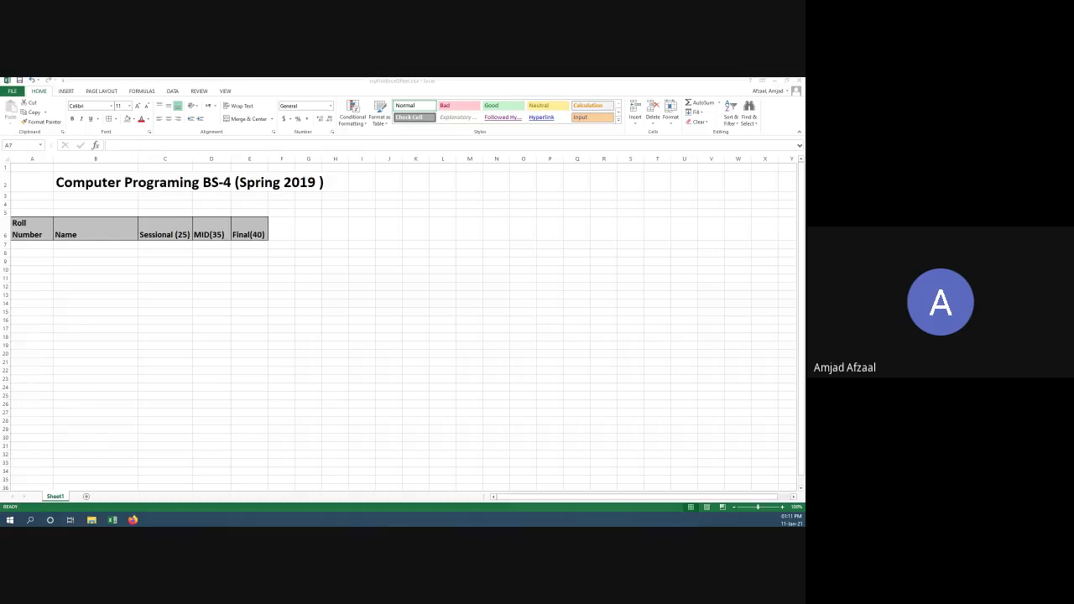
pyautogui.click(34, 302)
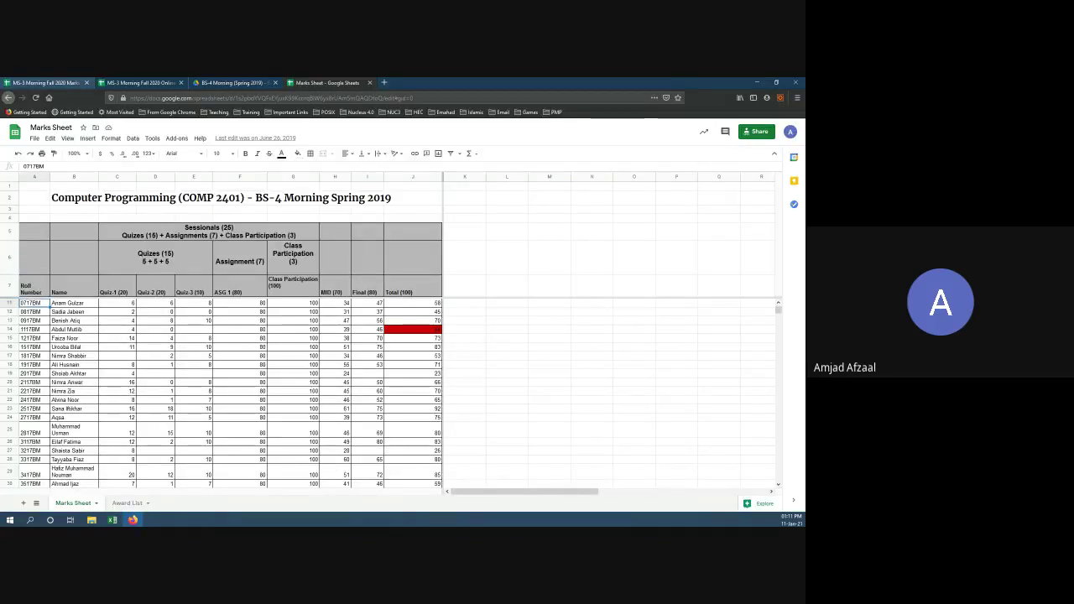
pyautogui.click(45, 83)
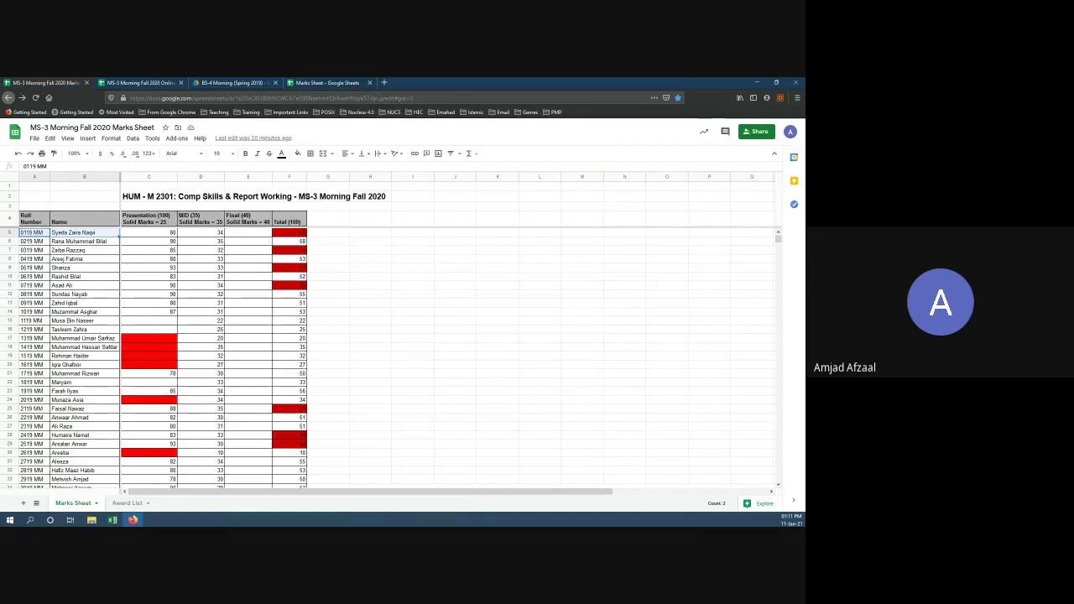
# Step: Copy all students' roll numbers and names, cells A5 to B47, from the MS-3 marks sheet
pyautogui.moveTo(84, 233)
pyautogui.mouseDown()
pyautogui.moveTo(35, 232)
pyautogui.moveTo(84, 241)
pyautogui.mouseUp()
pyautogui.hotkey('shift', 'Down')
pyautogui.hotkey('shift', 'Down')
pyautogui.hotkey('shift', 'Down')
pyautogui.hotkey('shift', 'Down')
pyautogui.hotkey('shift', 'Down')
pyautogui.hotkey('shift', 'Down')
pyautogui.hotkey('shift', 'Down')
pyautogui.hotkey('shift', 'Down')
pyautogui.hotkey('shift', 'Down')
pyautogui.hotkey('shift', 'Down')
pyautogui.hotkey('shift', 'Down')
pyautogui.hotkey('shift', 'Down')
pyautogui.hotkey('shift', 'Down')
pyautogui.hotkey('shift', 'Down')
pyautogui.hotkey('shift', 'Down')
pyautogui.hotkey('shift', 'Down')
pyautogui.hotkey('shift', 'Down')
pyautogui.hotkey('shift', 'Down')
pyautogui.hotkey('shift', 'Down')
pyautogui.hotkey('shift', 'Down')
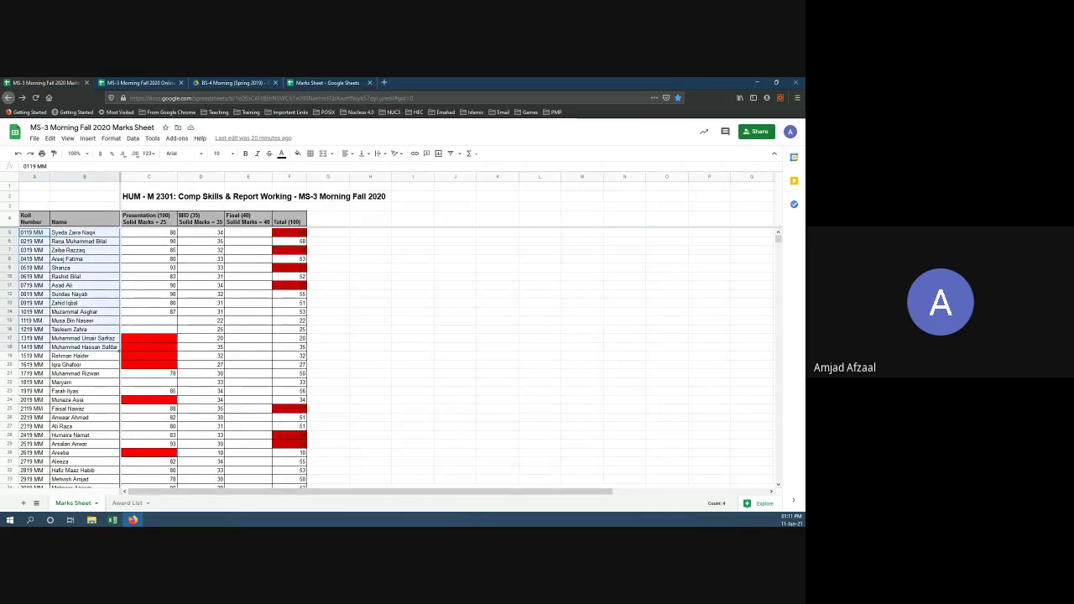
pyautogui.hotkey('shift', 'Down')
pyautogui.hotkey('shift', 'Down')
pyautogui.hotkey('shift', 'Down')
pyautogui.hotkey('shift', 'Down')
pyautogui.hotkey('shift', 'Down')
pyautogui.hotkey('shift', 'Down')
pyautogui.hotkey('shift', 'Down')
pyautogui.hotkey('shift', 'Down')
pyautogui.hotkey('shift', 'Down')
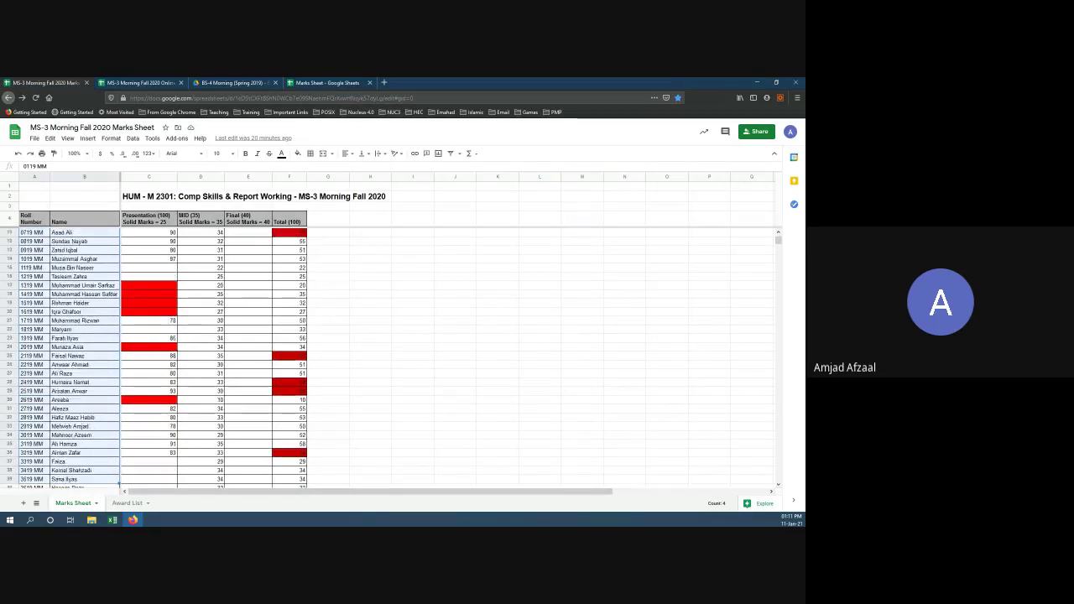
pyautogui.hotkey('shift', 'Down')
pyautogui.hotkey('shift', 'Down')
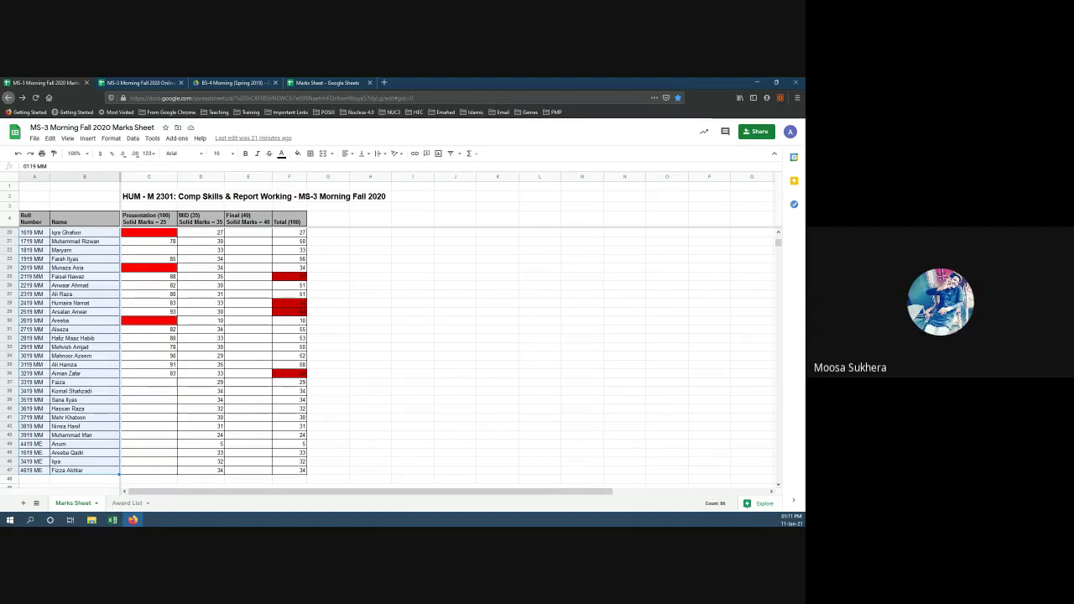
pyautogui.hotkey('ctrl', 'c')
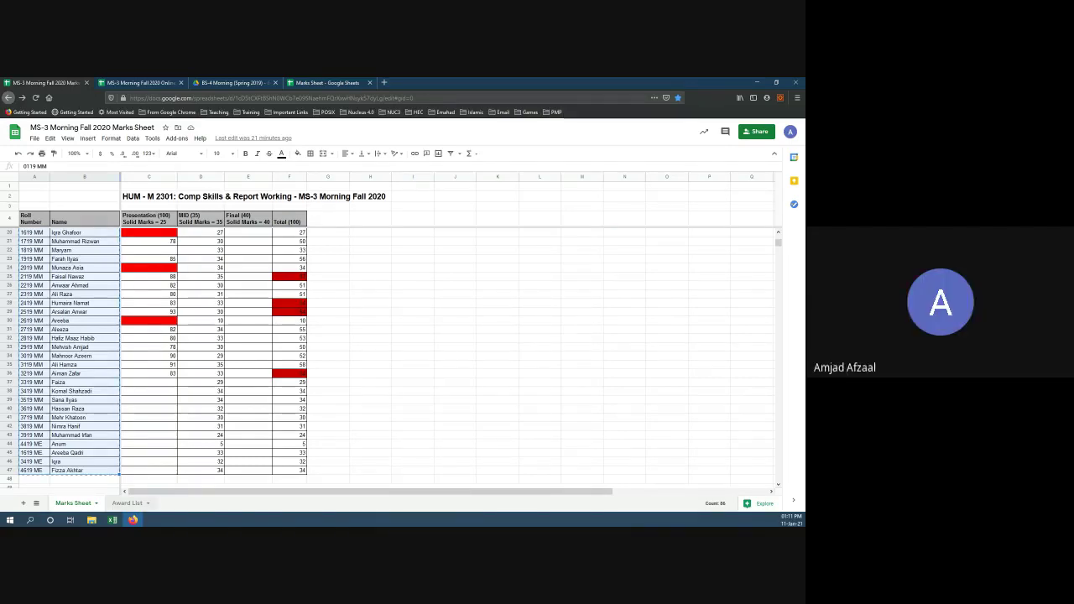
# Step: Switch back to myFirstExcelSheet.xlsx in Excel and paste the copied roll numbers and names starting at cell A7
pyautogui.moveTo(112, 520)
pyautogui.click(157, 479)
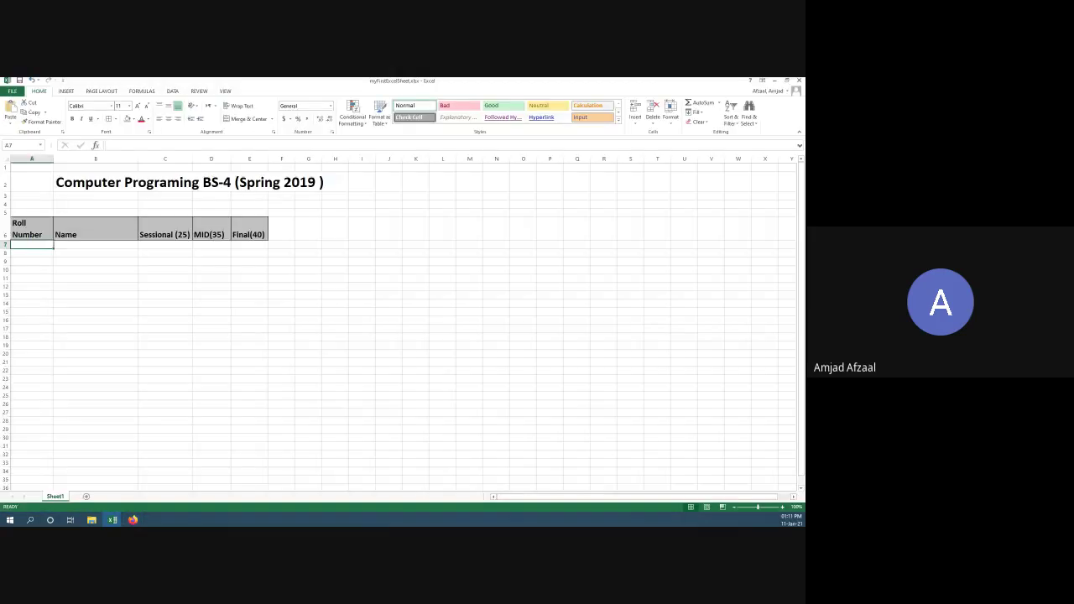
pyautogui.hotkey('ctrl', 'v')
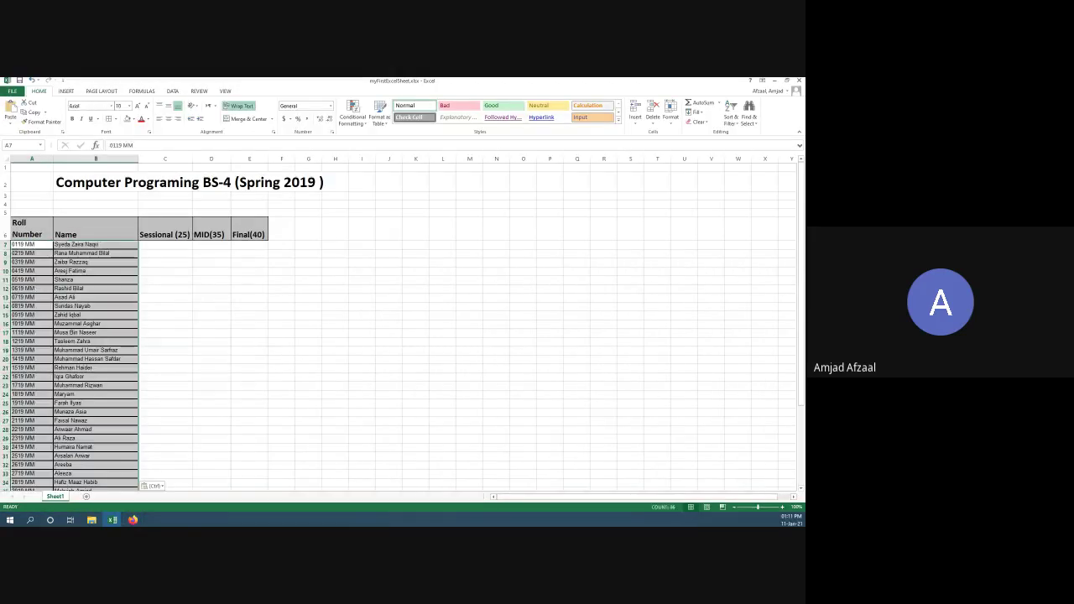
pyautogui.click(95, 306)
pyautogui.click(31, 244)
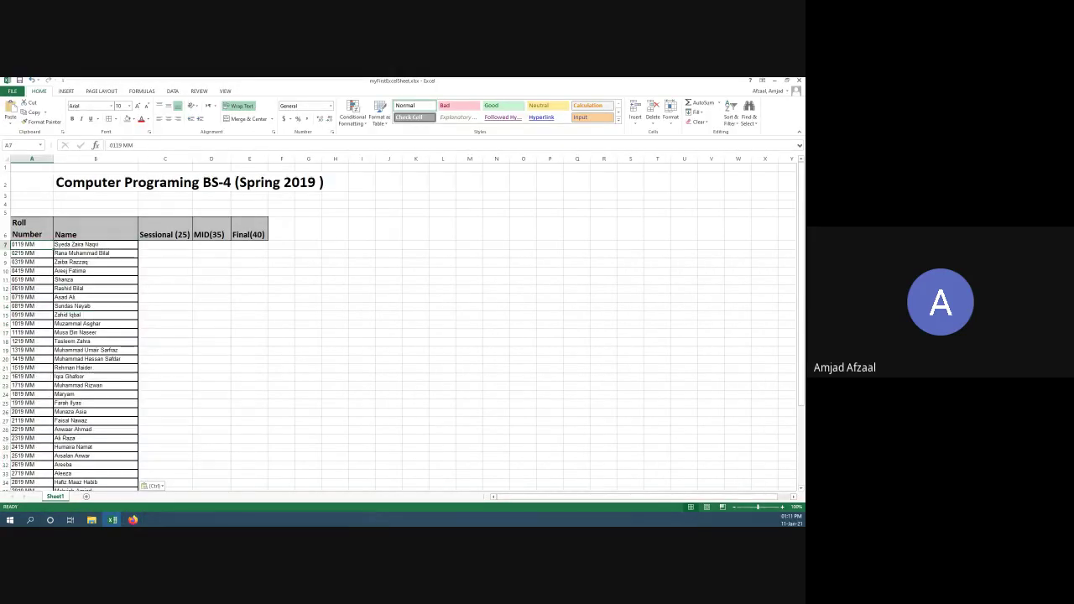
pyautogui.click(96, 244)
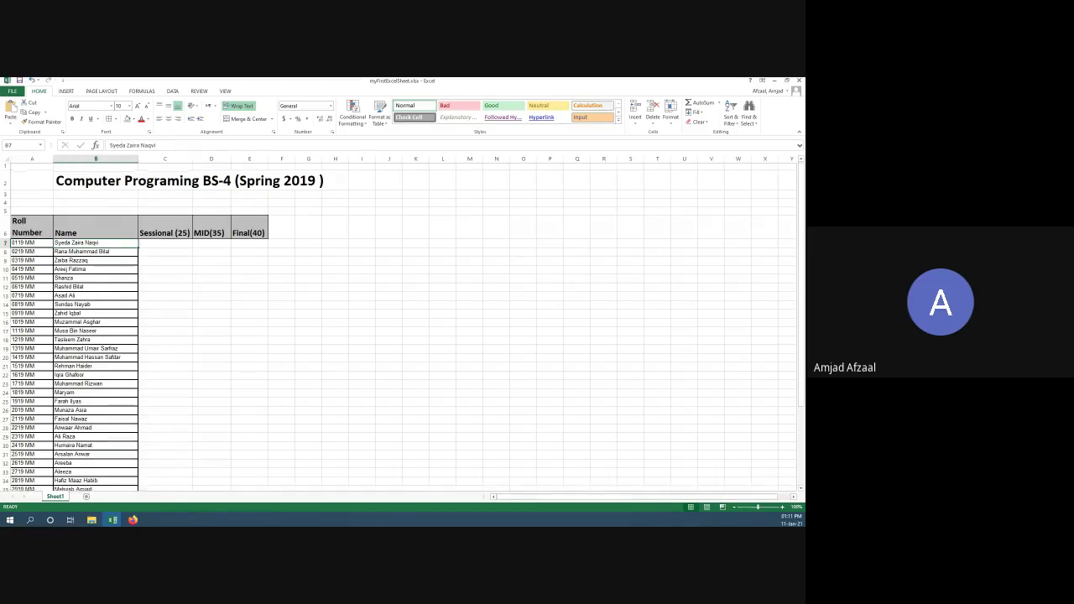
pyautogui.scroll(-2, 399, 325)
pyautogui.scroll(2, 398, 326)
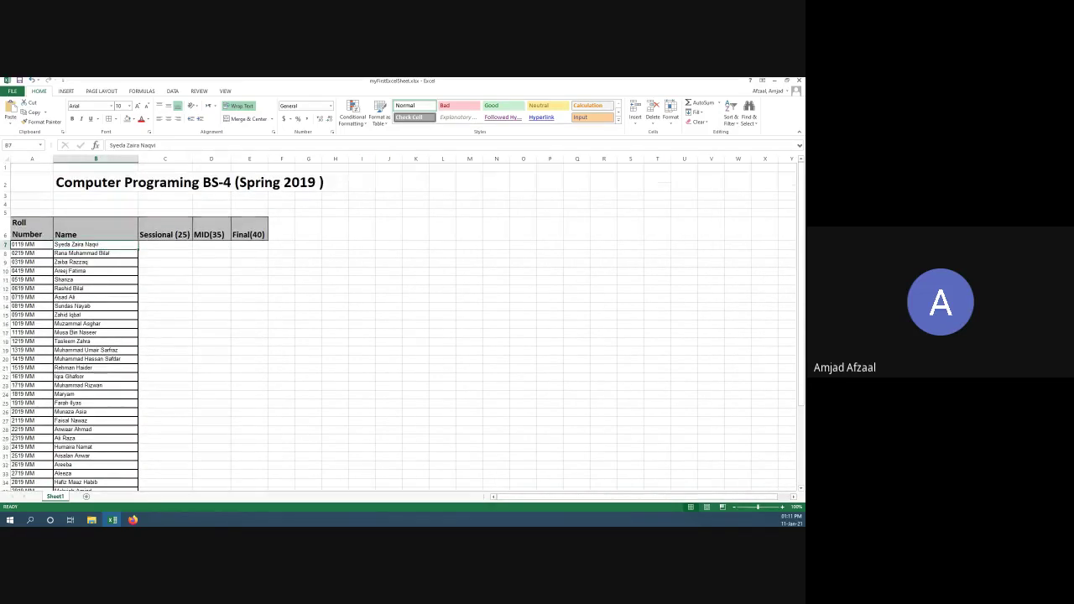
# Step: Add a Total header in cell F6, beside Final(40)
pyautogui.click(32, 244)
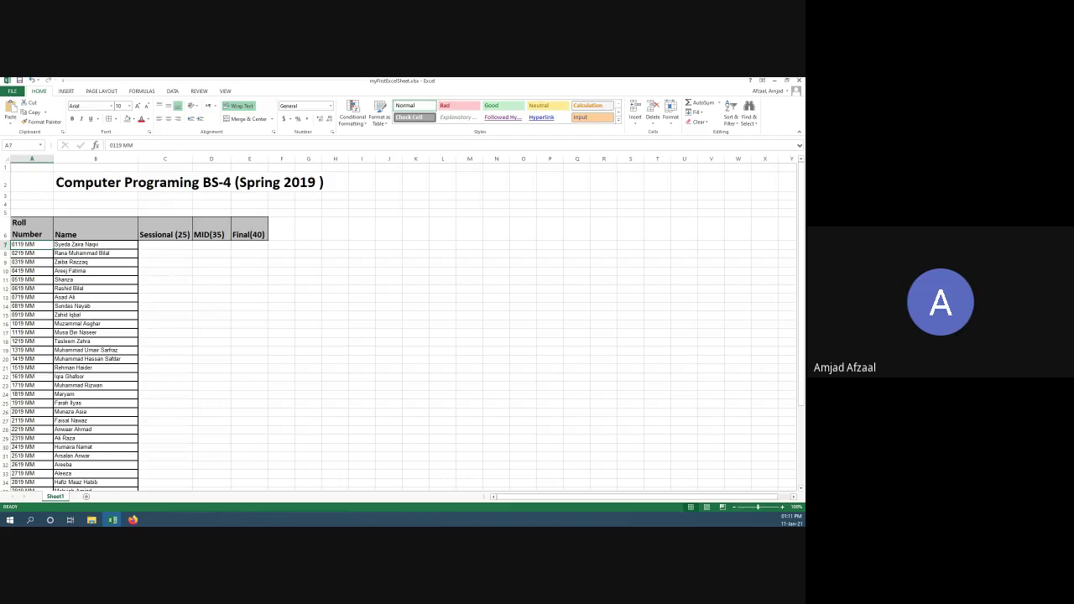
pyautogui.click(95, 244)
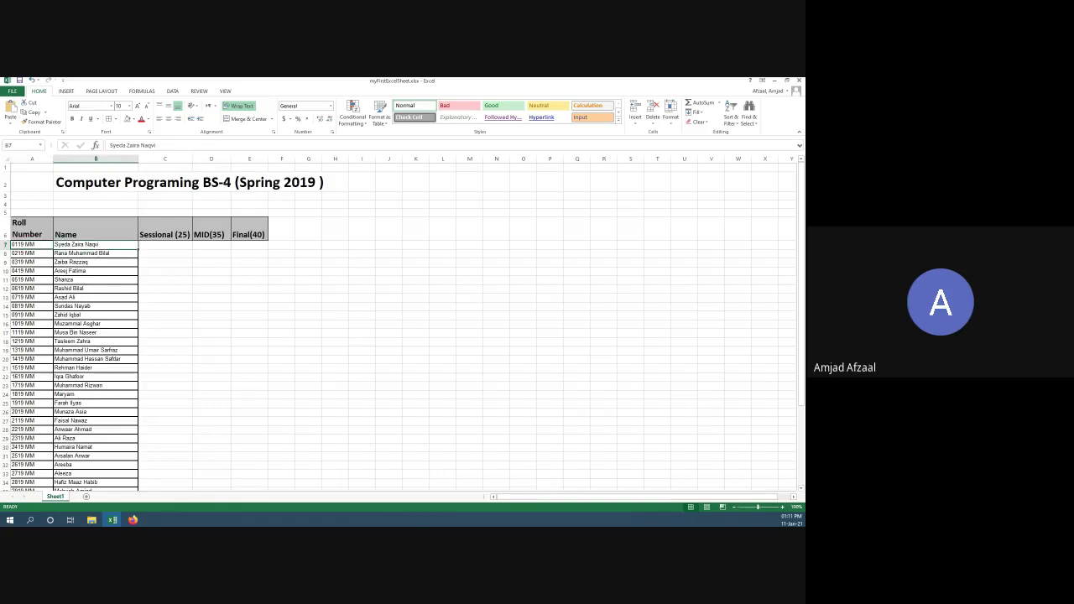
pyautogui.click(164, 244)
pyautogui.click(249, 253)
pyautogui.click(281, 228)
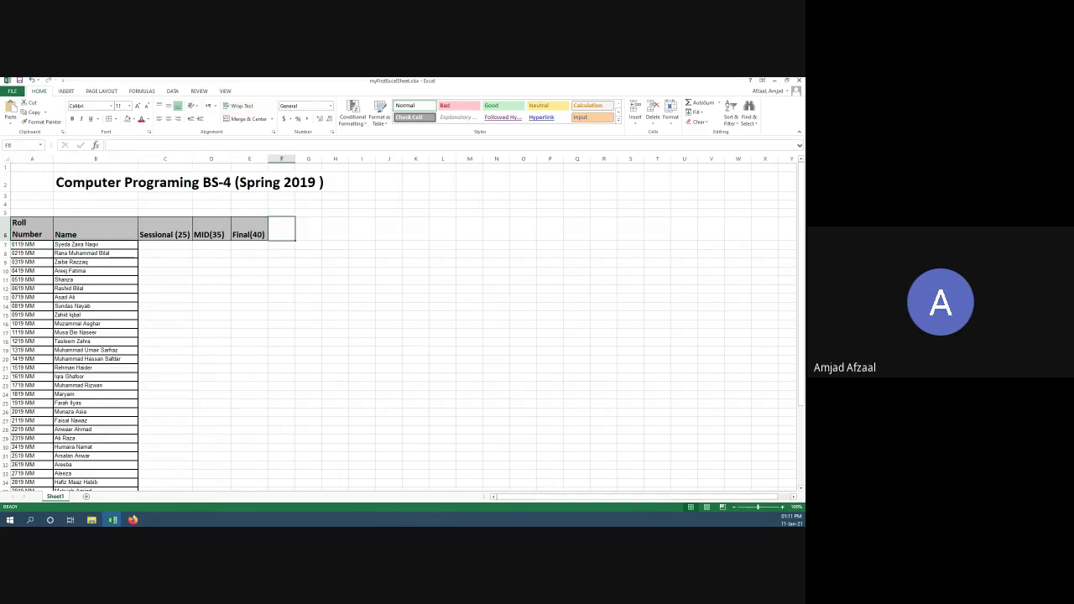
pyautogui.write('Total')
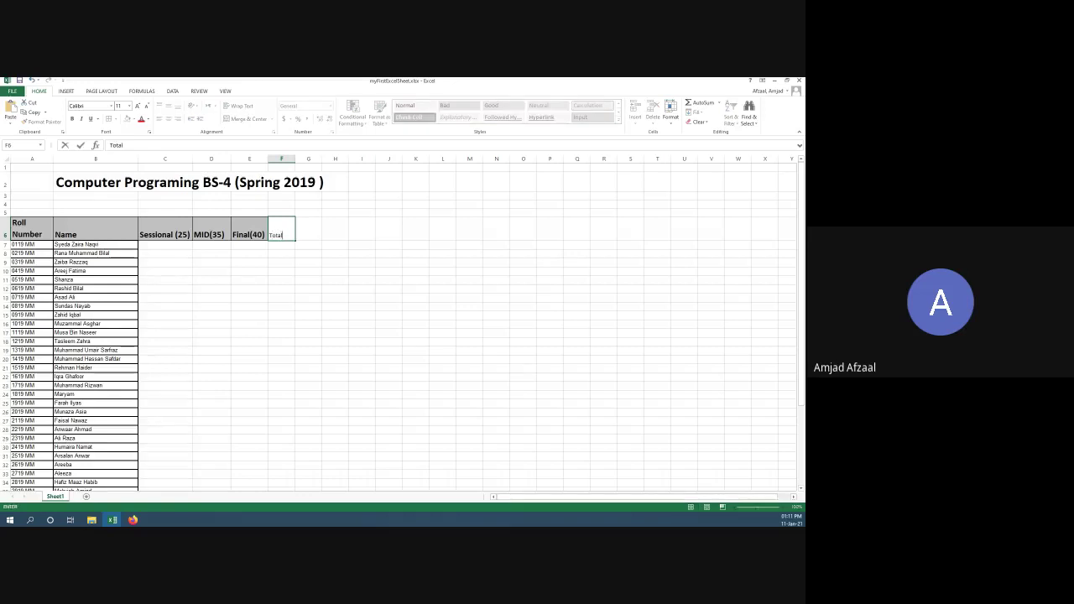
pyautogui.press('Return')
pyautogui.click(281, 228)
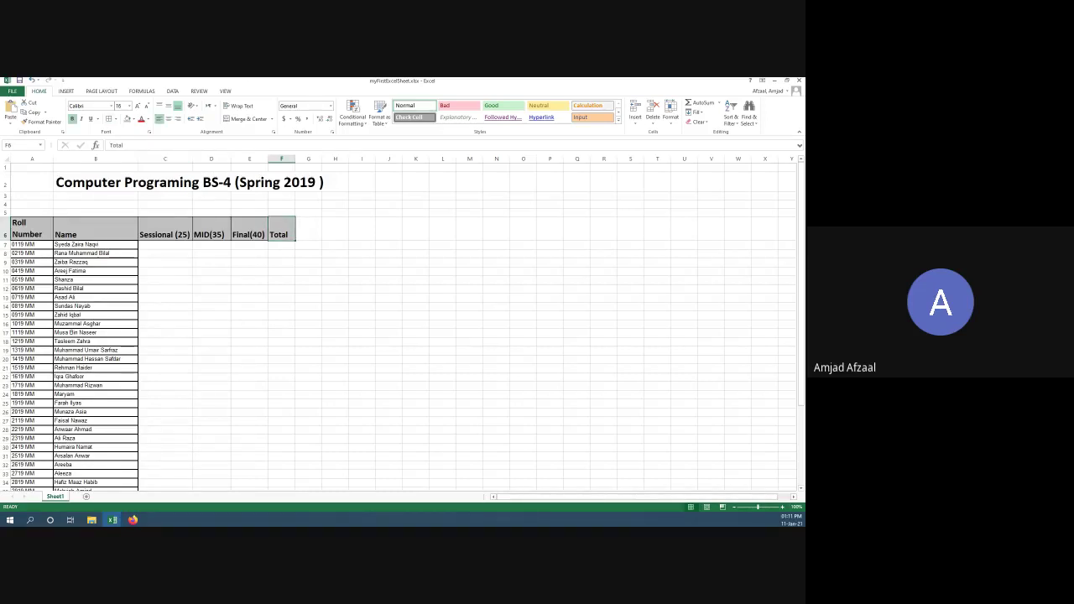
# Step: Extend the header in F6 to "Total (100)" and widen column F to fit the text
pyautogui.click(249, 289)
pyautogui.click(281, 229)
pyautogui.click(123, 145)
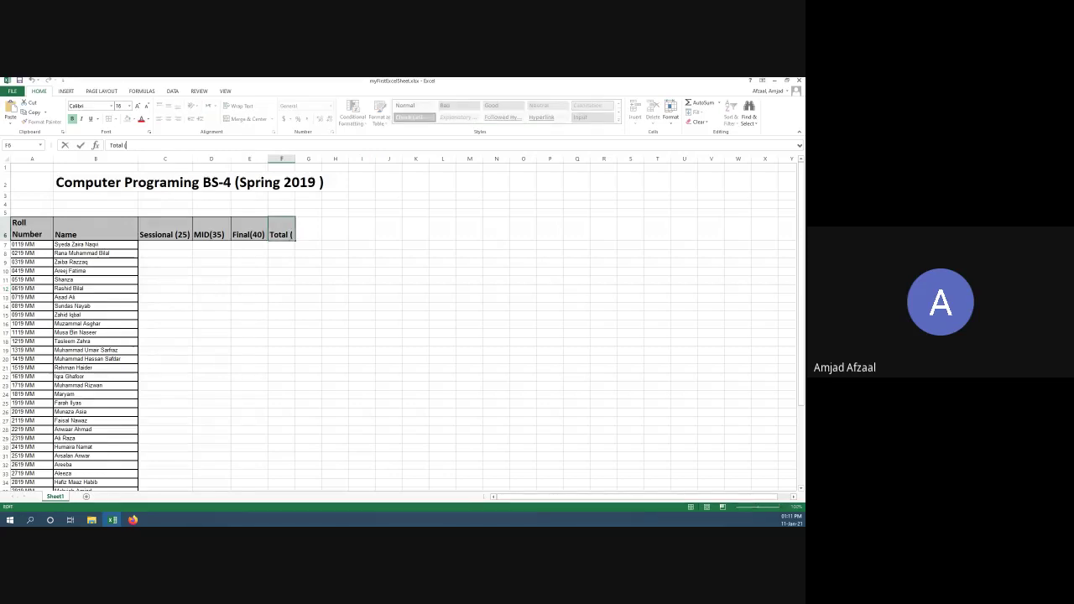
pyautogui.write('(100')
pyautogui.press('Return')
pyautogui.press('Up')
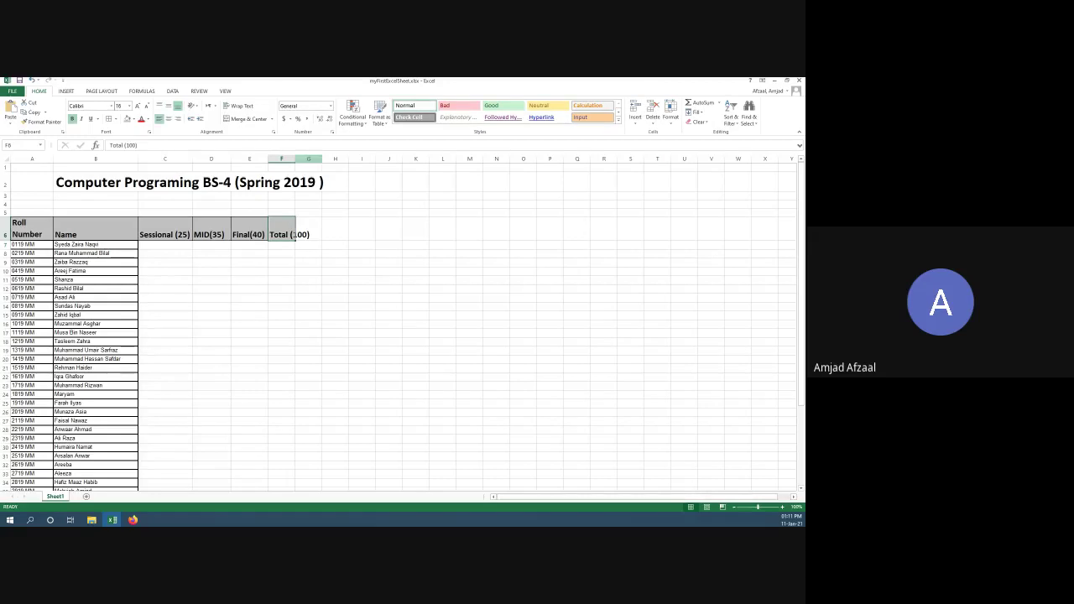
pyautogui.moveTo(295, 159); pyautogui.dragTo(311, 159)
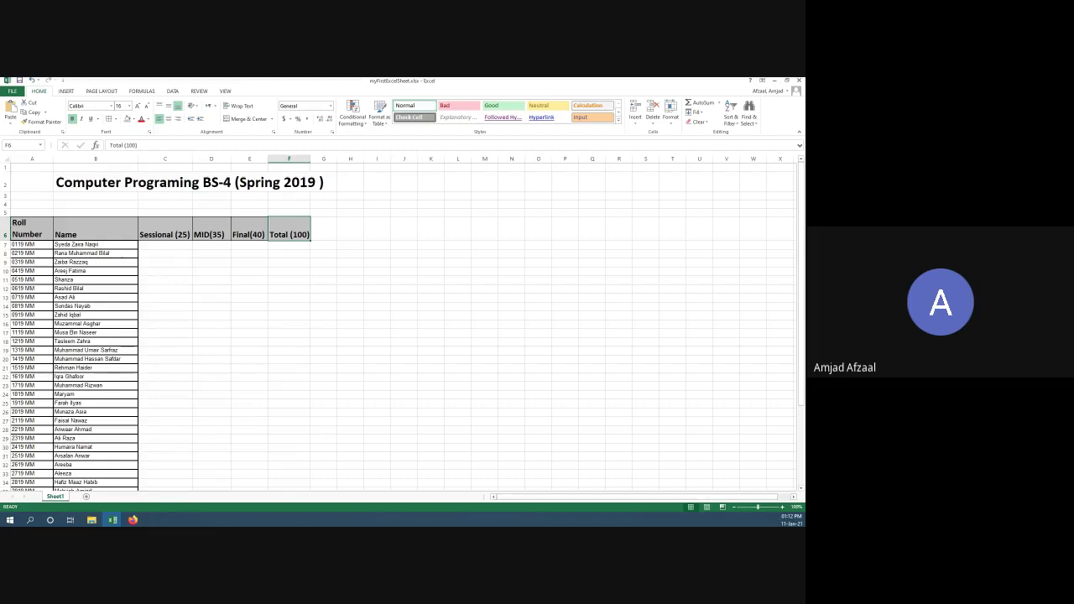
# Step: Apply all borders to the roll number and name cells A7 to B49
pyautogui.click(31, 245)
pyautogui.moveTo(23, 244); pyautogui.dragTo(141, 461)
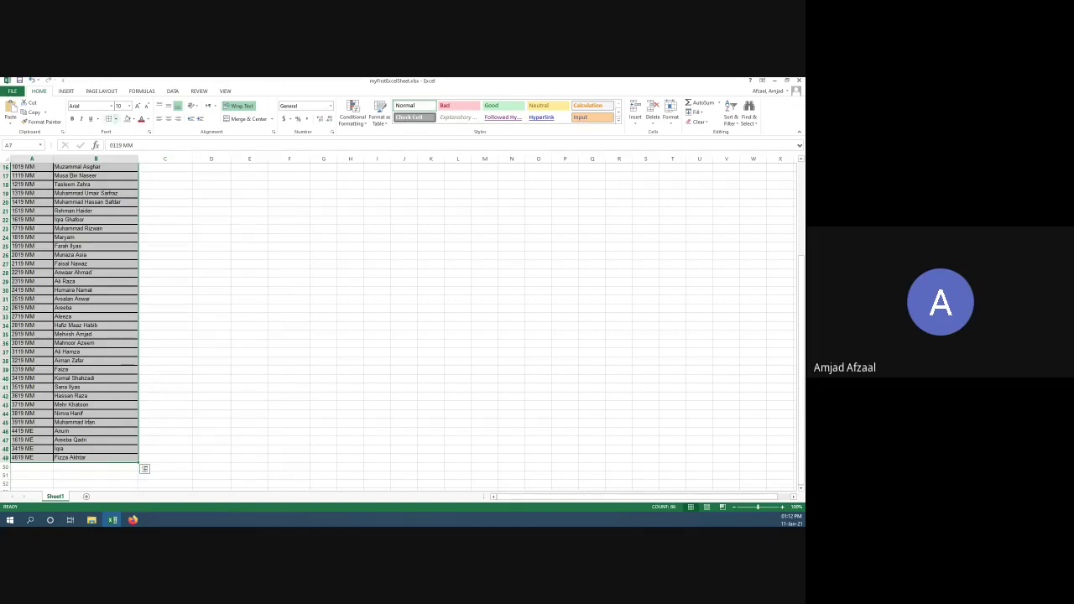
pyautogui.click(116, 118)
pyautogui.click(130, 191)
pyautogui.scroll(5, 96, 294)
pyautogui.click(96, 295)
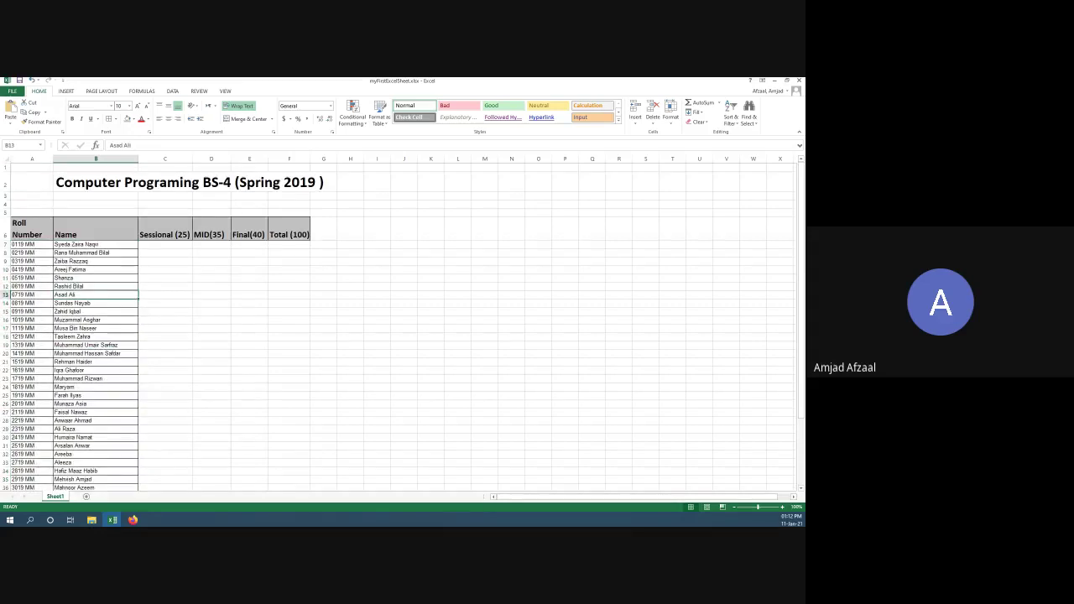
# Step: Enter the first student's marks in row 7: Sessional 20, MID 25 and Final 35
pyautogui.click(164, 244)
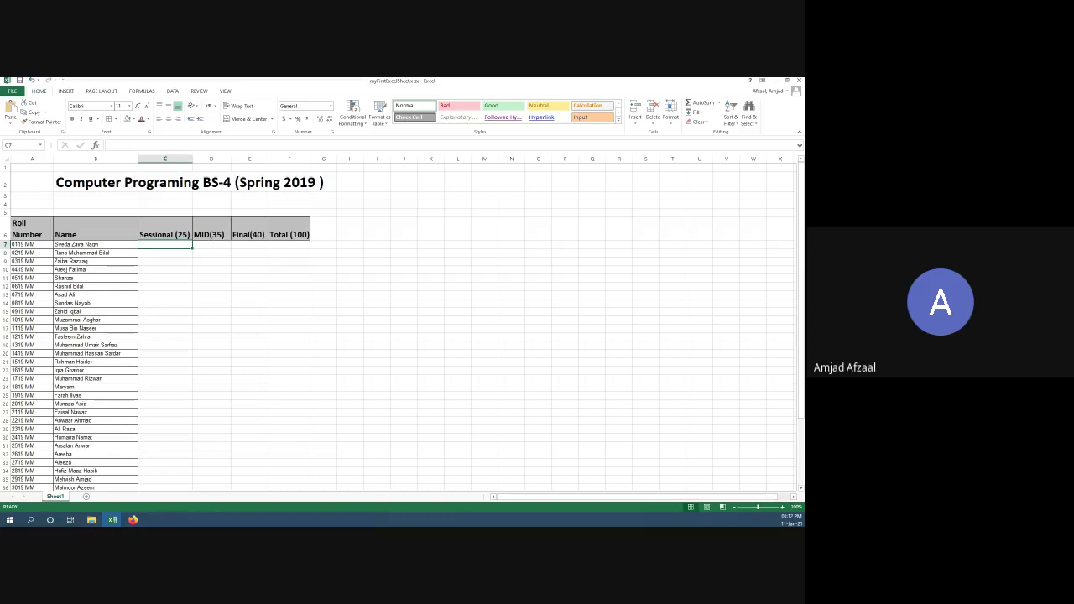
pyautogui.click(288, 244)
pyautogui.click(164, 244)
pyautogui.write('20')
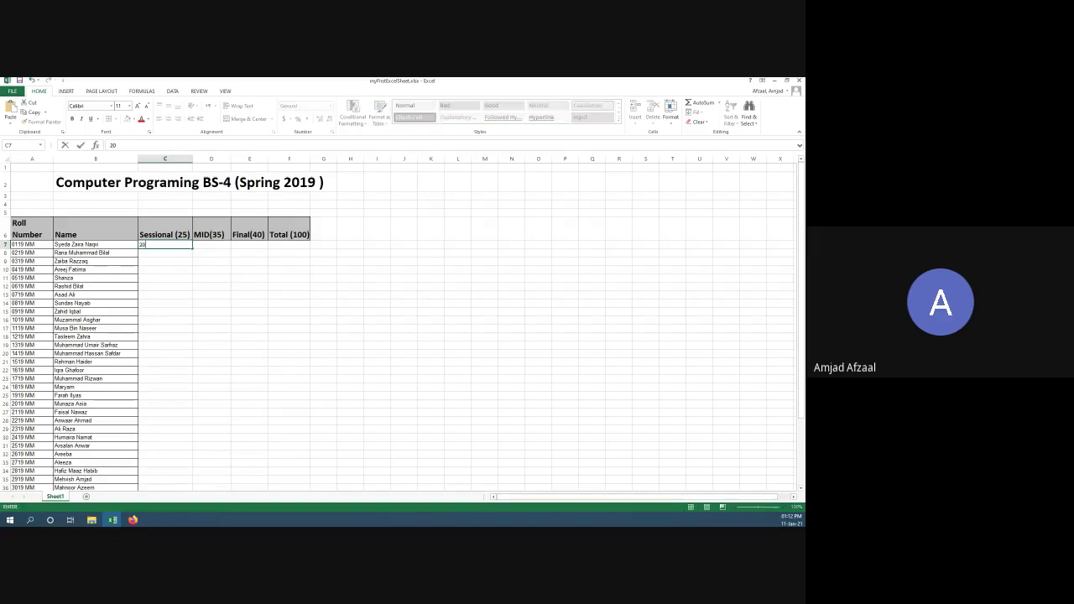
pyautogui.press('Tab')
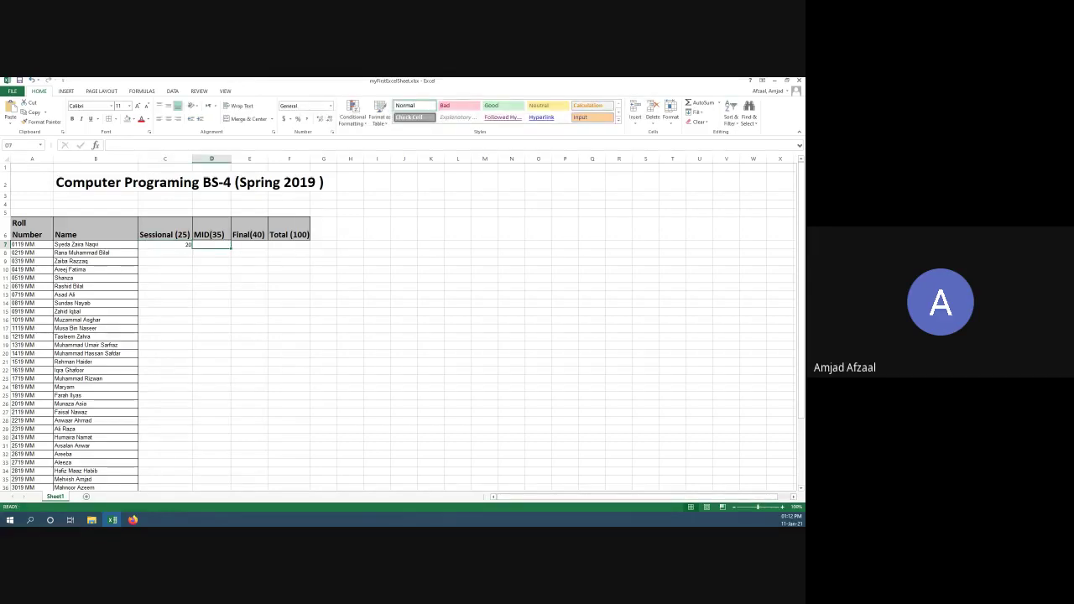
pyautogui.write('25')
pyautogui.press('Tab')
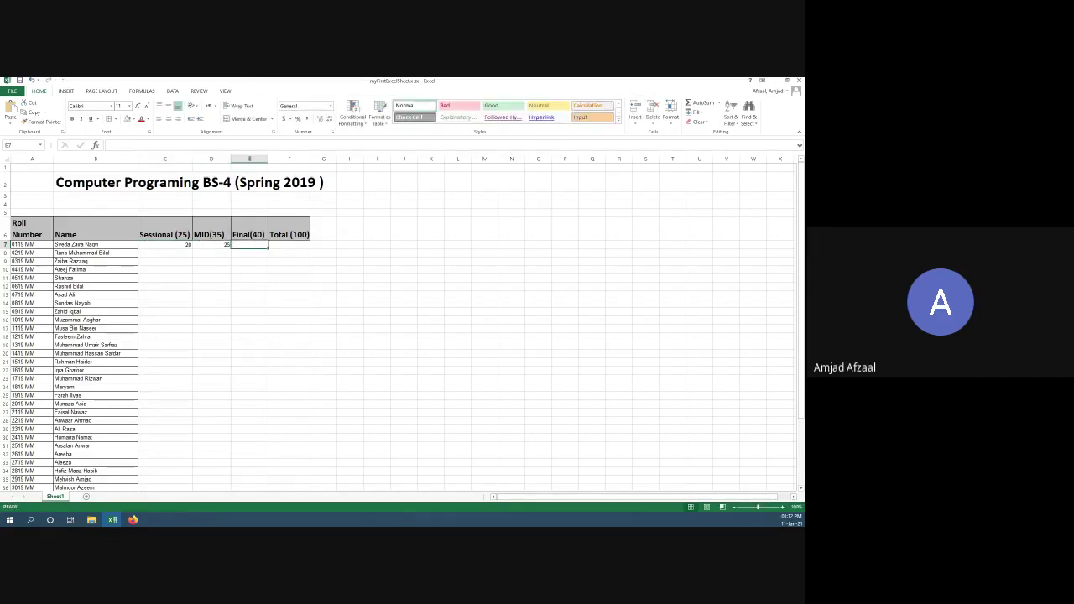
pyautogui.write('35')
pyautogui.press('Tab')
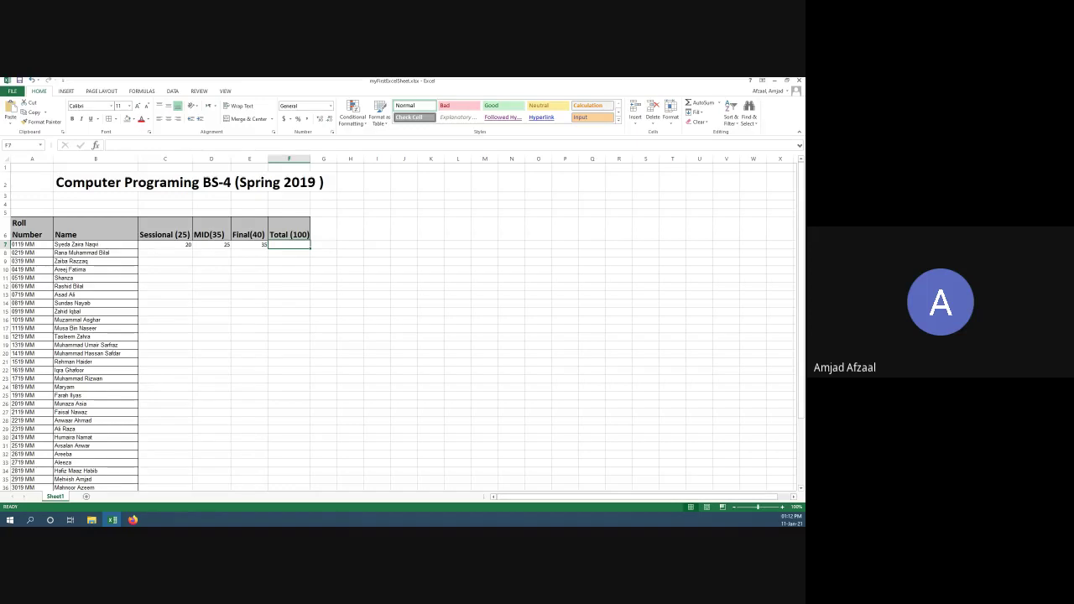
# Step: Review the first student's marks in C7 to E7 and enter 80 as the total in F7
pyautogui.click(250, 244)
pyautogui.click(212, 244)
pyautogui.click(249, 244)
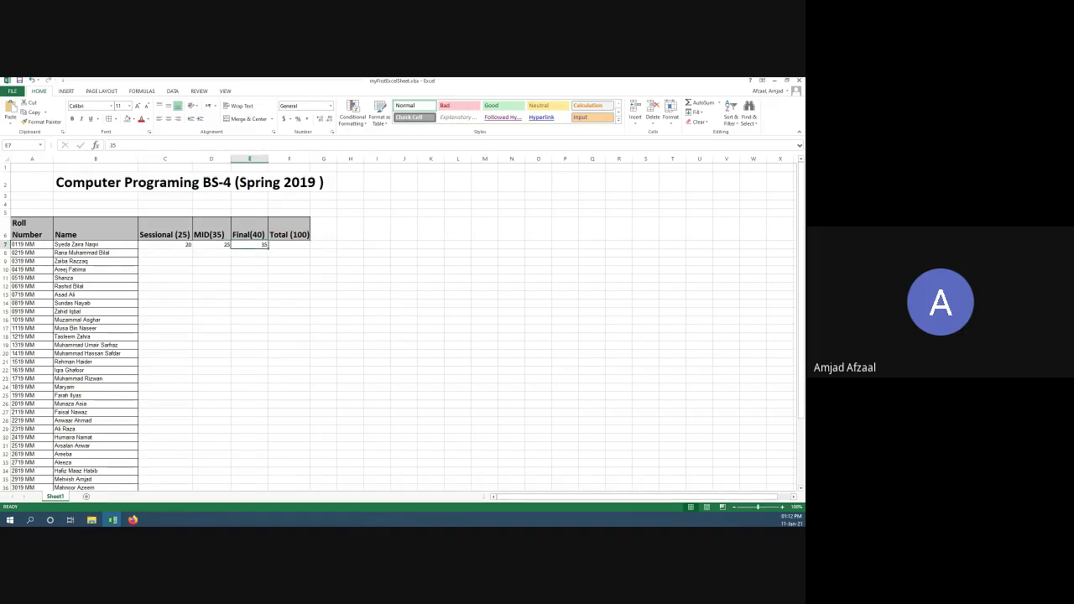
pyautogui.click(212, 245)
pyautogui.click(249, 244)
pyautogui.click(211, 244)
pyautogui.click(164, 244)
pyautogui.click(211, 244)
pyautogui.click(289, 245)
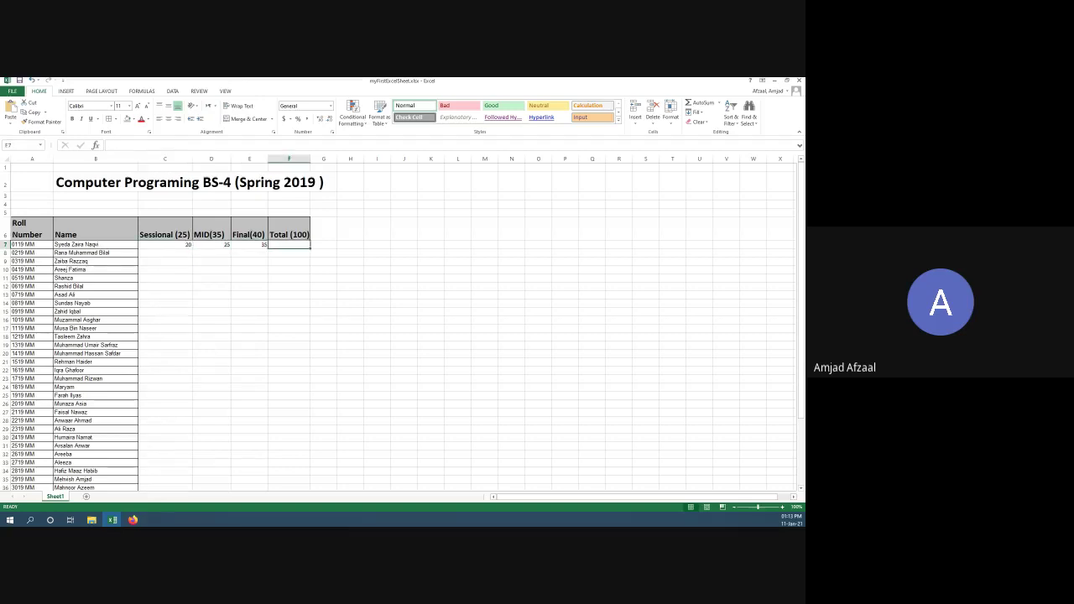
pyautogui.write('80')
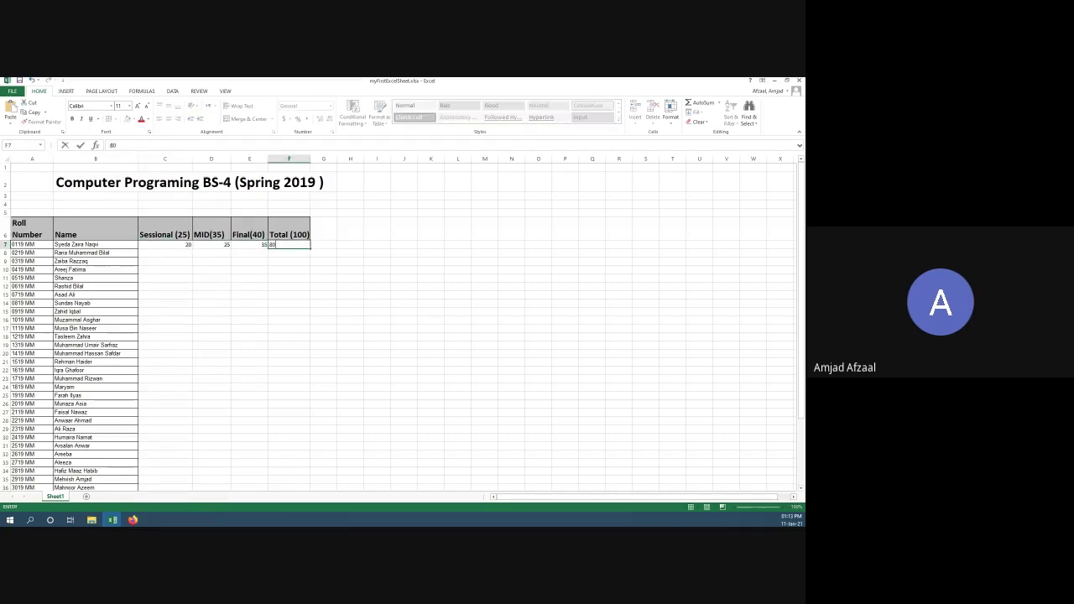
pyautogui.press('Return')
pyautogui.click(289, 244)
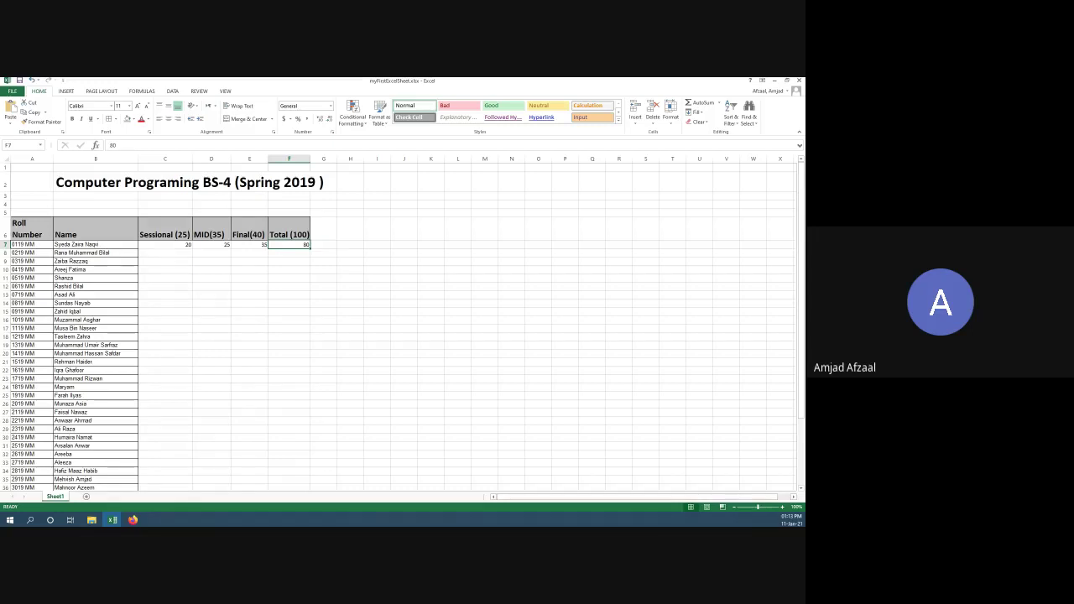
pyautogui.click(211, 244)
pyautogui.click(249, 245)
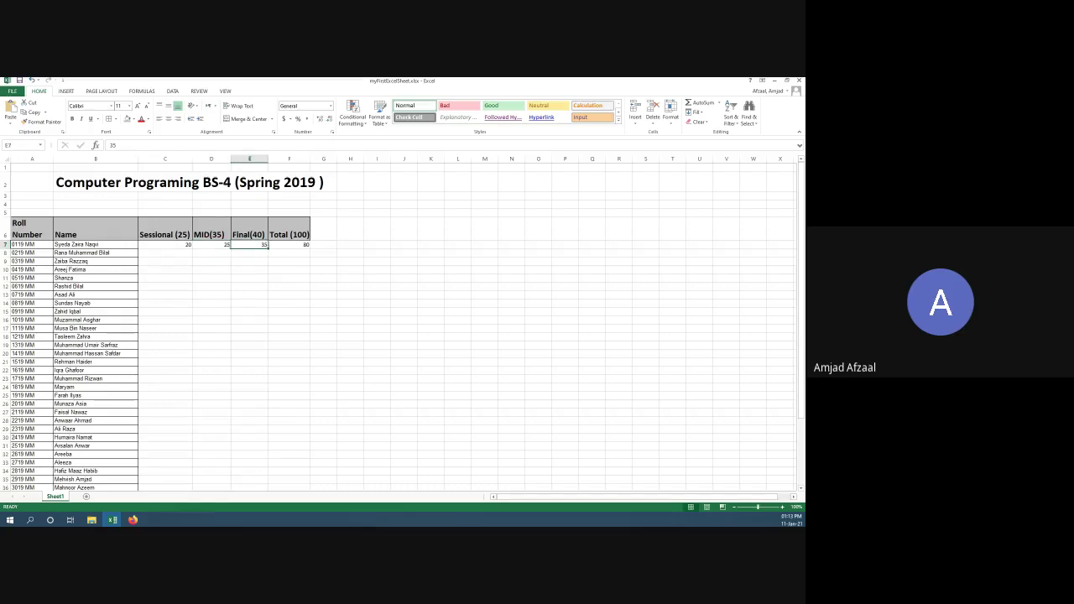
pyautogui.click(288, 245)
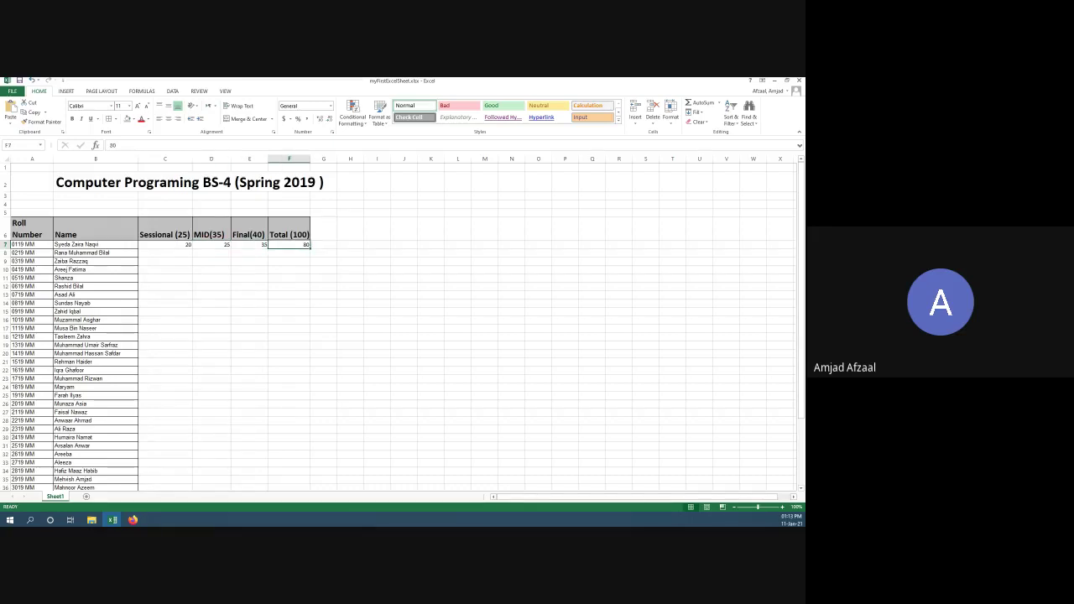
# Step: Enter the second student's marks in row 8: Sessional 21, MID 23, Final 21 and Total 65
pyautogui.press('Return')
pyautogui.press('Left')
pyautogui.press('Left')
pyautogui.press('Left')
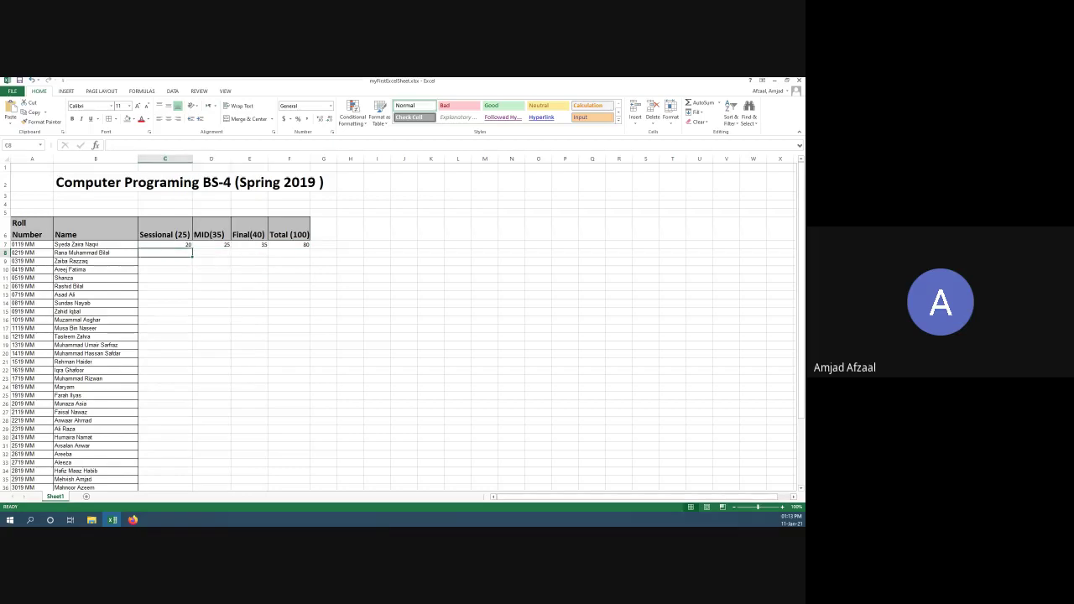
pyautogui.write('21')
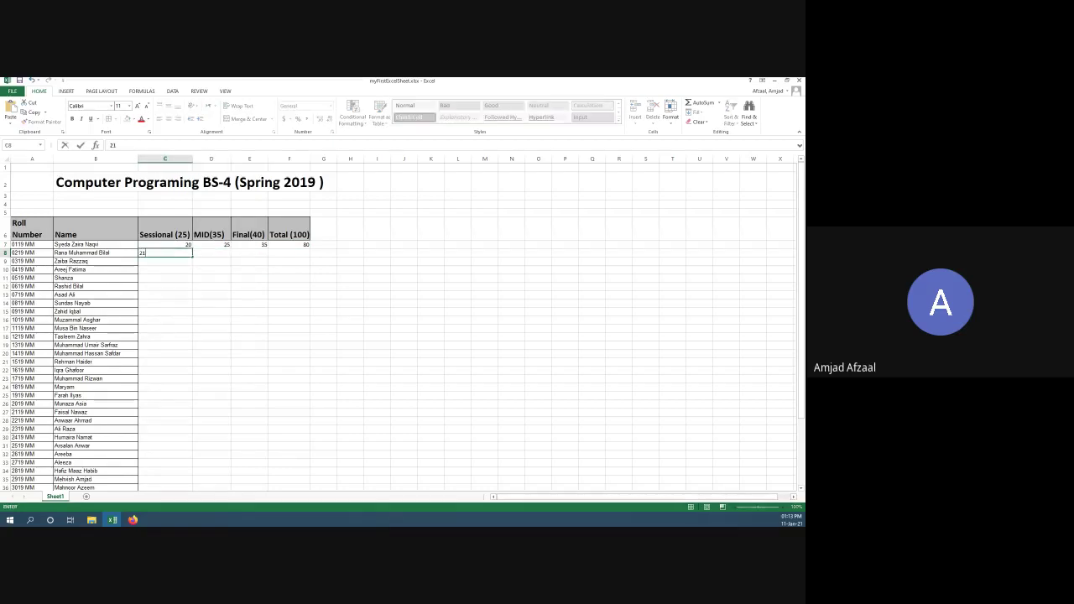
pyautogui.press('Tab')
pyautogui.write('45')
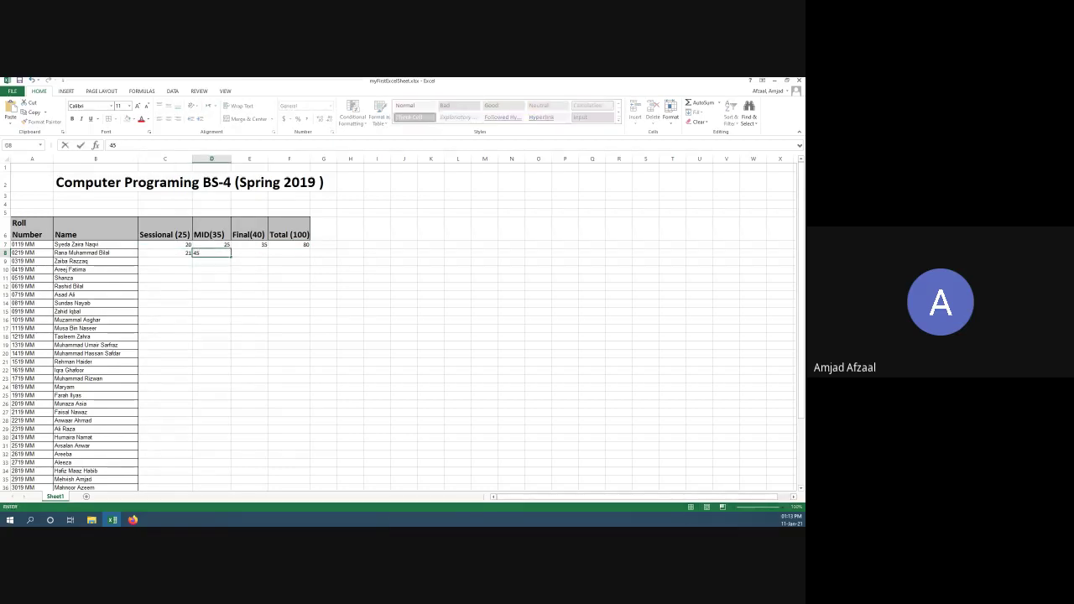
pyautogui.press('BackSpace')
pyautogui.press('BackSpace')
pyautogui.write('23')
pyautogui.press('Tab')
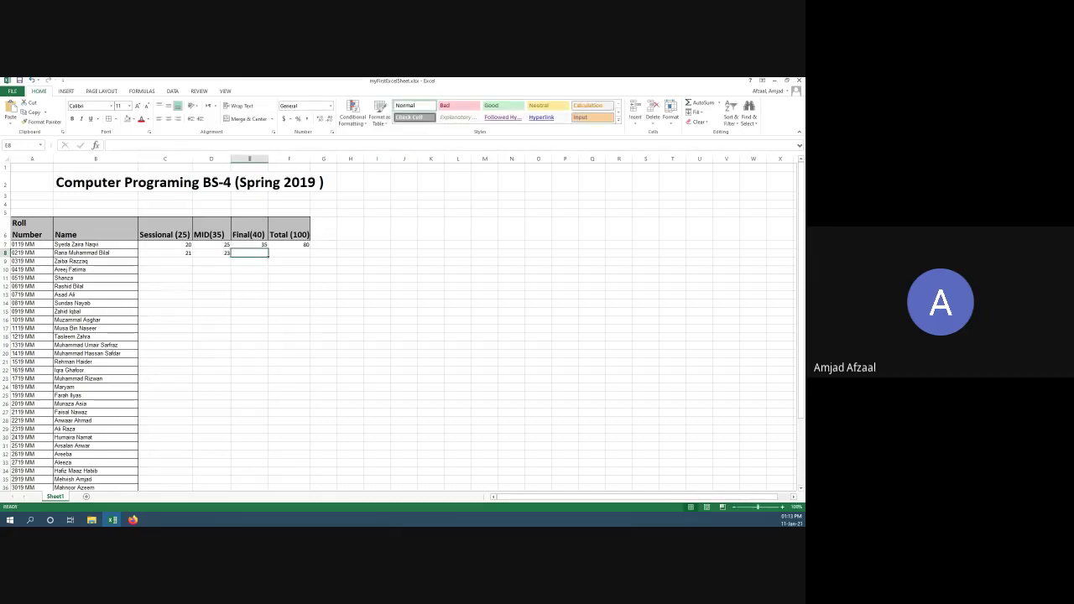
pyautogui.write('21')
pyautogui.press('Tab')
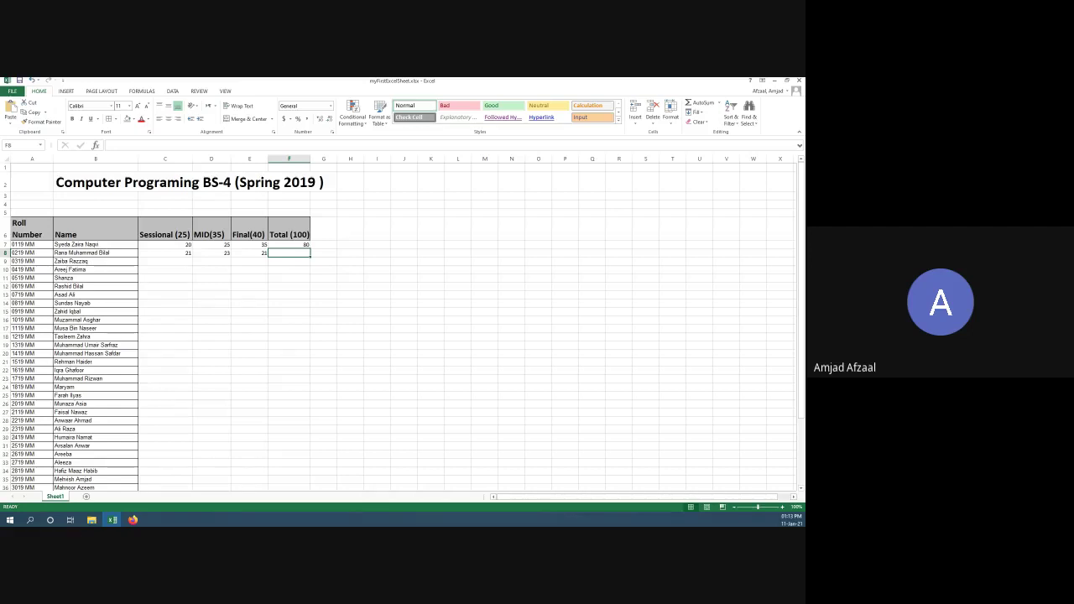
pyautogui.write('6')
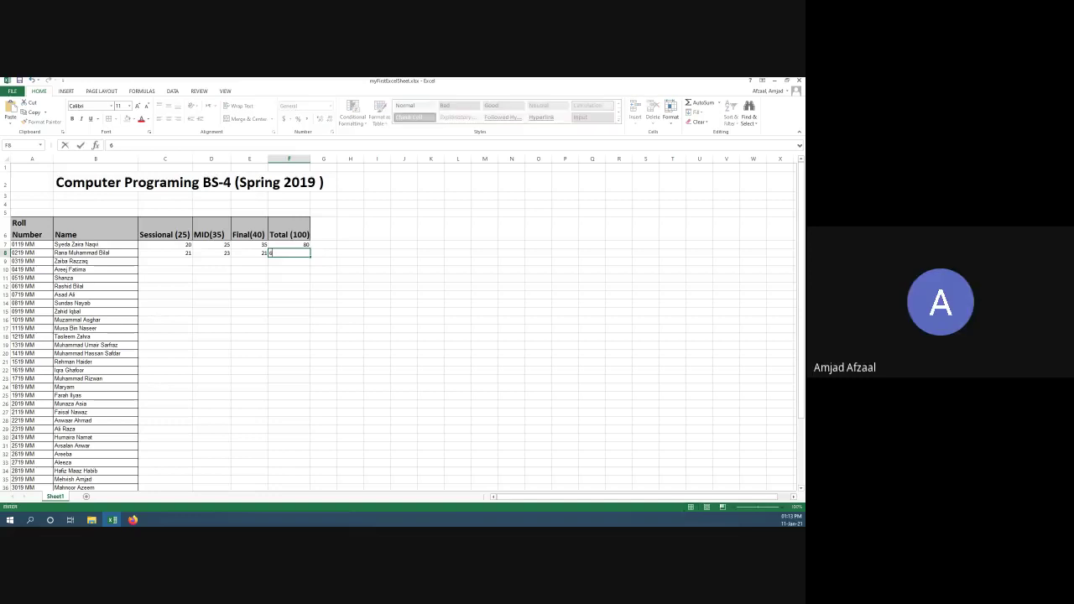
pyautogui.press('Return')
# Step: Go back and forth through the marks in row 8 and examine the totals in F7 and F8
pyautogui.press('Up')
pyautogui.press('Left')
pyautogui.press('Left')
pyautogui.press('Left')
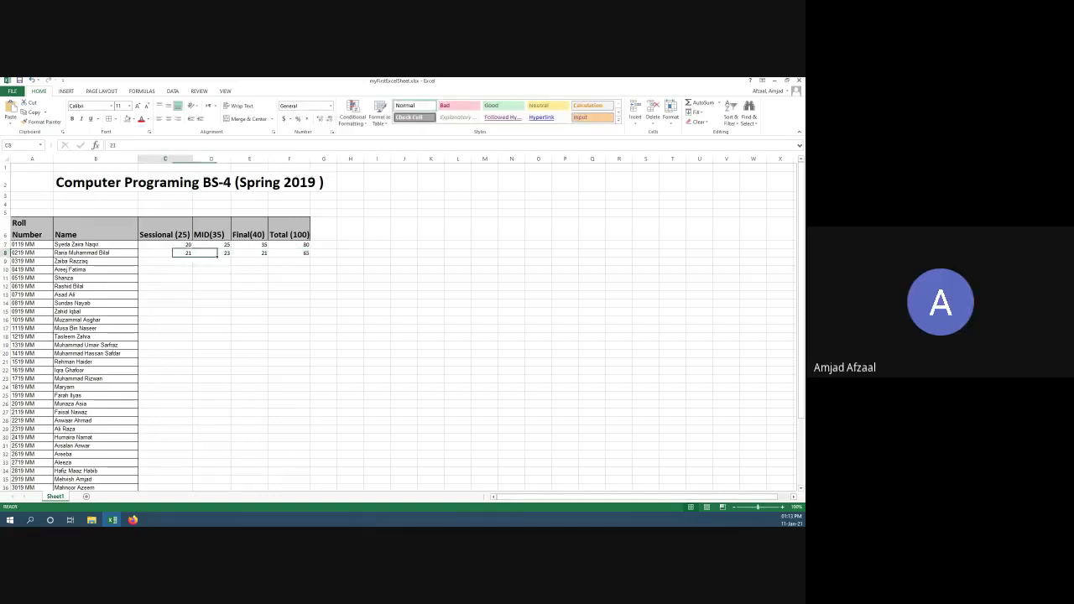
pyautogui.press('Right')
pyautogui.press('Right')
pyautogui.press('Right')
pyautogui.press('Left')
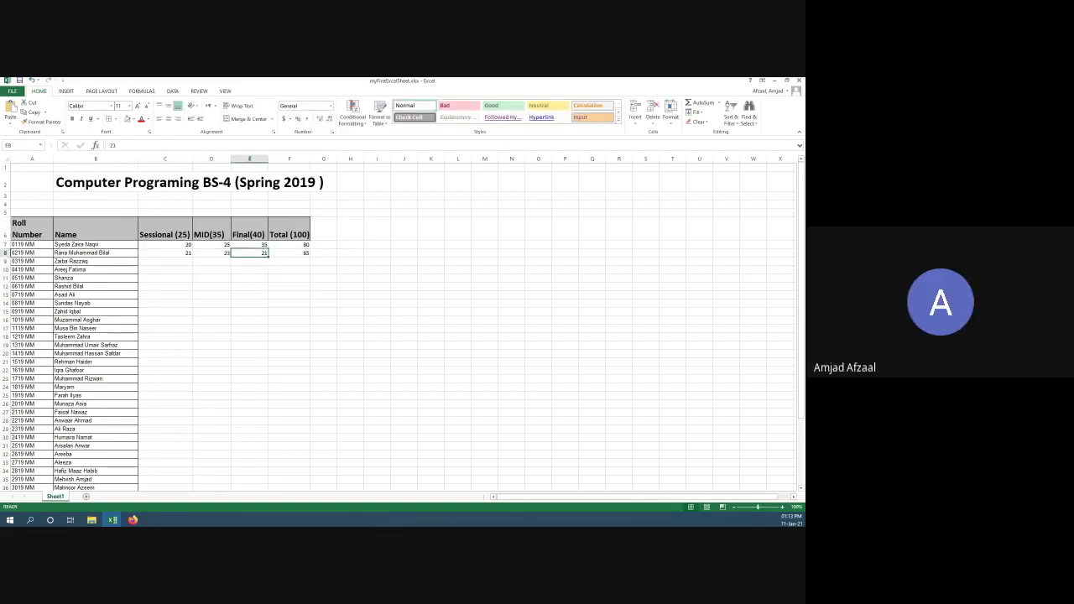
pyautogui.press('Left')
pyautogui.press('Left')
pyautogui.press('Right')
pyautogui.press('Right')
pyautogui.press('Right')
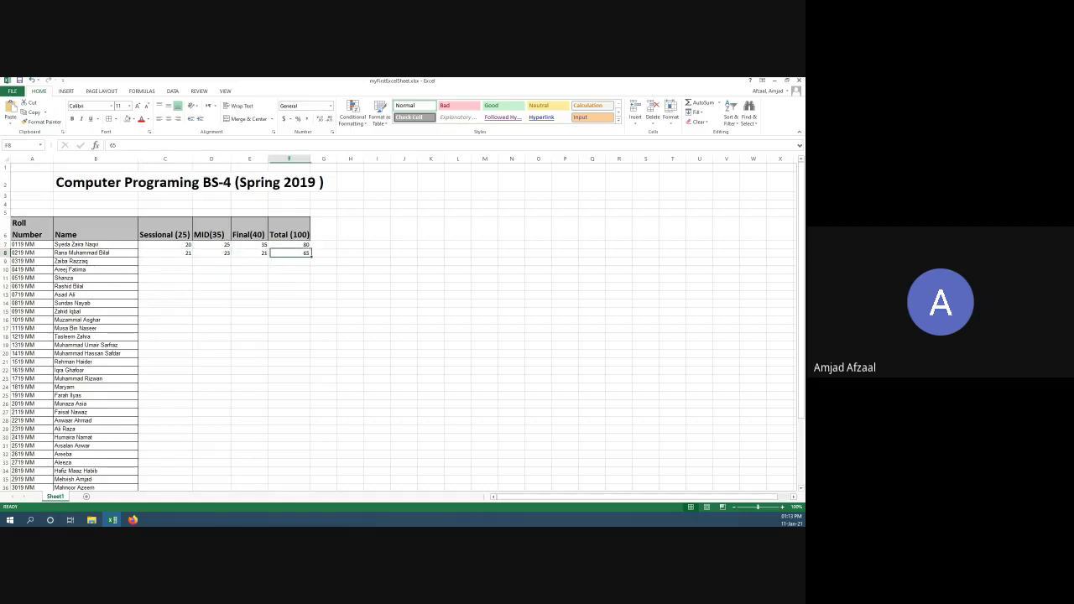
pyautogui.press('Up')
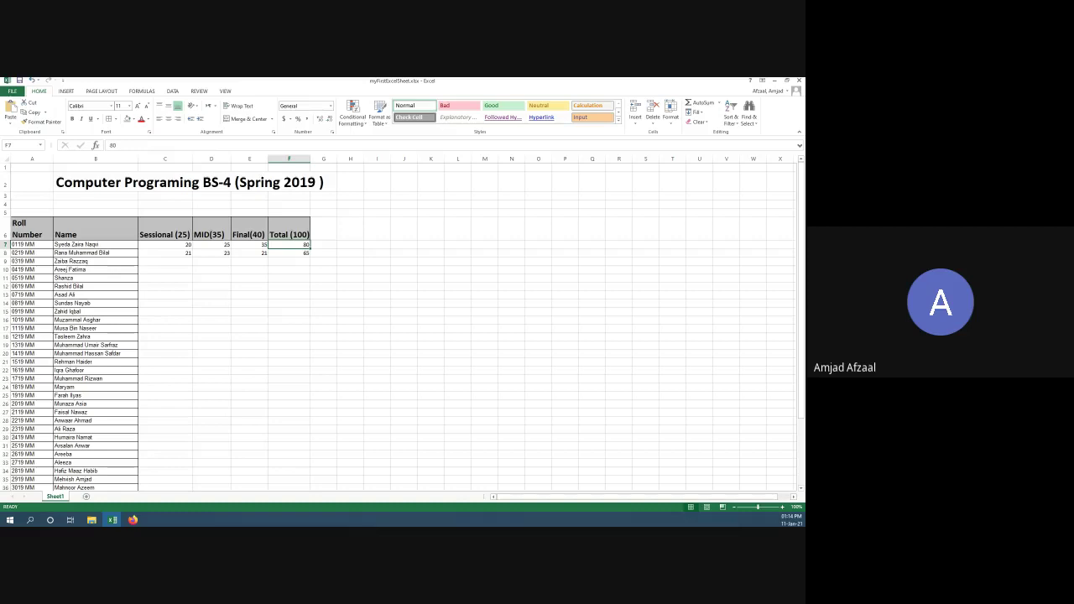
pyautogui.click(288, 253)
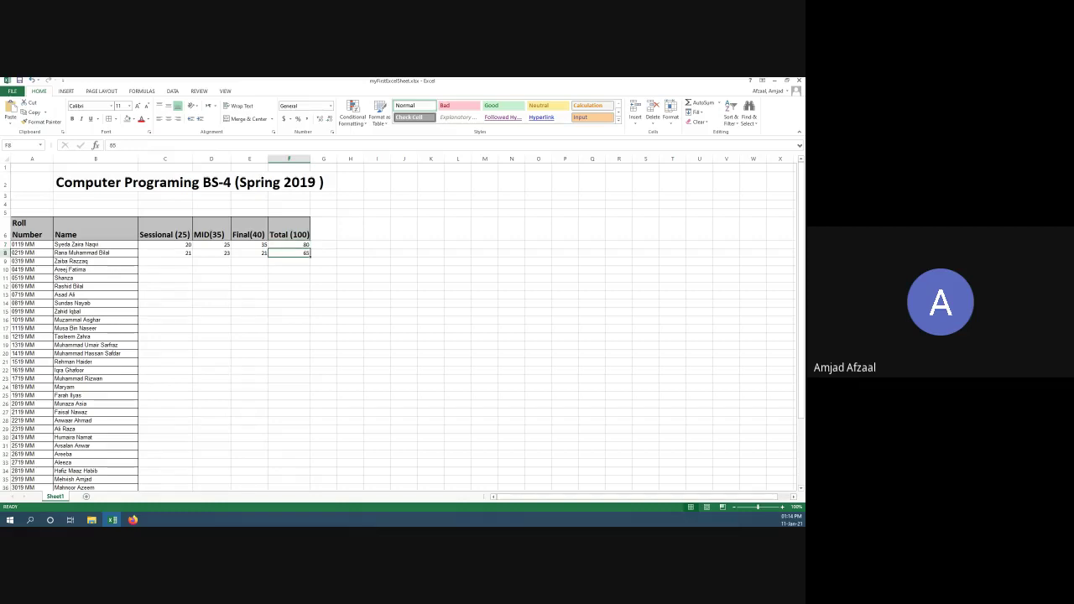
# Step: Start a formula in place of the total in F7 and look through the list of available functions
pyautogui.click(288, 244)
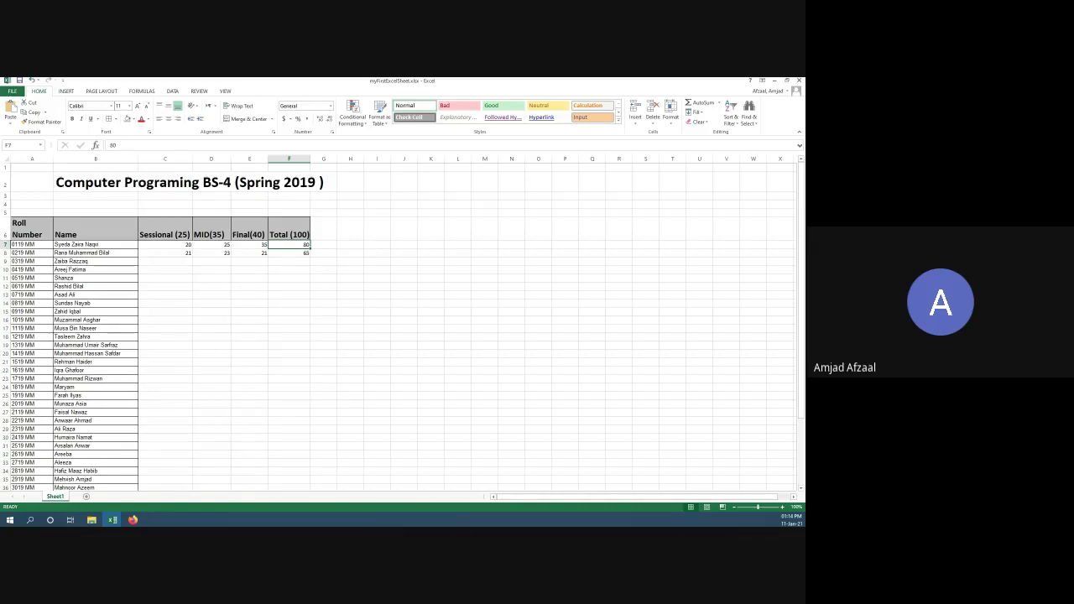
pyautogui.press('F2')
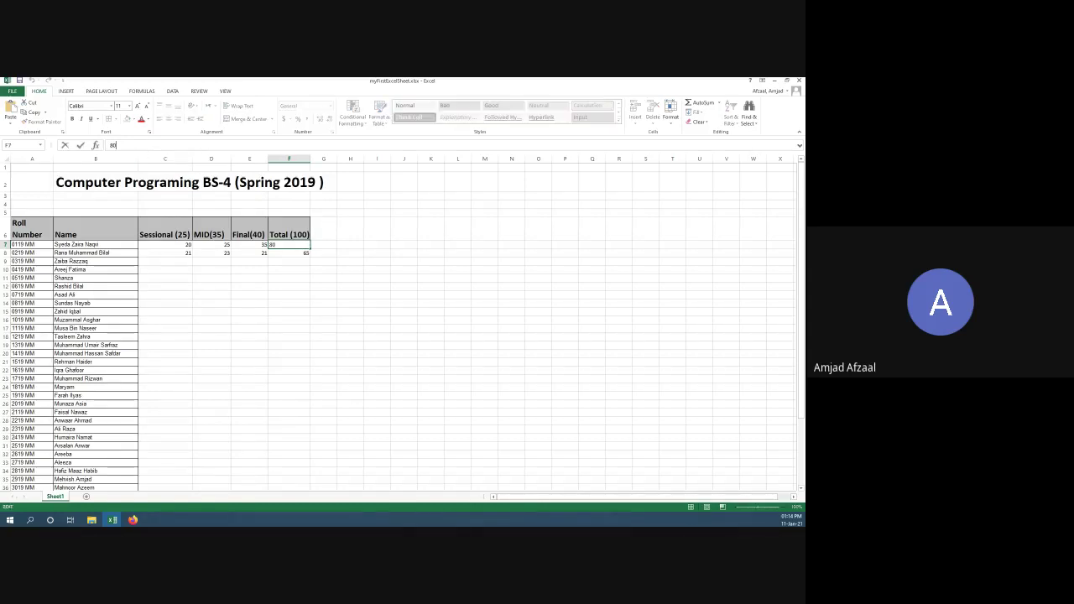
pyautogui.click(117, 146)
pyautogui.write('=')
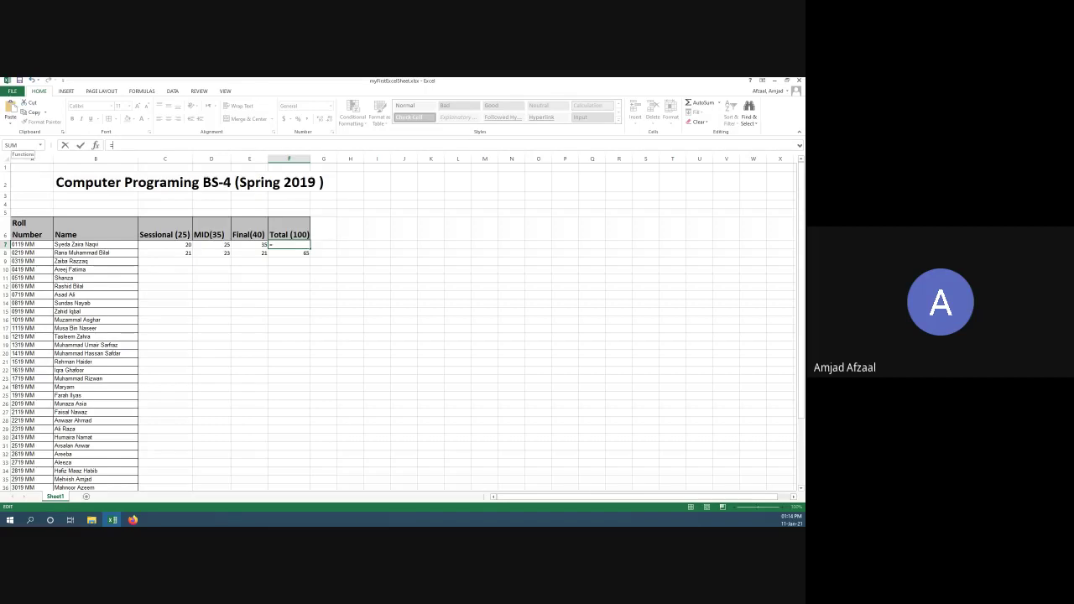
pyautogui.click(40, 145)
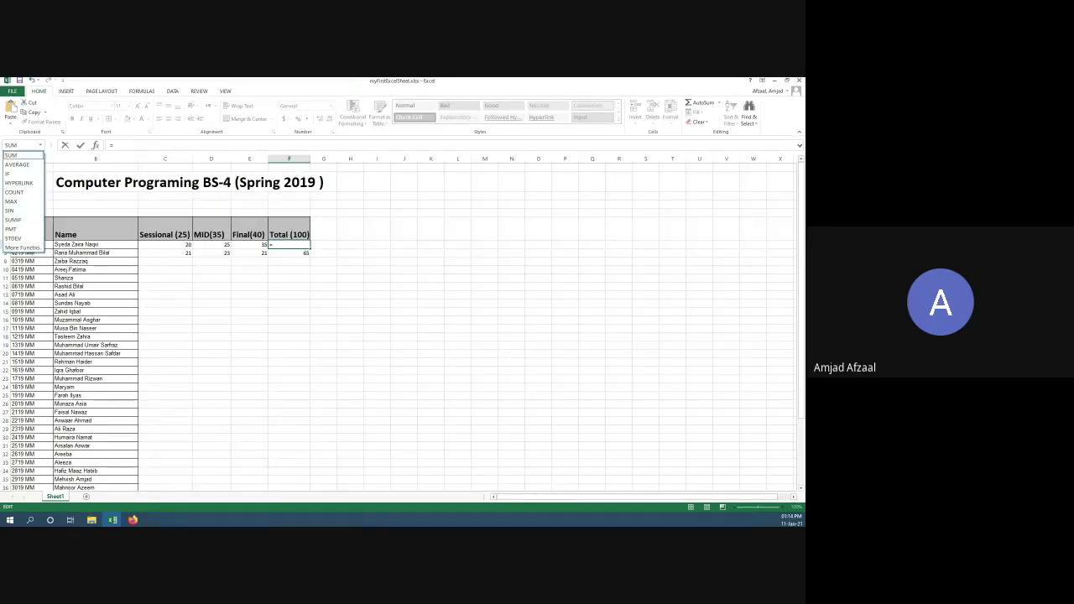
pyautogui.press('Escape')
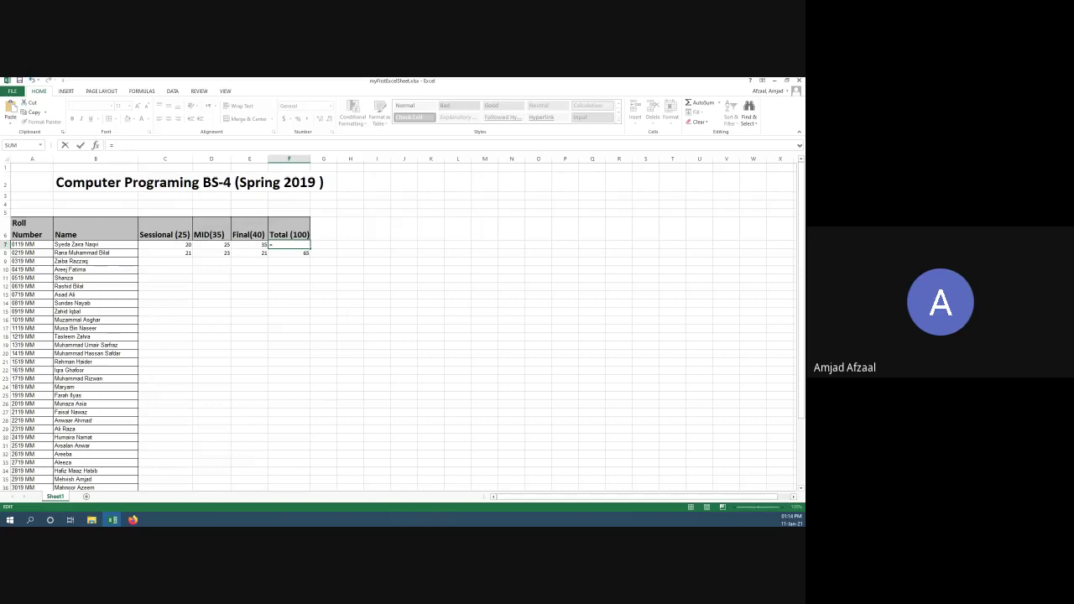
pyautogui.press('BackSpace')
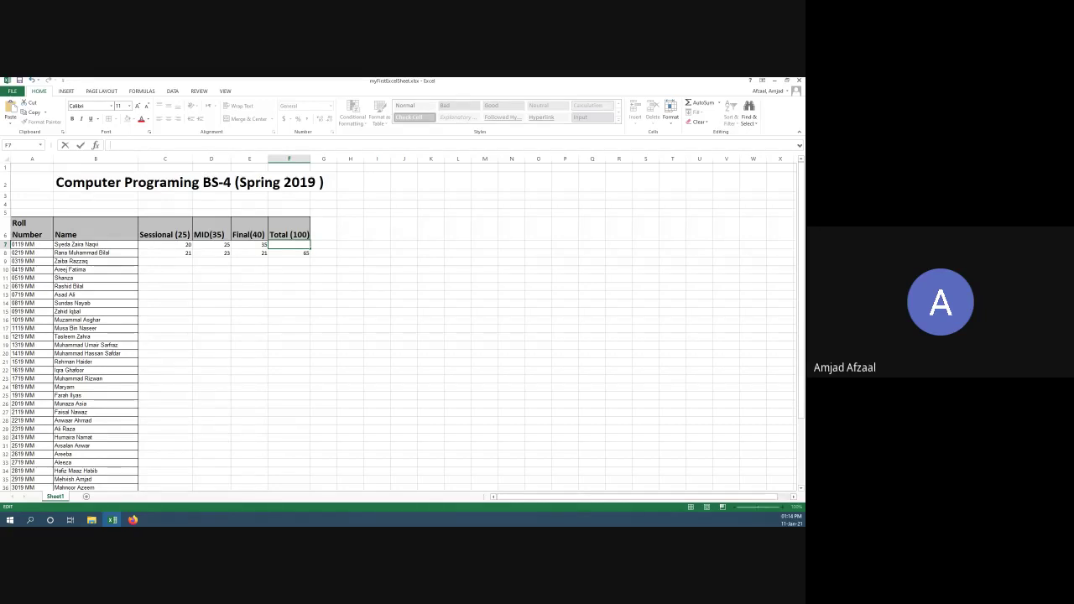
# Step: Enter the formula = 25 + 25 + 35 in F7 as the first student's total
pyautogui.write('=')
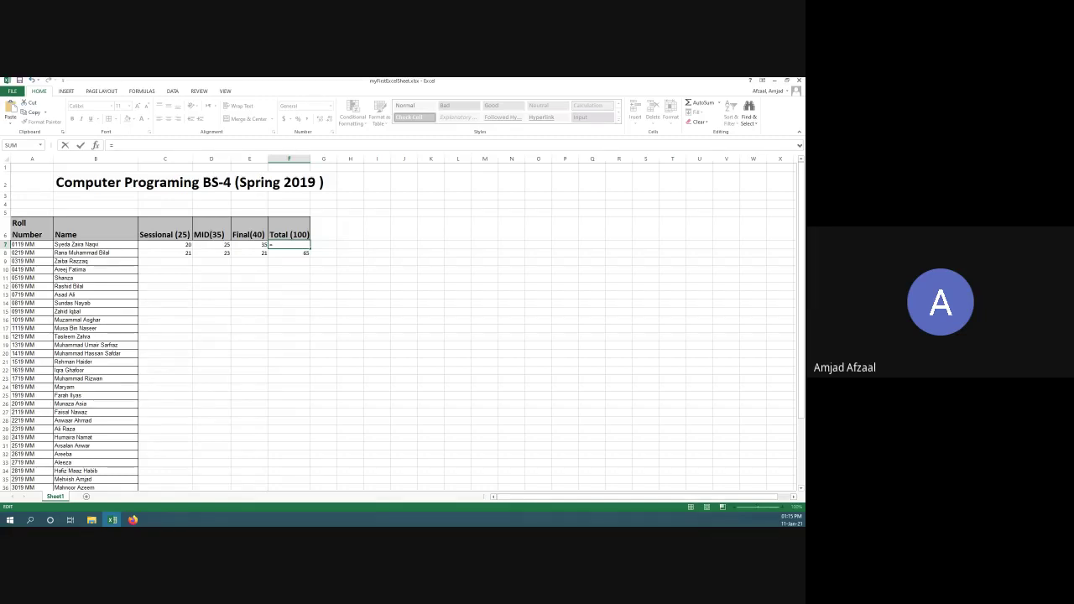
pyautogui.write('25 ')
pyautogui.write('+')
pyautogui.write(' 23')
pyautogui.write(' +')
pyautogui.write(' 35')
pyautogui.hotkey('ctrl', 'Return')
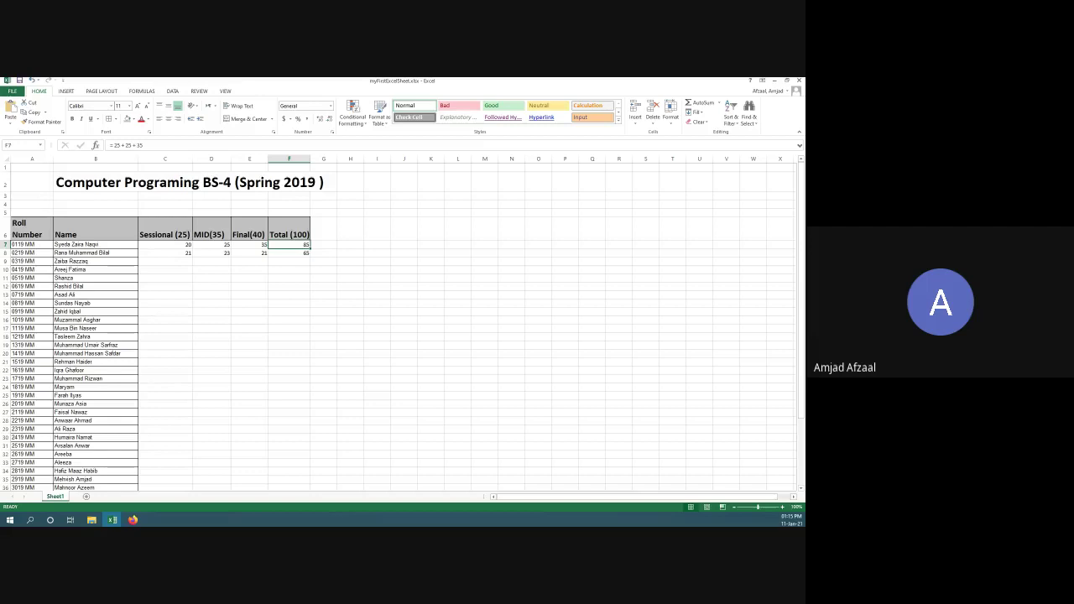
# Step: Copy the constant-number total formula from F7 into F8 for the second student
pyautogui.click(288, 252)
pyautogui.click(289, 244)
pyautogui.click(288, 252)
pyautogui.click(288, 244)
pyautogui.hotkey('ctrl', 'c')
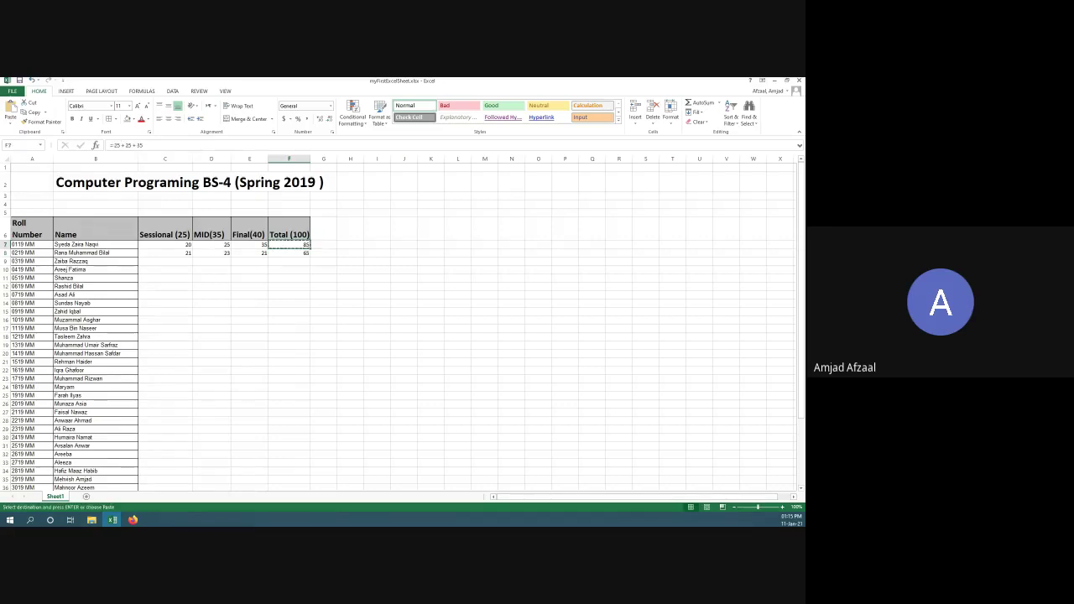
pyautogui.press('Down')
pyautogui.hotkey('ctrl', 'v')
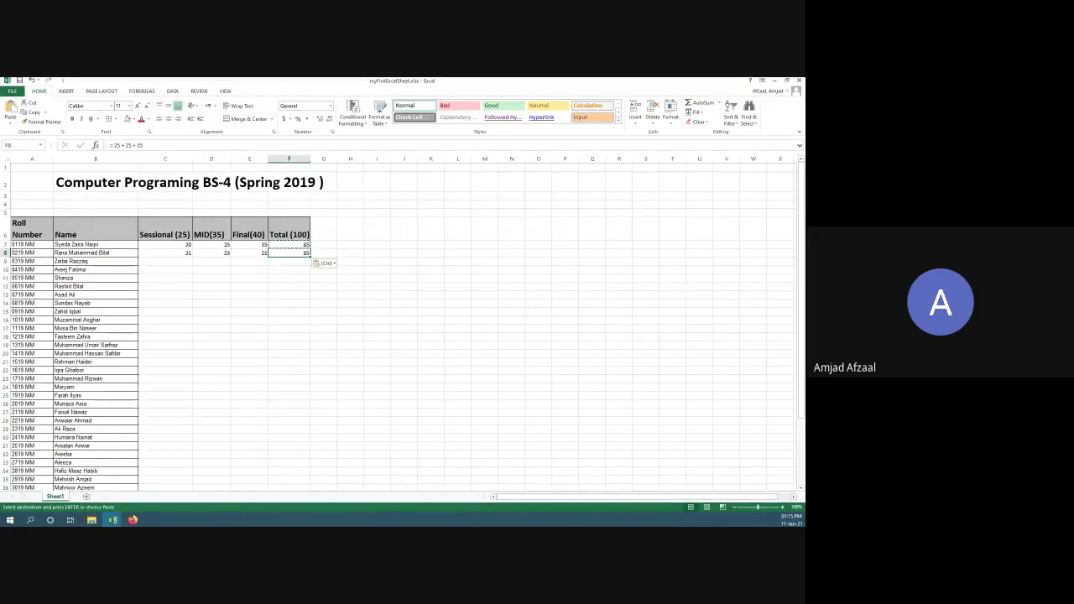
# Step: Compare the total formulas in F7 and F8
pyautogui.click(288, 244)
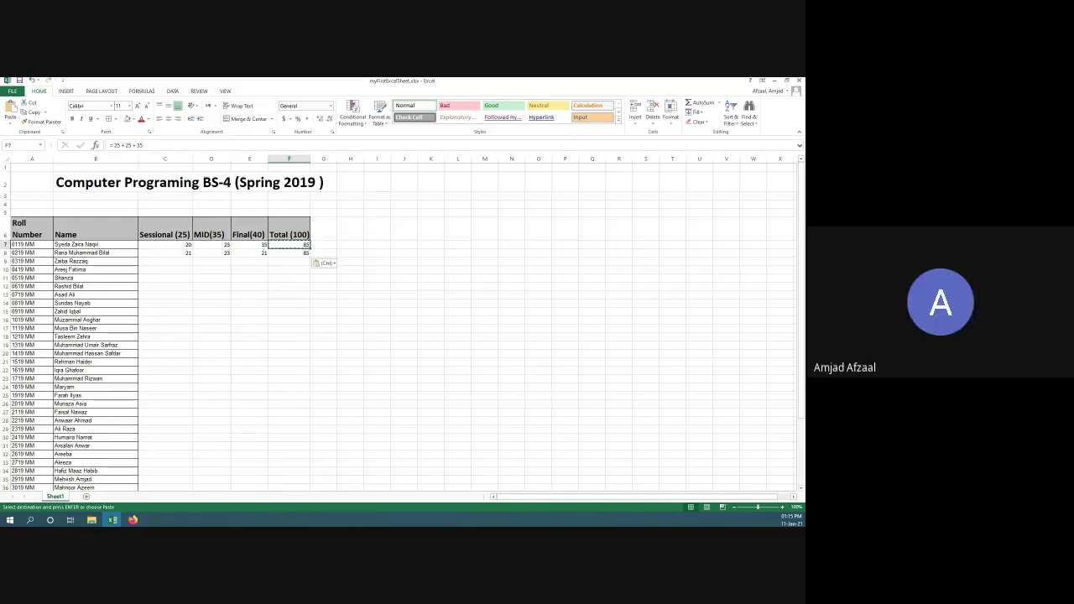
pyautogui.click(288, 253)
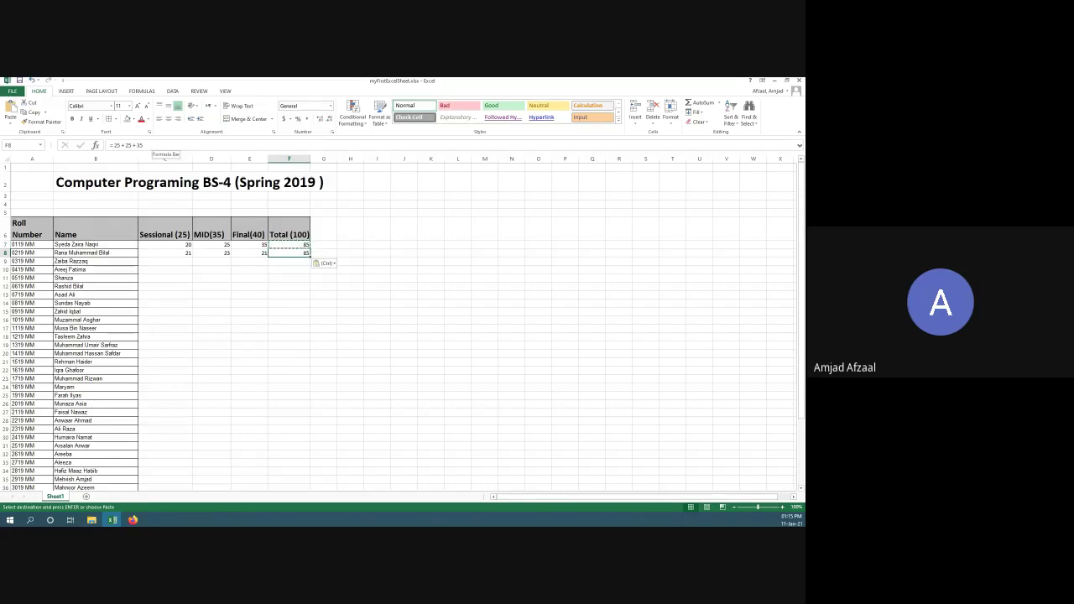
pyautogui.click(154, 145)
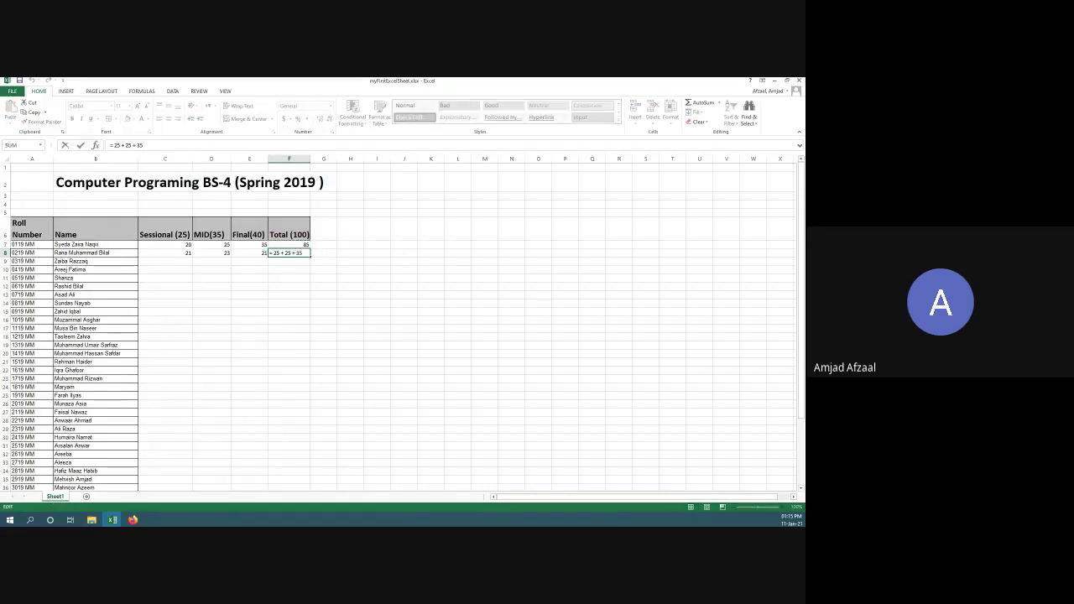
pyautogui.hotkey('shift', 'Return')
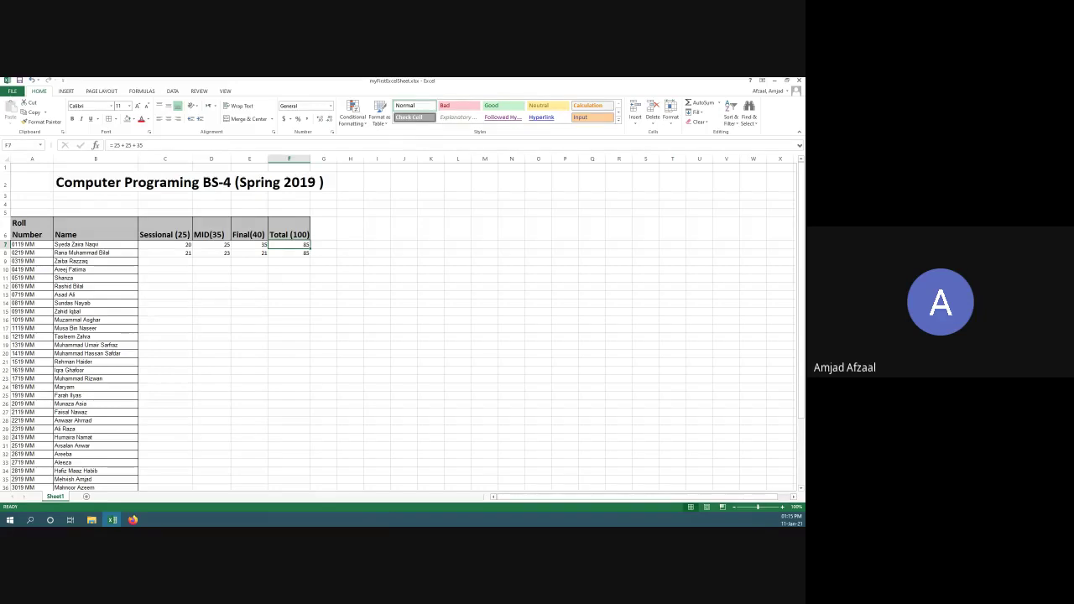
# Step: Replace the formula in F7 with = C7 + D7 + E7 so the total uses cell references
pyautogui.press('F2')
pyautogui.press('BackSpace')
pyautogui.press('BackSpace')
pyautogui.press('BackSpace')
pyautogui.press('BackSpace')
pyautogui.press('BackSpace')
pyautogui.press('BackSpace')
pyautogui.press('BackSpace')
pyautogui.press('BackSpace')
pyautogui.press('BackSpace')
pyautogui.press('BackSpace')
pyautogui.press('BackSpace')
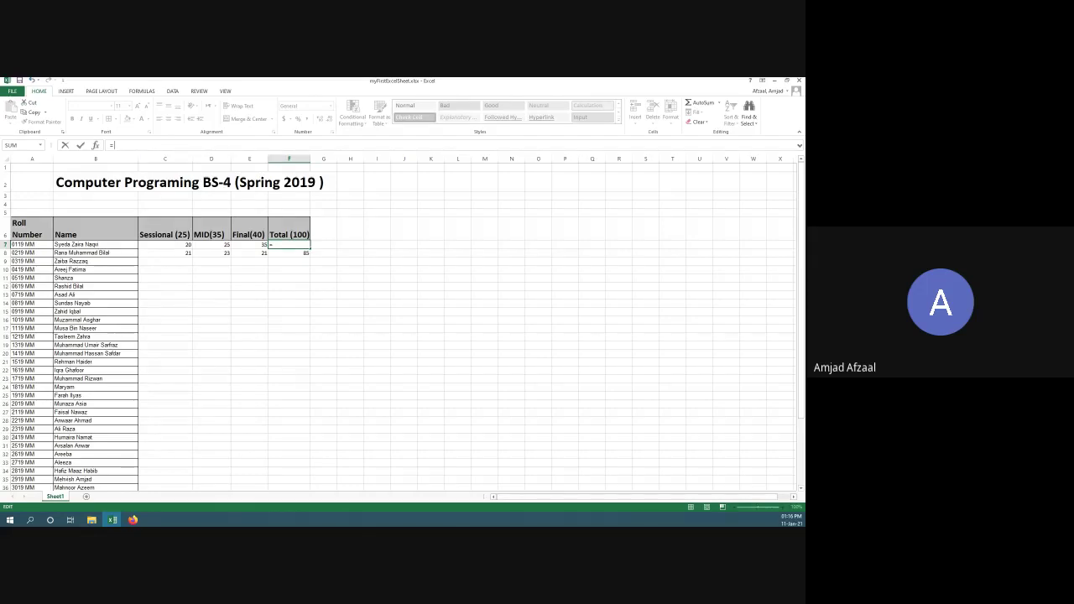
pyautogui.write('C7+D7')
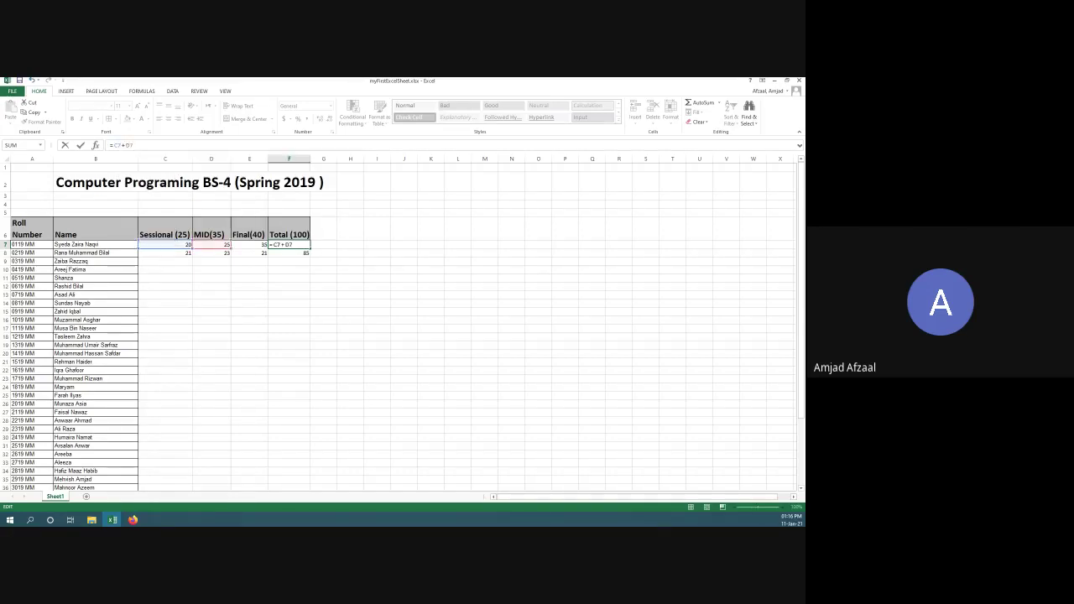
pyautogui.write('+E7')
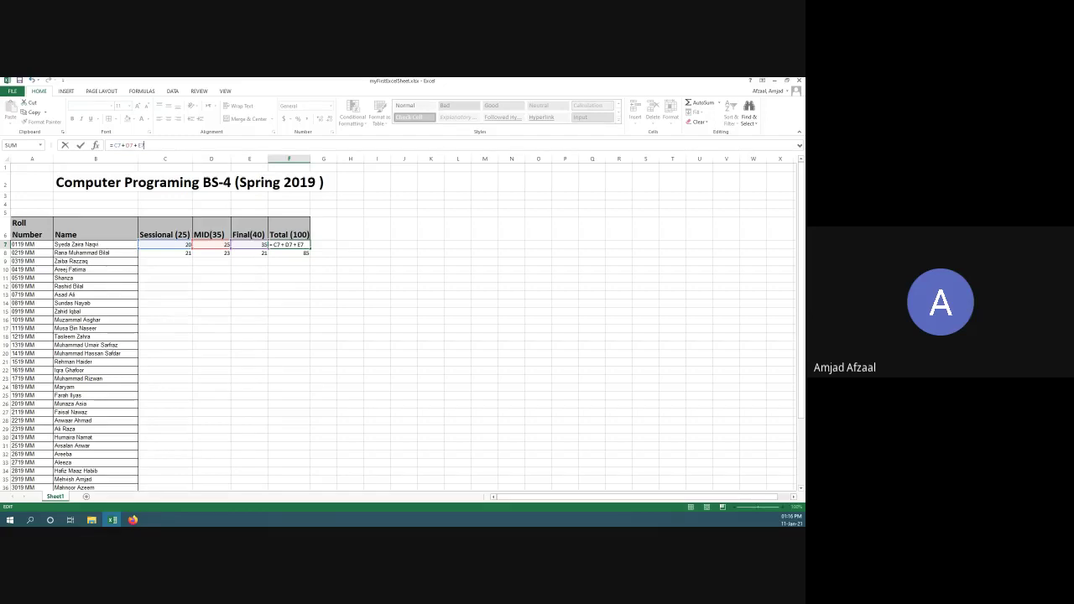
pyautogui.press('Return')
# Step: Change the first student's MID mark in D7 to 30
pyautogui.press('Up')
pyautogui.press('Left')
pyautogui.press('Left')
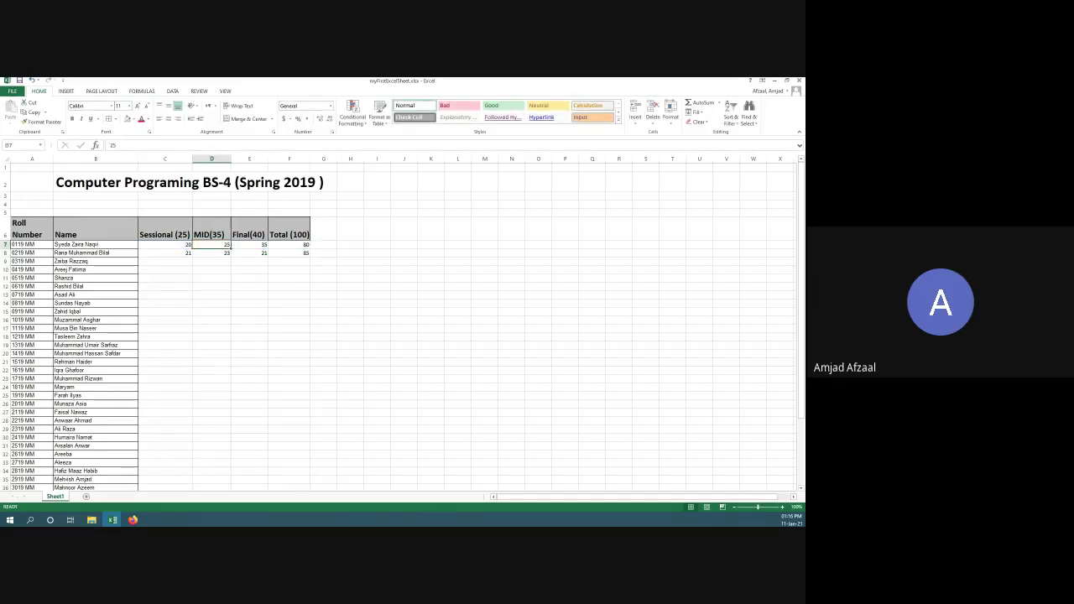
pyautogui.write('30')
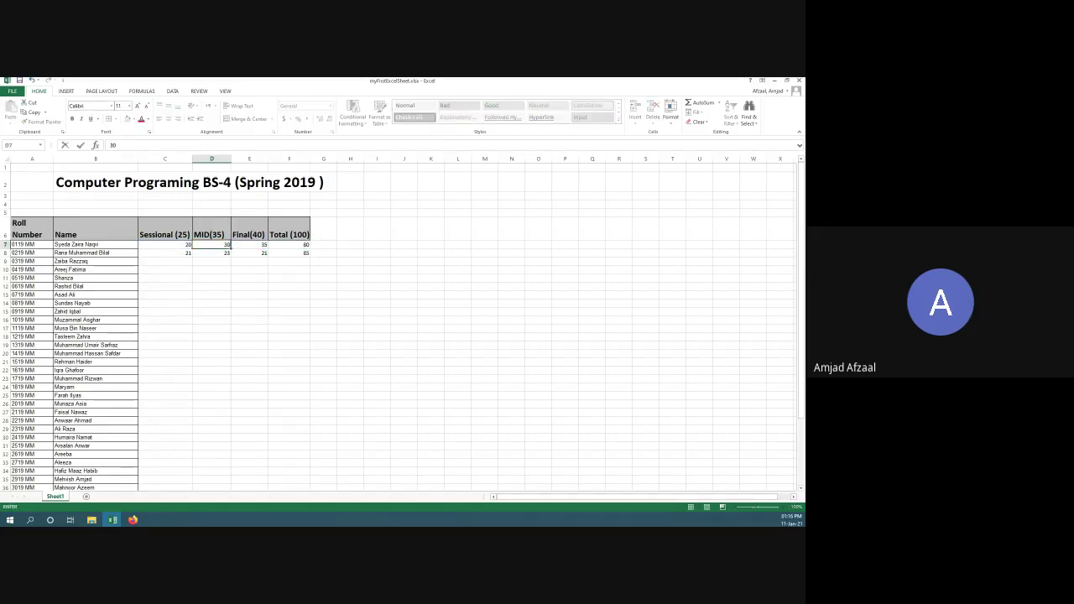
pyautogui.press('Return')
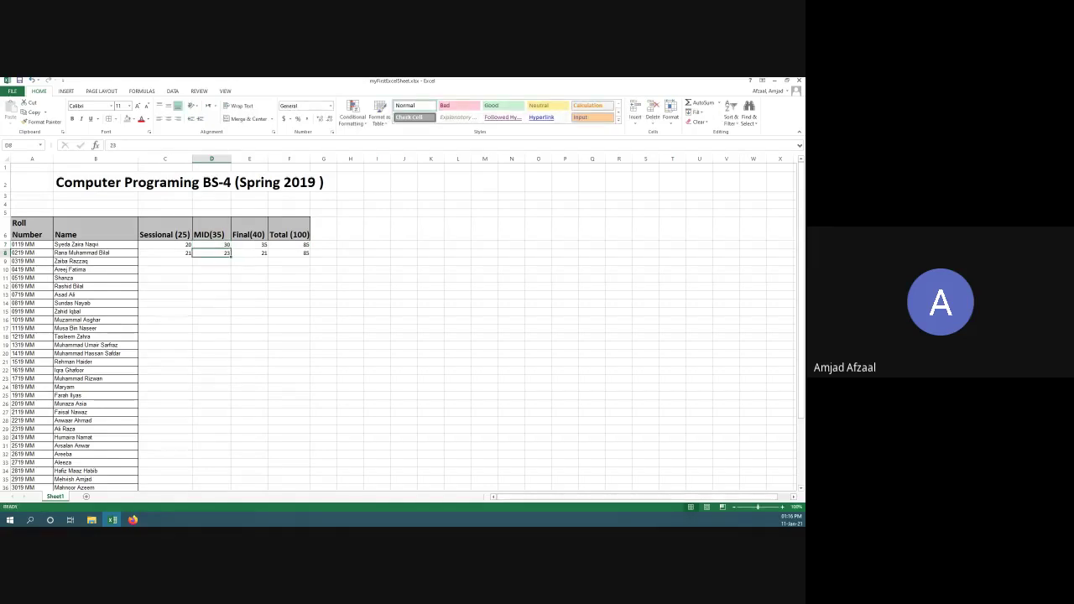
# Step: Change the first student's Sessional mark in C7 to 15 and check the total in F7
pyautogui.press('Up')
pyautogui.press('Left')
pyautogui.write('15')
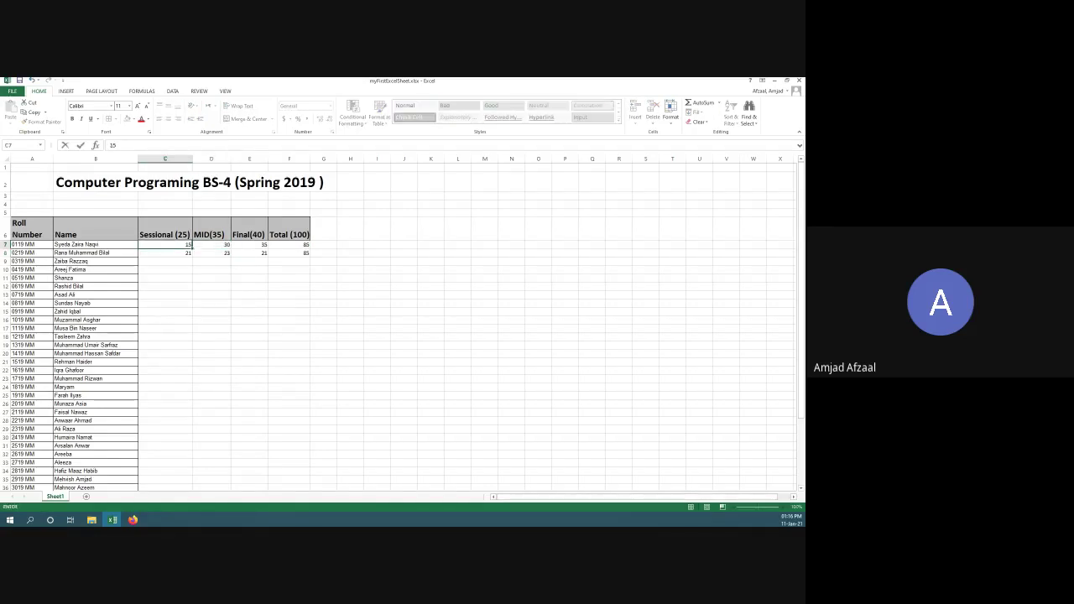
pyautogui.press('Return')
pyautogui.press('Up')
pyautogui.press('Right')
pyautogui.press('Right')
pyautogui.press('Right')
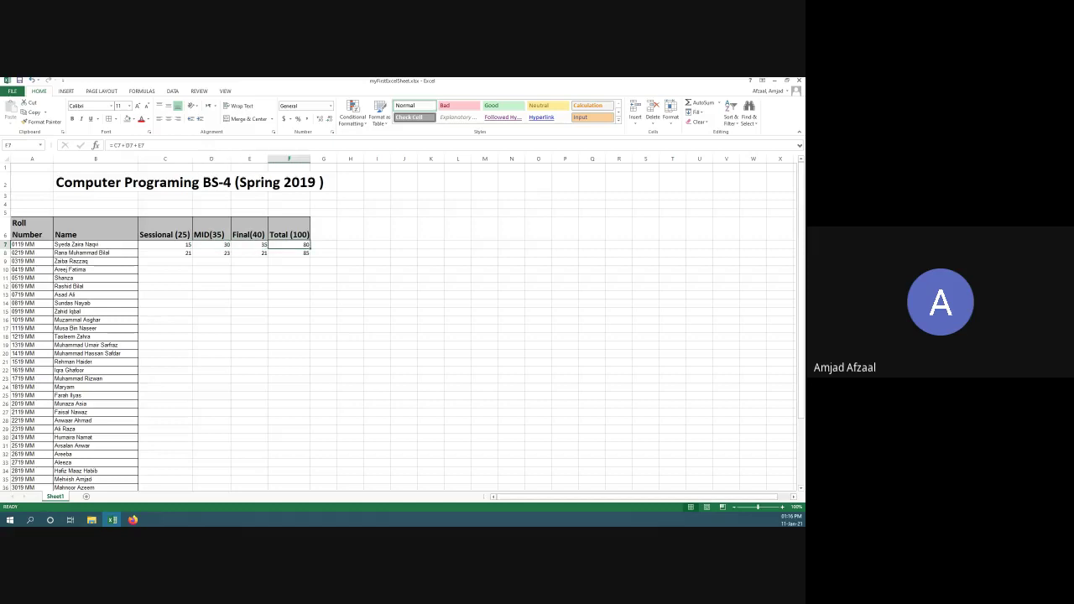
# Step: Change the first student's Final mark in E7 to 40 and check the total in F7
pyautogui.click(250, 244)
pyautogui.write('40')
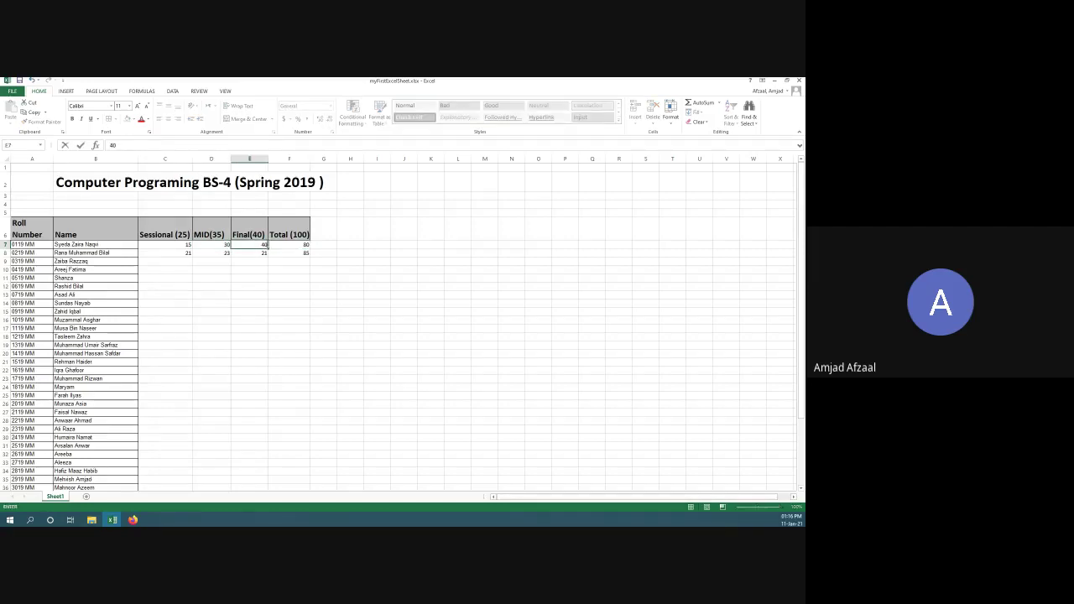
pyautogui.press('Return')
pyautogui.press('Up')
pyautogui.press('Right')
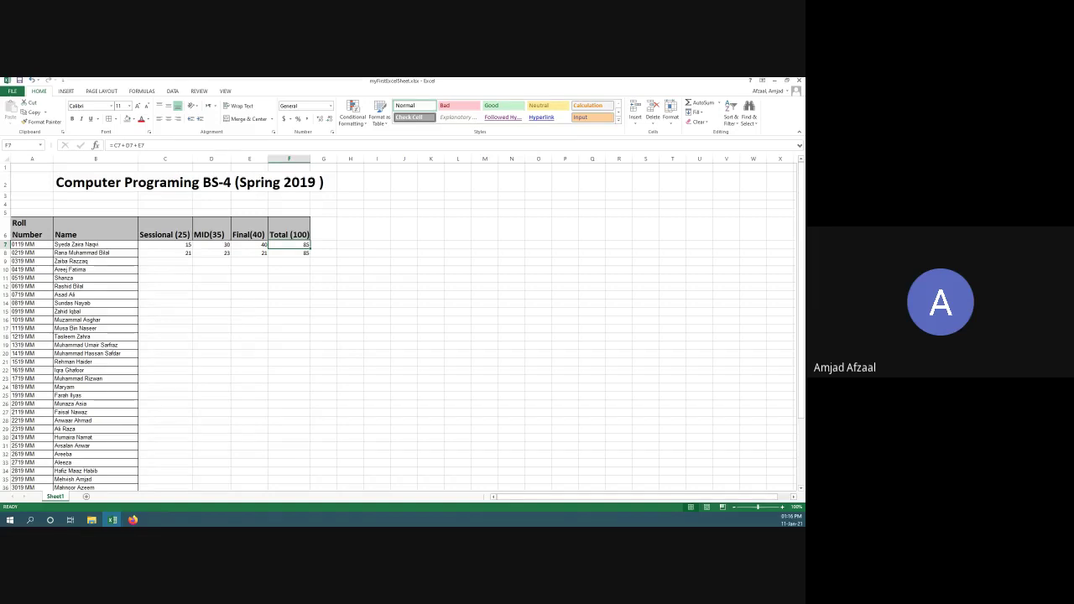
# Step: Fill the total formula from F7 down the Total (100) column through F50
pyautogui.press('Left')
pyautogui.press('Left')
pyautogui.press('Right')
pyautogui.press('Right')
pyautogui.scroll(-6, 397, 328)
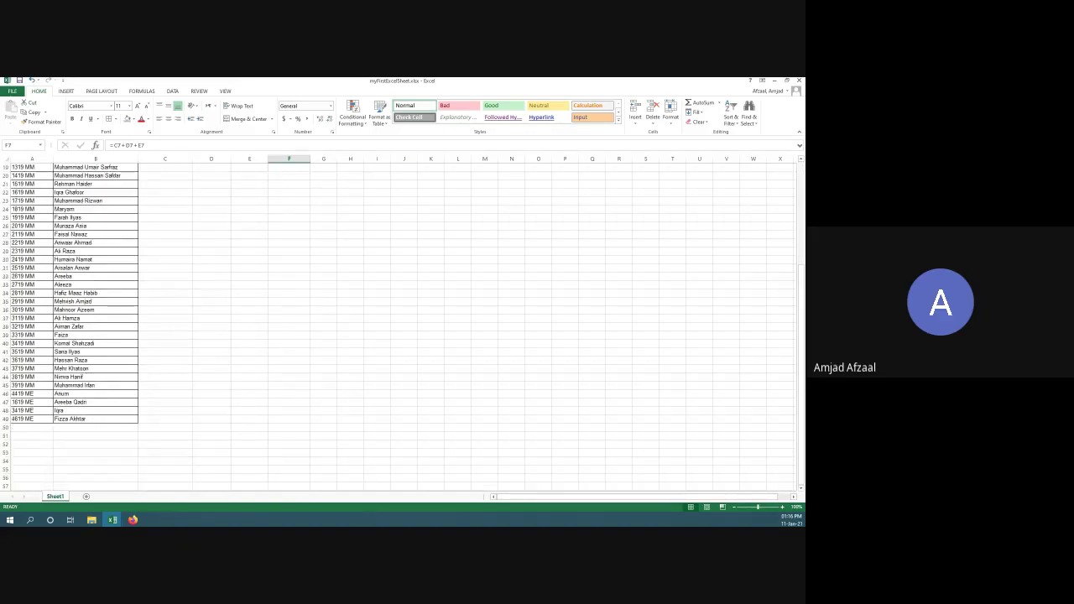
pyautogui.scroll(6, 398, 328)
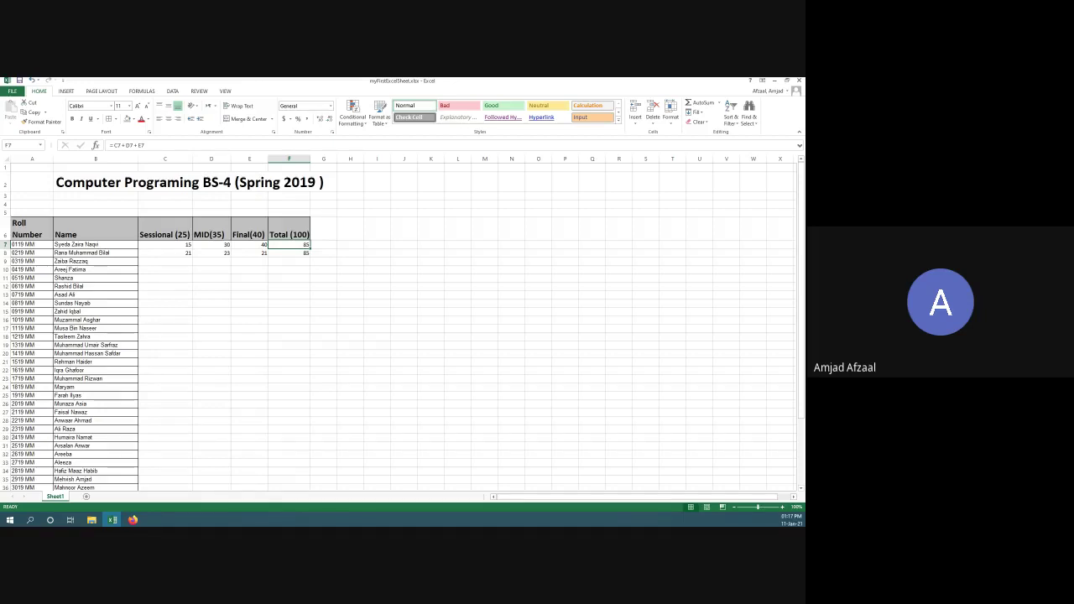
pyautogui.moveTo(309, 248); pyautogui.dragTo(310, 446)
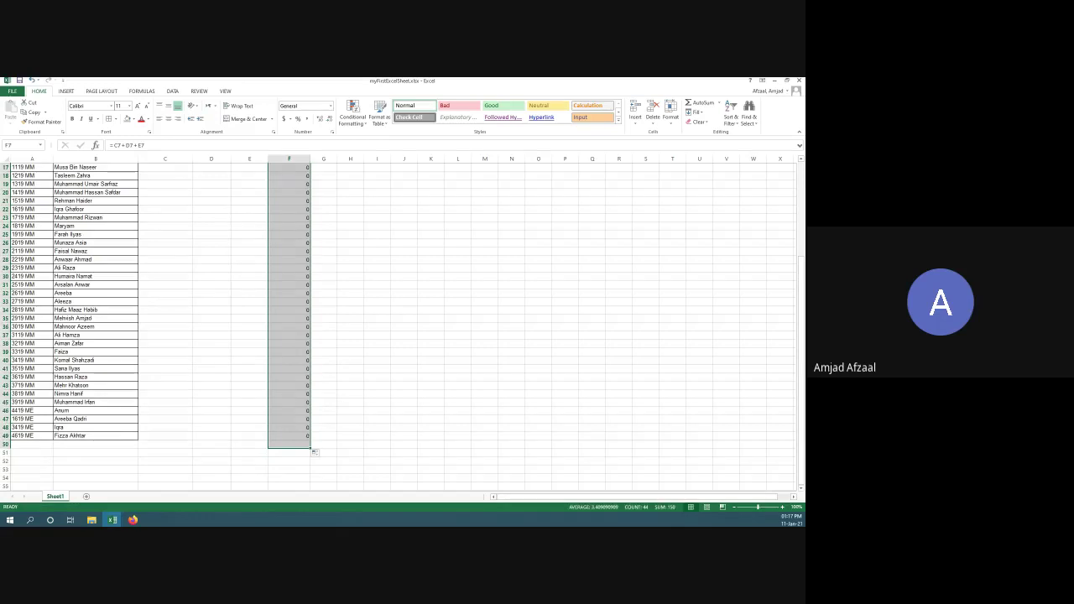
# Step: Examine the filled total formulas in F7, F8 and F9 and the cells they refer to, then select C9
pyautogui.scroll(5, 403, 327)
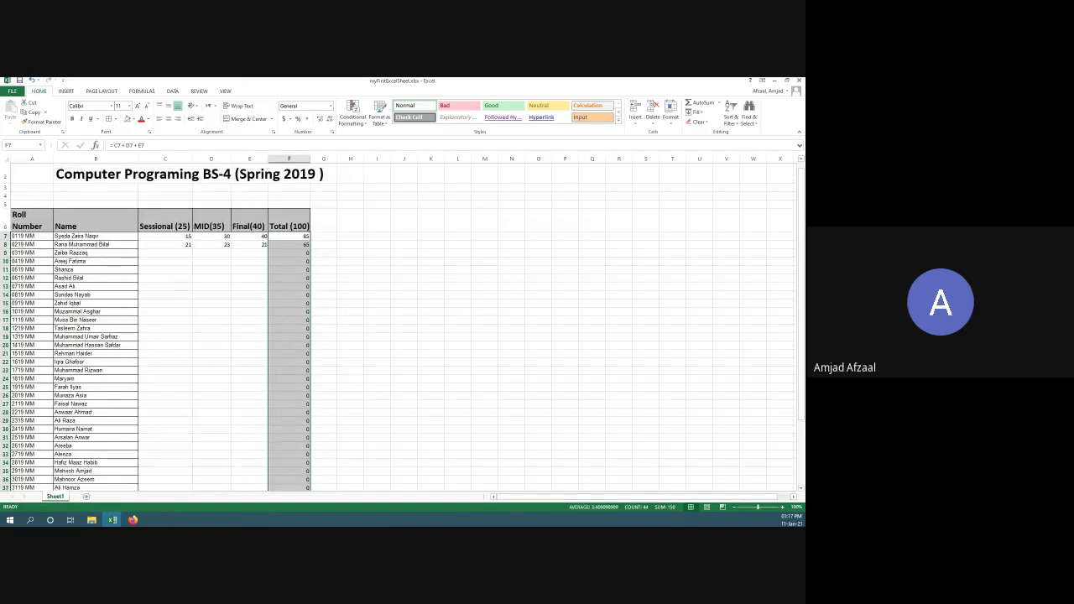
pyautogui.click(289, 245)
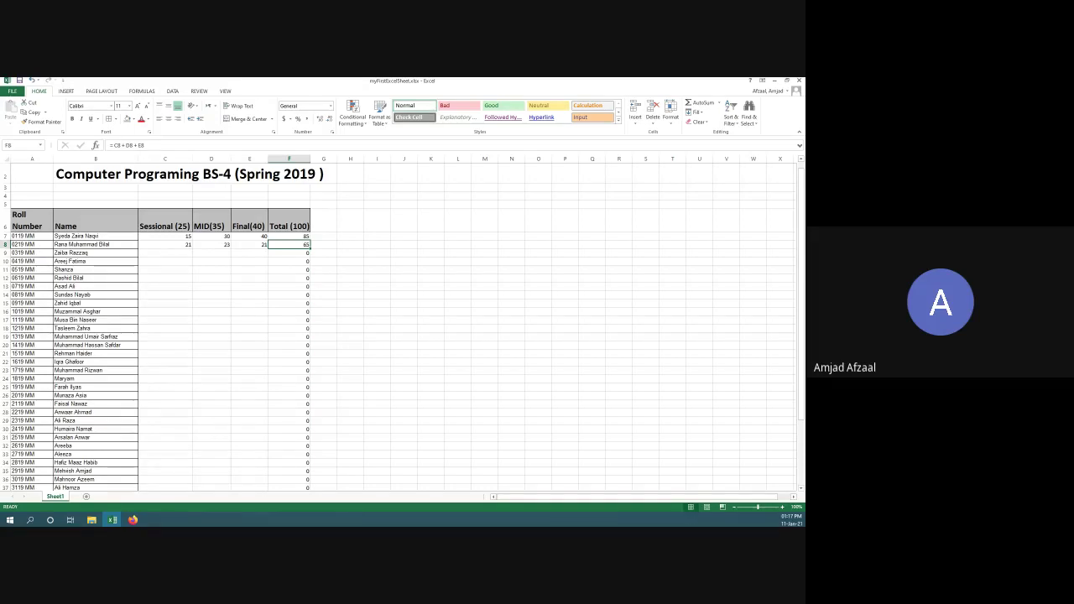
pyautogui.click(289, 236)
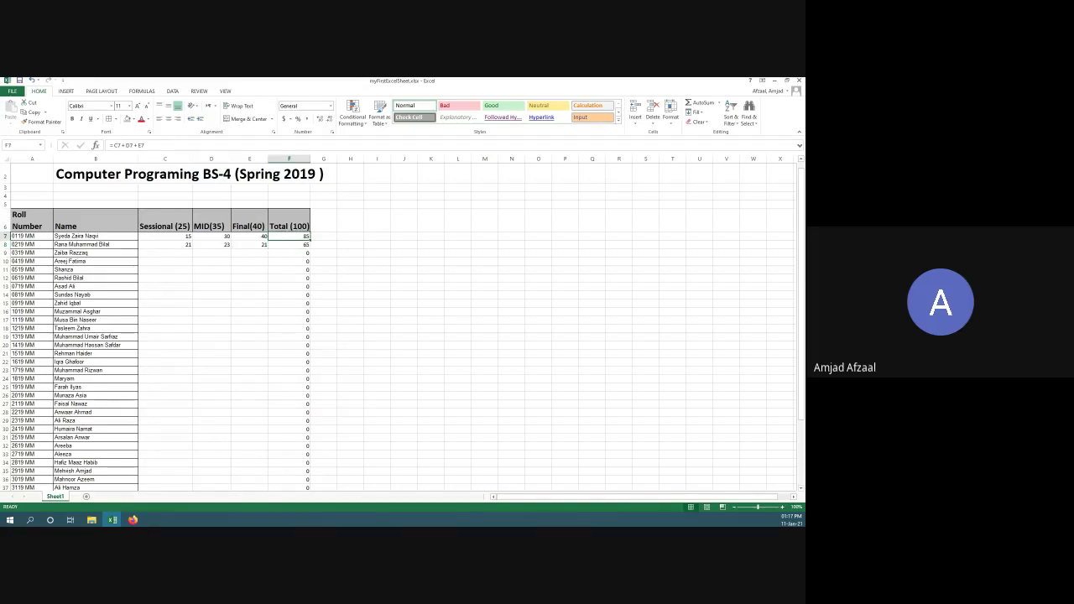
pyautogui.press('Down')
pyautogui.press('F2')
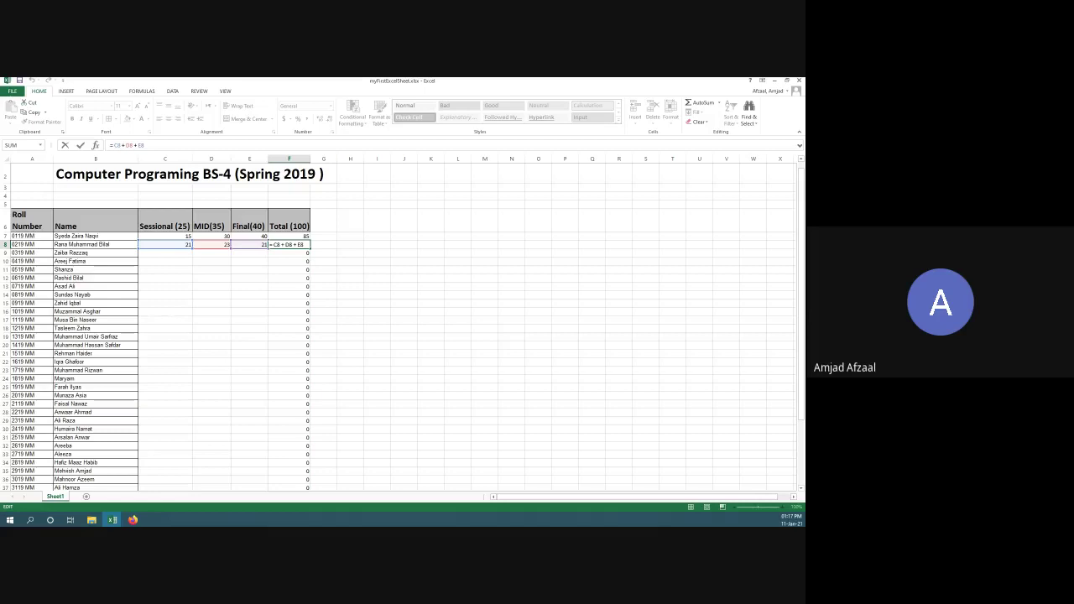
pyautogui.press('Return')
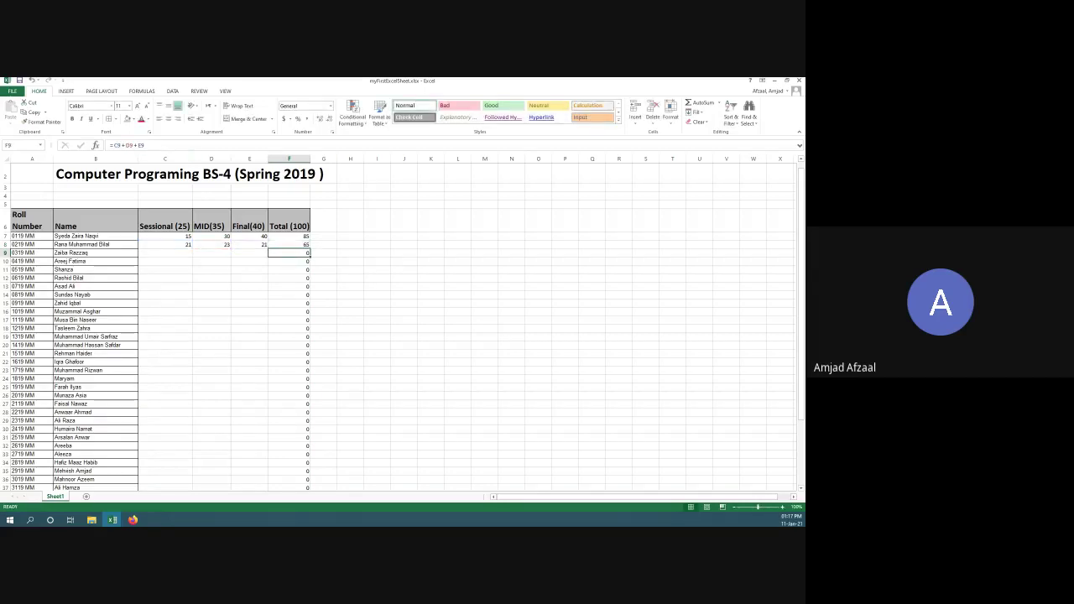
pyautogui.click(115, 145)
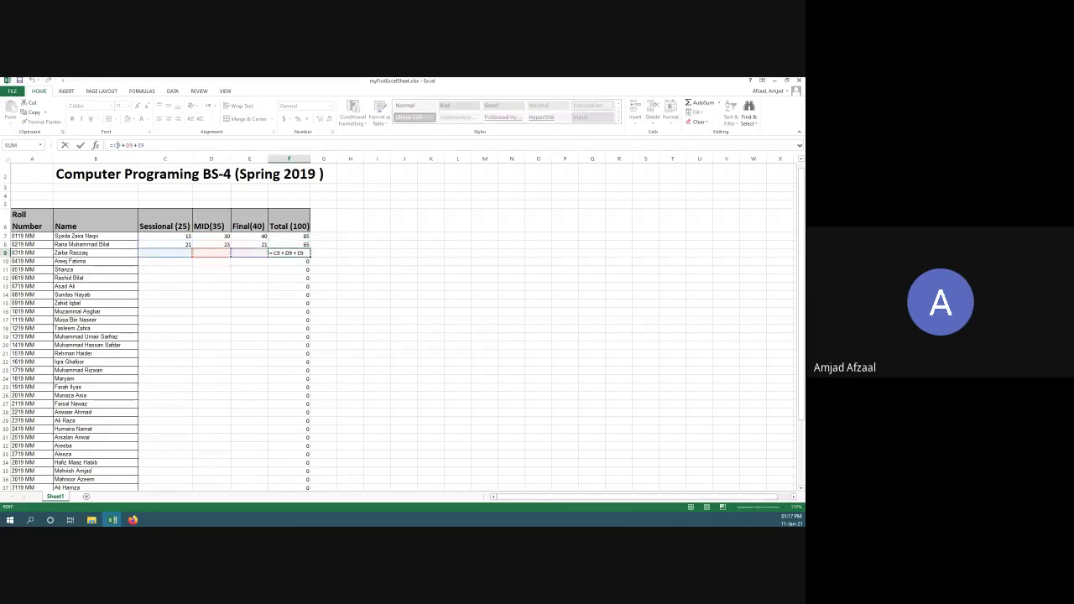
pyautogui.click(165, 269)
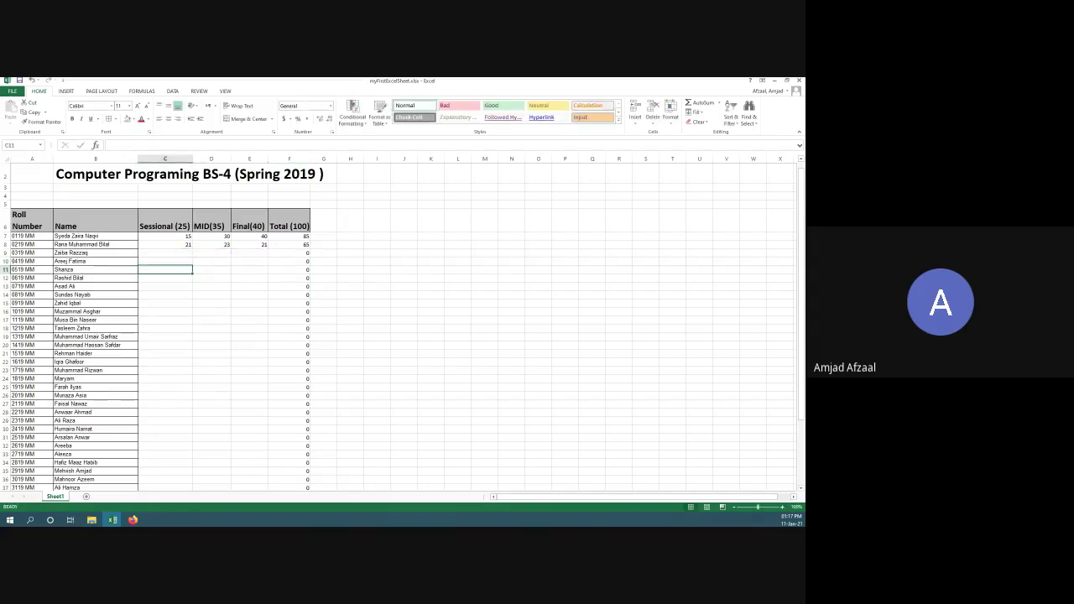
pyautogui.click(164, 253)
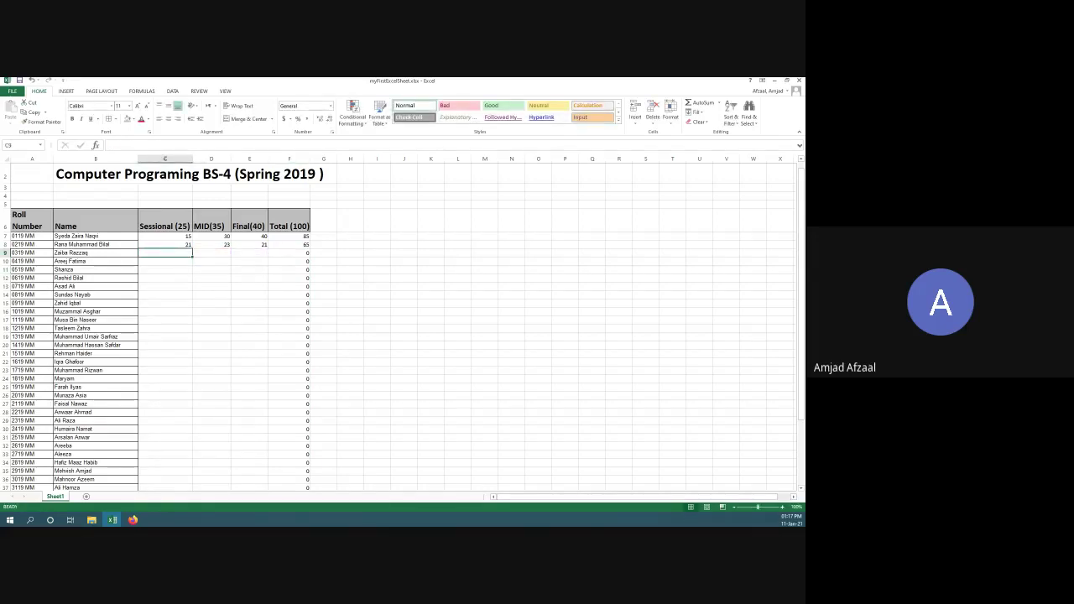
# Step: Enter the third student's marks in row 9: Sessional 15, MID 20 and Final 40
pyautogui.write('45')
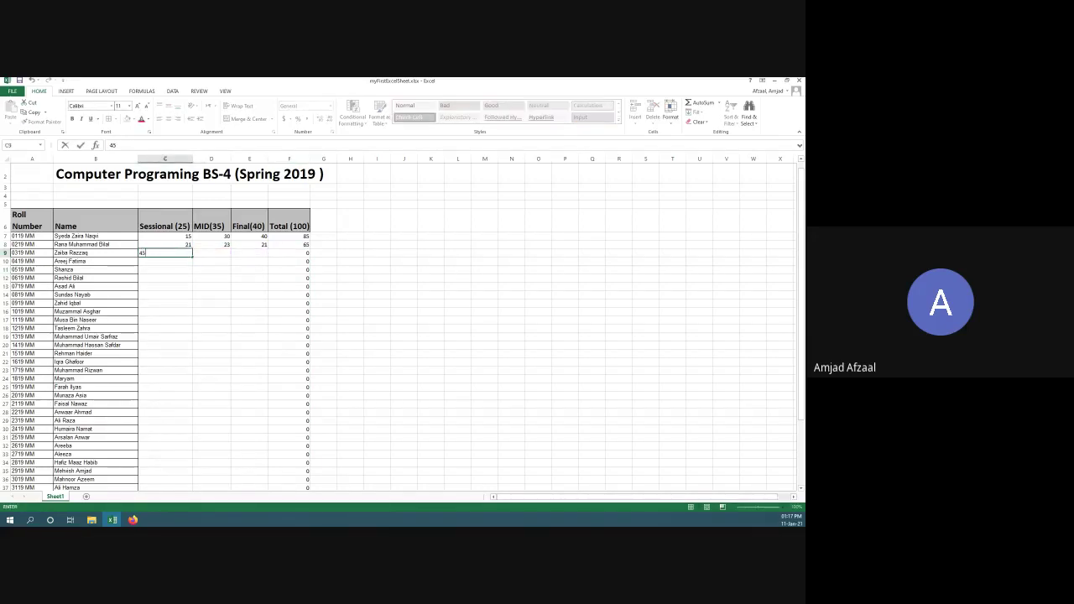
pyautogui.press('BackSpace')
pyautogui.press('BackSpace')
pyautogui.write('15')
pyautogui.press('Return')
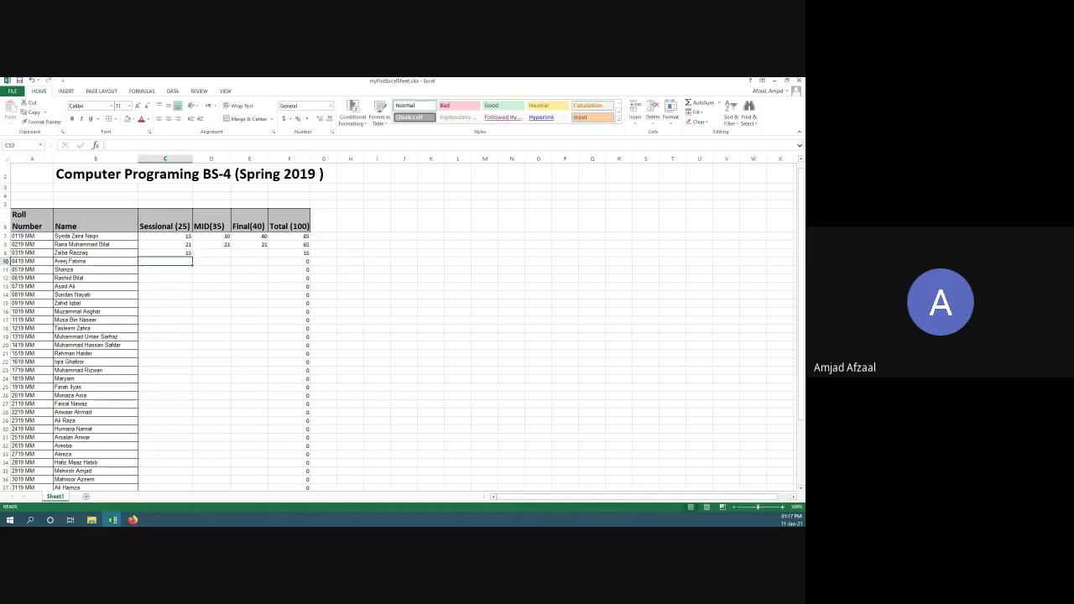
pyautogui.click(211, 252)
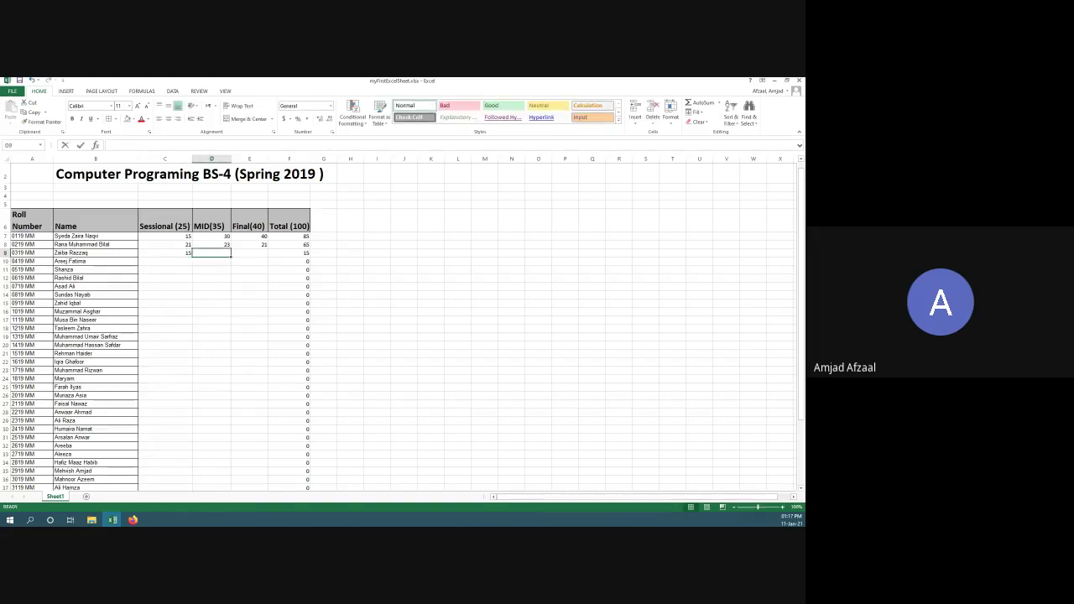
pyautogui.write('20')
pyautogui.press('Tab')
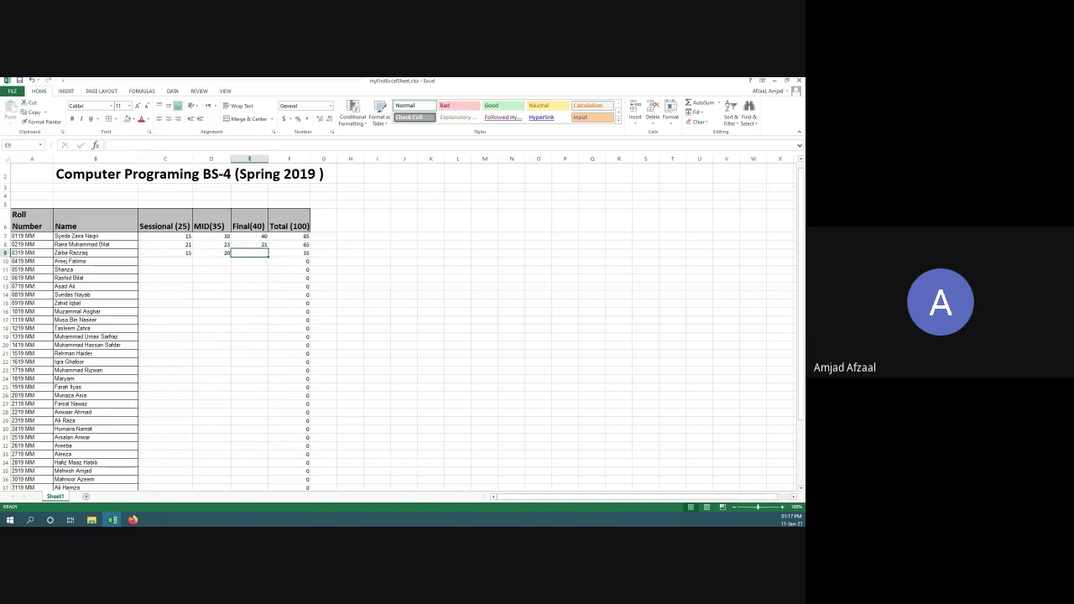
pyautogui.write('45')
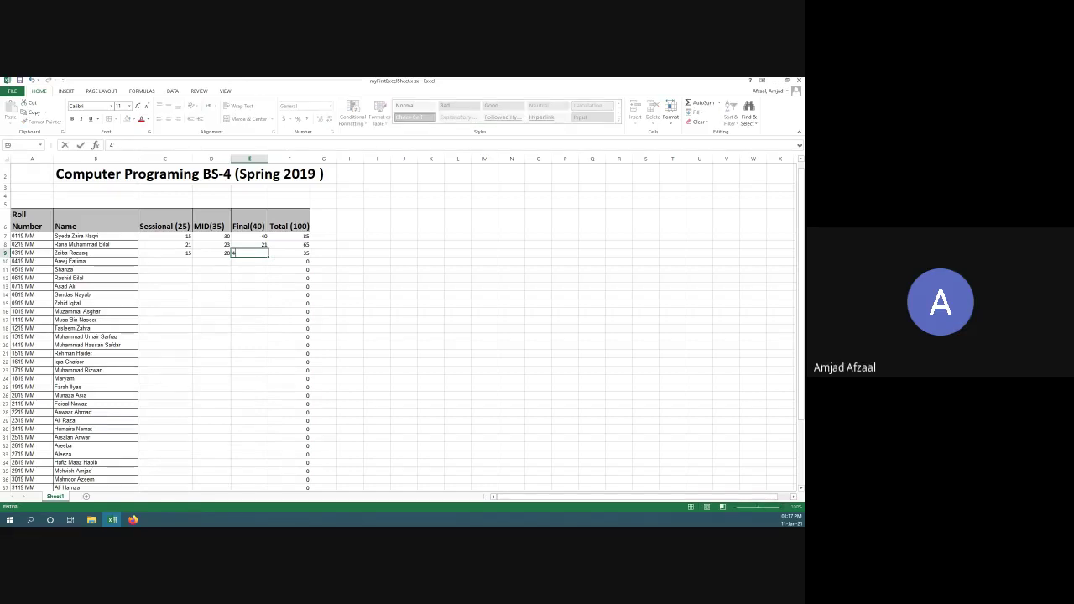
pyautogui.press('Return')
# Step: Enter marks for the student in row 28: Sessional 25, MID 23 and Final 33
pyautogui.press('Down')
pyautogui.press('Down')
pyautogui.press('Down')
pyautogui.press('Down')
pyautogui.press('Down')
pyautogui.press('Down')
pyautogui.press('Down')
pyautogui.press('Down')
pyautogui.press('Down')
pyautogui.press('Down')
pyautogui.press('Down')
pyautogui.press('Down')
pyautogui.press('Down')
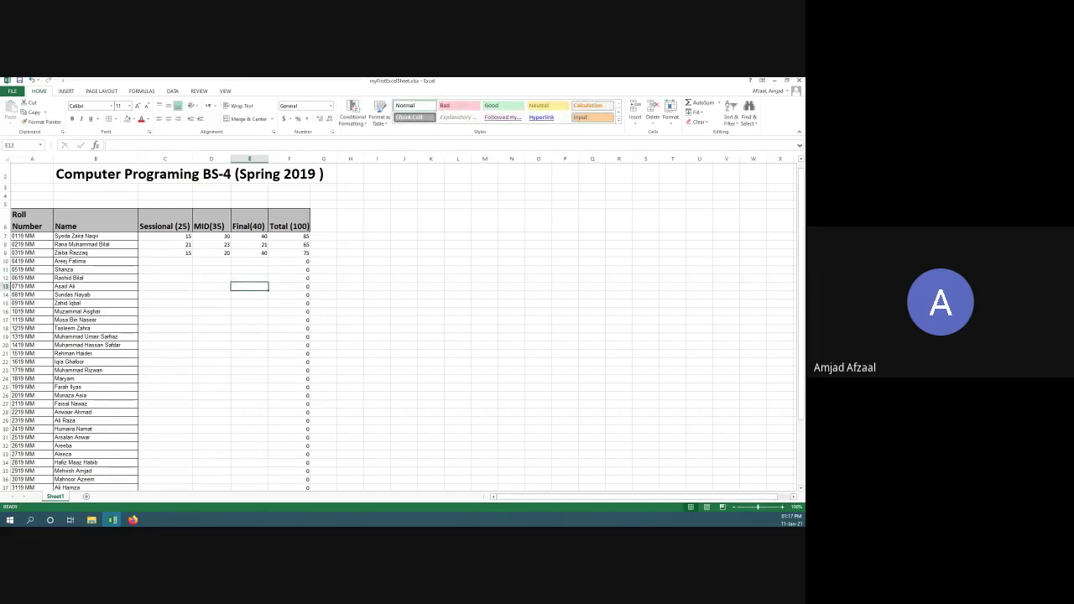
pyautogui.press('Down')
pyautogui.press('Down')
pyautogui.press('Down')
pyautogui.press('Down')
pyautogui.press('Down')
pyautogui.press('Left')
pyautogui.press('Left')
pyautogui.press('Left')
pyautogui.press('Right')
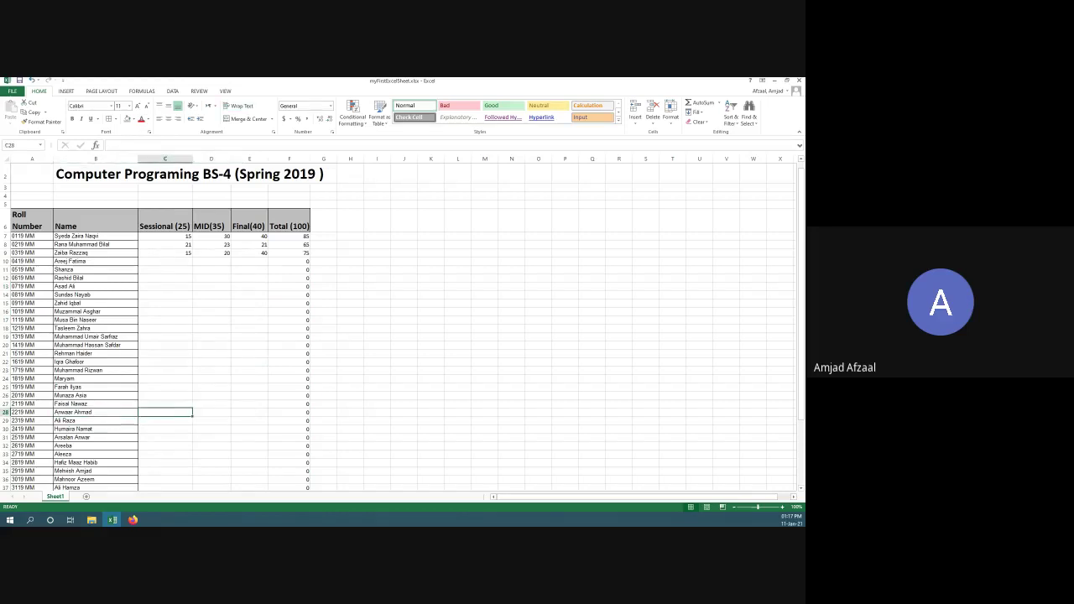
pyautogui.write('25')
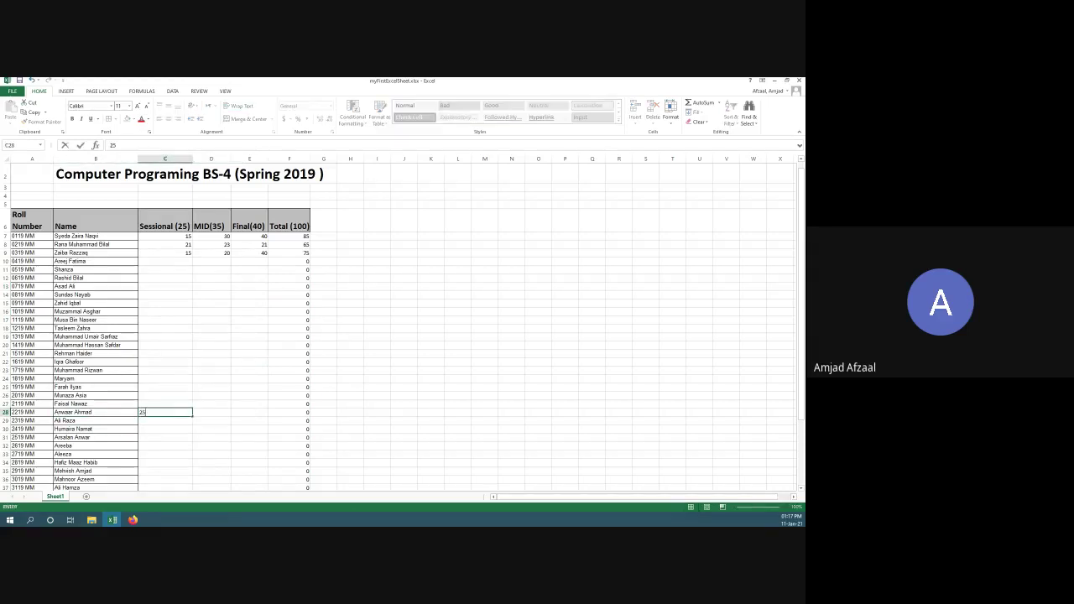
pyautogui.press('Tab')
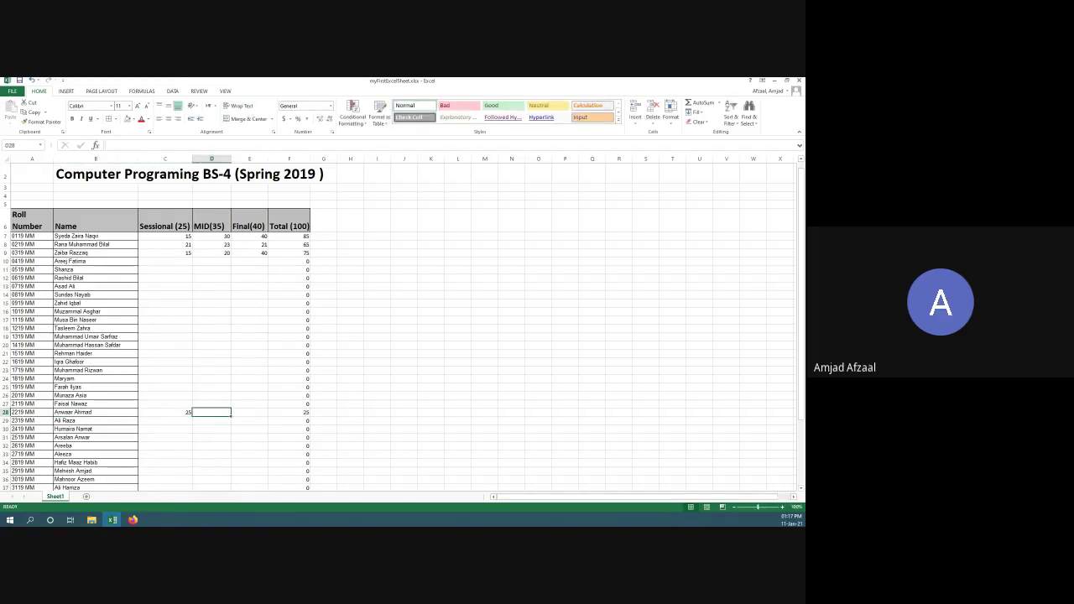
pyautogui.write('23')
pyautogui.press('Tab')
pyautogui.write('3')
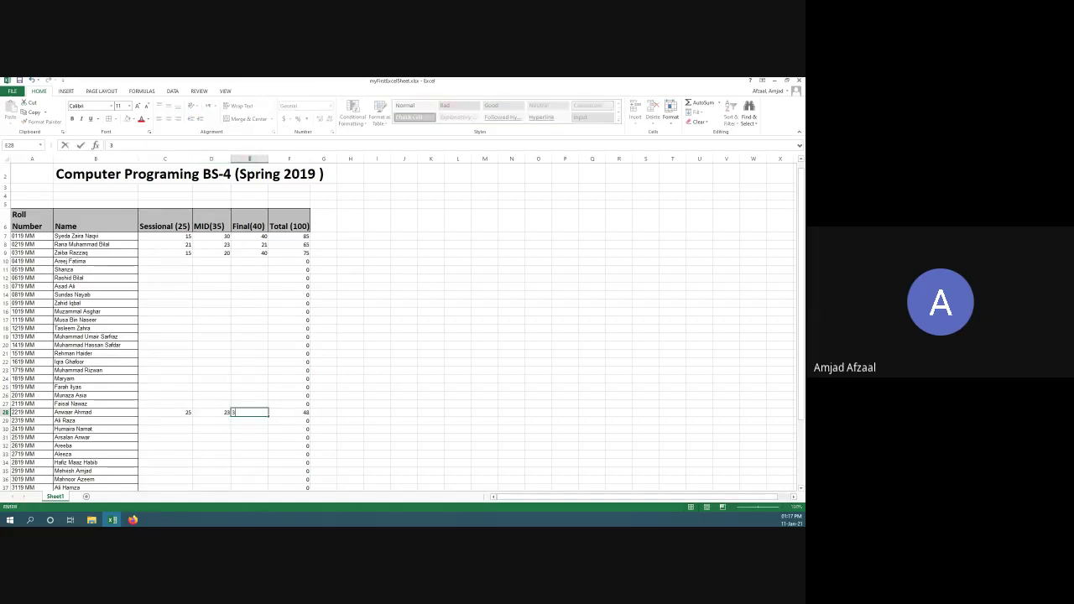
pyautogui.press('Return')
pyautogui.click(250, 412)
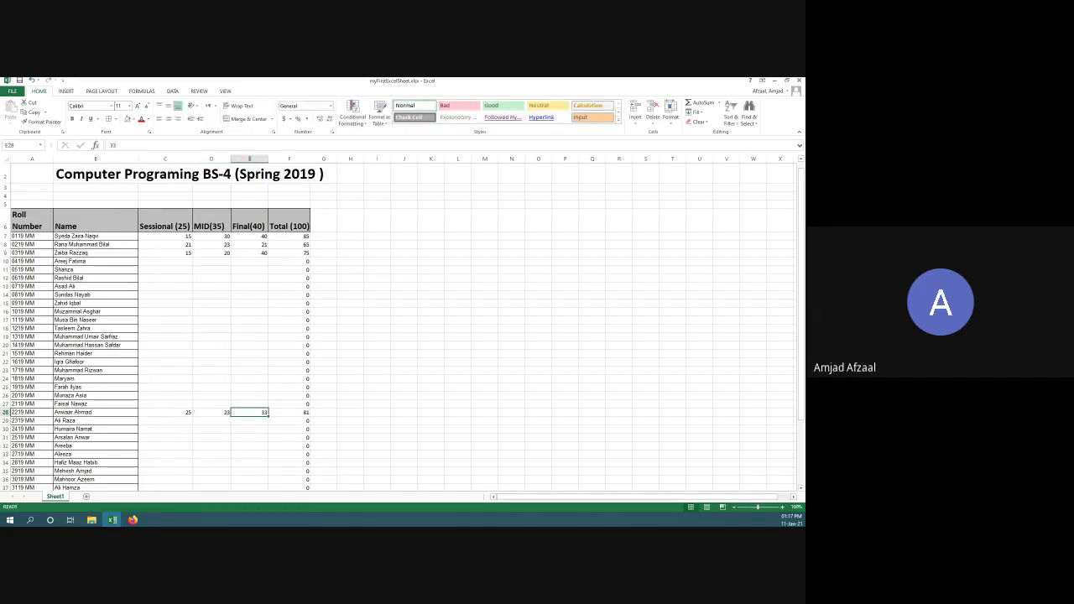
# Step: Look over the Total (100) column and check the first student's total formula in F7
pyautogui.scroll(-2, 398, 325)
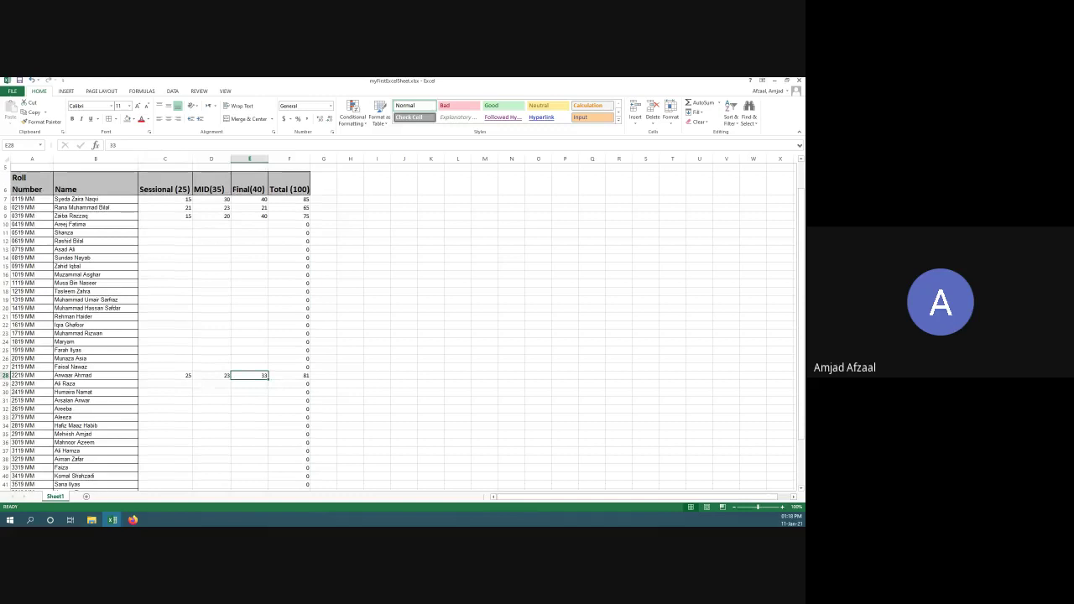
pyautogui.moveTo(112, 520)
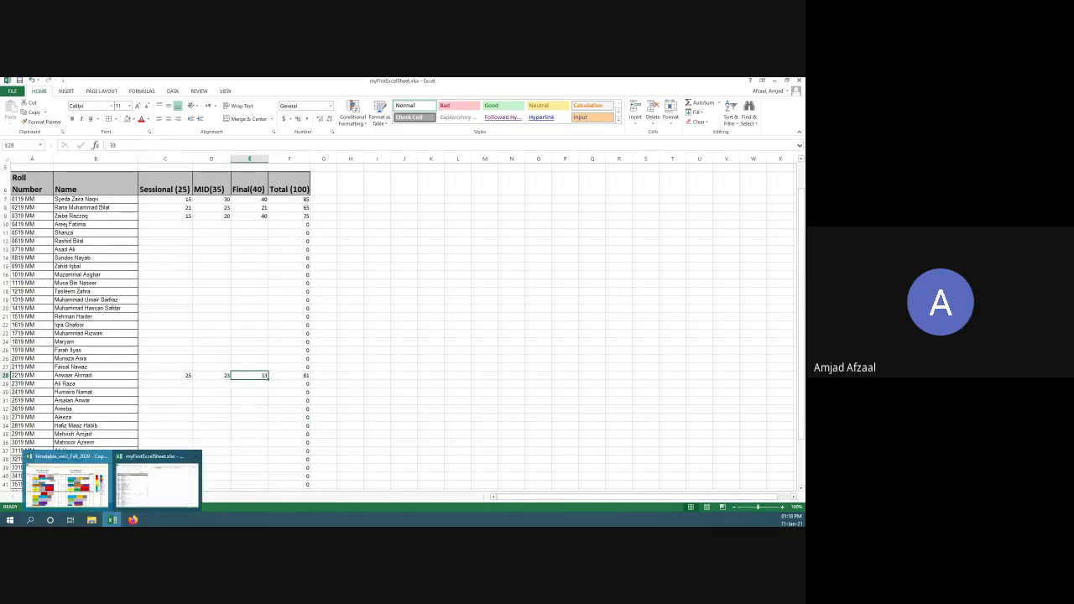
pyautogui.click(164, 485)
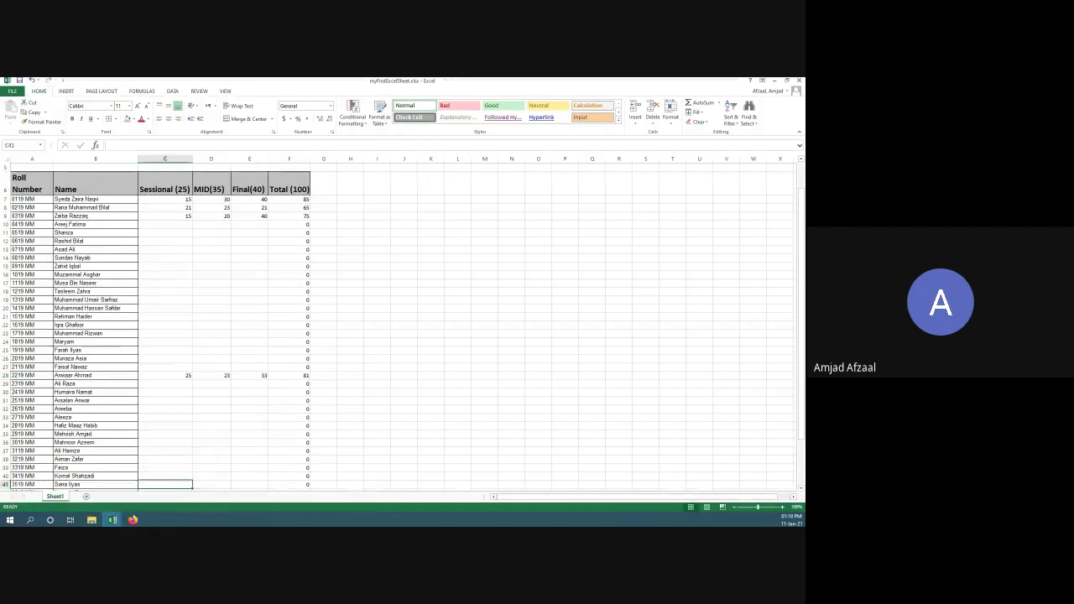
pyautogui.scroll(2, 401, 327)
pyautogui.click(288, 244)
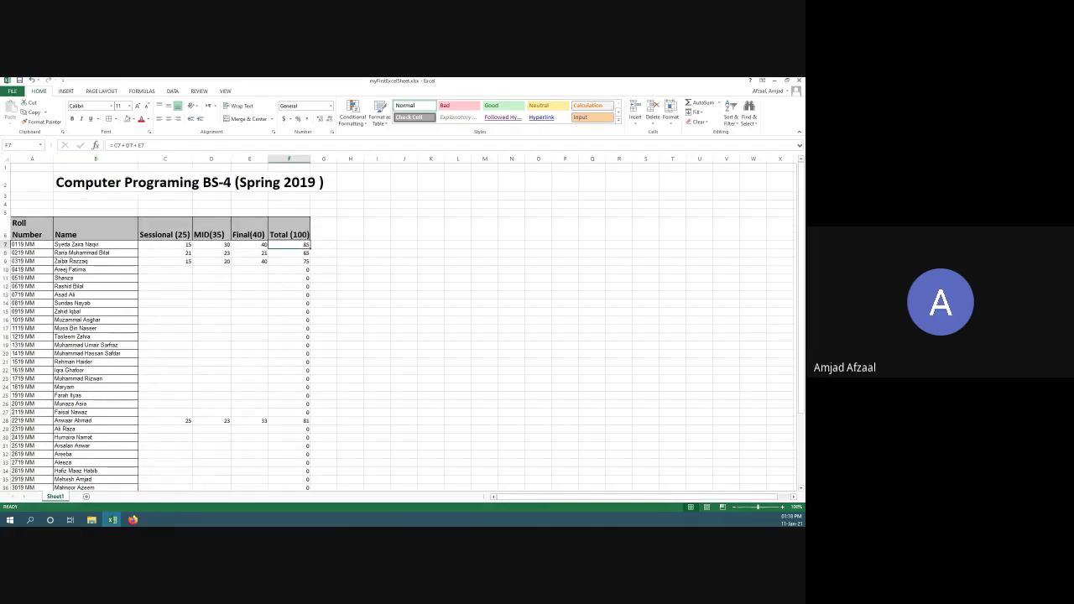
# Step: Switch to the Google Sheets marks sheet in Firefox, examine the total formula in F5, and return to the myFirstExcelSheet workbook in Excel
pyautogui.click(132, 520)
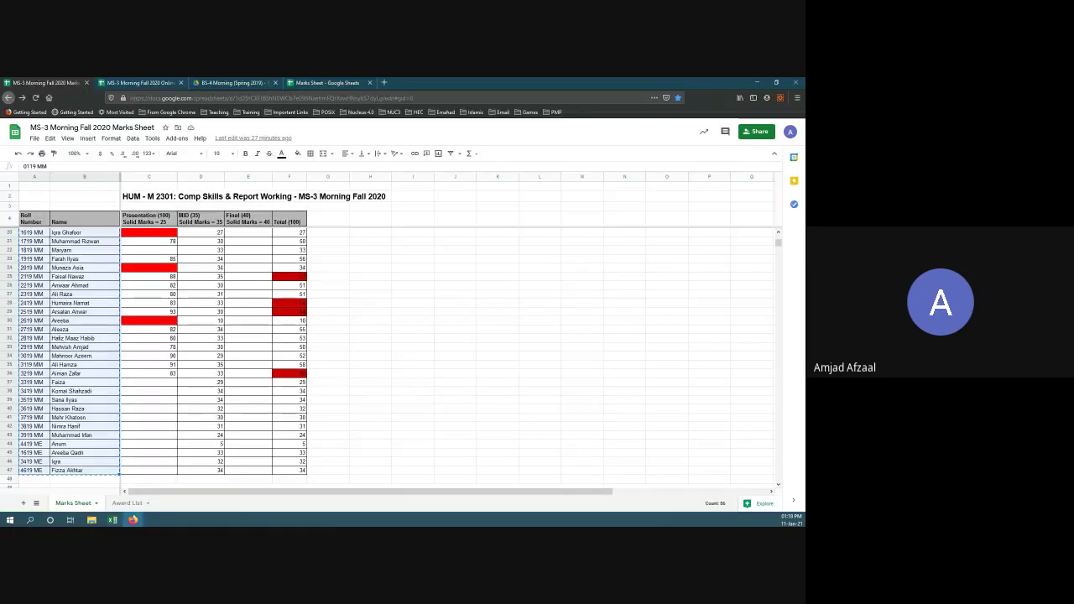
pyautogui.scroll(5, 395, 353)
pyautogui.click(288, 232)
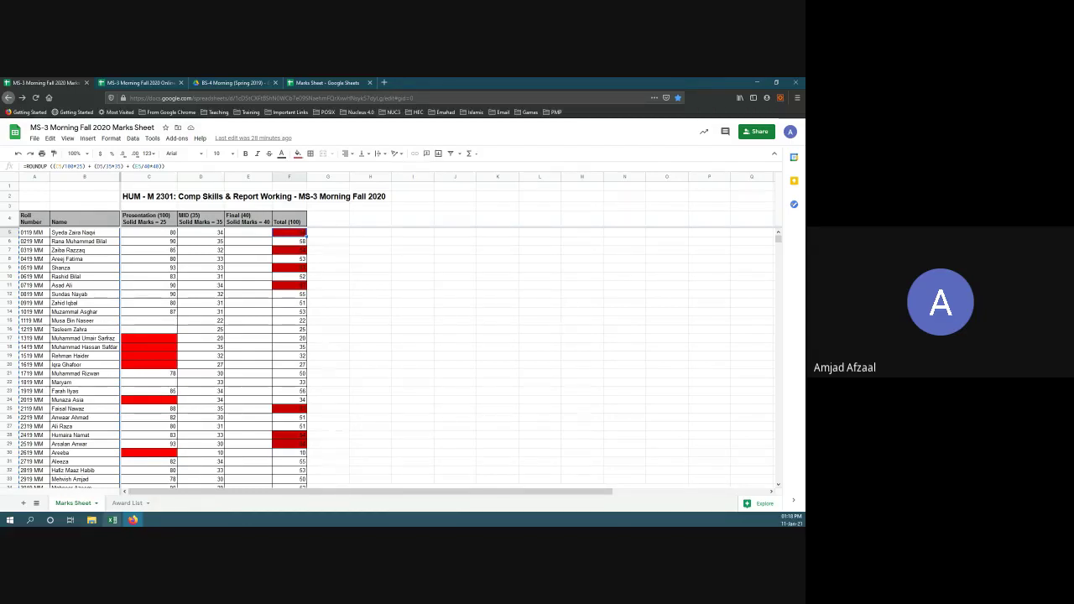
pyautogui.click(113, 519)
pyautogui.click(158, 482)
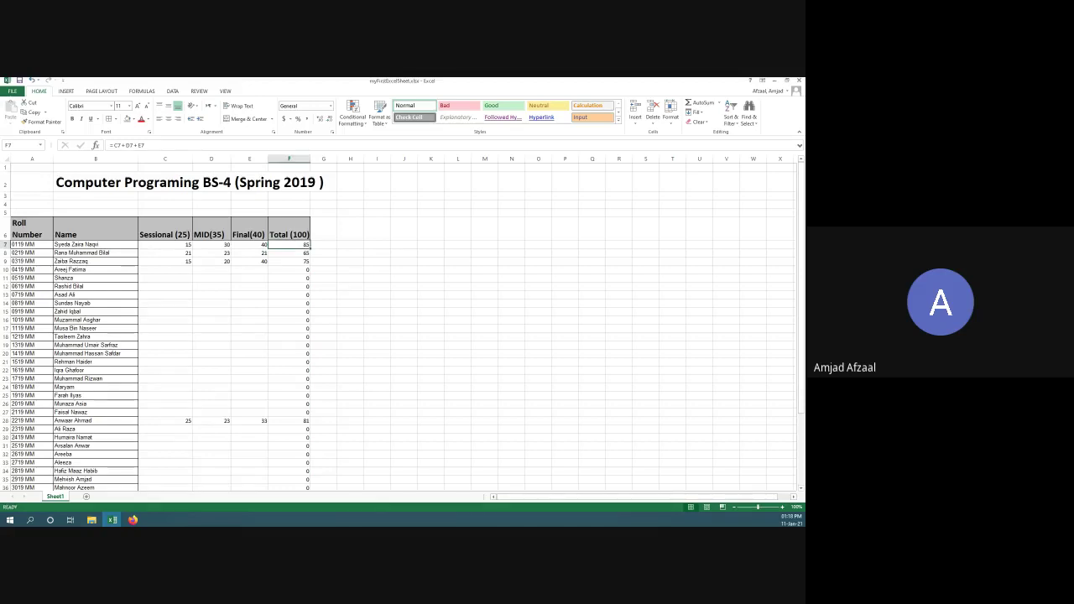
pyautogui.scroll(-4, 398, 327)
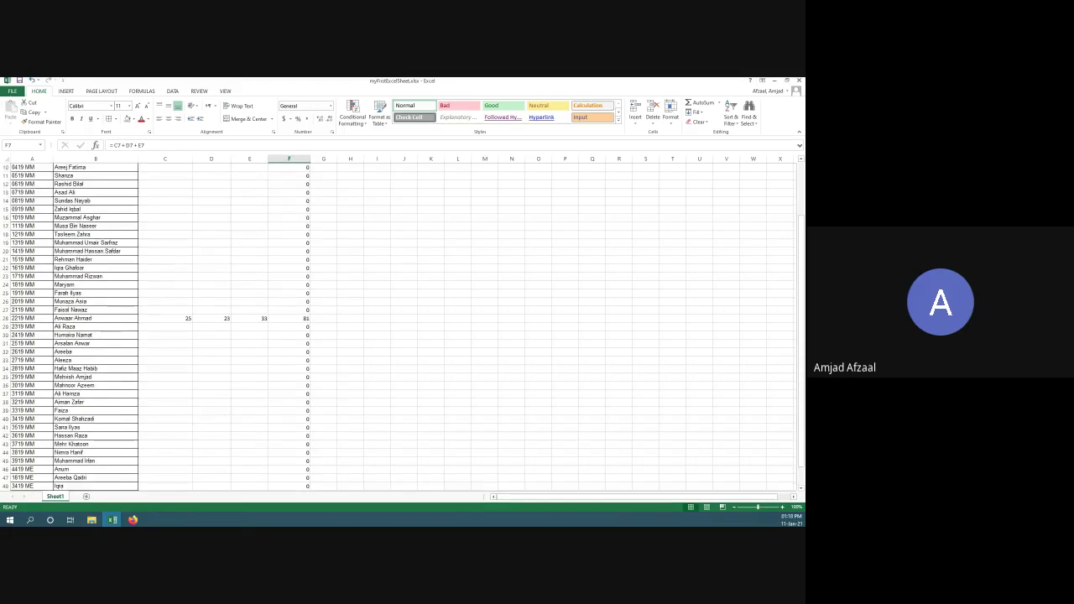
pyautogui.scroll(4, 398, 327)
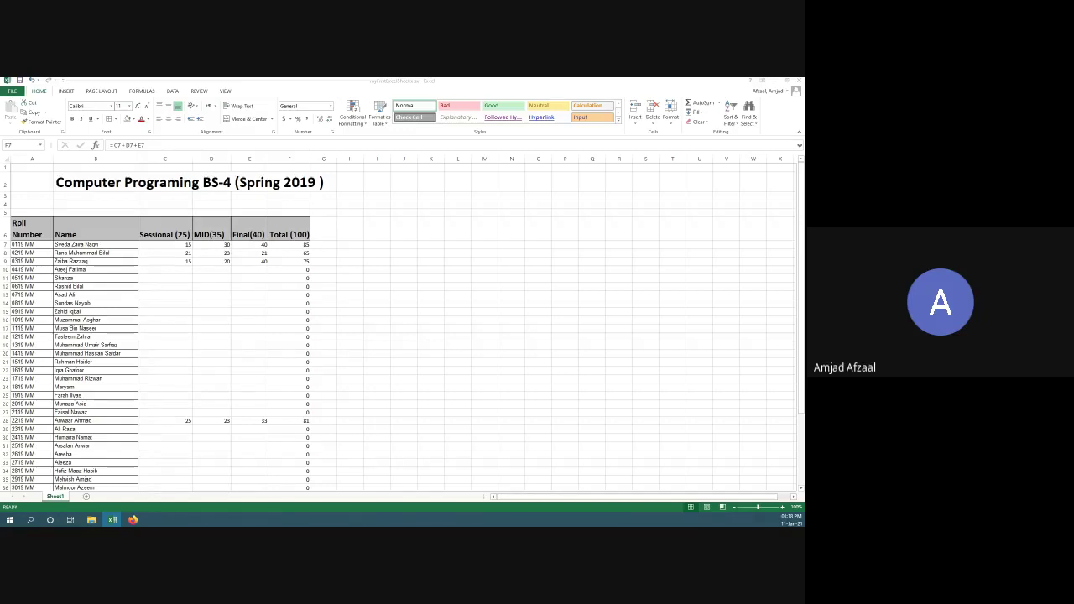
pyautogui.scroll(-3, 399, 327)
pyautogui.scroll(3, 398, 327)
pyautogui.hotkey('alt', 'Tab')
# Step: Change the MID column header in D6 to MID(70)
pyautogui.click(211, 229)
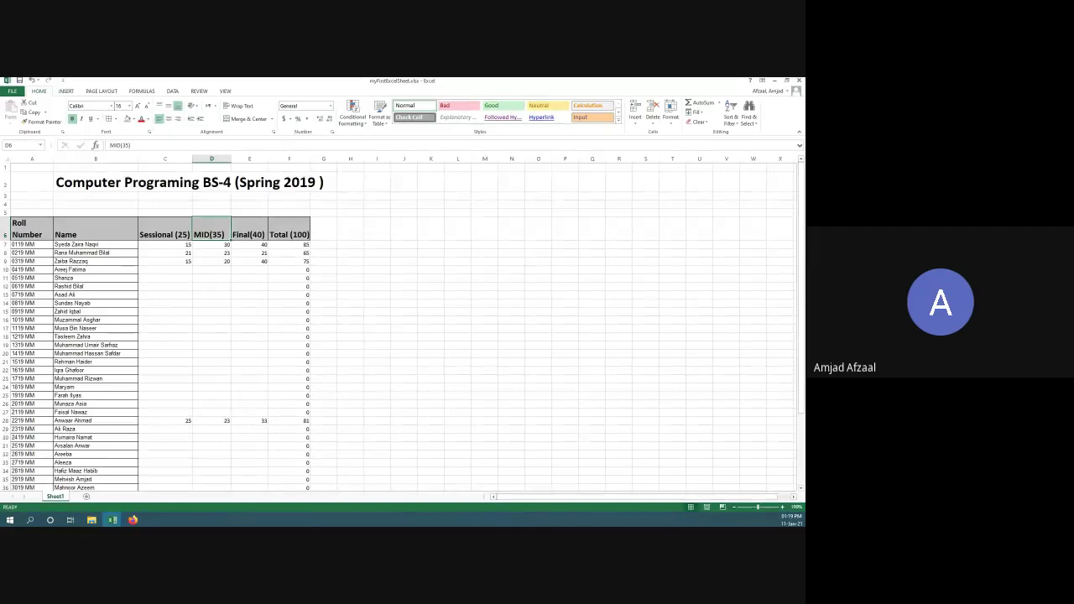
pyautogui.click(249, 229)
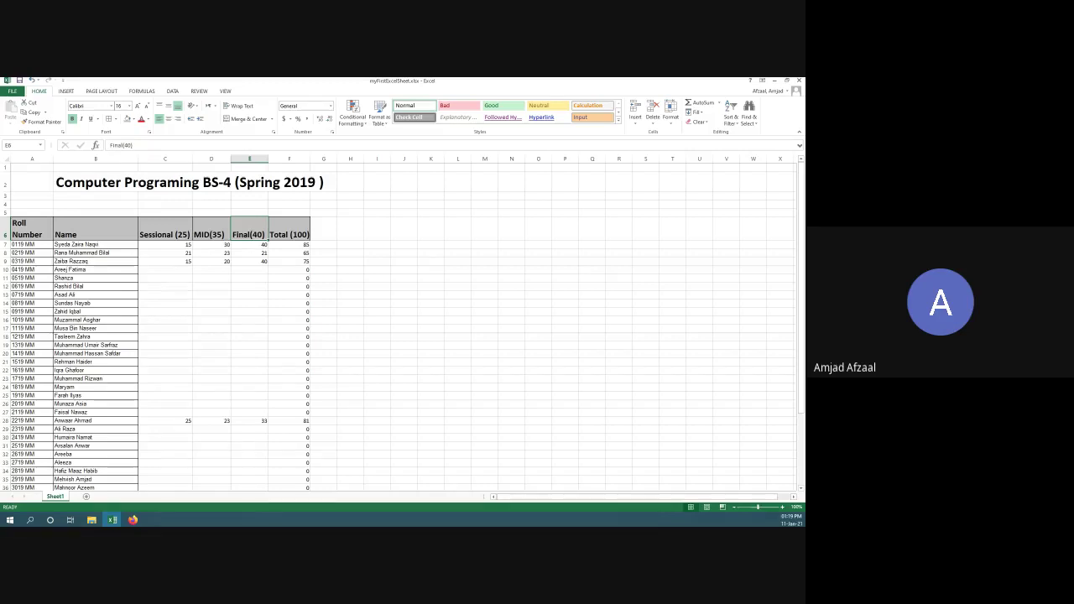
pyautogui.click(211, 228)
pyautogui.click(131, 145)
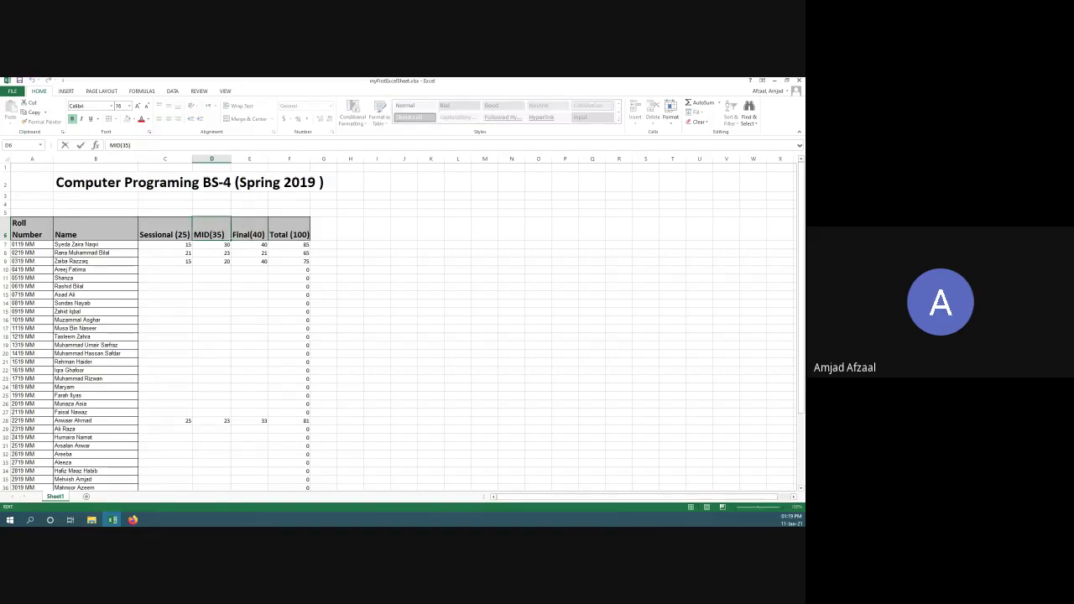
pyautogui.press('BackSpace')
pyautogui.press('BackSpace')
pyautogui.press('BackSpace')
pyautogui.write('70)')
pyautogui.hotkey('ctrl', 'Return')
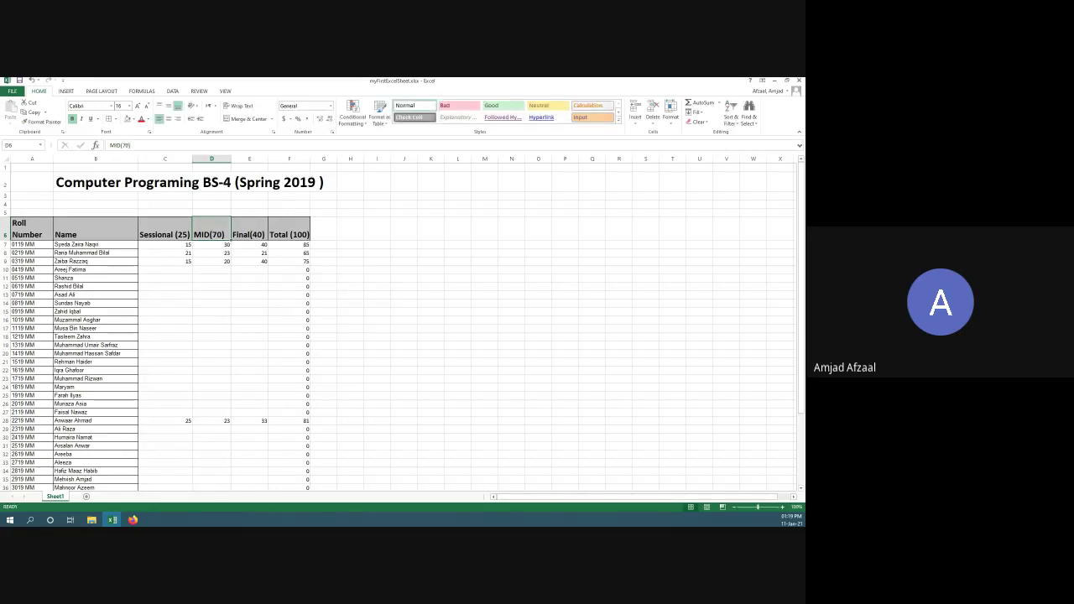
# Step: Append "Solid Marks 35" to the header in D6 so it reads "MID(70) Solid Marks 35"
pyautogui.press('F2')
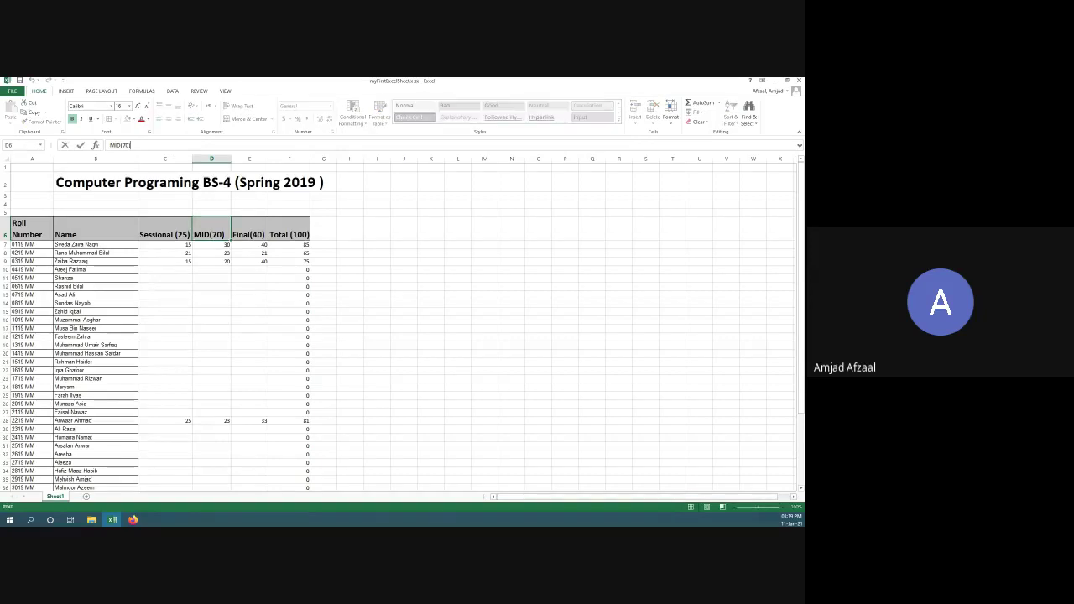
pyautogui.hotkey('shift', 'Return')
pyautogui.press('Down')
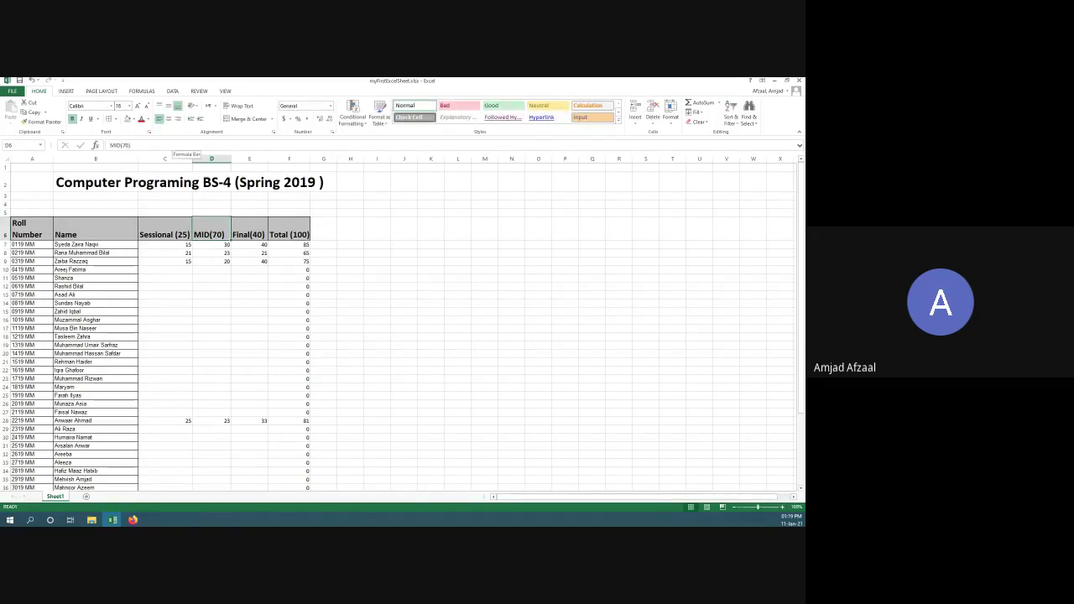
pyautogui.click(173, 145)
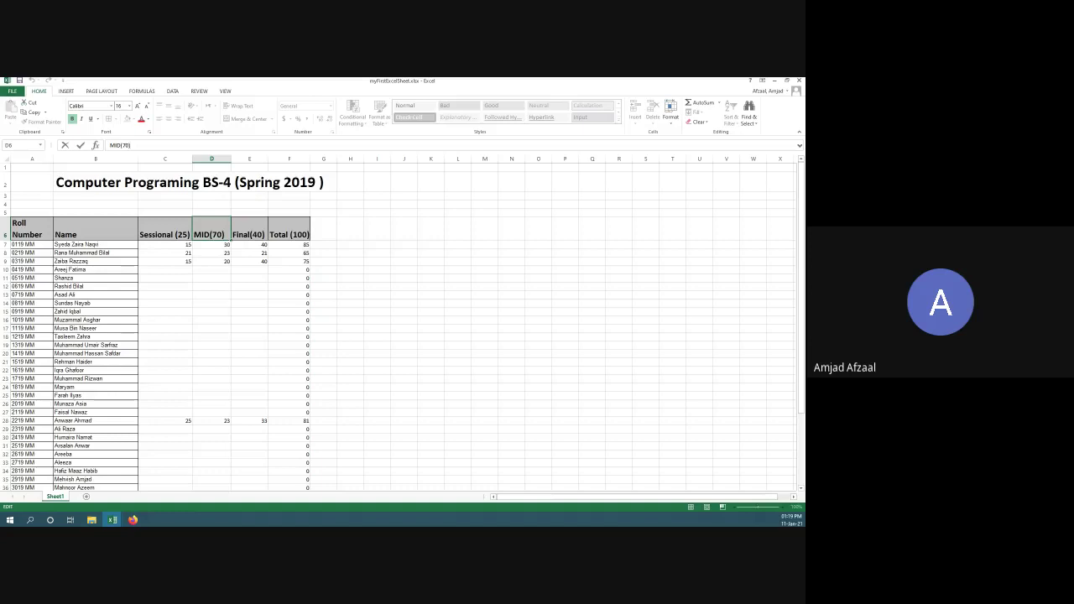
pyautogui.write('Solid Marks (')
pyautogui.press('BackSpace')
pyautogui.write('345')
pyautogui.hotkey('ctrl', 'Return')
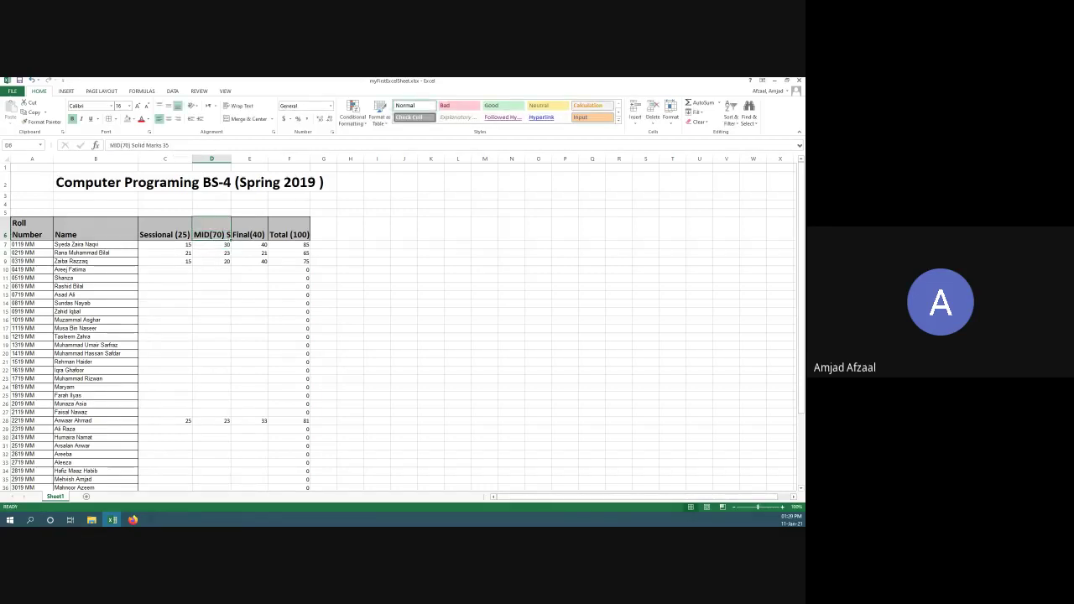
# Step: Wrap the header text in D6 and widen column D slightly
pyautogui.click(239, 106)
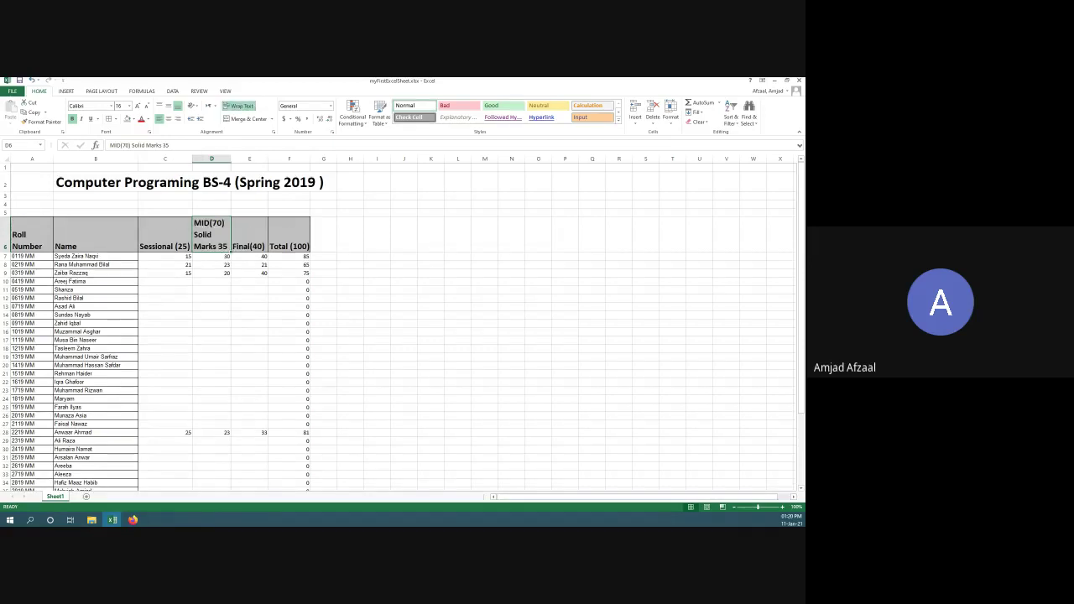
pyautogui.moveTo(231, 159)
pyautogui.mouseDown()
pyautogui.moveTo(255, 159)
pyautogui.moveTo(244, 159)
pyautogui.mouseUp()
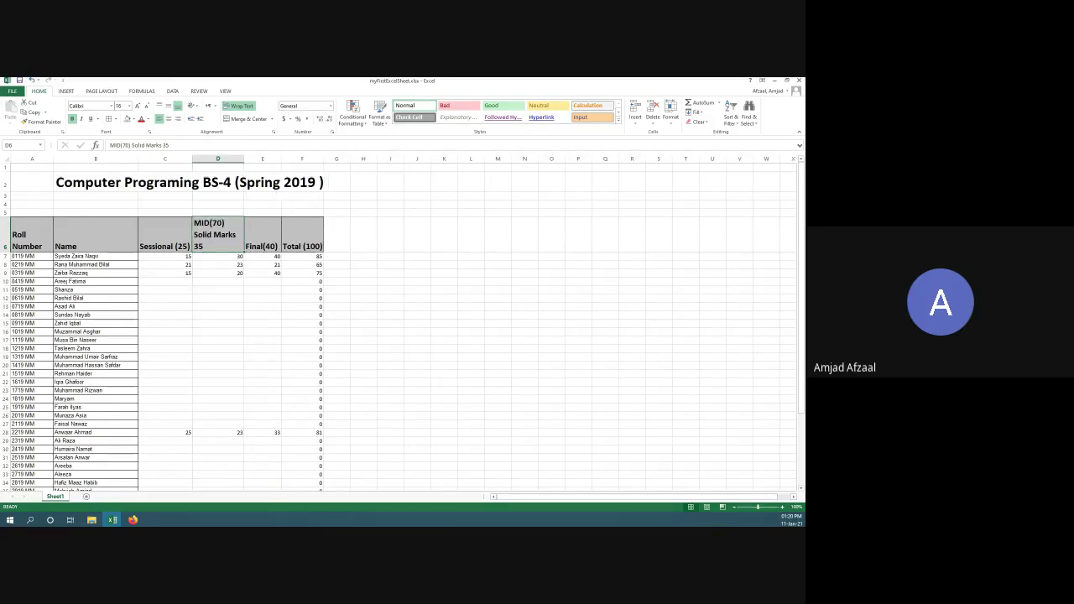
# Step: Check the first student's MID mark in D7 and the total formula in F7
pyautogui.click(261, 235)
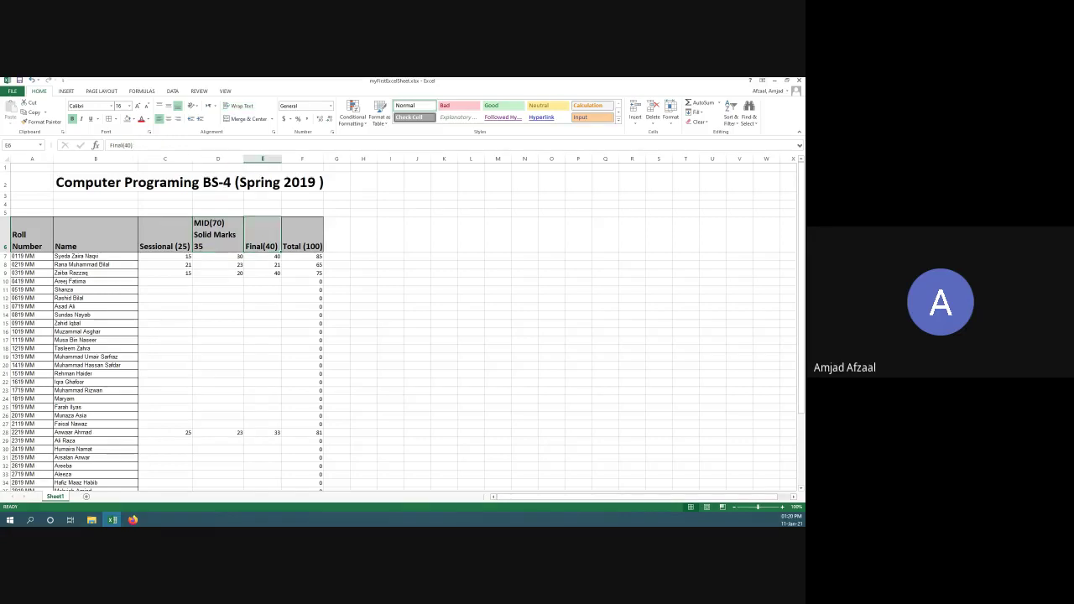
pyautogui.hotkey('alt', 'Tab')
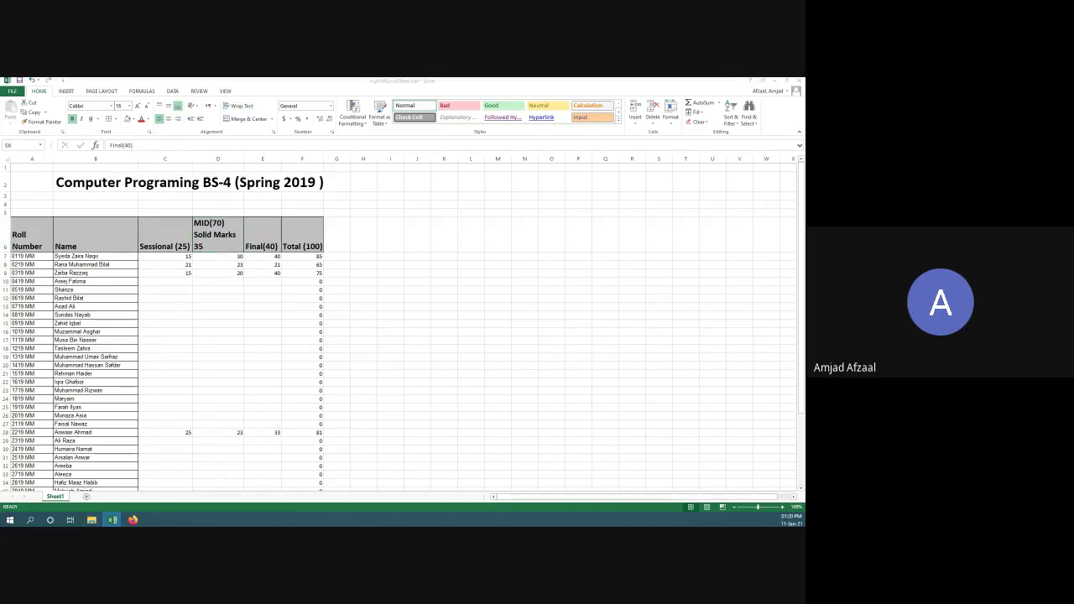
pyautogui.hotkey('alt', 'Tab')
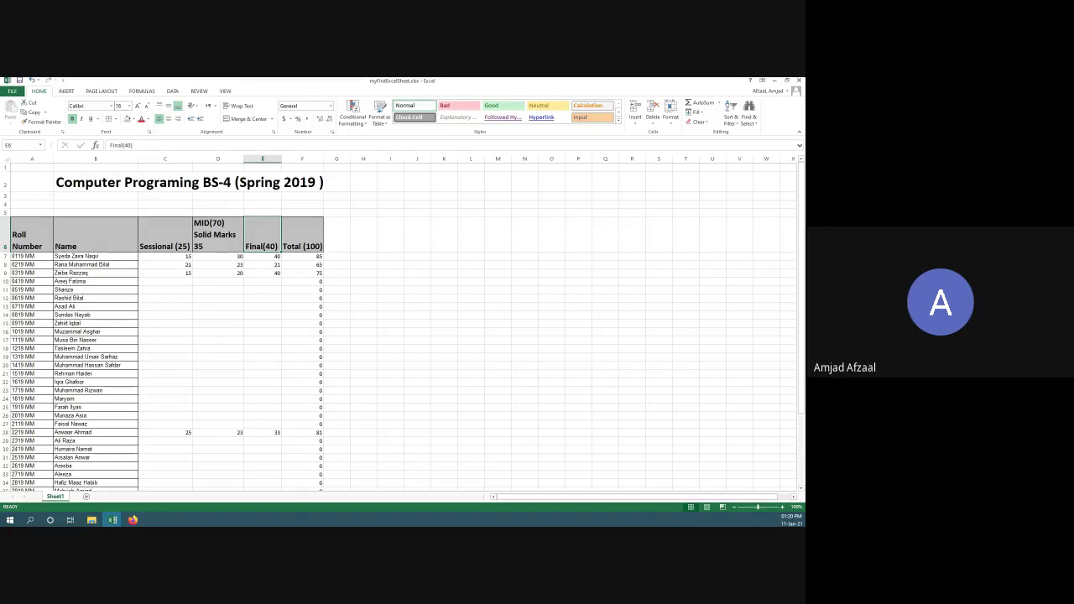
pyautogui.click(217, 256)
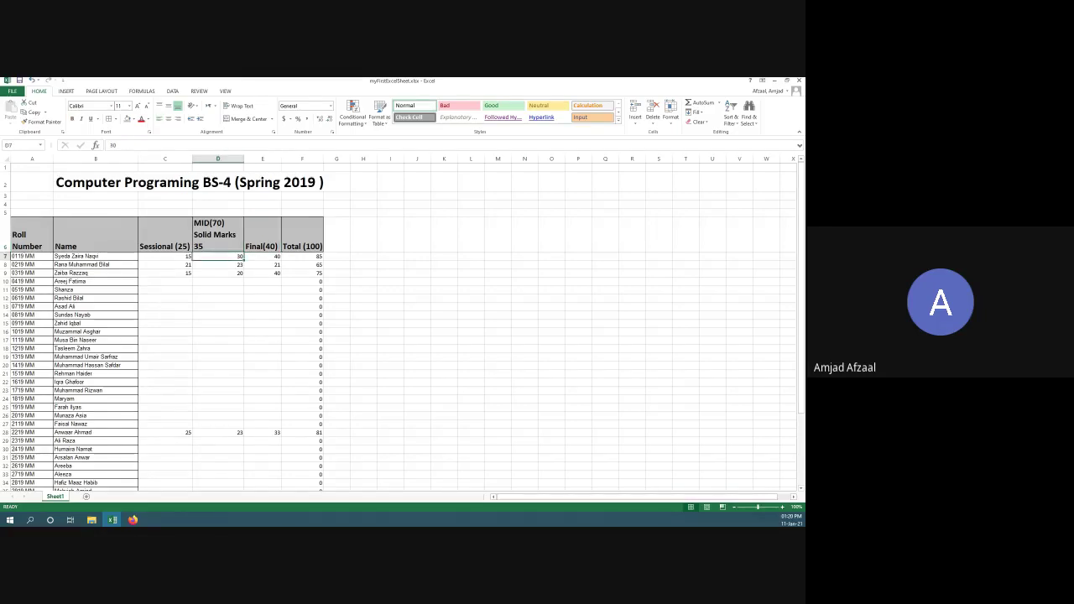
pyautogui.click(302, 256)
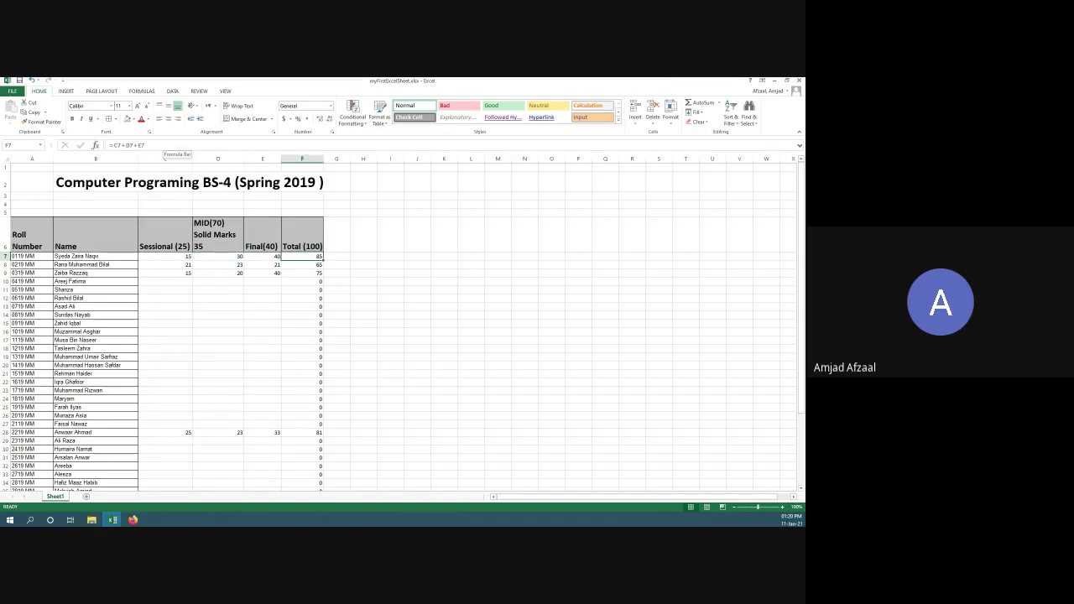
# Step: Set the first student's MID mark in D7 to 65 and check how the total in F7 responds
pyautogui.click(217, 255)
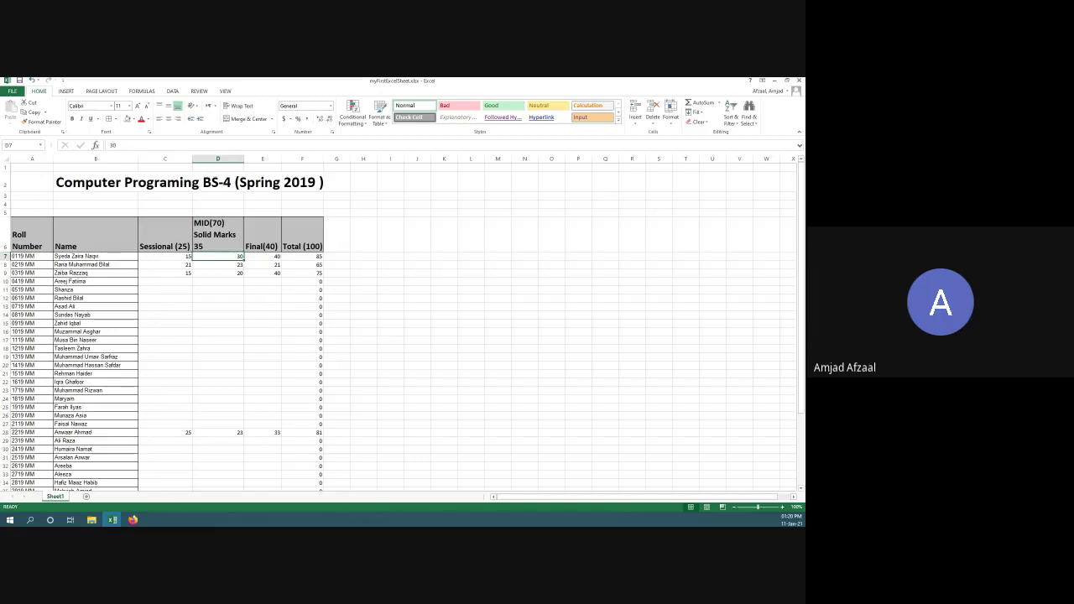
pyautogui.write('65')
pyautogui.press('Return')
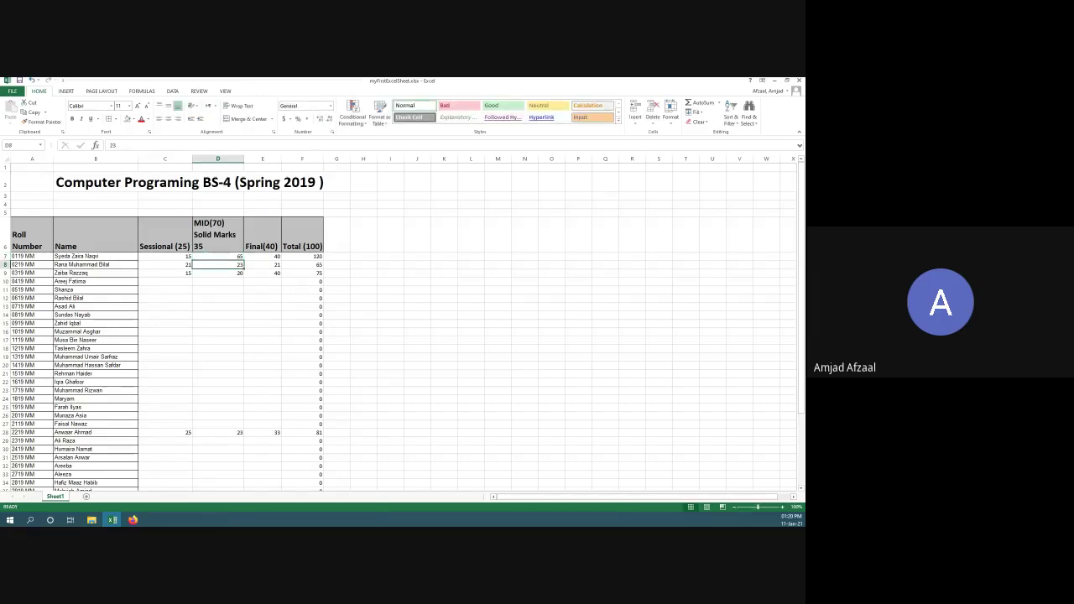
pyautogui.click(302, 255)
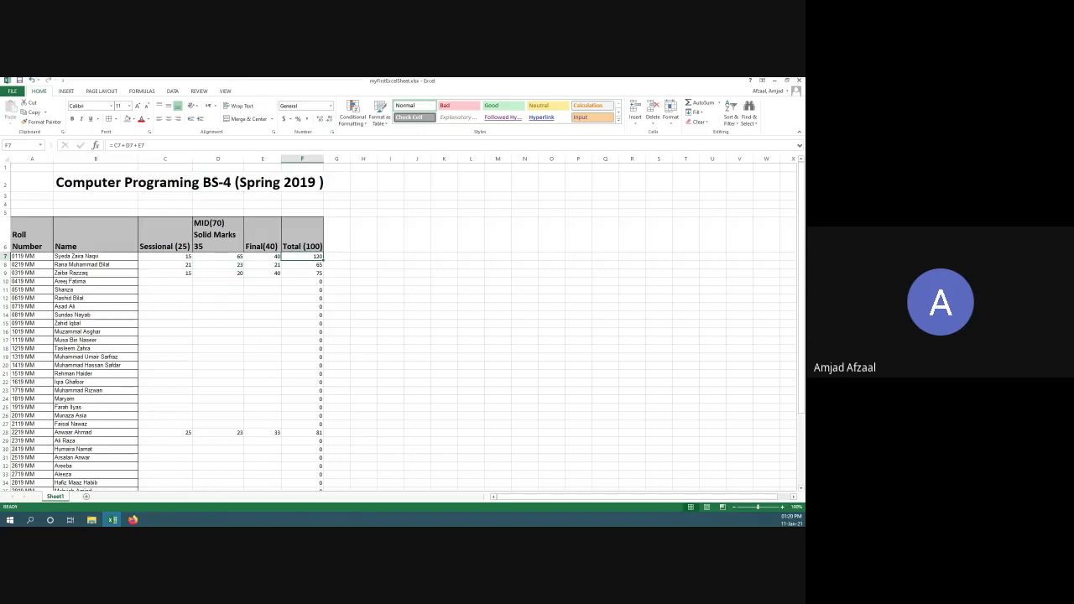
pyautogui.click(218, 256)
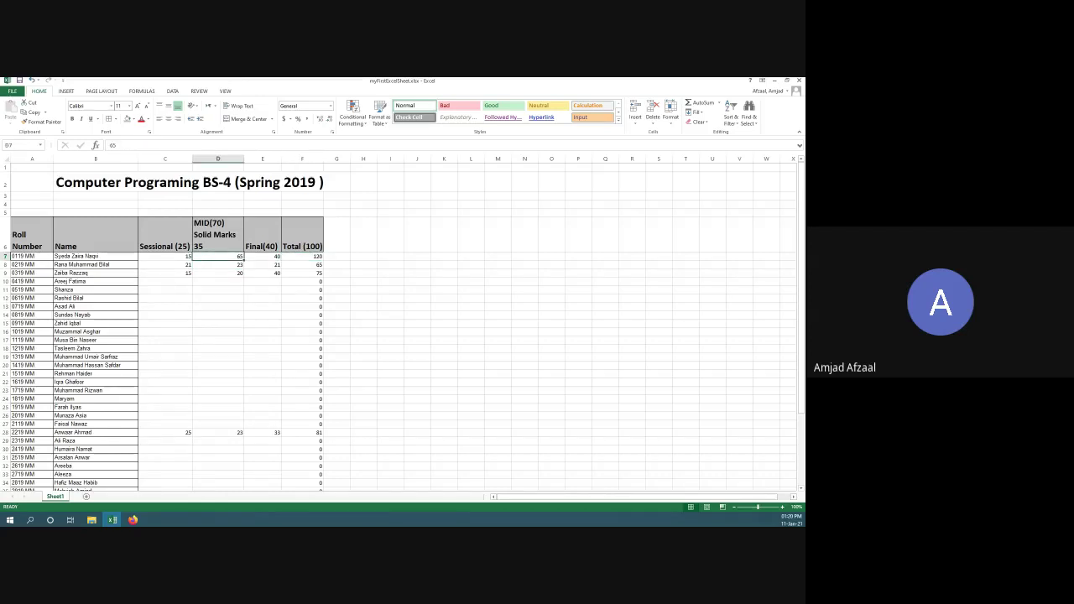
# Step: Change the total formula in F7 to =C7+(D7/70*35)+E7 so the MID mark is scaled from 70 to 35
pyautogui.click(302, 256)
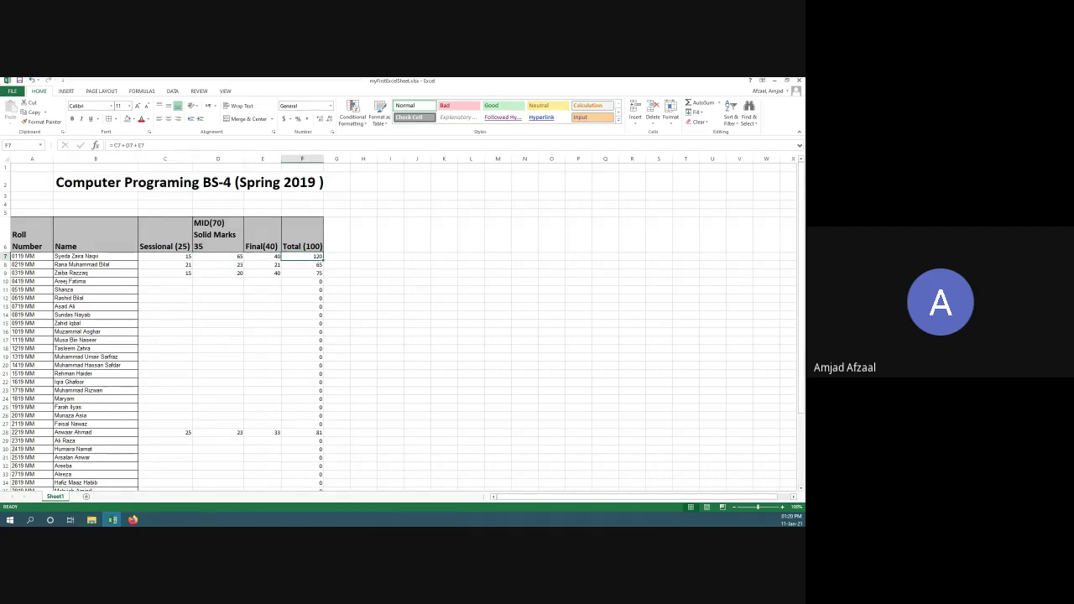
pyautogui.click(159, 145)
pyautogui.click(135, 145)
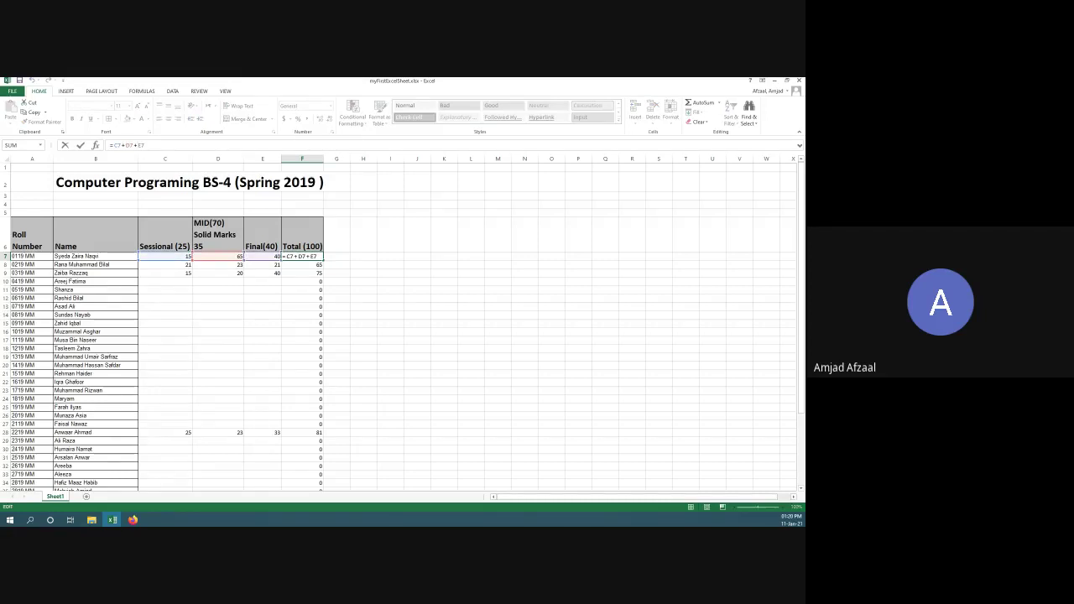
pyautogui.write('(')
pyautogui.write(')')
pyautogui.write('*')
pyautogui.press('BackSpace')
pyautogui.write('/')
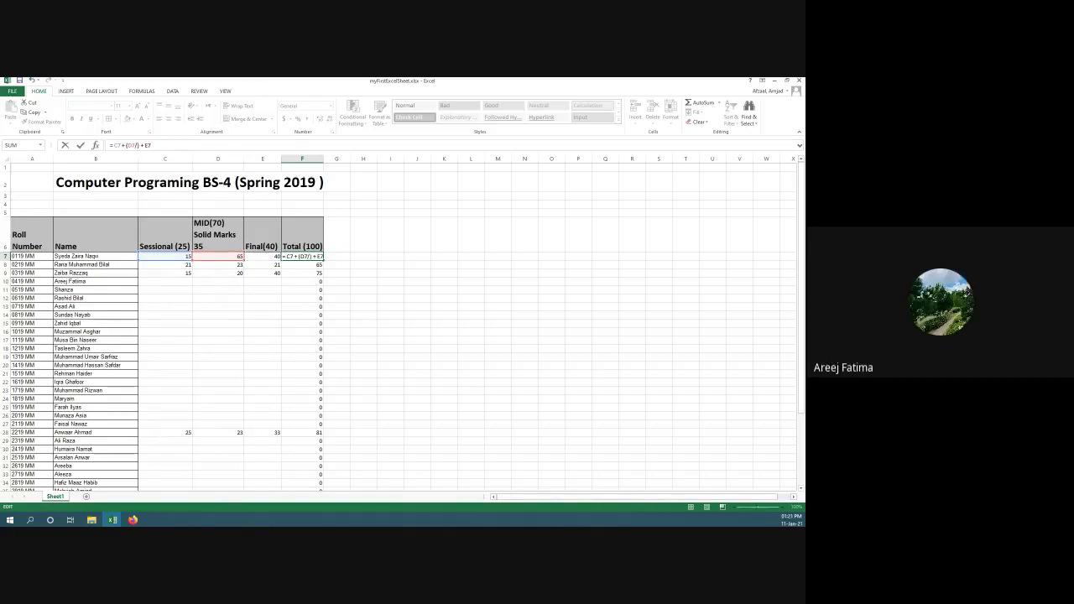
pyautogui.write('70 ')
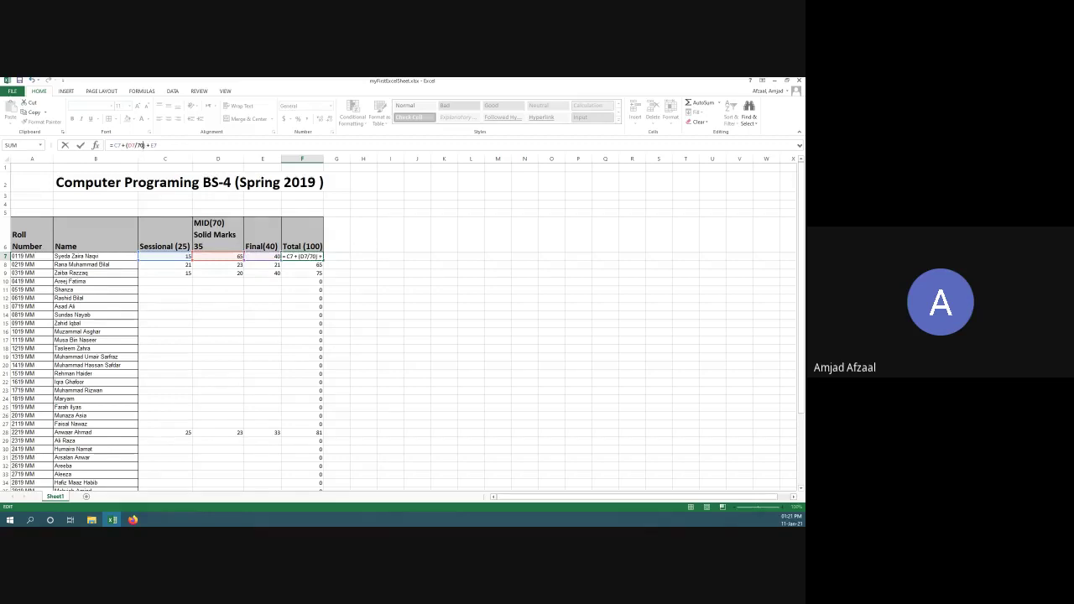
pyautogui.write('* 35')
pyautogui.press('Return')
pyautogui.press('Up')
pyautogui.press('Left')
pyautogui.press('Left')
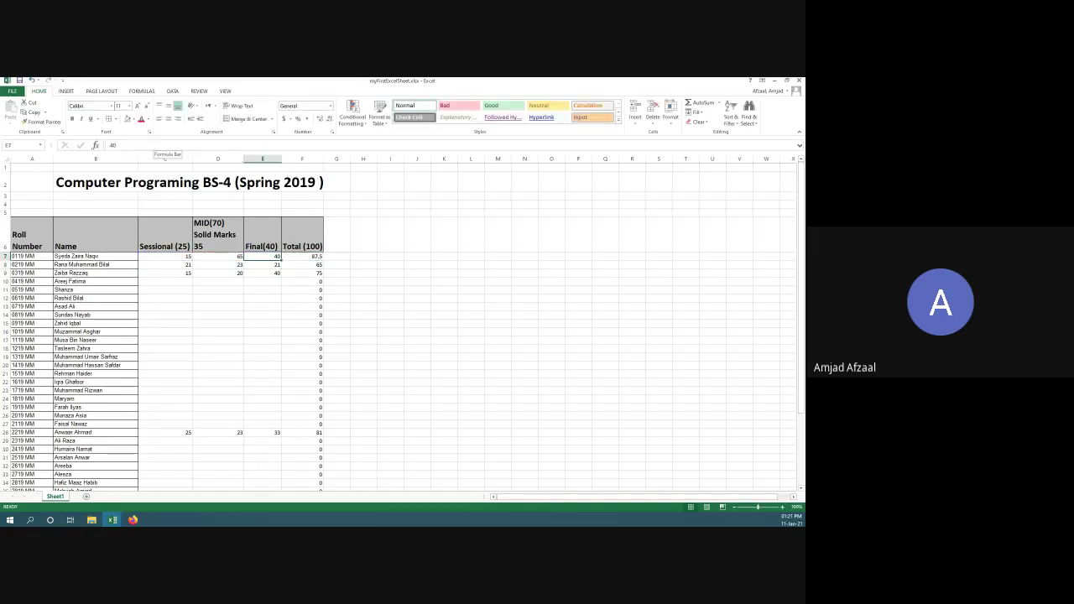
pyautogui.press('Right')
pyautogui.press('Right')
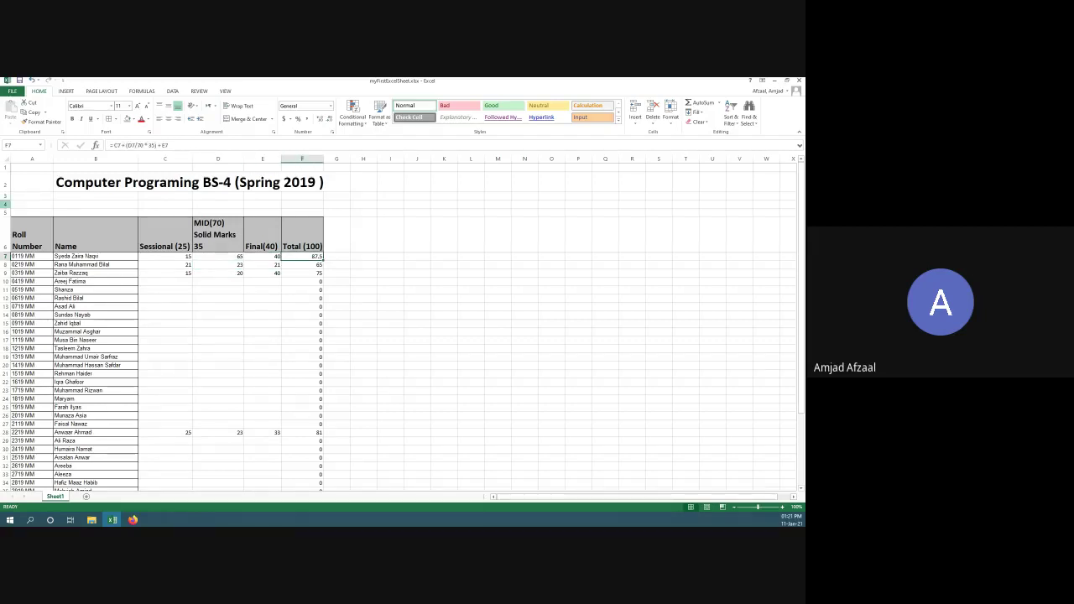
pyautogui.hotkey('alt', 'Tab')
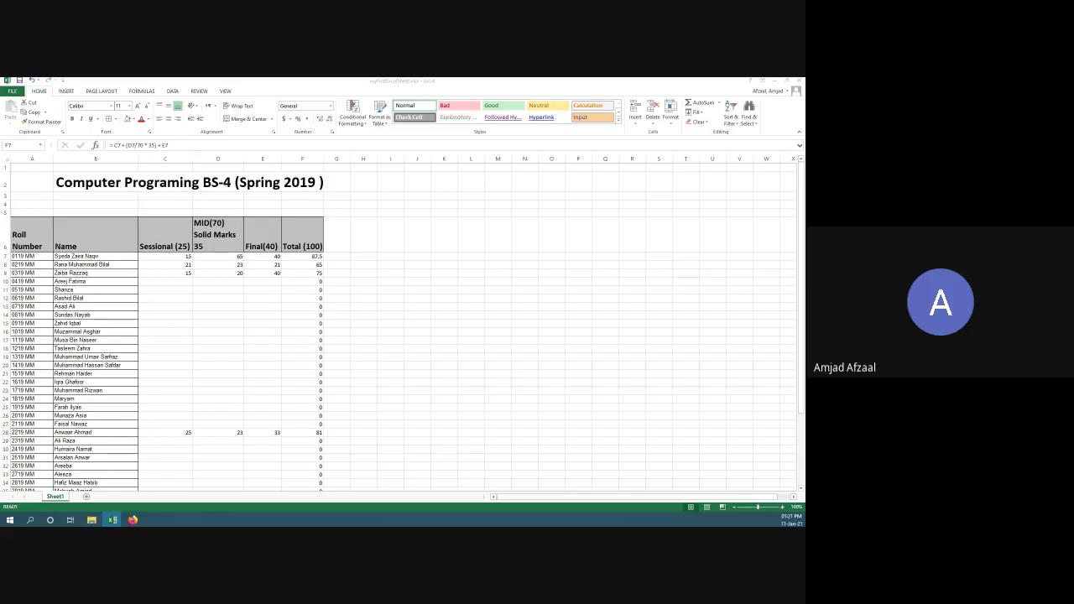
pyautogui.hotkey('alt', 'Tab')
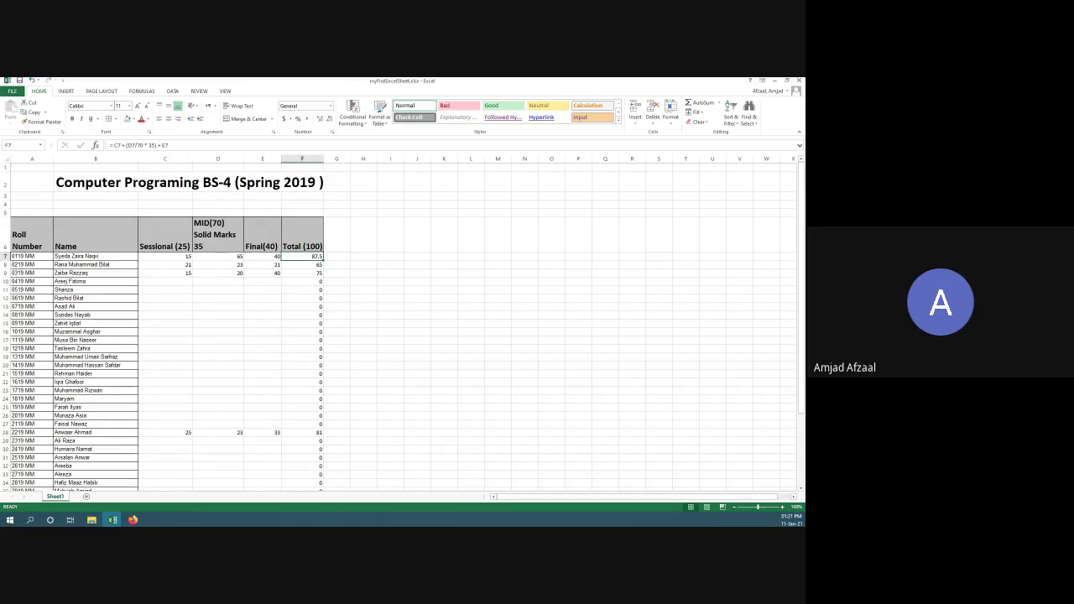
pyautogui.press('F2')
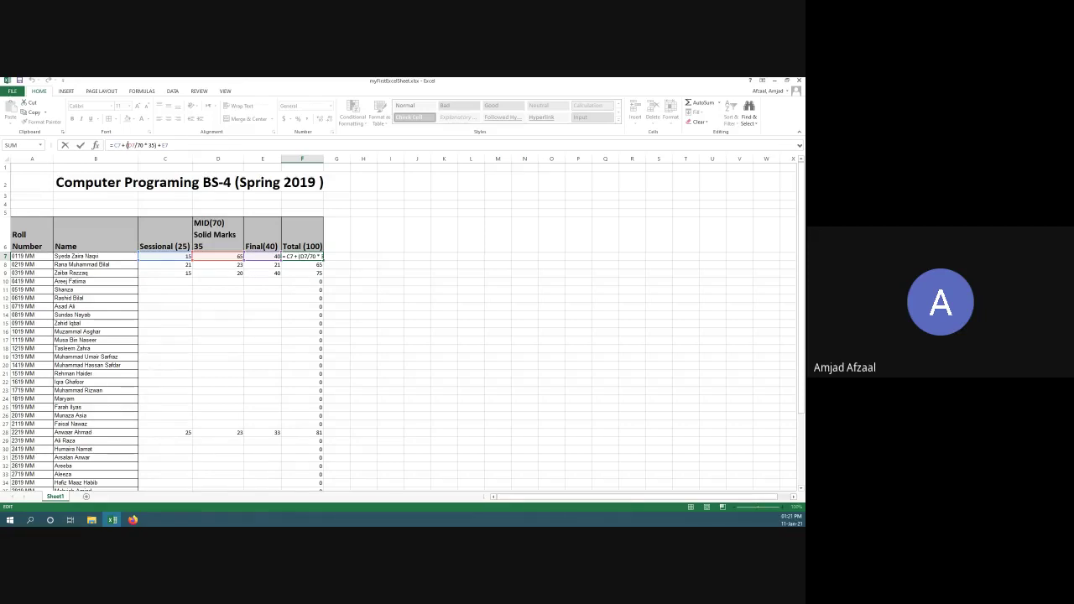
pyautogui.click(302, 264)
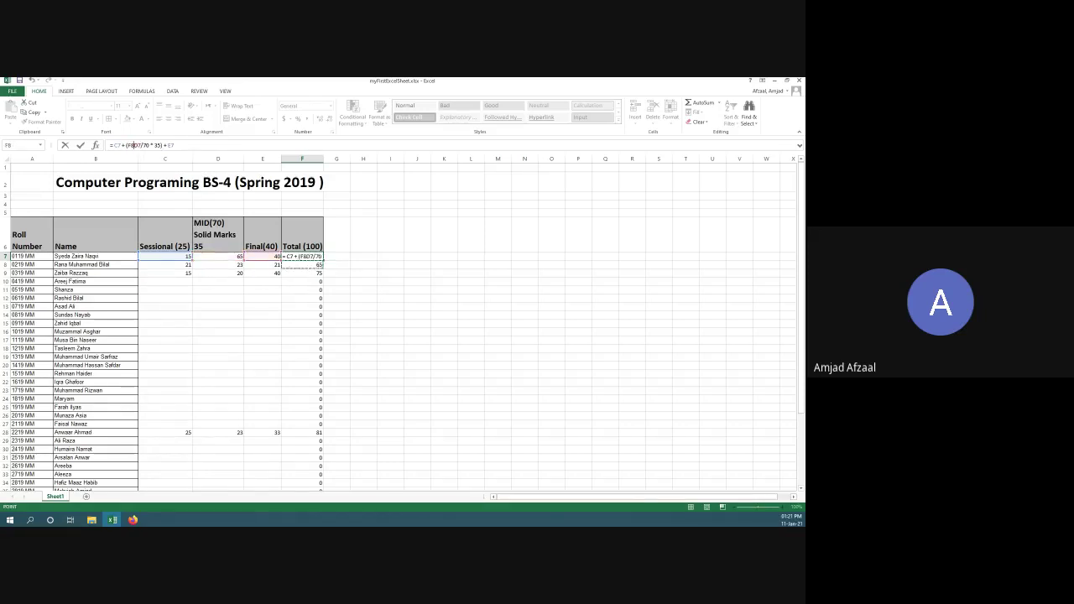
pyautogui.press('Down')
pyautogui.press('Down')
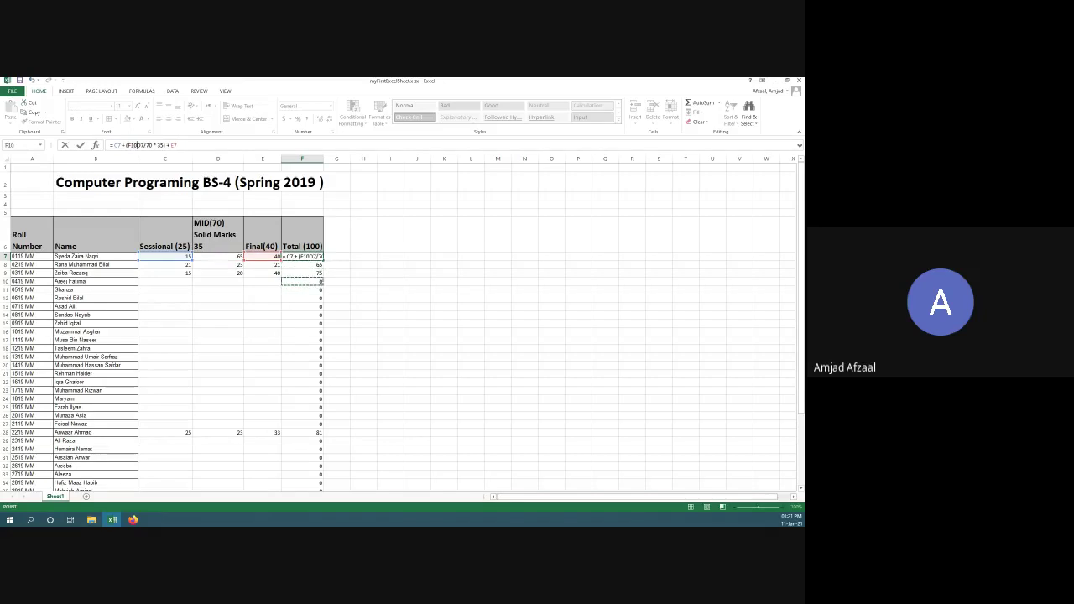
pyautogui.press('Return')
pyautogui.press('Return')
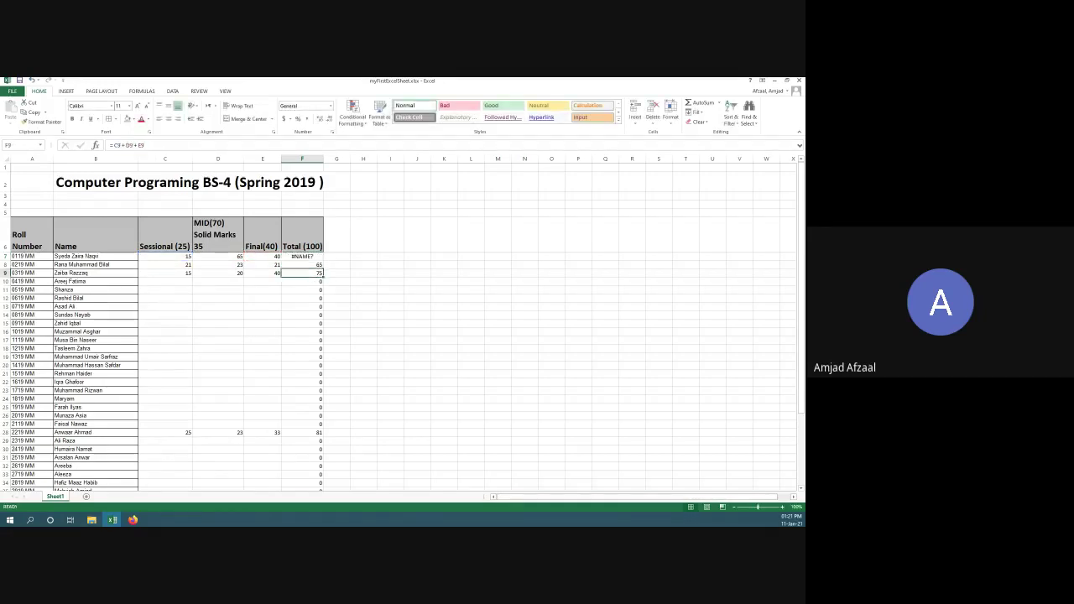
pyautogui.click(302, 256)
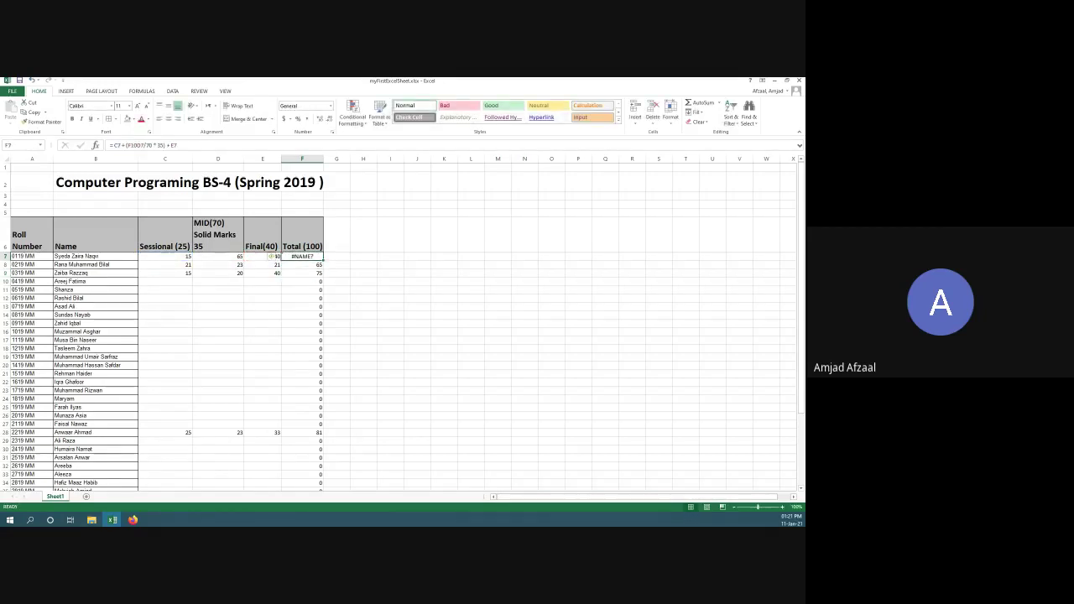
pyautogui.click(131, 145)
pyautogui.press('BackSpace')
pyautogui.press('BackSpace')
pyautogui.press('BackSpace')
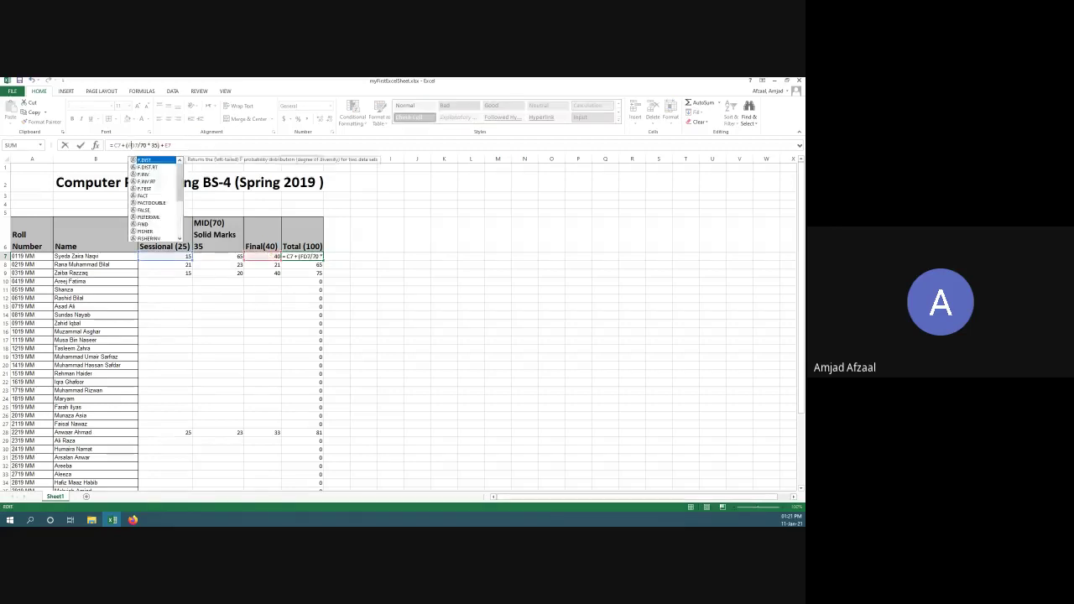
pyautogui.press('Return')
# Step: Fill the scaled total formula from F7 down column F for all the remaining students
pyautogui.click(302, 256)
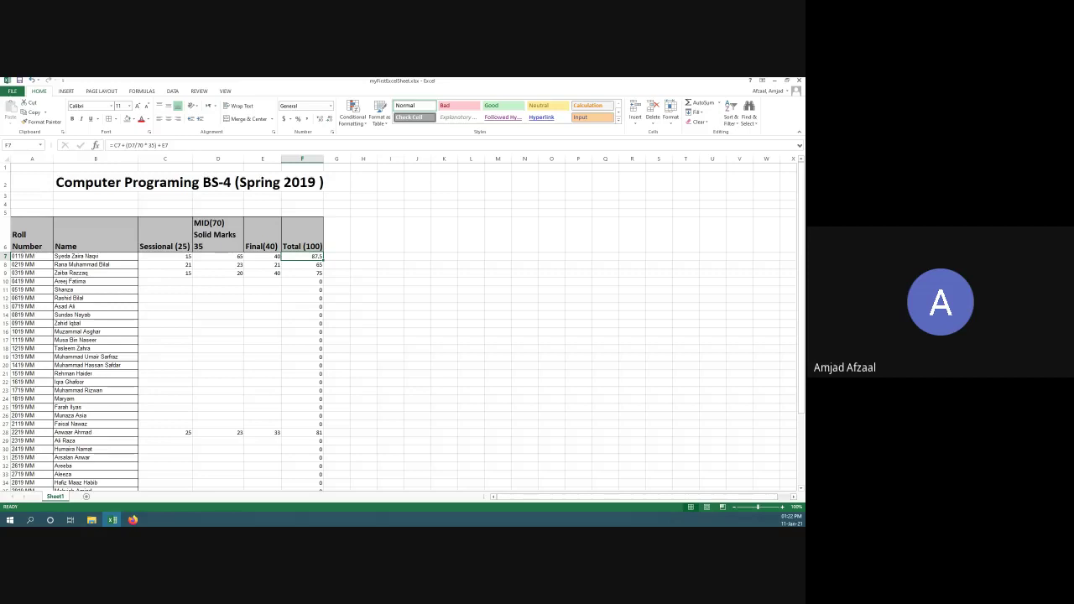
pyautogui.moveTo(323, 260); pyautogui.dragTo(323, 454)
pyautogui.scroll(4, 162, 328)
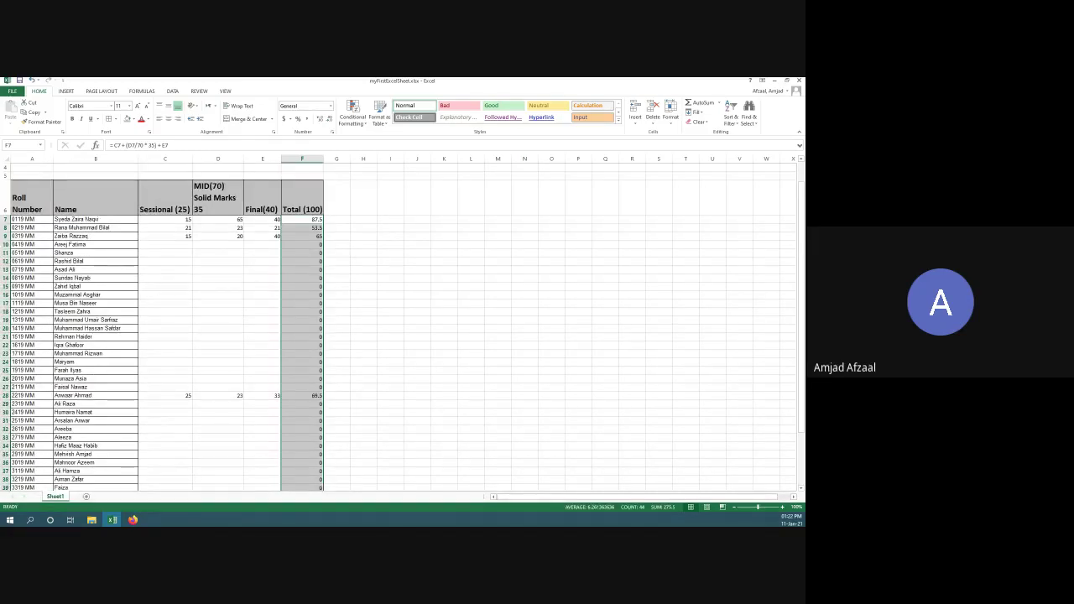
pyautogui.click(301, 219)
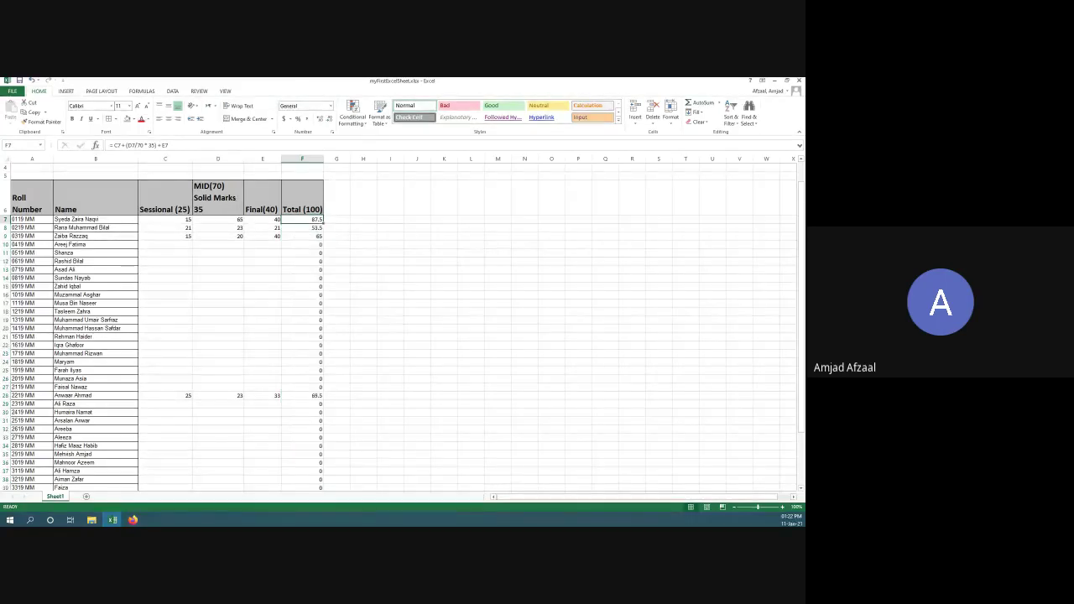
pyautogui.click(168, 146)
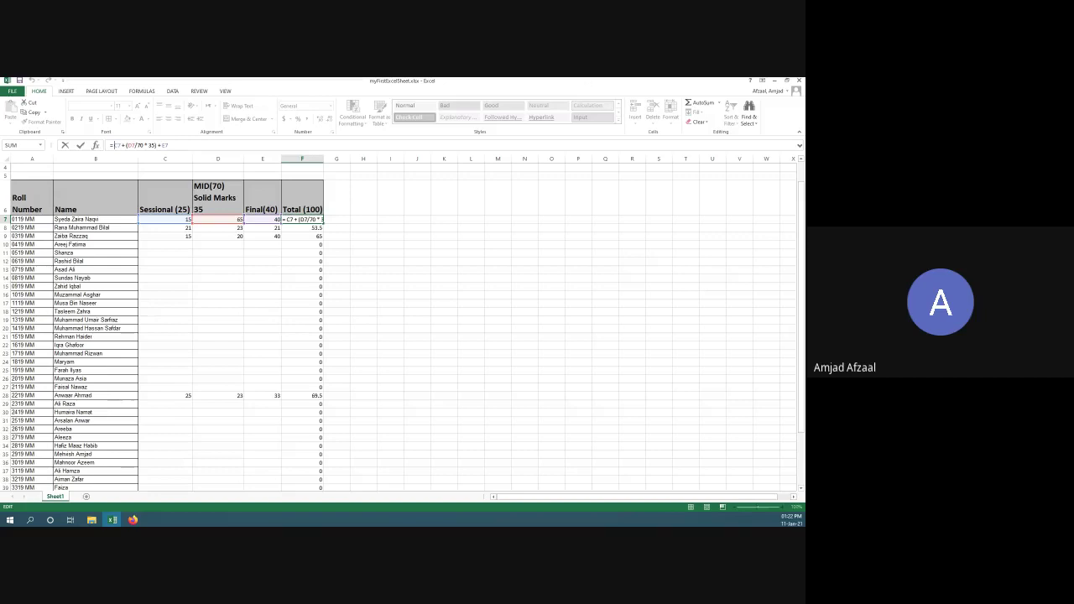
pyautogui.click(302, 236)
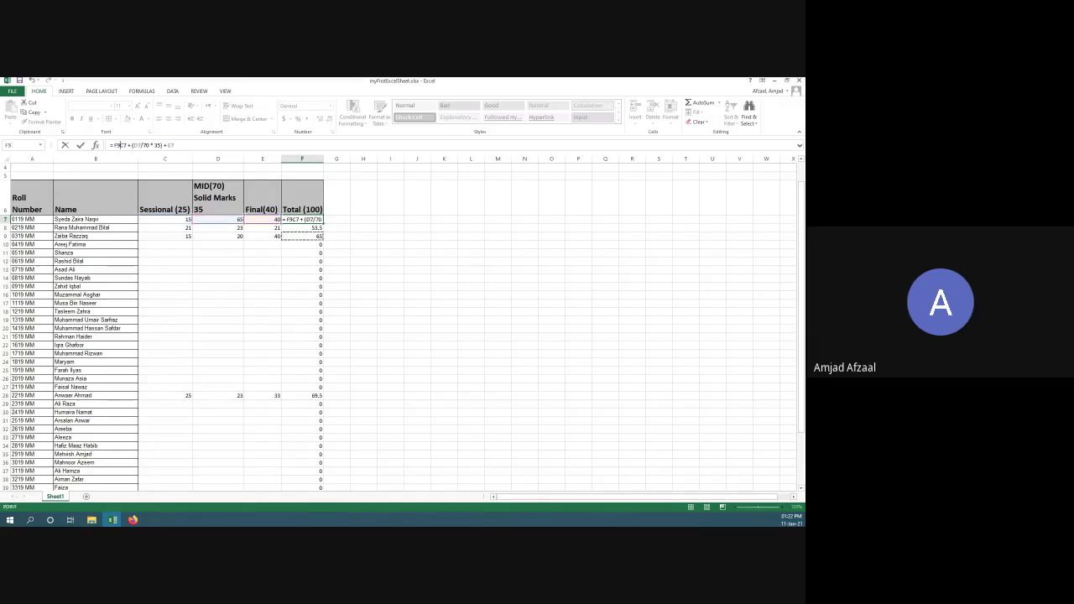
pyautogui.click(302, 244)
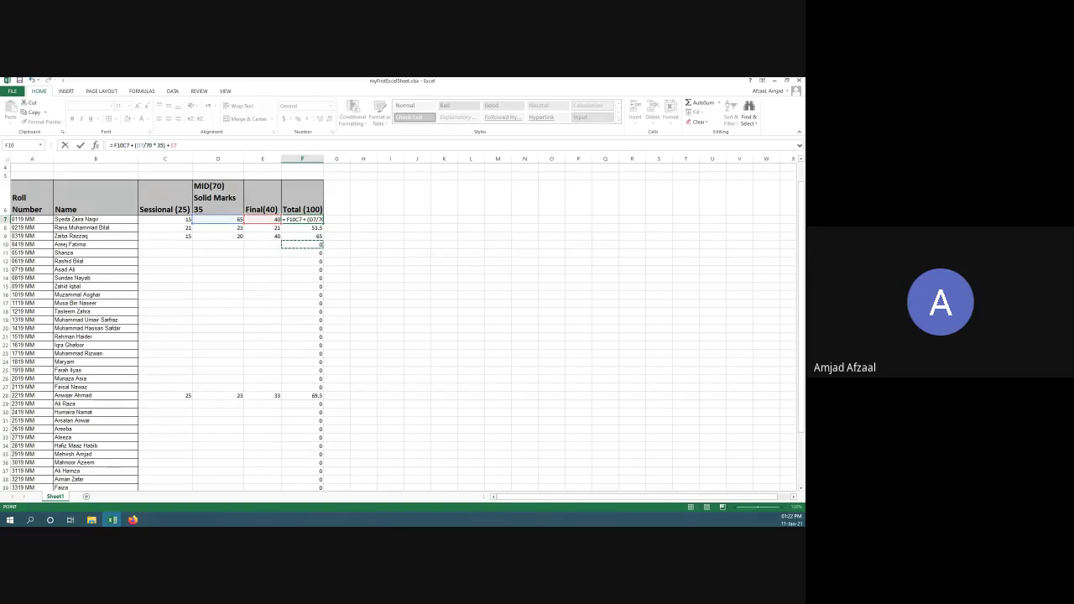
pyautogui.press('BackSpace')
pyautogui.press('BackSpace')
pyautogui.press('BackSpace')
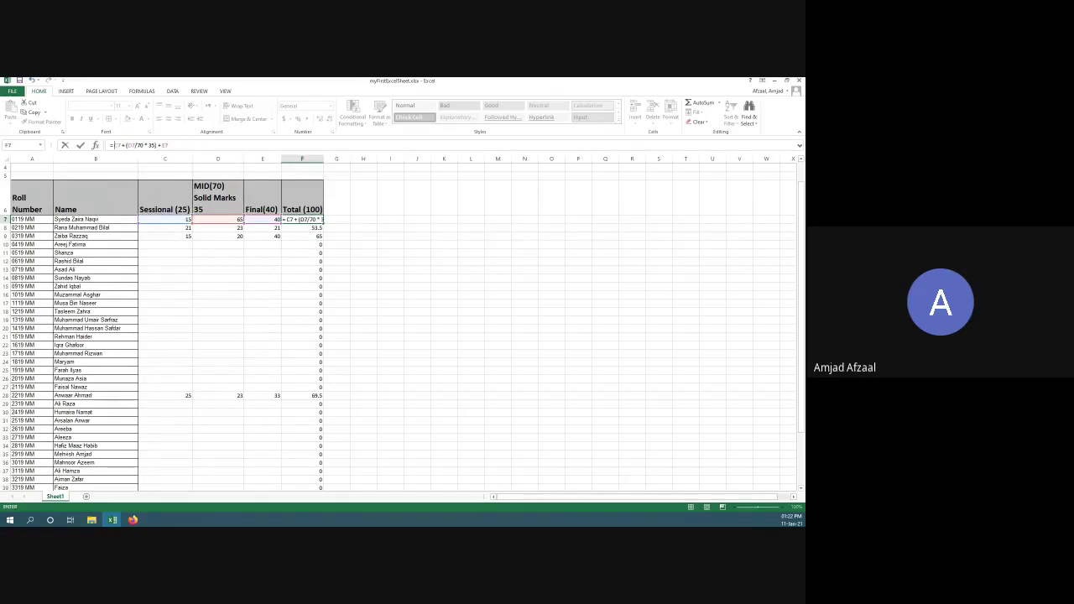
pyautogui.press('Return')
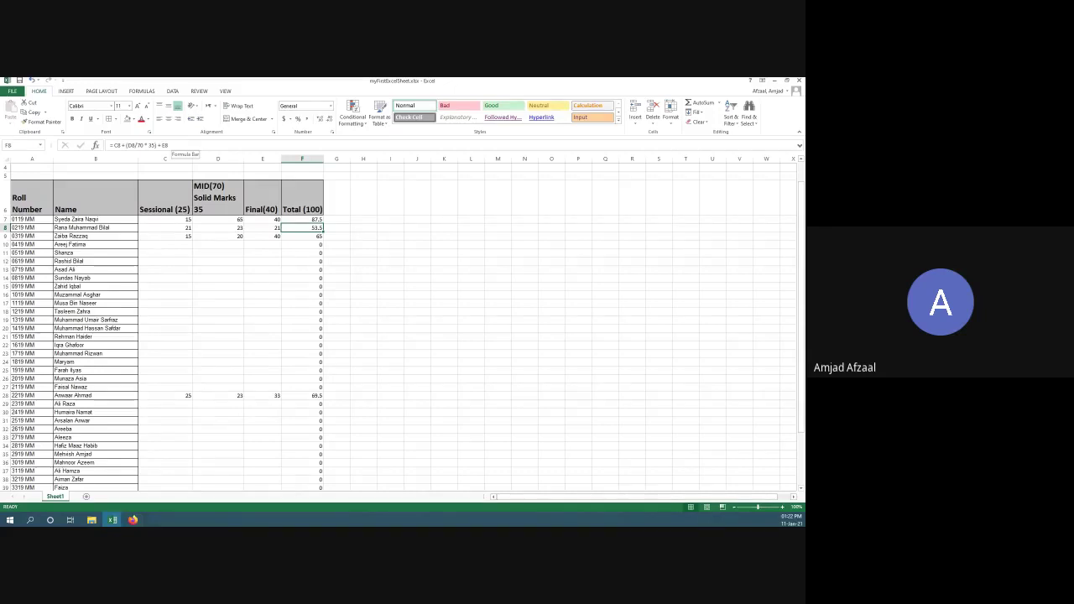
pyautogui.press('F2')
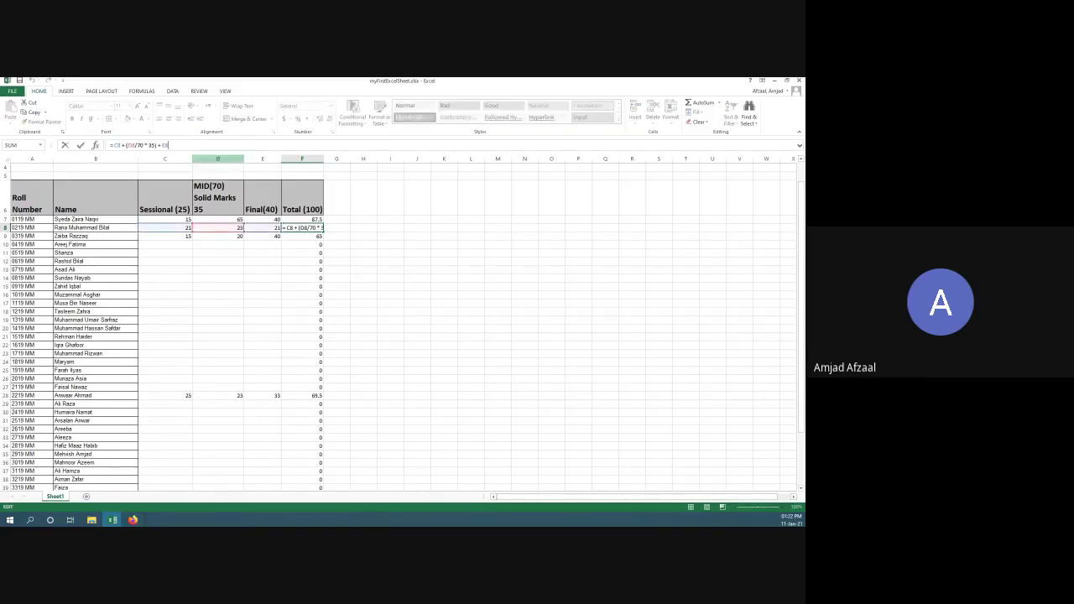
pyautogui.click(302, 219)
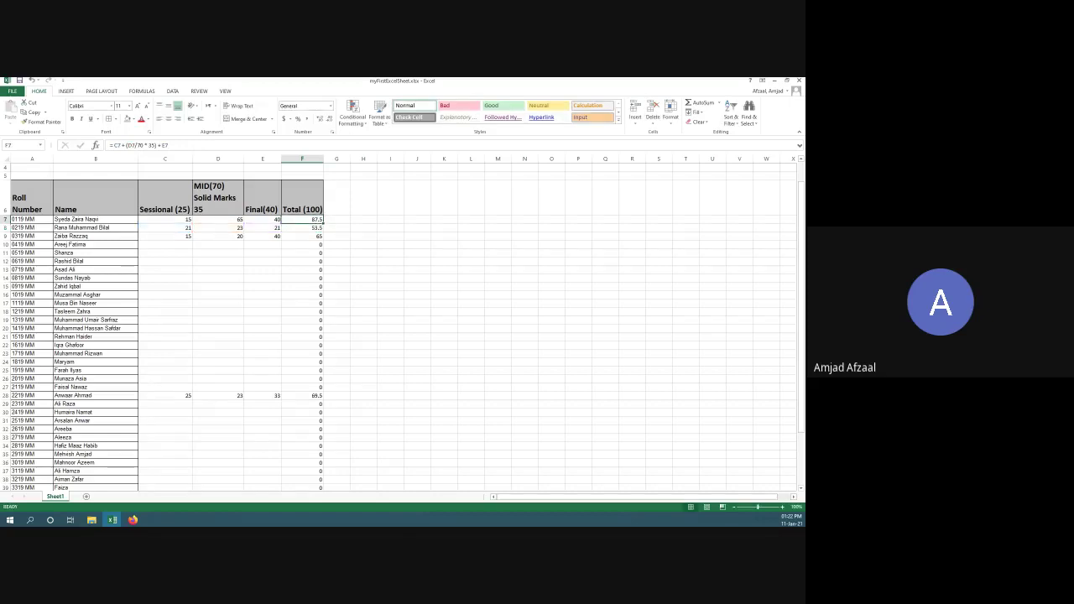
# Step: Enclose the whole F7 total expression in parentheses and try to put the ROUNDUP function in front of it
pyautogui.press('F2')
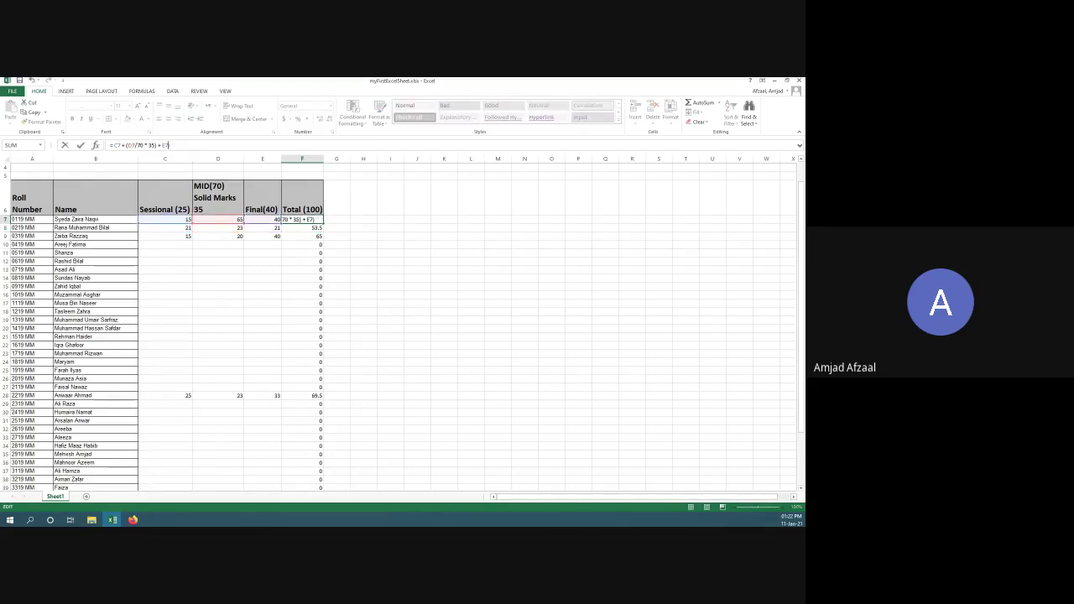
pyautogui.press('Home')
pyautogui.write('(')
pyautogui.write('Ro')
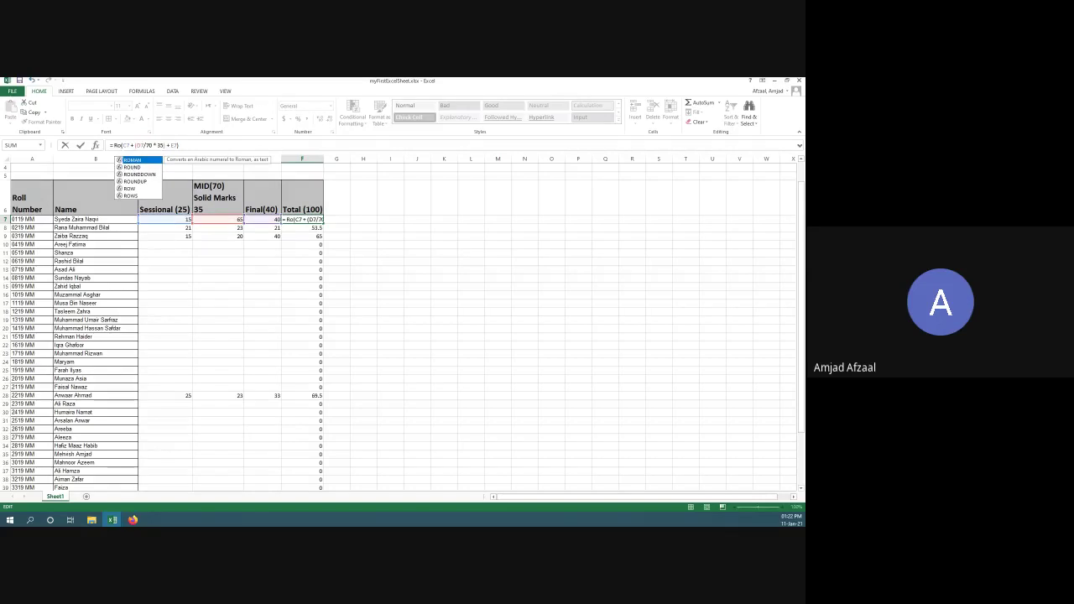
pyautogui.press('Down')
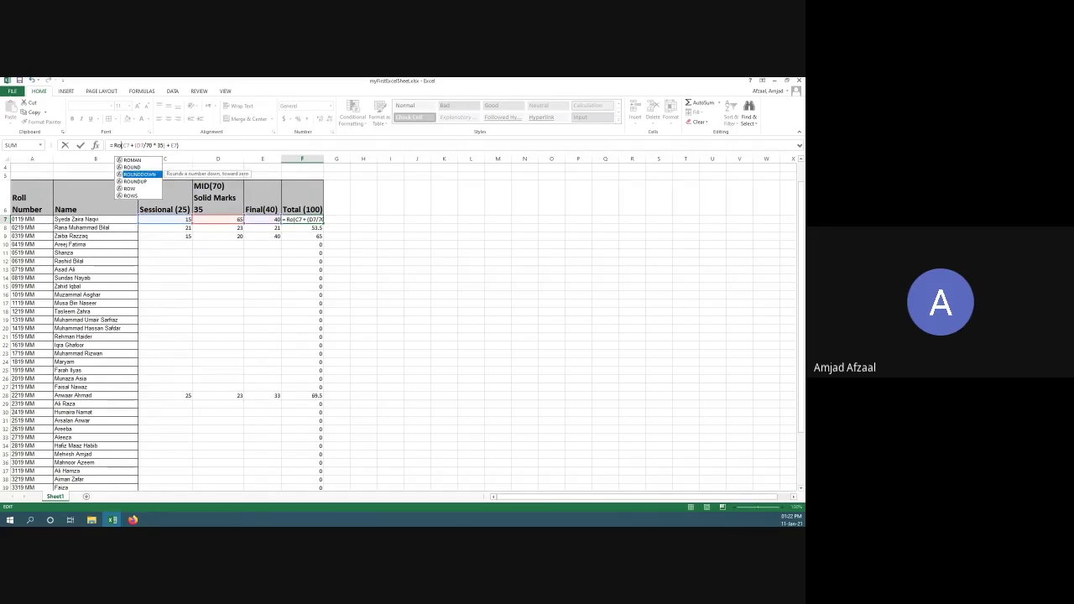
pyautogui.press('Down')
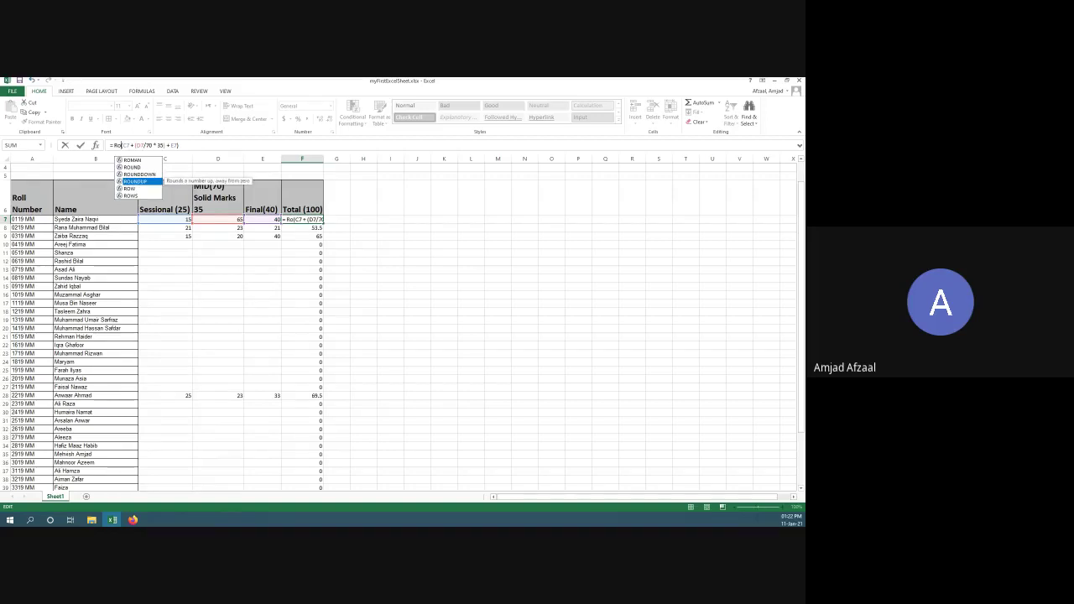
pyautogui.press('Return')
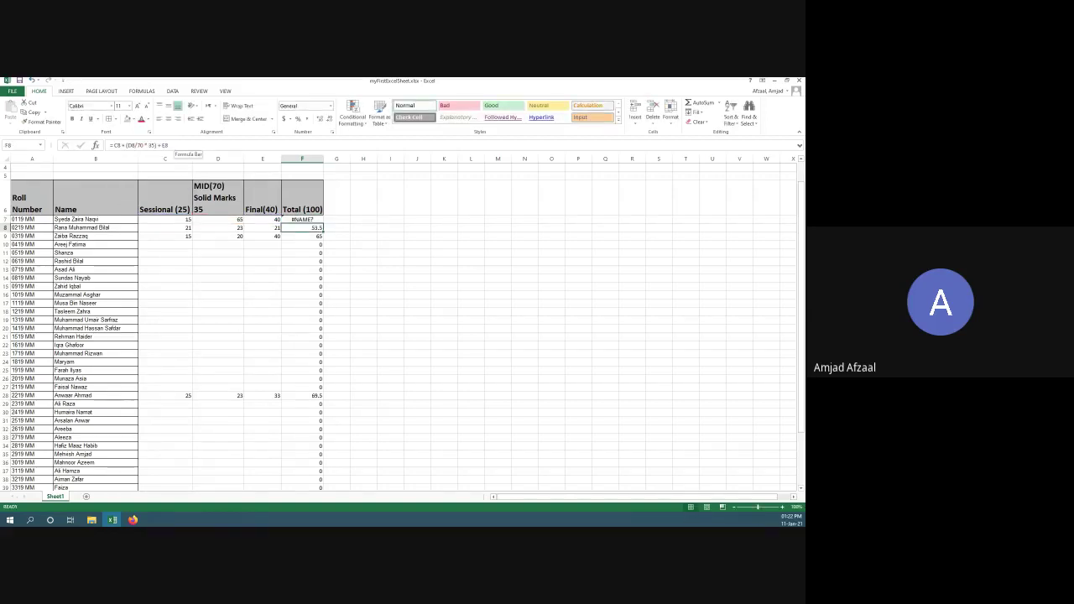
# Step: Try to complete the function name in front of the F7 total expression as ROUNDUP
pyautogui.press('Up')
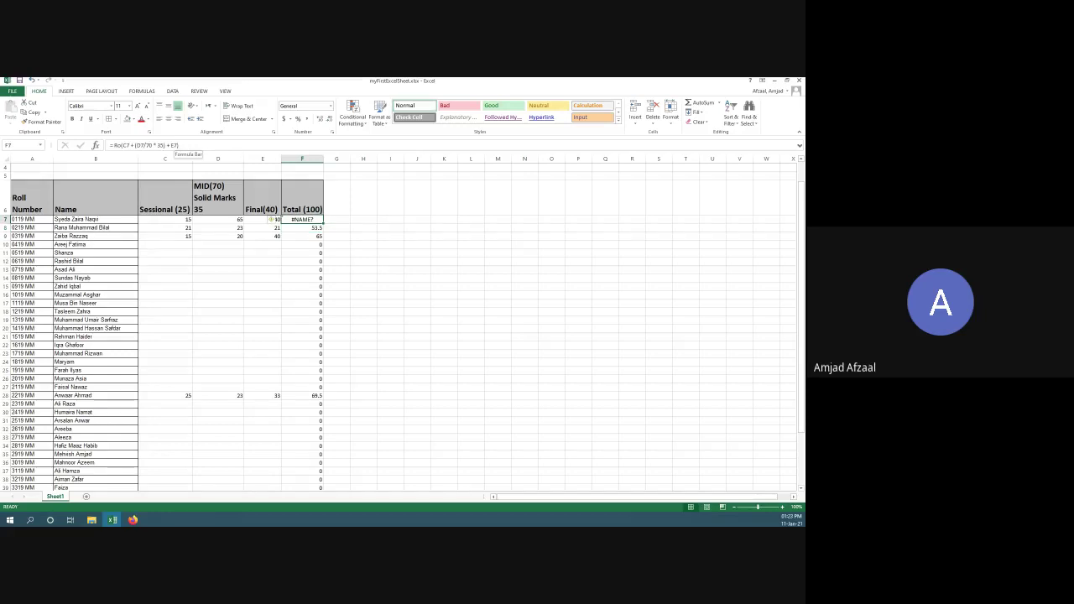
pyautogui.click(181, 145)
pyautogui.press('Left')
pyautogui.press('Left')
pyautogui.press('Left')
pyautogui.press('Left')
pyautogui.press('Left')
pyautogui.press('Left')
pyautogui.press('Left')
pyautogui.press('Left')
pyautogui.press('Left')
pyautogui.press('Left')
pyautogui.press('Left')
pyautogui.press('Left')
pyautogui.press('Left')
pyautogui.press('Left')
pyautogui.press('Left')
pyautogui.press('Left')
pyautogui.press('Left')
pyautogui.press('Left')
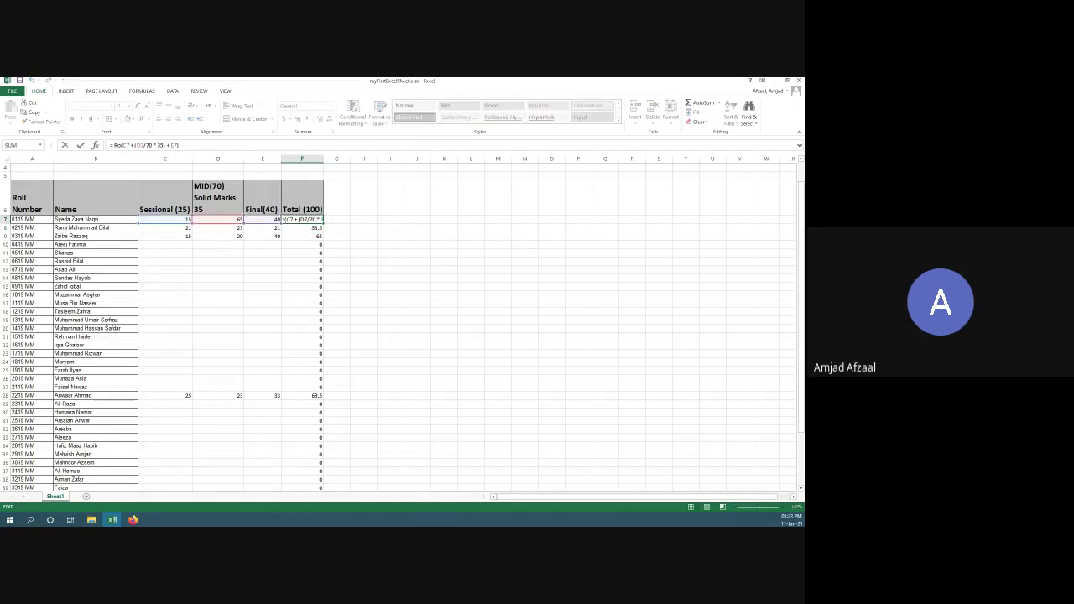
pyautogui.write('u')
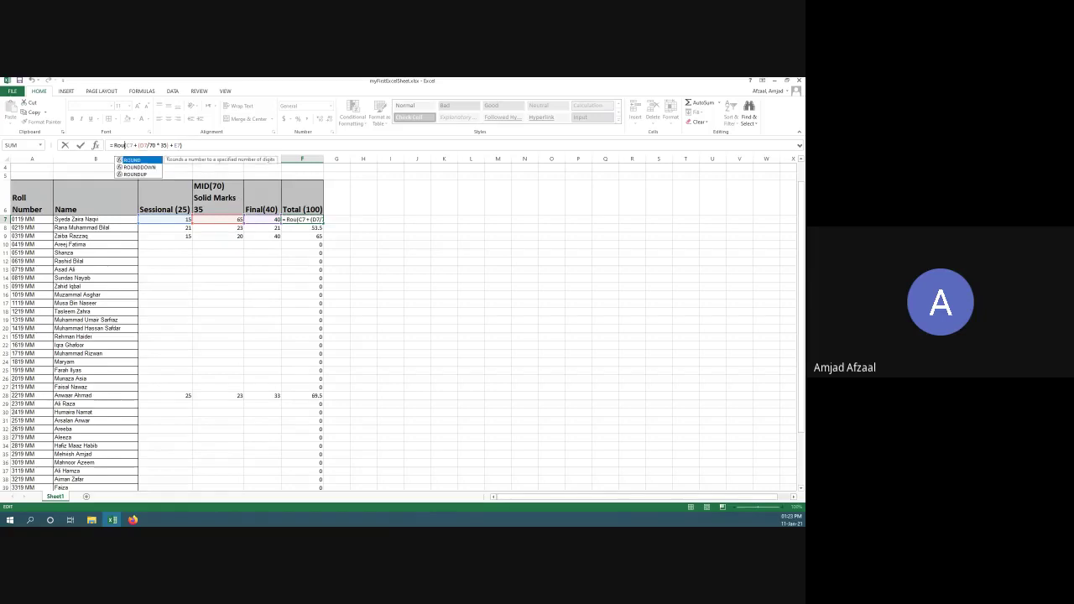
pyautogui.press('Down')
pyautogui.press('Down')
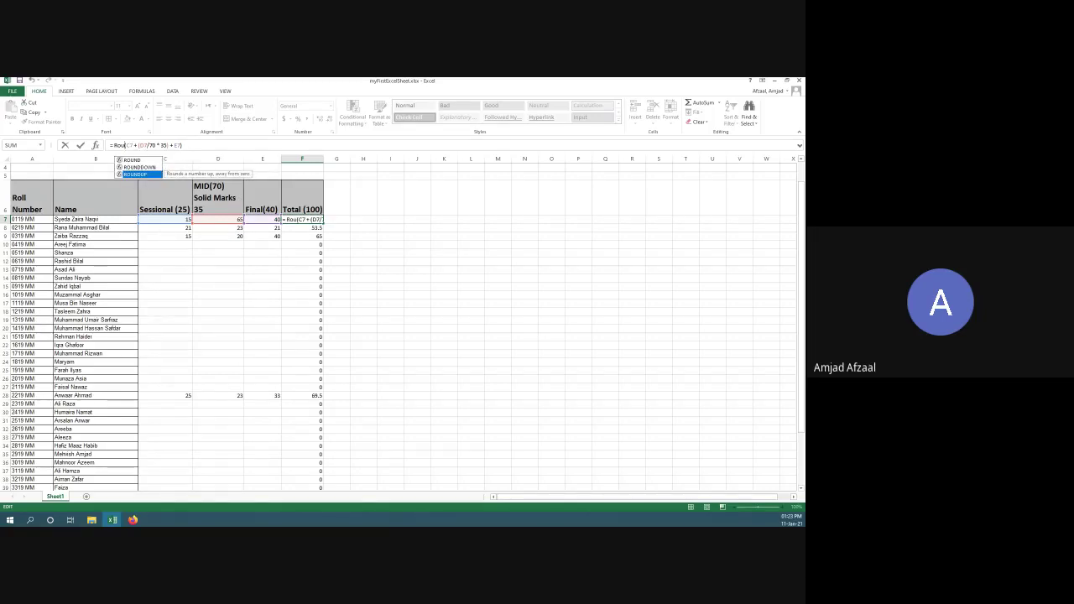
pyautogui.write('d')
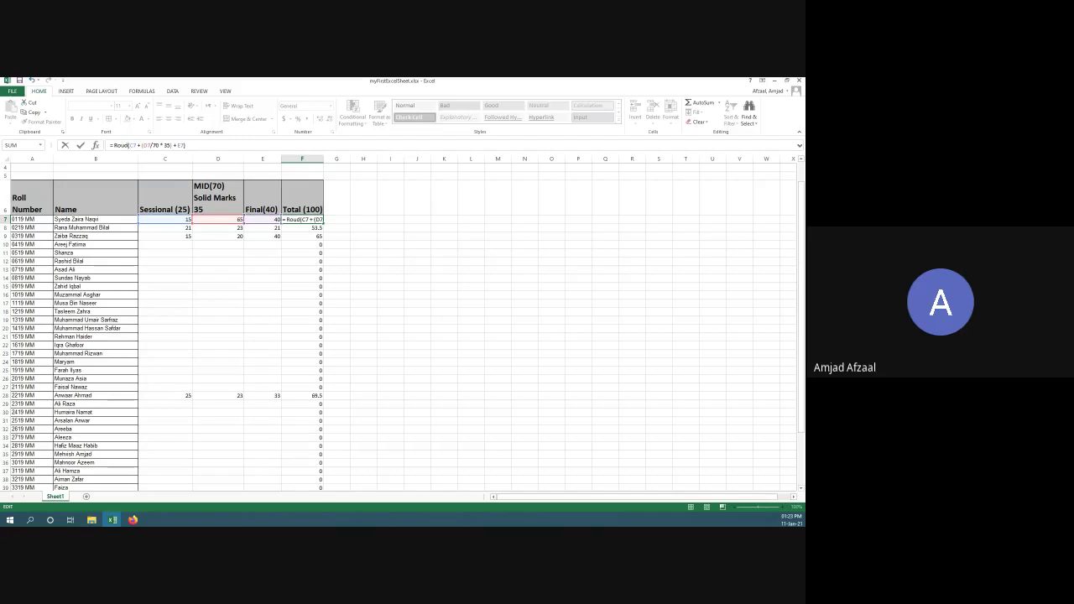
pyautogui.press('BackSpace')
pyautogui.write('n')
pyautogui.write('dup')
pyautogui.press('Return')
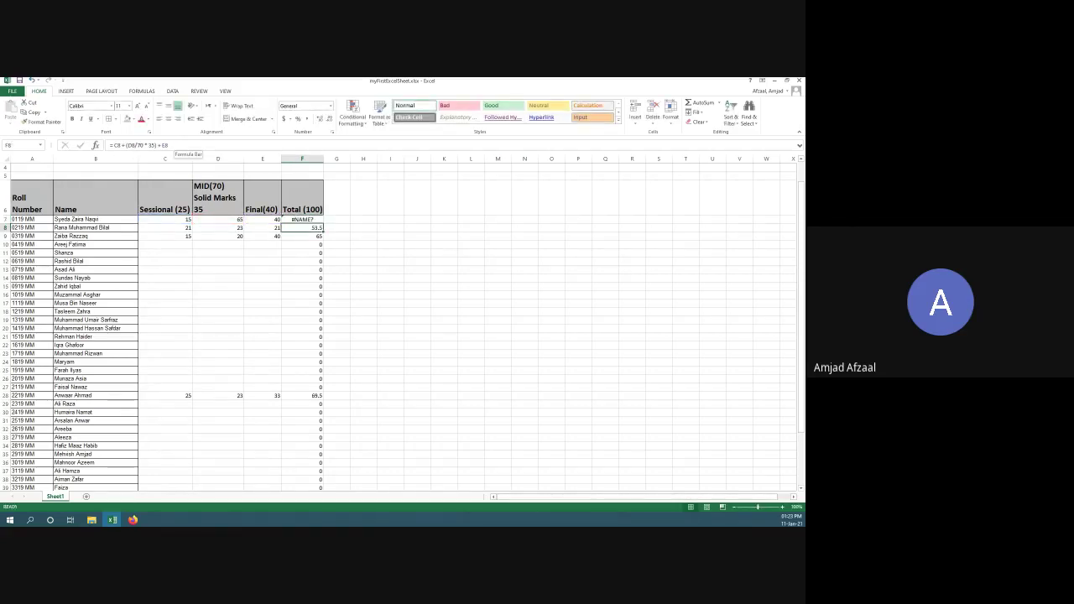
# Step: Cut the expression out of the F7 formula and correct the function name to ROUNDUP with an opening parenthesis
pyautogui.press('Up')
pyautogui.click(115, 145)
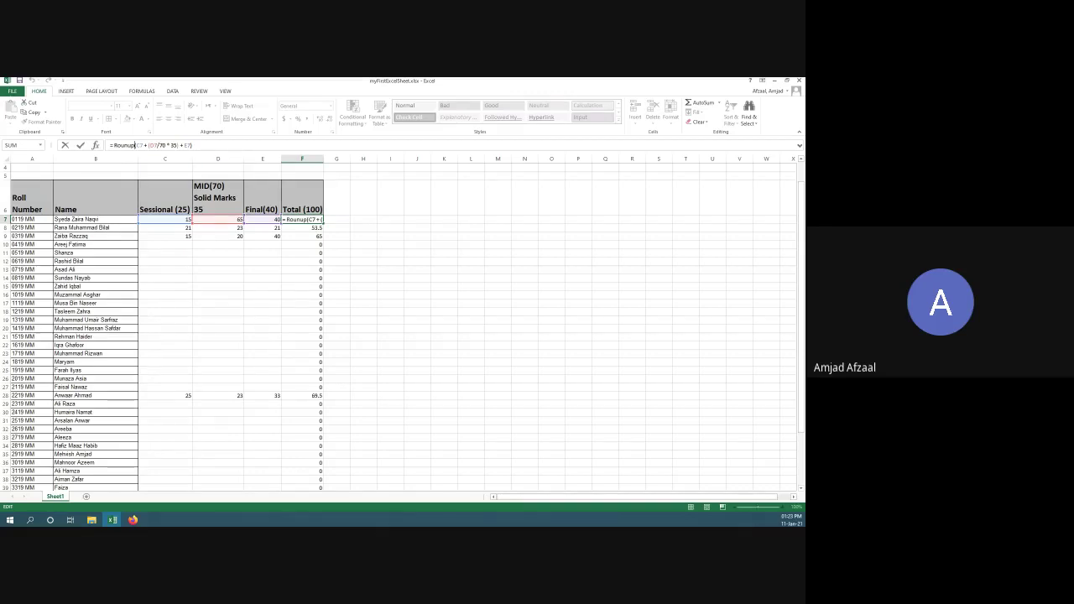
pyautogui.hotkey('shift', 'End')
pyautogui.press('BackSpace')
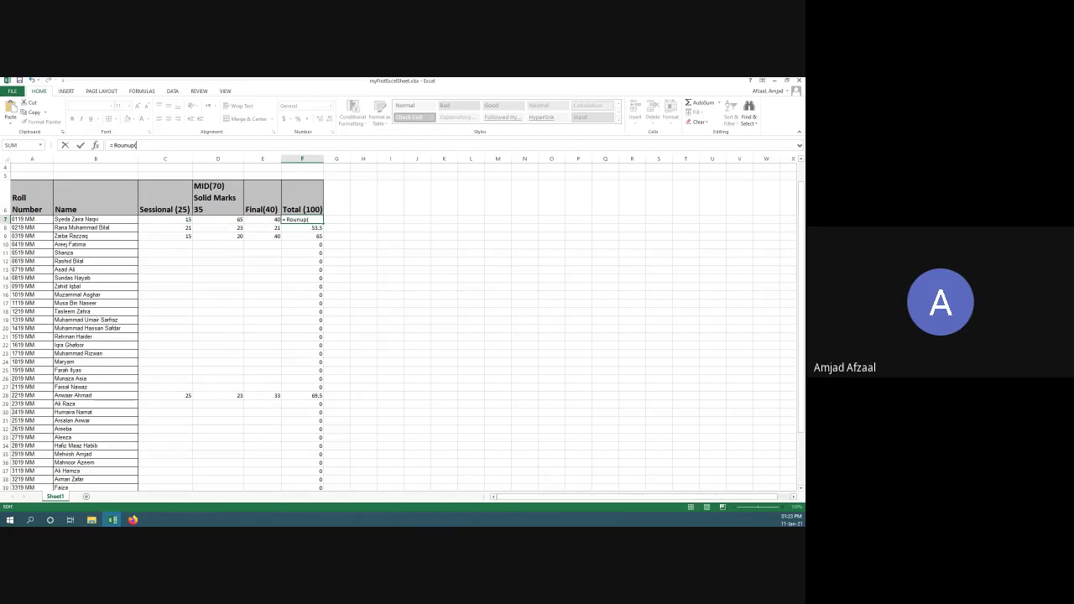
pyautogui.press('BackSpace')
pyautogui.press('BackSpace')
pyautogui.press('BackSpace')
pyautogui.write('d')
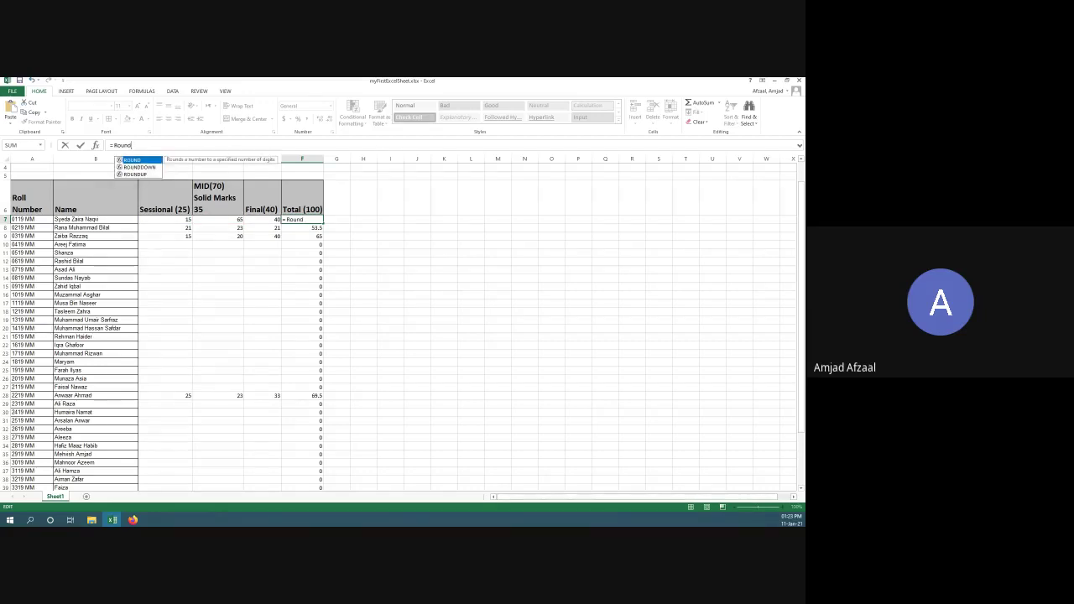
pyautogui.write('u')
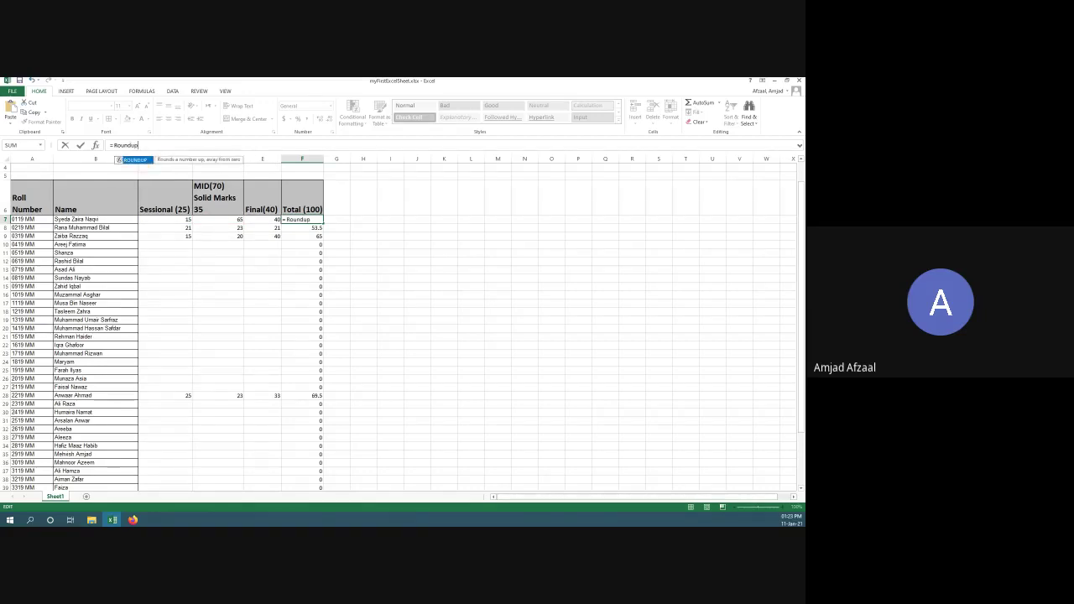
pyautogui.write('p(')
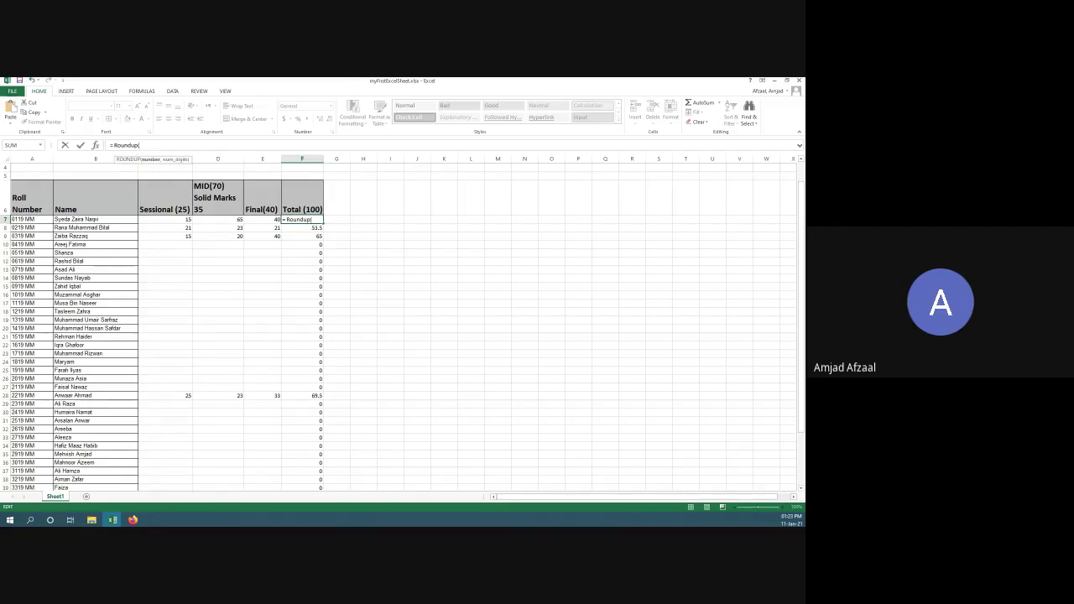
# Step: Complete the F7 ROUNDUP formula with (C7 + (D7/70 * 35) + E7) as the number and 3 as the number of digits
pyautogui.write('(C7 + (D7/70 * 35) + E7)')
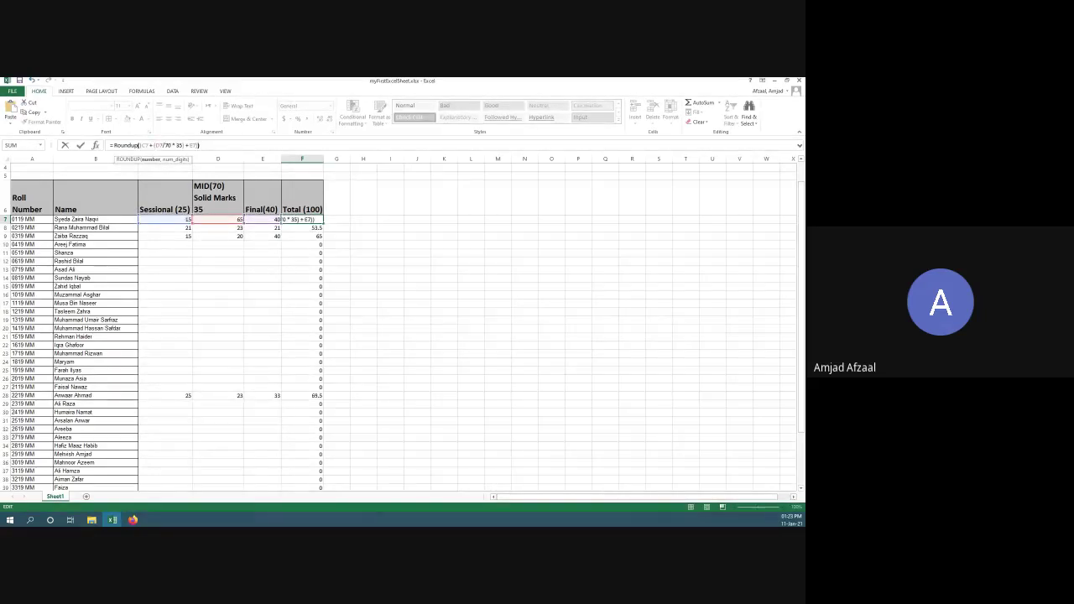
pyautogui.write(')')
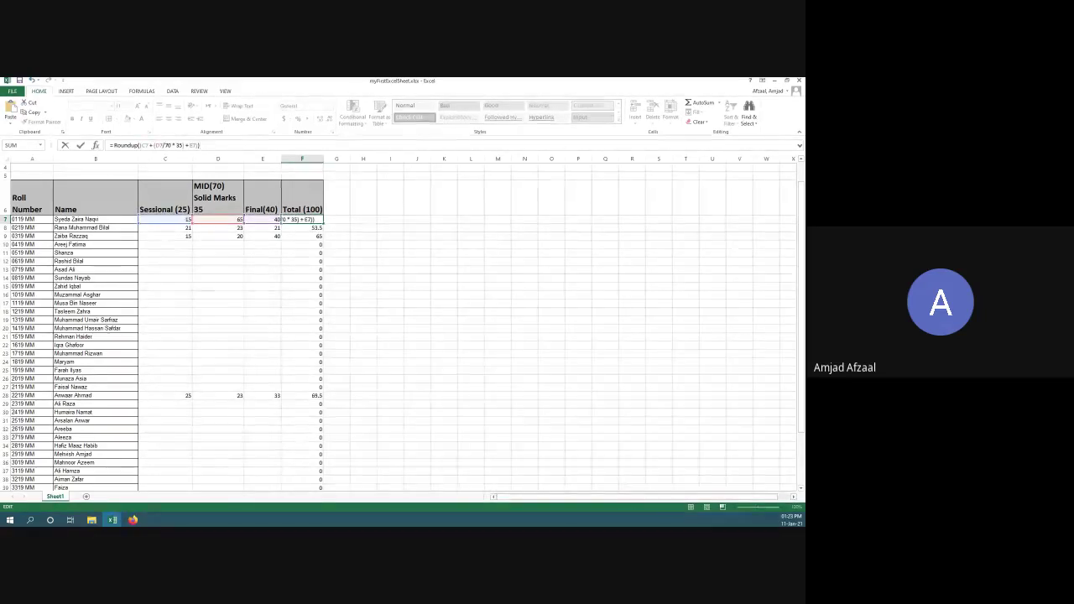
pyautogui.press('Return')
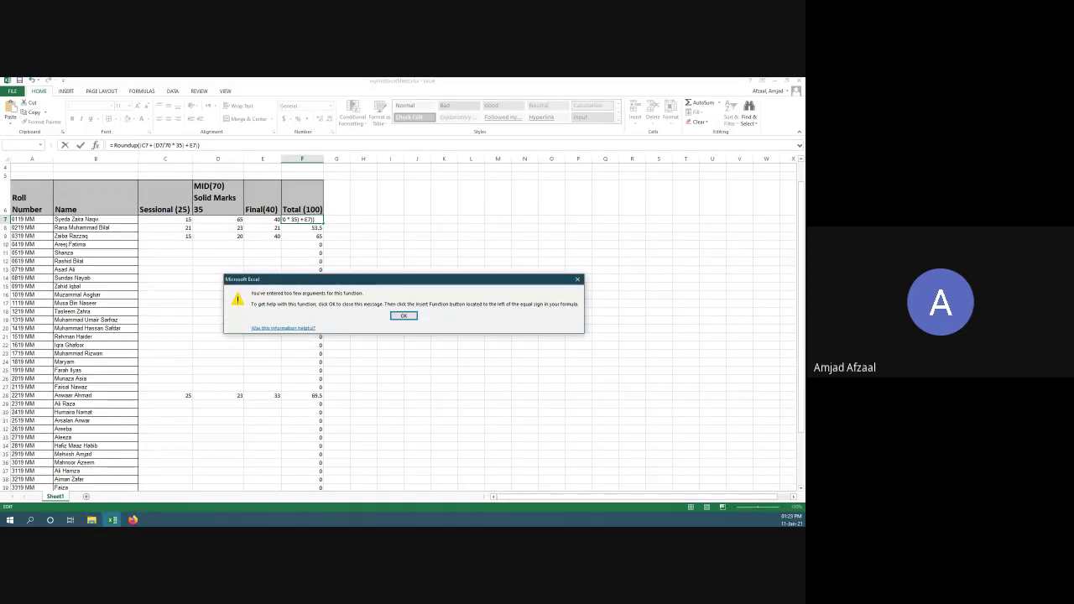
pyautogui.press('Return')
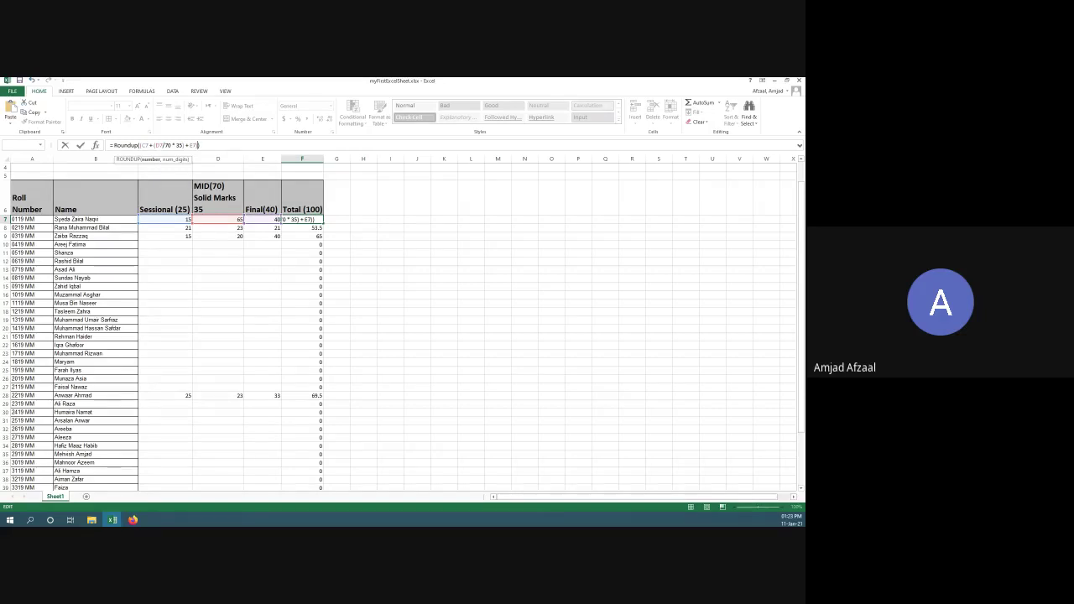
pyautogui.write(',3)')
pyautogui.press('Return')
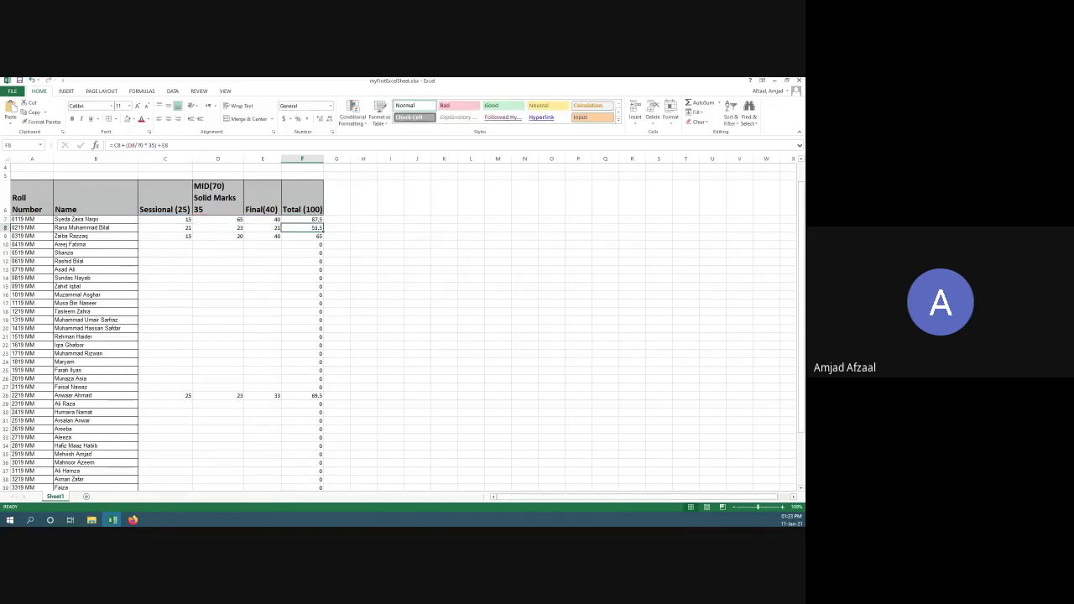
# Step: Set the number of digits in the F7 ROUNDUP formula to 2
pyautogui.press('Up')
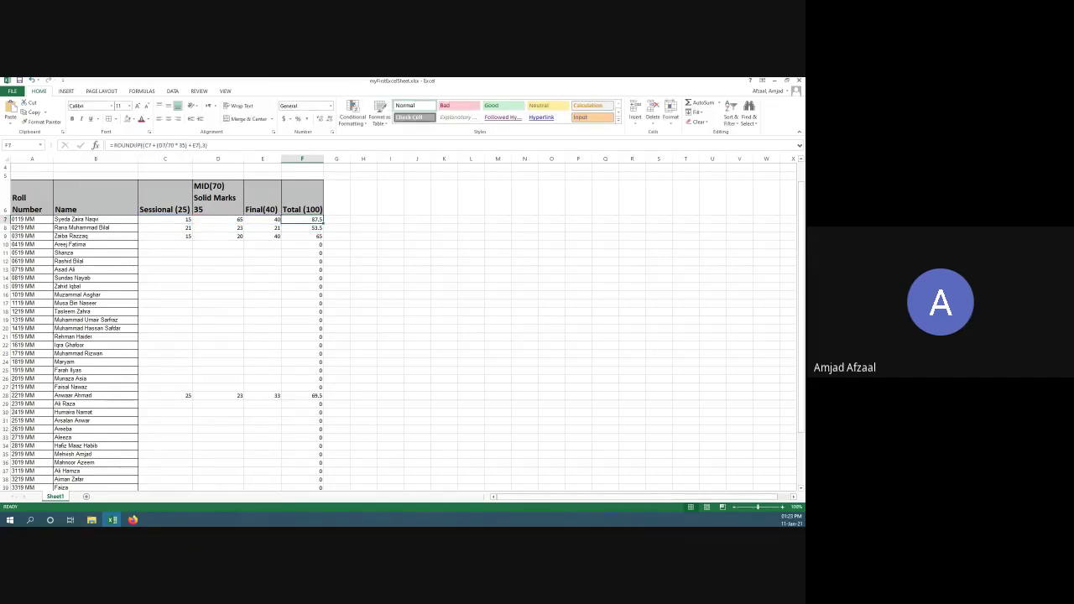
pyautogui.press('F2')
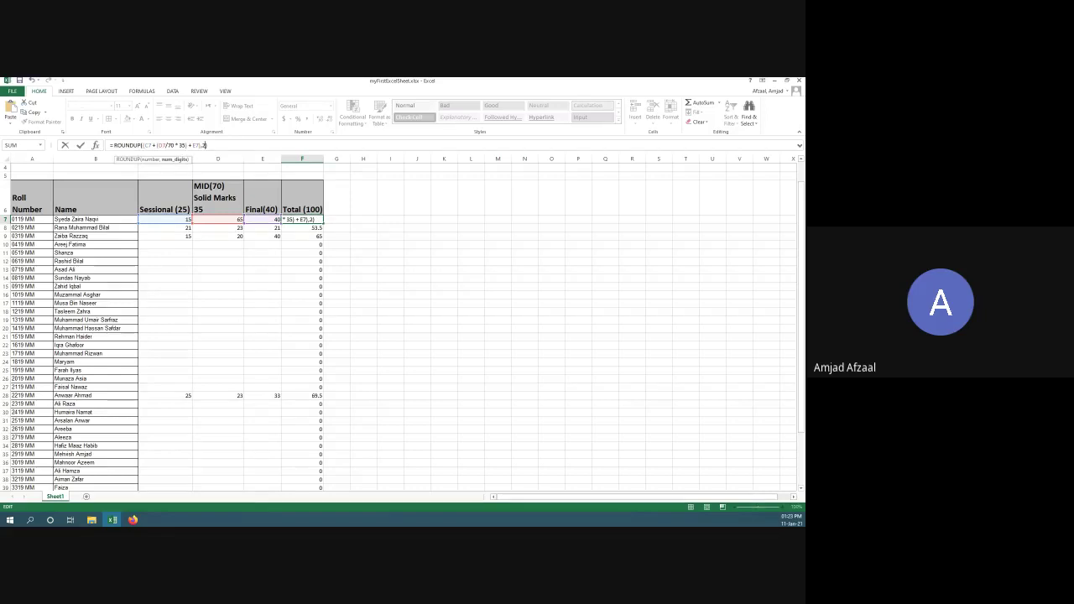
pyautogui.press('Return')
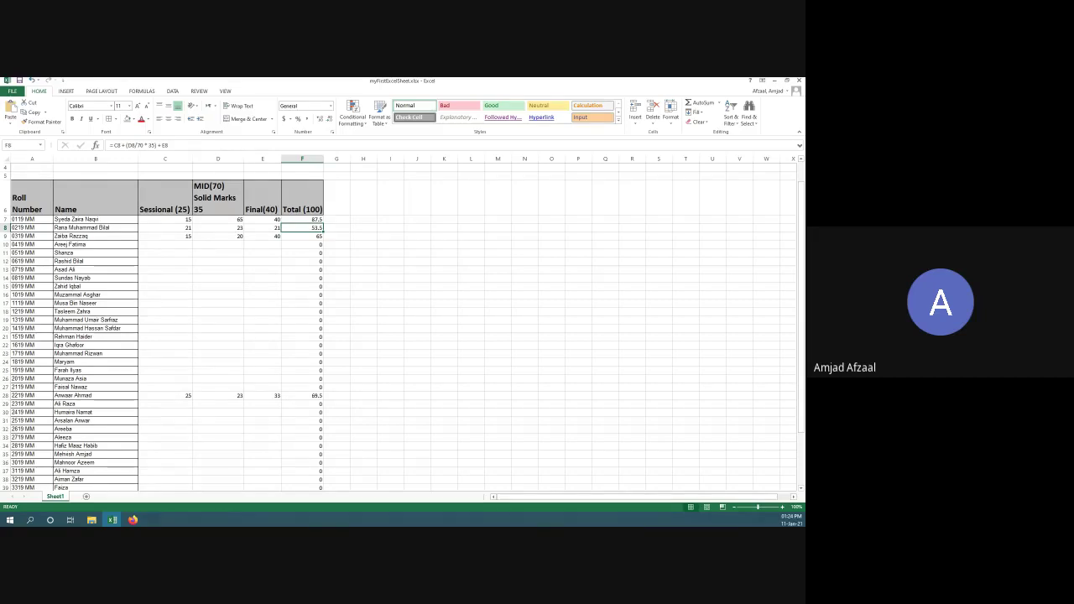
# Step: Set the number of digits in the F7 ROUNDUP formula to 1
pyautogui.press('Up')
pyautogui.press('F2')
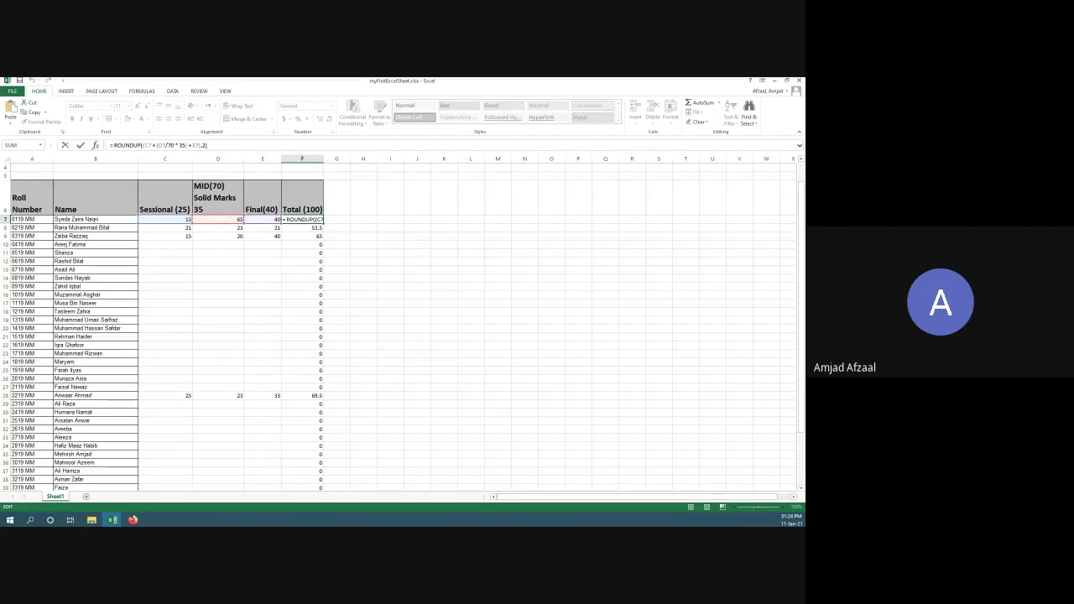
pyautogui.press('Left')
pyautogui.press('Left')
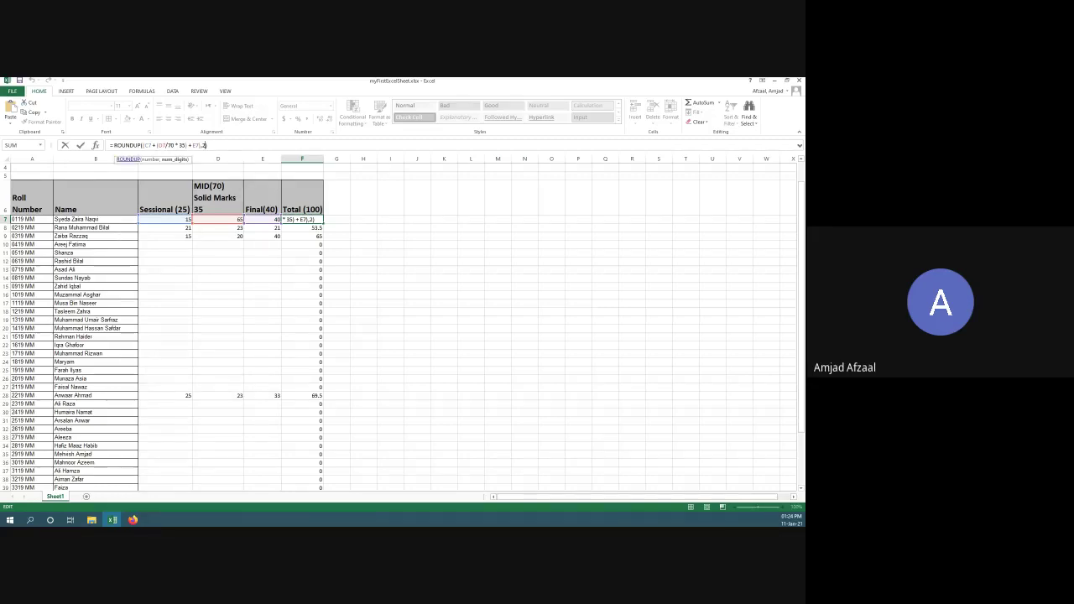
pyautogui.hotkey('alt', 'Tab')
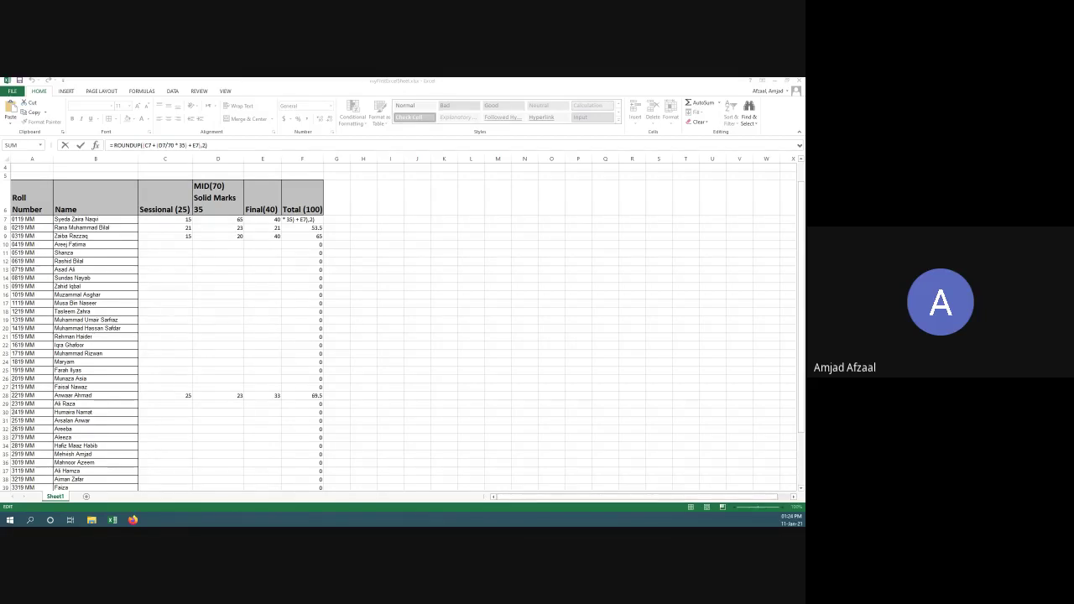
pyautogui.click(204, 145)
pyautogui.press('BackSpace')
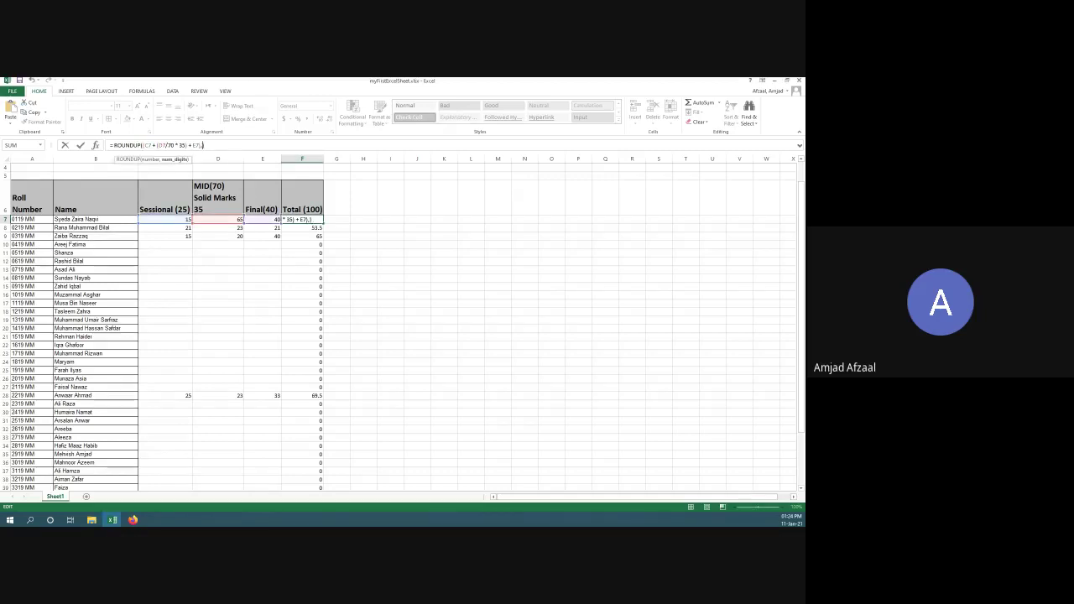
pyautogui.press('Return')
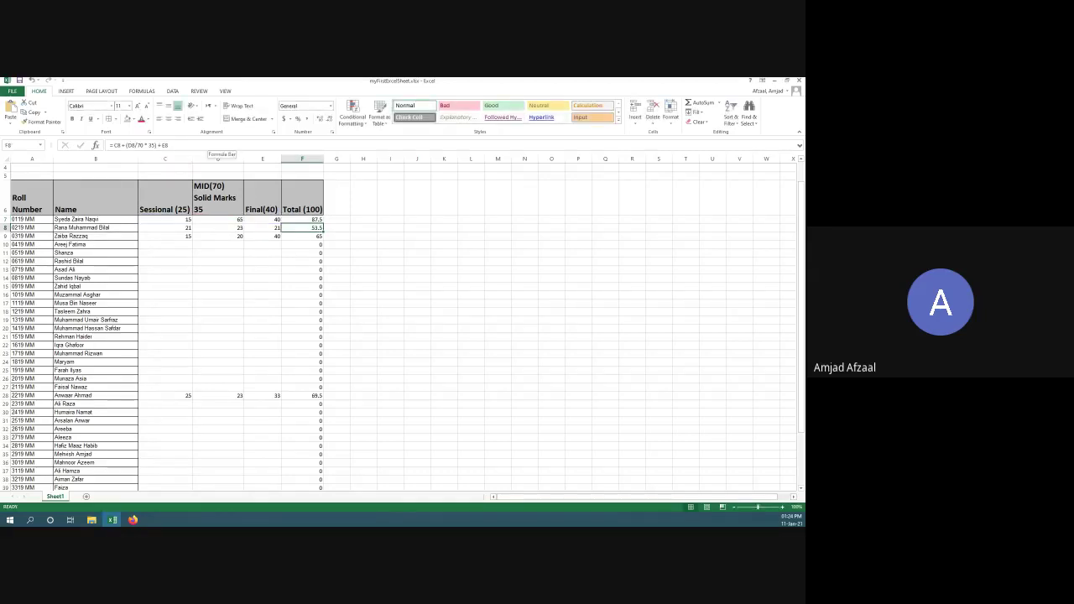
# Step: Set the number of digits in the F7 ROUNDUP formula to 0 so the total rounds up to a whole number
pyautogui.click(302, 219)
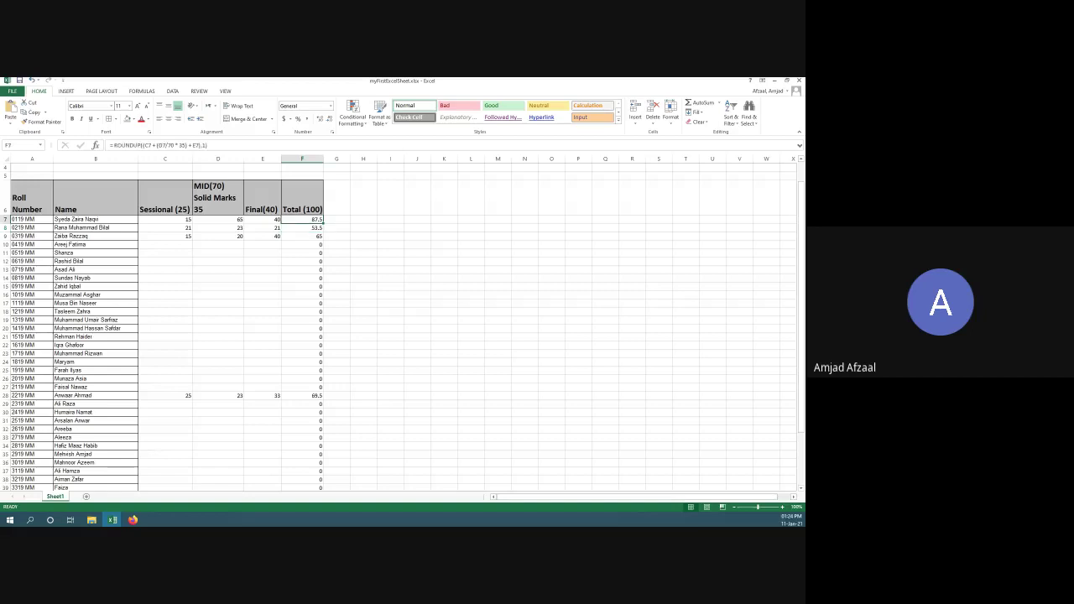
pyautogui.click(207, 145)
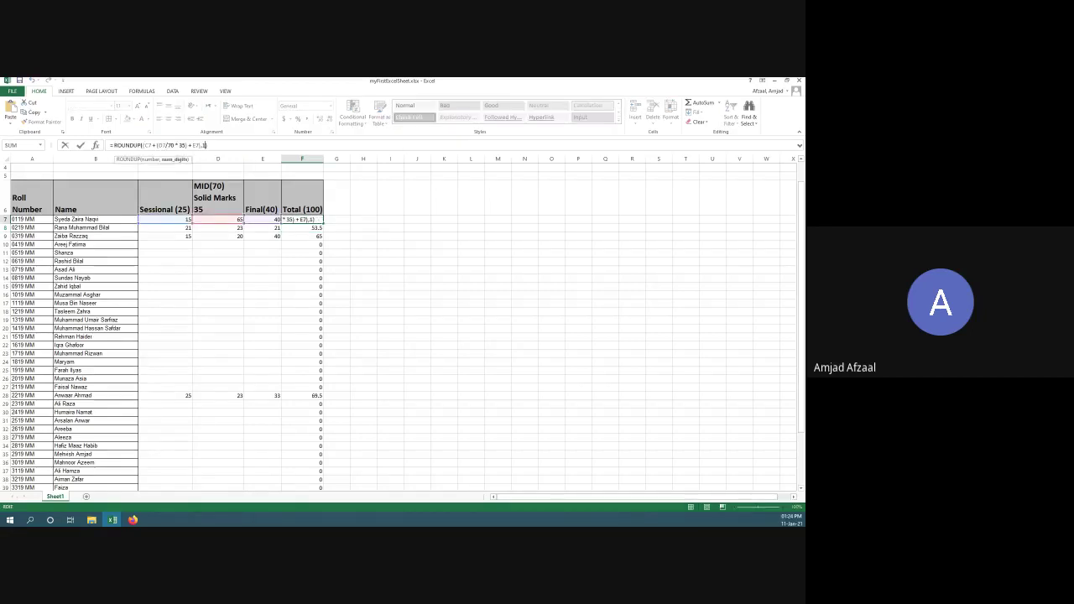
pyautogui.press('Return')
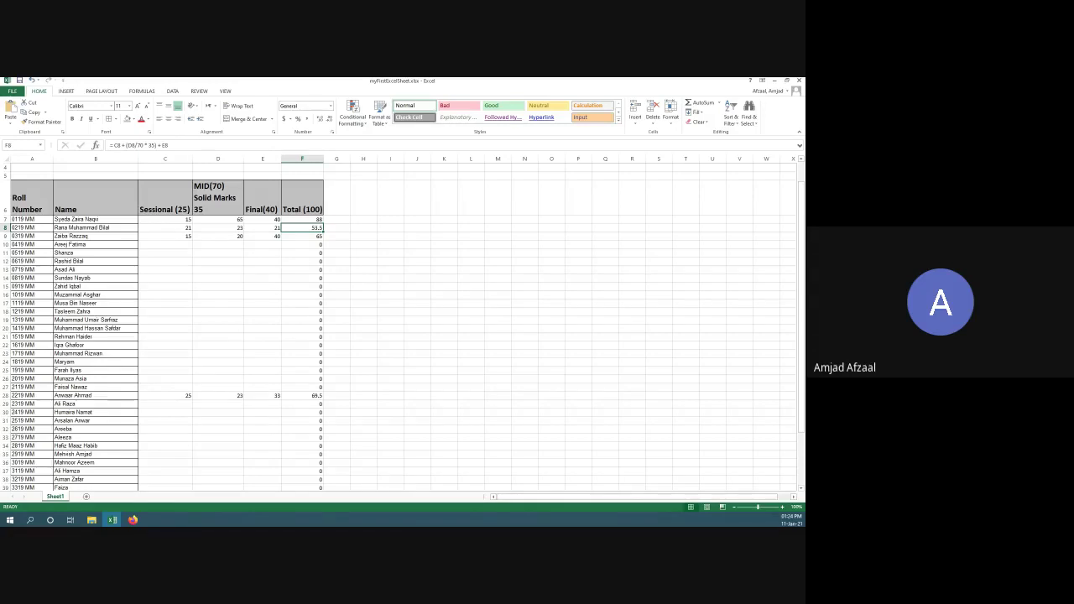
# Step: Examine the ROUNDUP formula in F7, highlighting its number argument (C7 + (D7/70 * 35) + E7)
pyautogui.click(302, 219)
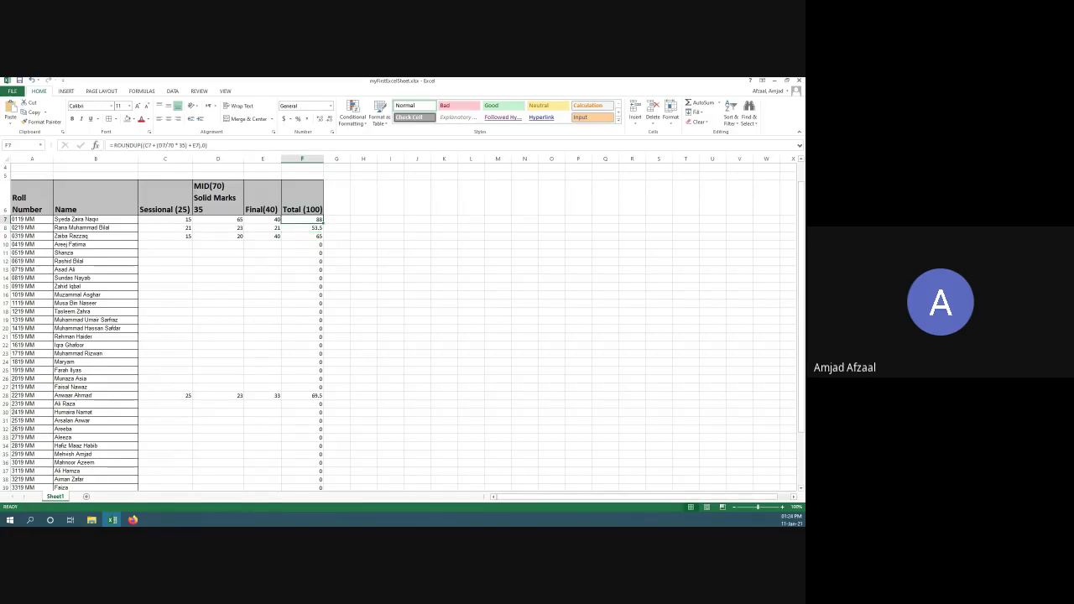
pyautogui.press('F2')
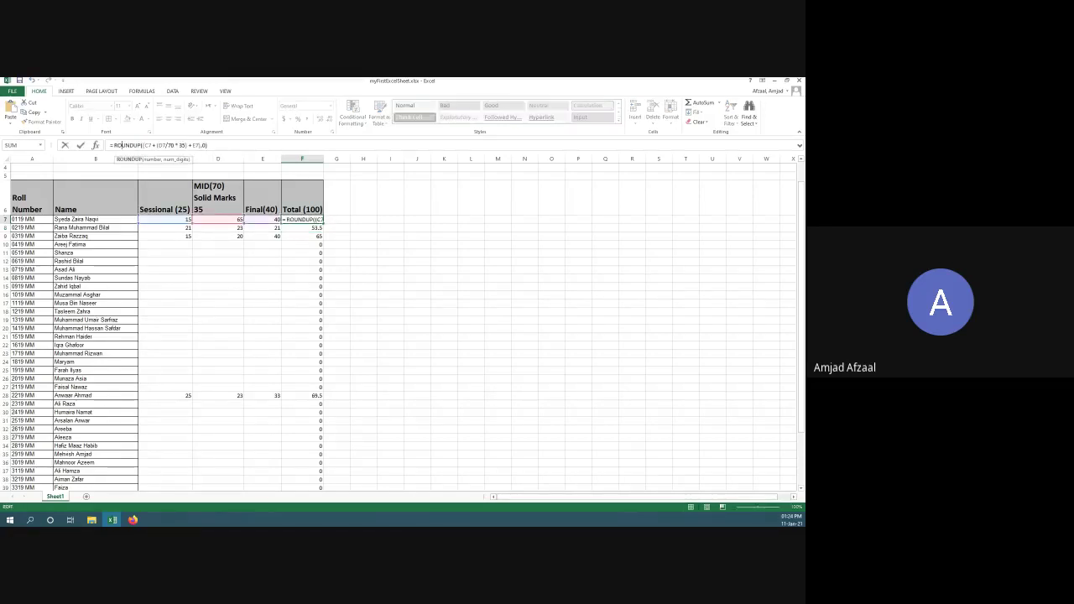
pyautogui.moveTo(142, 145); pyautogui.dragTo(199, 145)
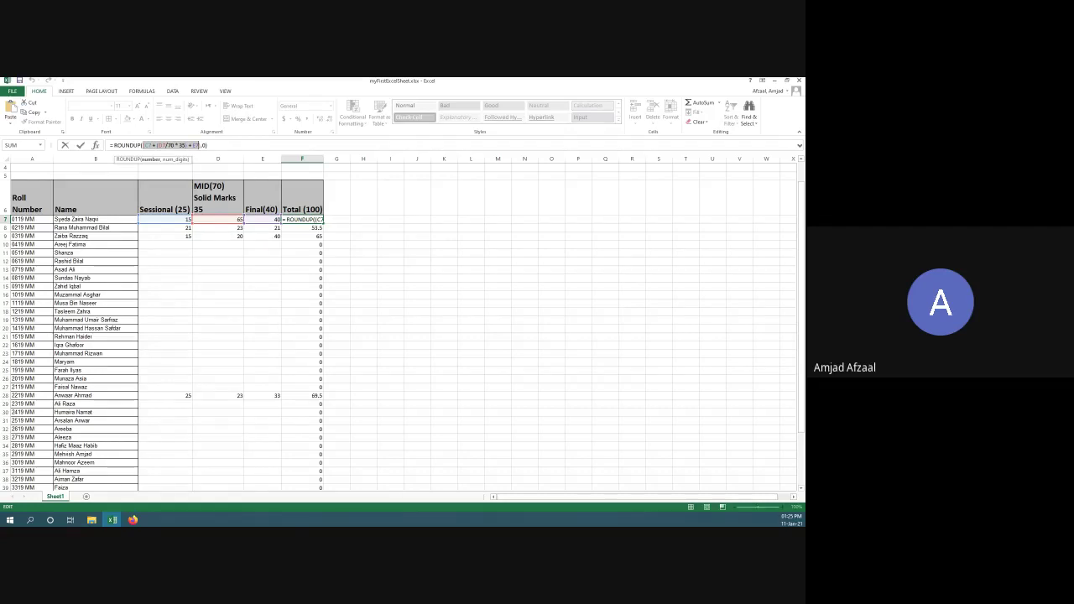
pyautogui.click(302, 227)
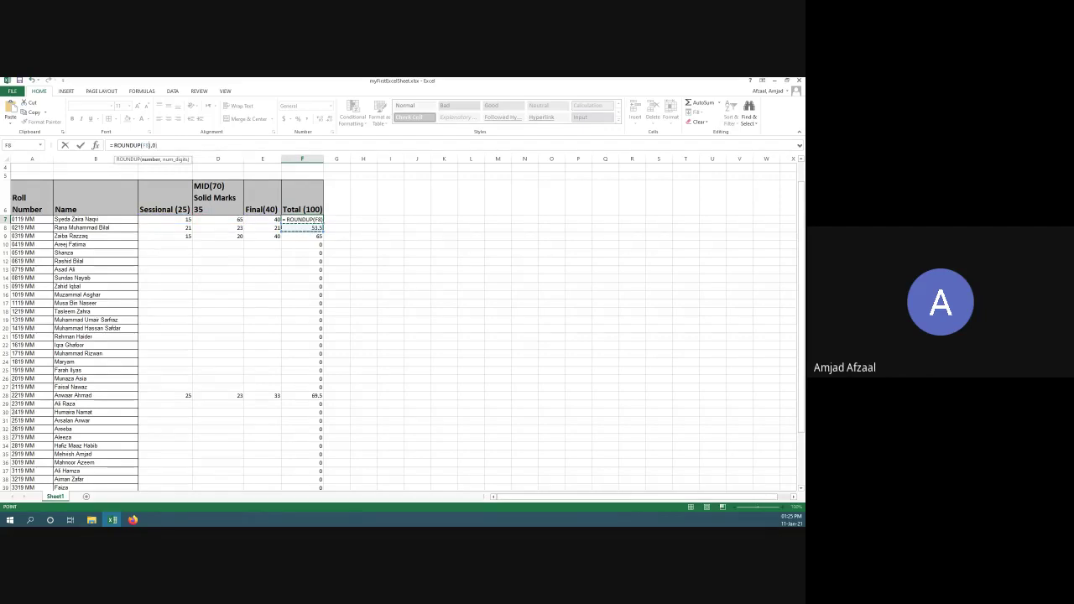
pyautogui.write('(C7 + (D7/70 * 35) + E7)')
pyautogui.click(363, 227)
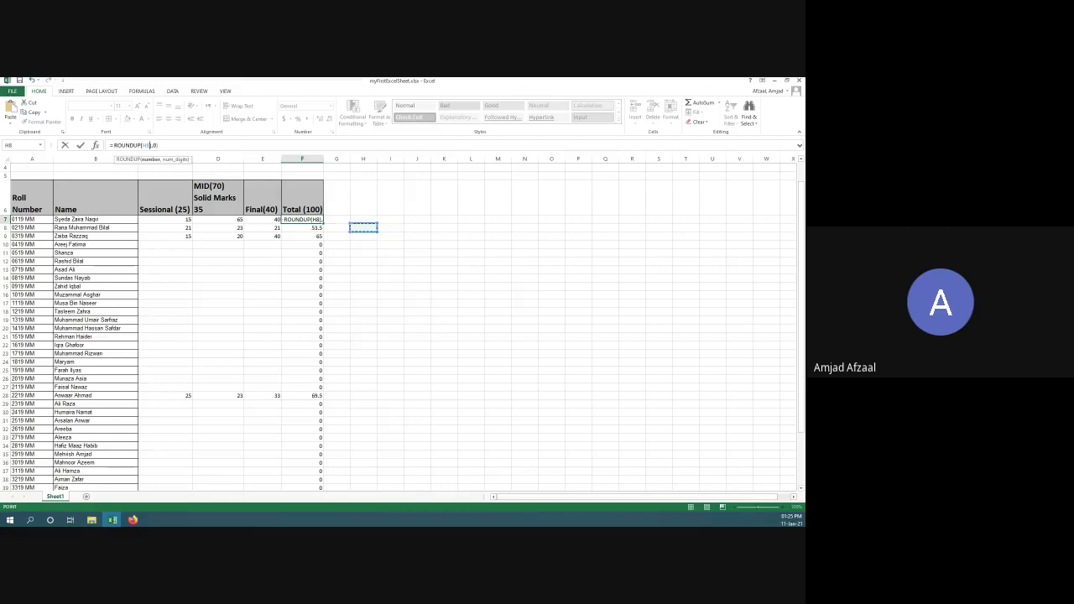
pyautogui.hotkey('ctrl', 'v')
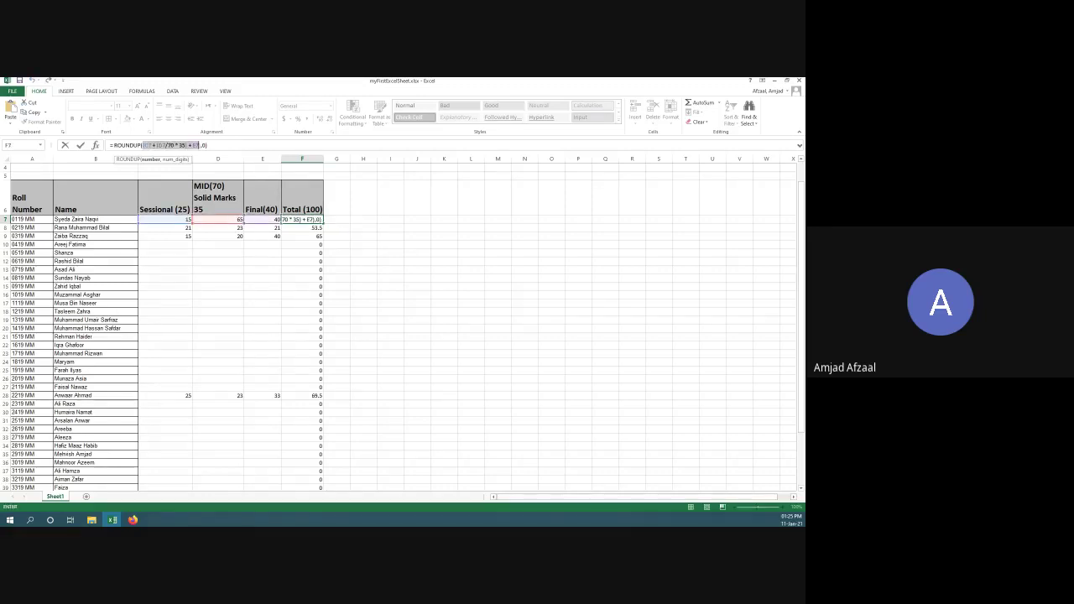
pyautogui.click(207, 145)
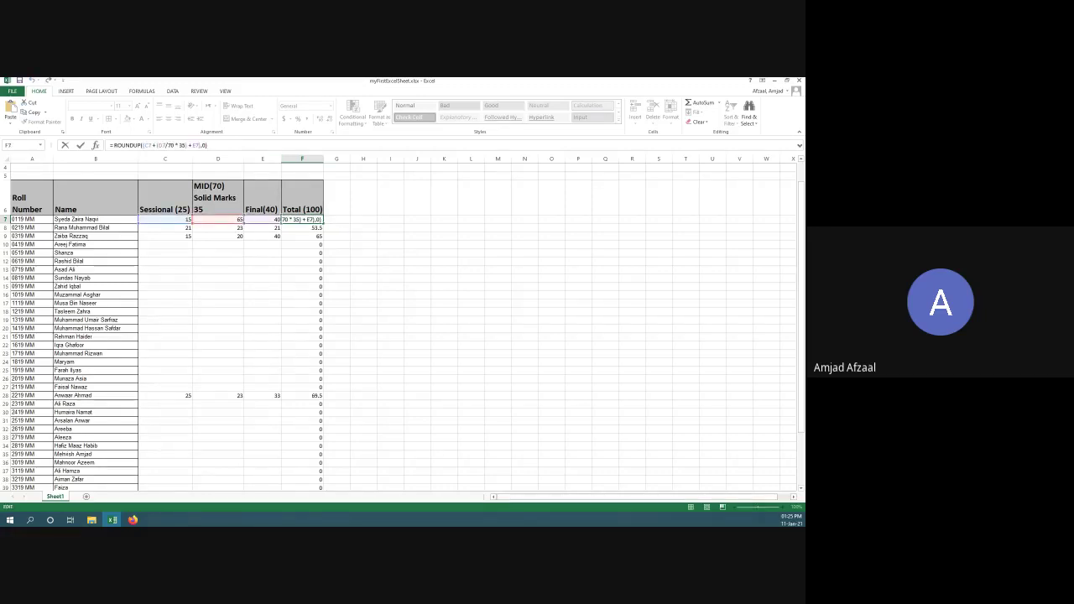
pyautogui.press('Return')
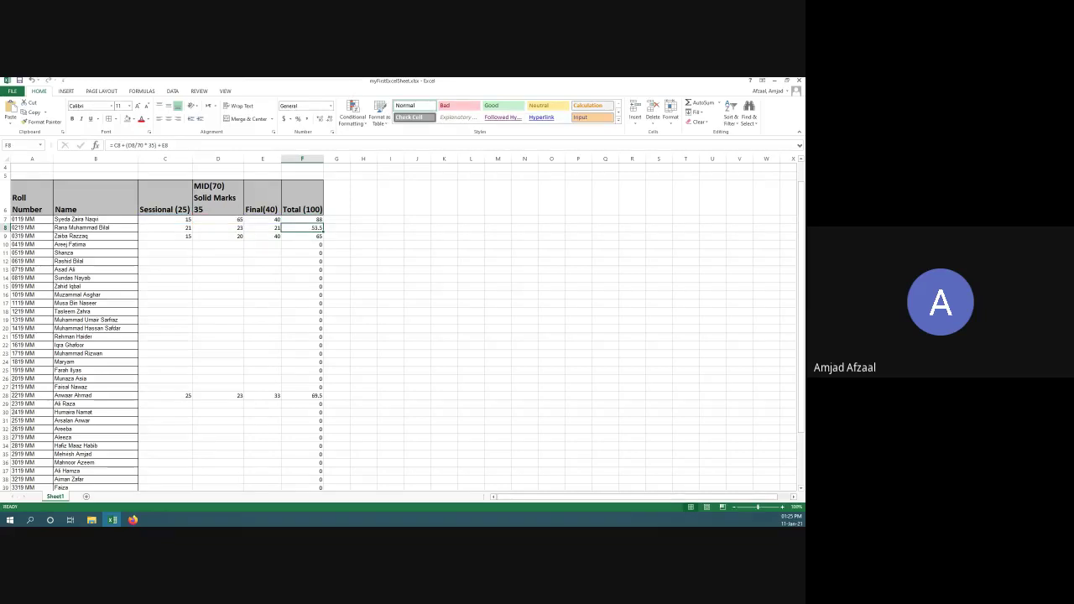
# Step: Fill the F7 ROUNDUP formula down the Total (100) column for all the students below
pyautogui.click(302, 219)
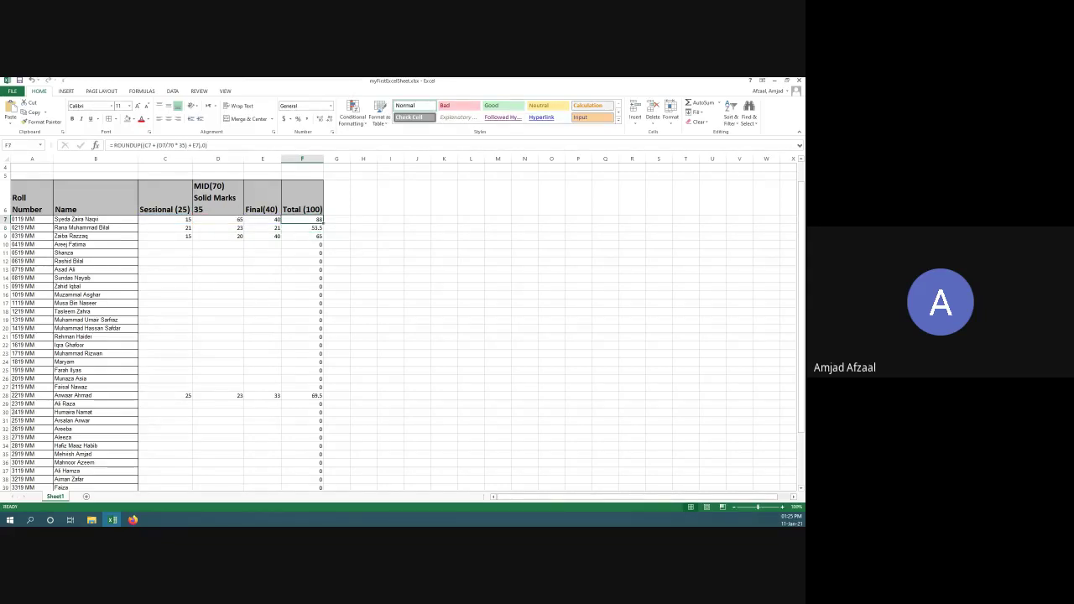
pyautogui.moveTo(323, 223); pyautogui.dragTo(312, 435)
pyautogui.scroll(6, 312, 436)
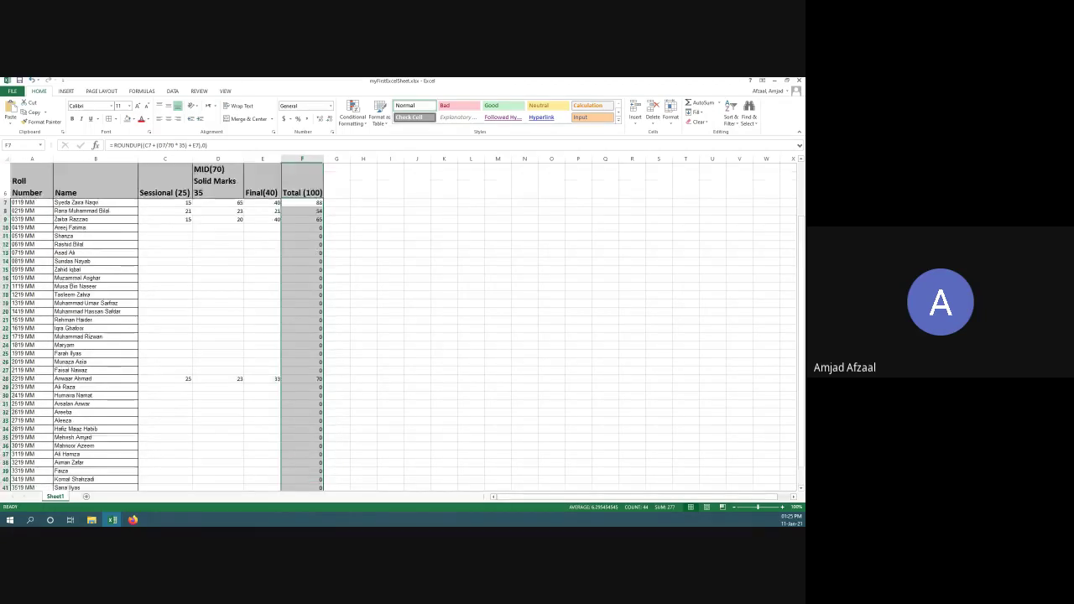
# Step: Examine the copied ROUNDUP formulas and totals in the cells just below F7, from F8 to F10
pyautogui.click(302, 265)
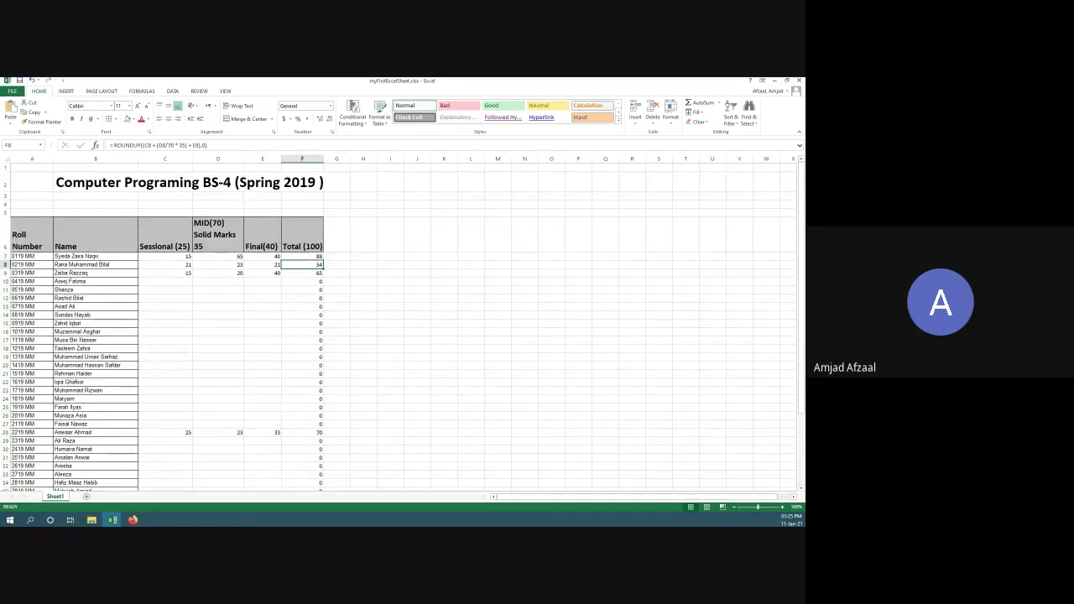
pyautogui.press('Down')
pyautogui.press('Down')
pyautogui.press('Up')
pyautogui.press('Up')
pyautogui.press('Down')
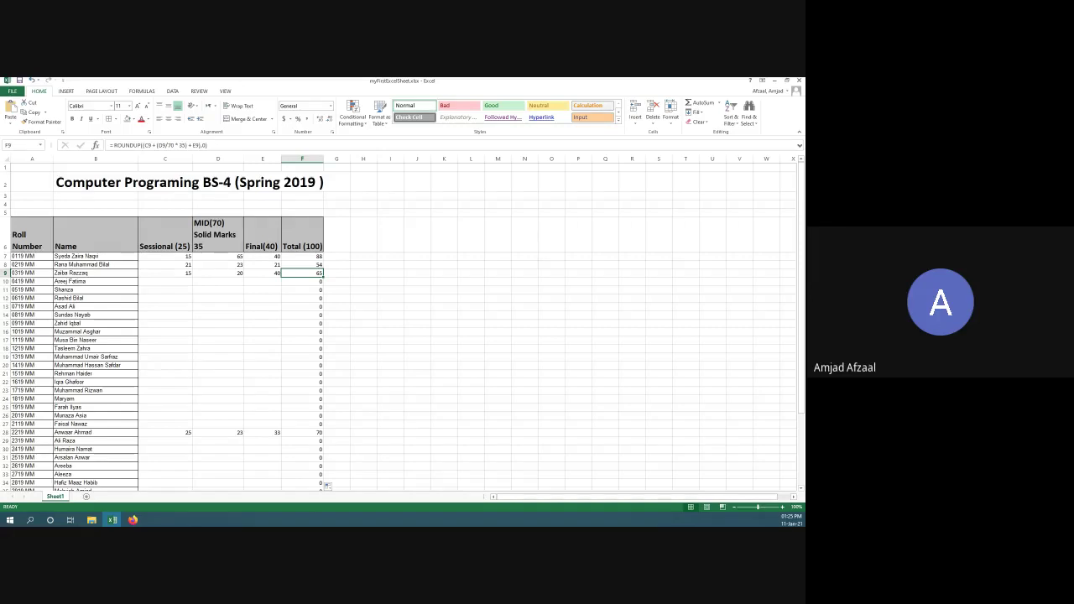
pyautogui.hotkey('alt', 'Tab')
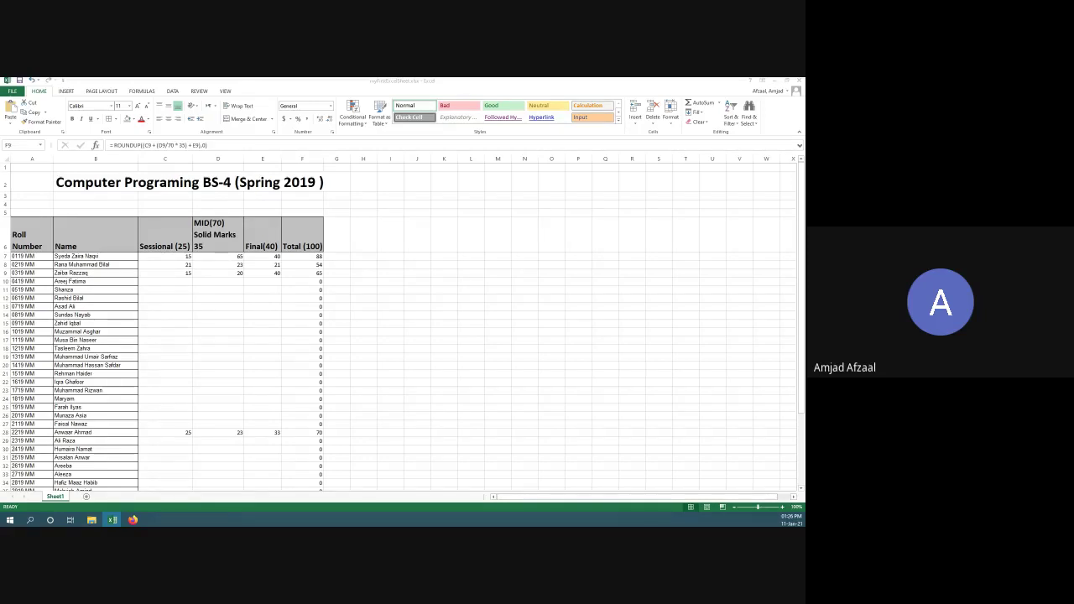
pyautogui.scroll(-2, 399, 327)
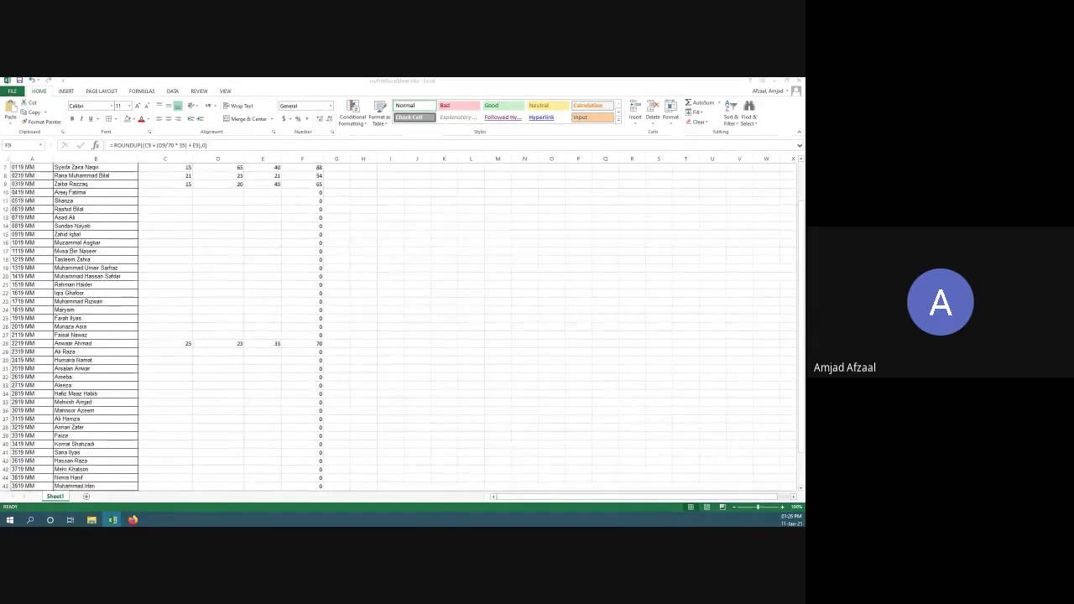
pyautogui.scroll(2, 399, 327)
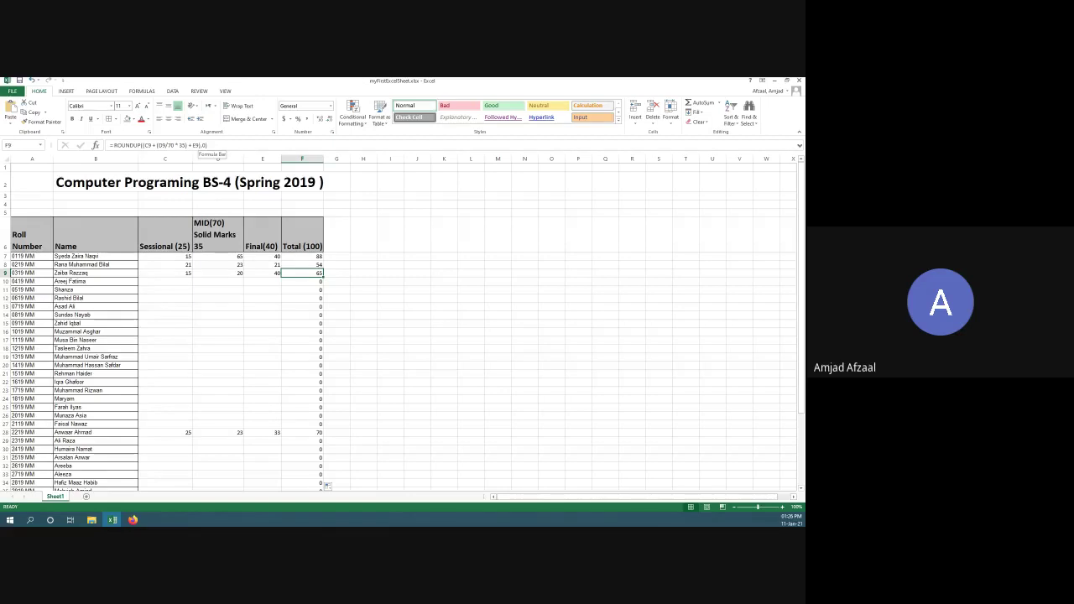
# Step: Set the number of digits in the F7 ROUNDUP formula to 1 to demonstrate rounding to one decimal place
pyautogui.click(204, 145)
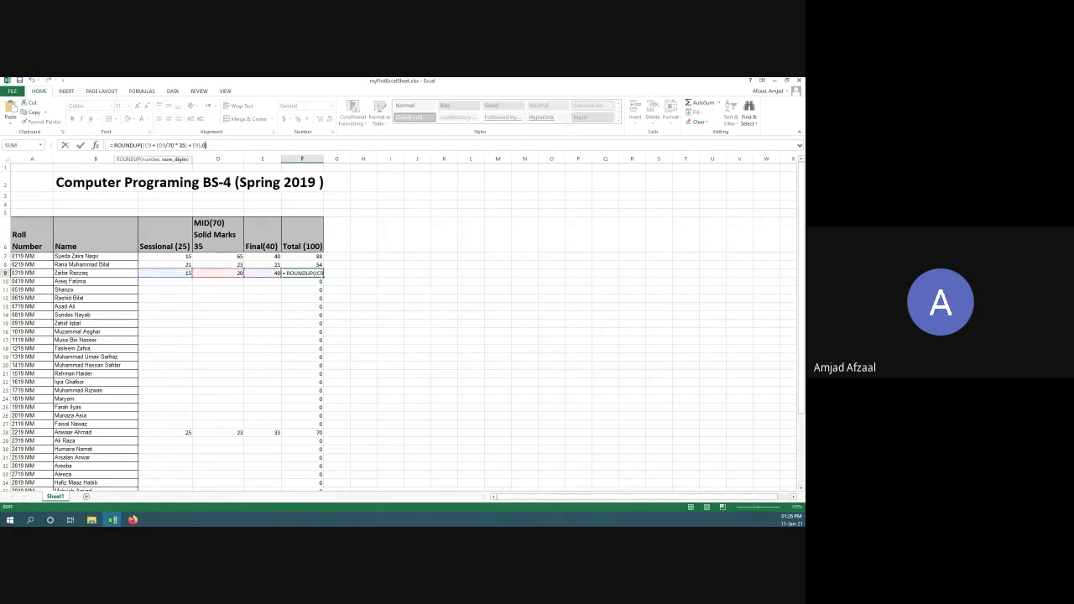
pyautogui.press('Return')
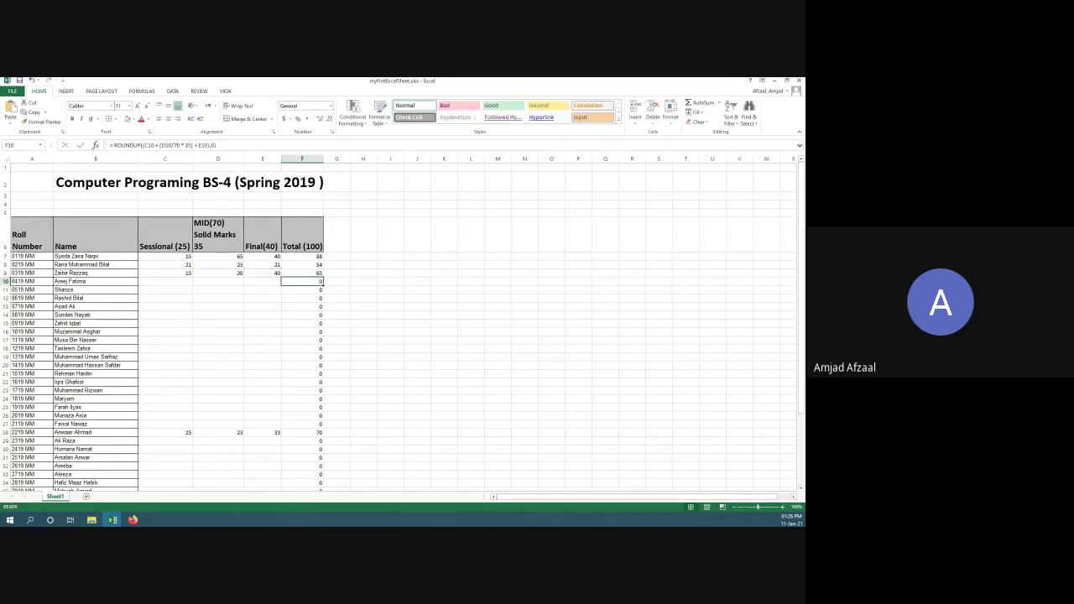
pyautogui.press('Up')
pyautogui.press('Up')
pyautogui.press('Up')
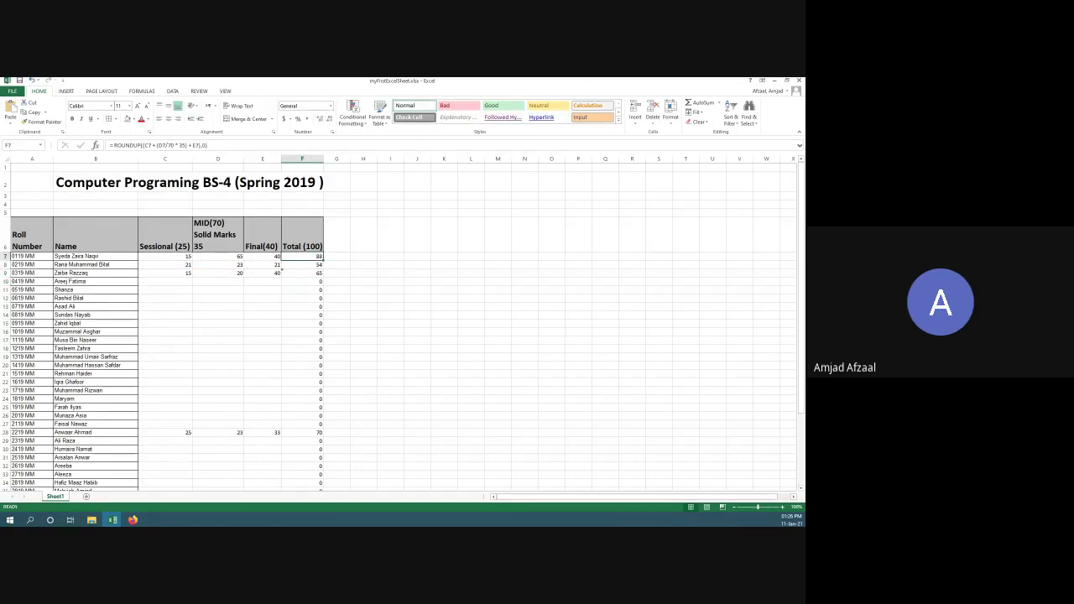
pyautogui.press('F2')
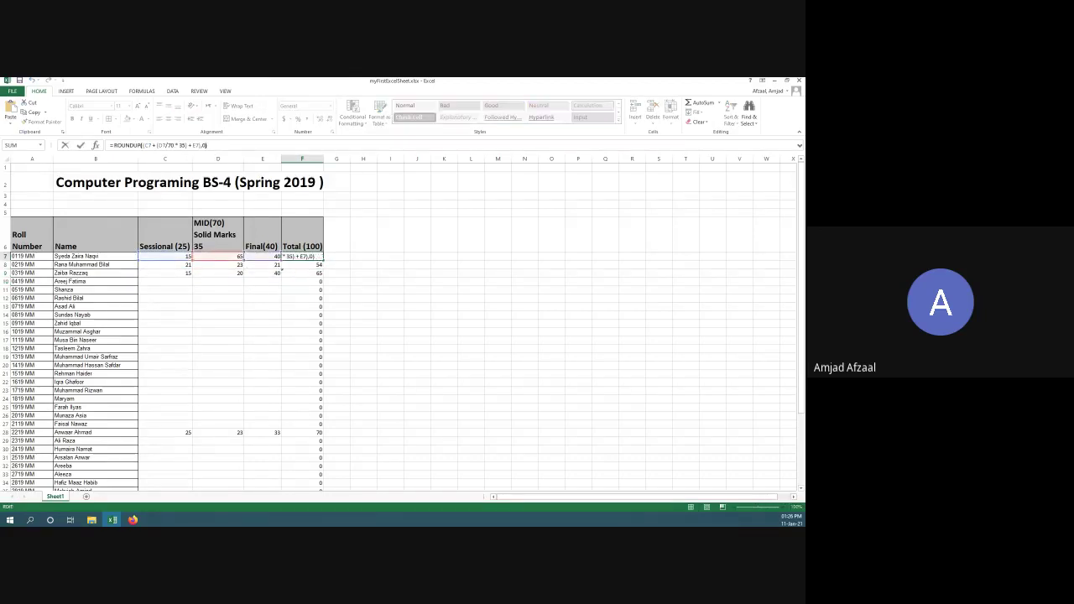
pyautogui.press('Return')
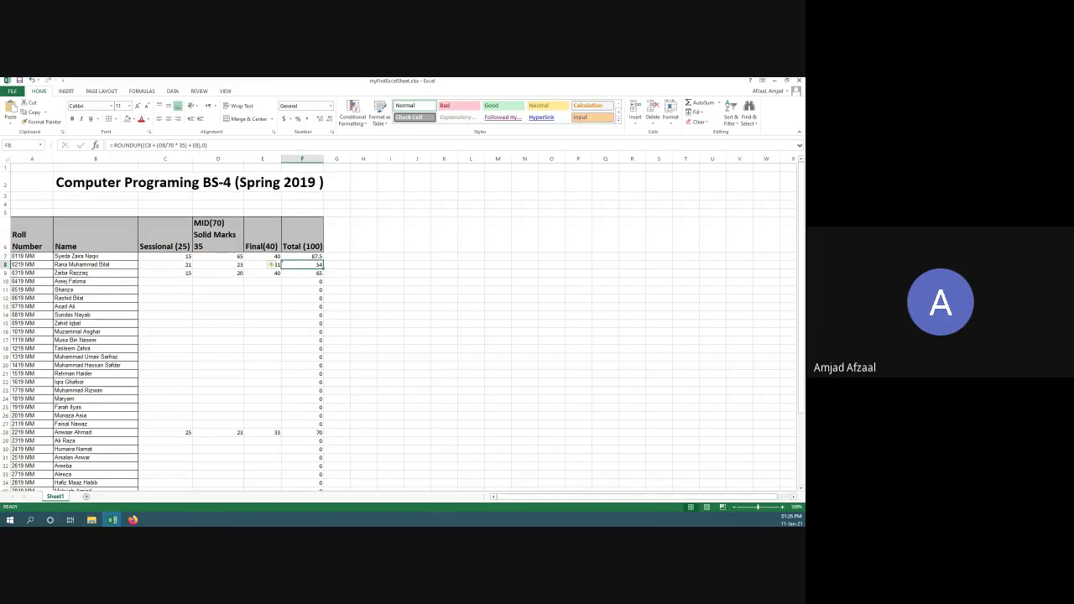
# Step: Set the number of digits in the F7 ROUNDUP formula back to 0 for a whole-number total
pyautogui.press('Up')
pyautogui.press('F2')
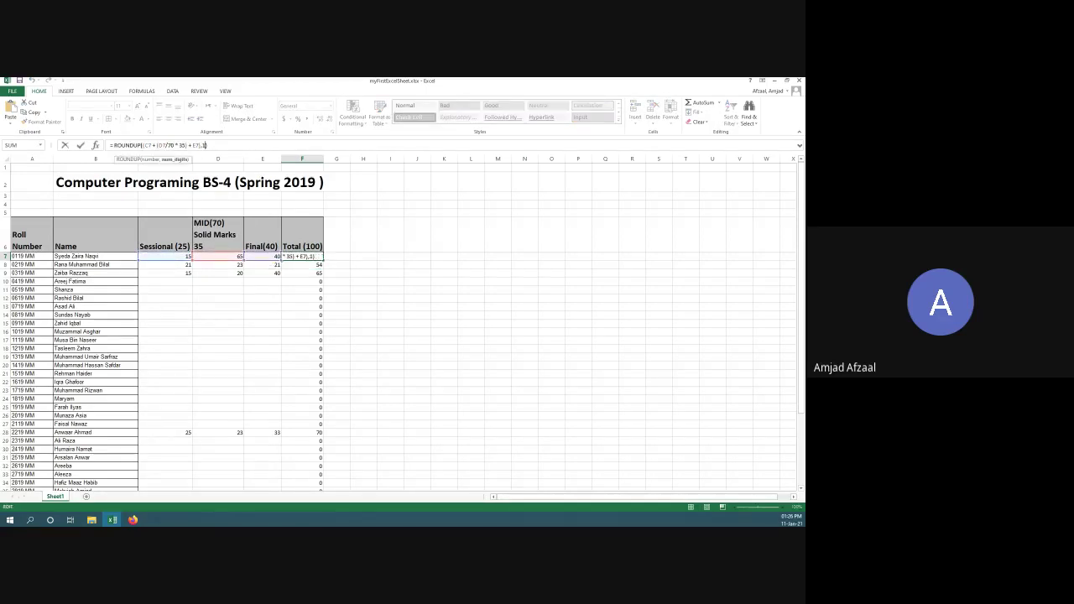
pyautogui.press('Left')
pyautogui.press('BackSpace')
pyautogui.write('0')
pyautogui.press('Return')
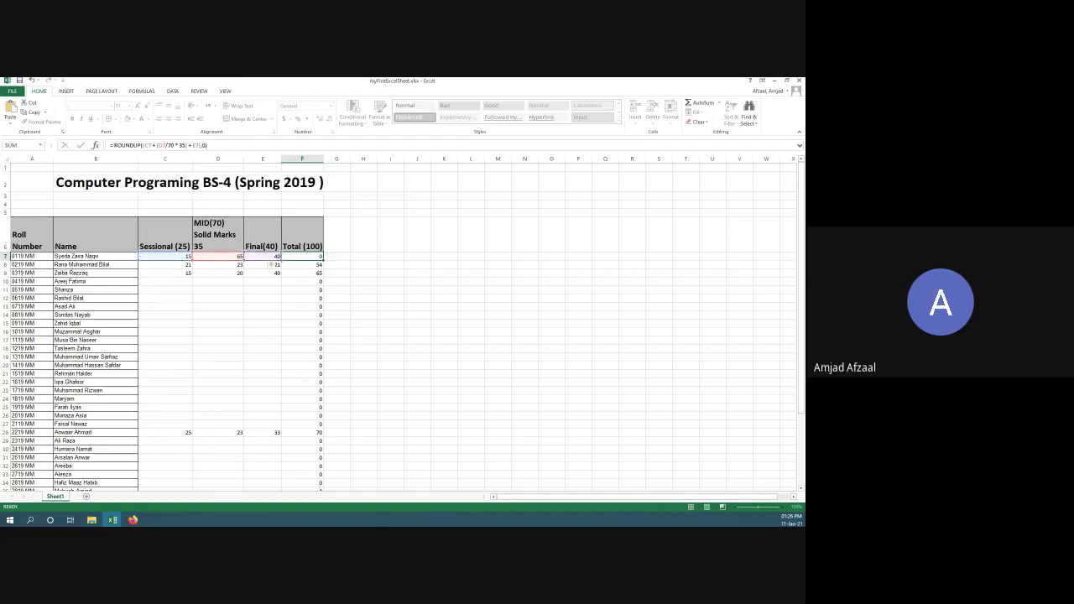